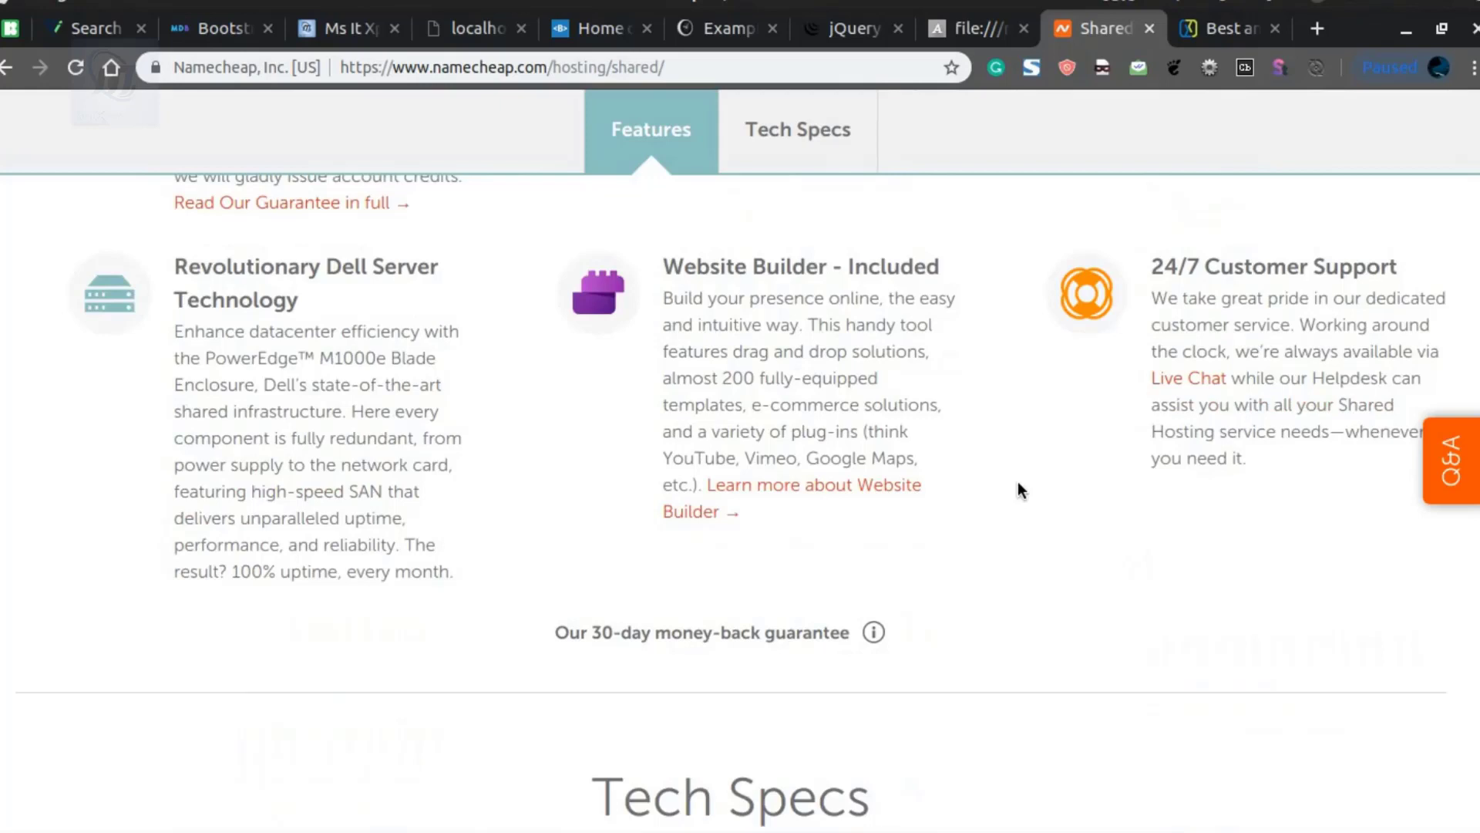
Step: Compare the Namecheap hosting plans, briefly expanding their email feature details
scroll(1018, 484, "down", 3)
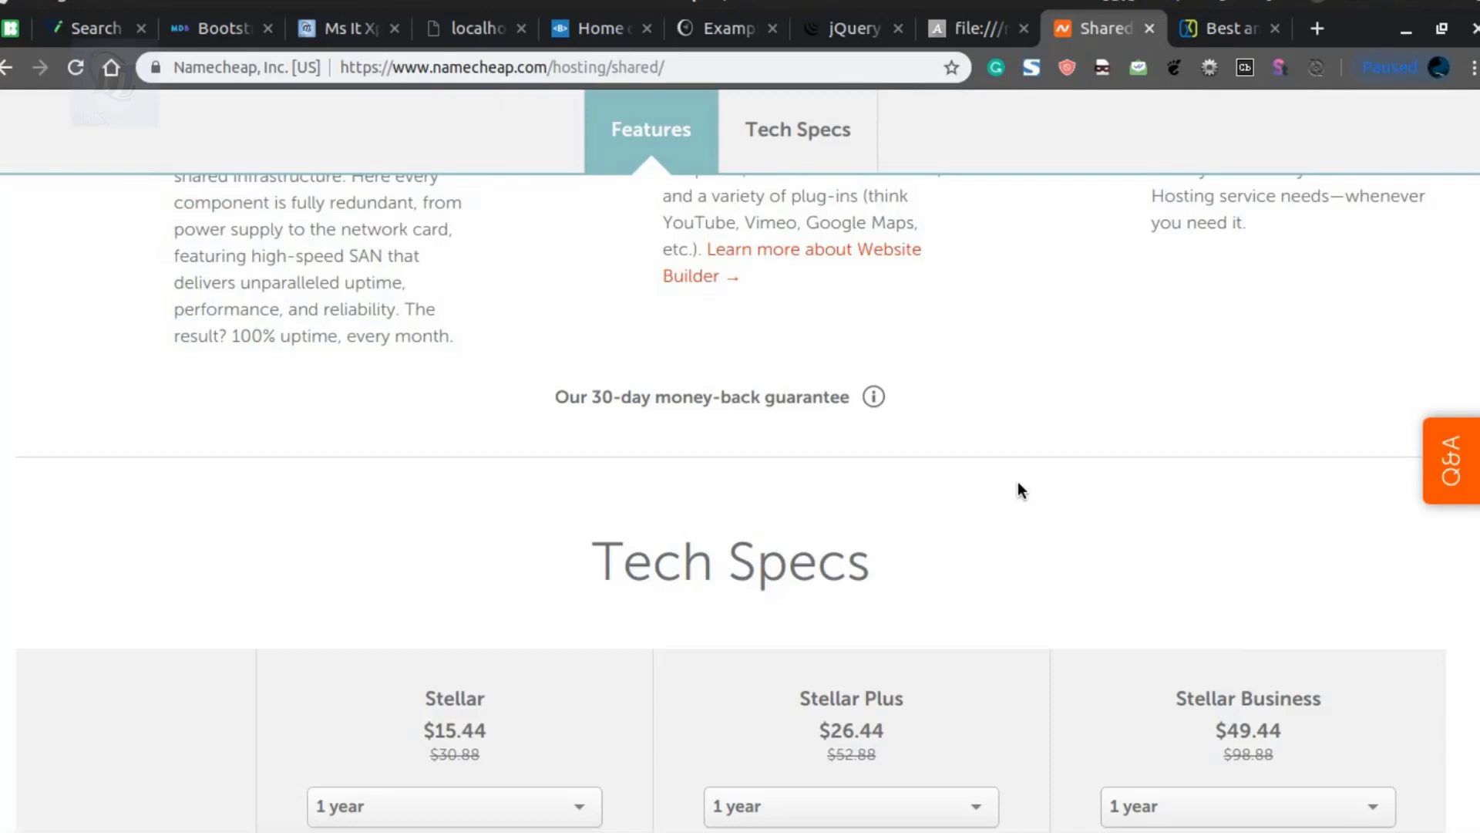
scroll(1017, 481, "up", 7)
scroll(1017, 481, "down", 7)
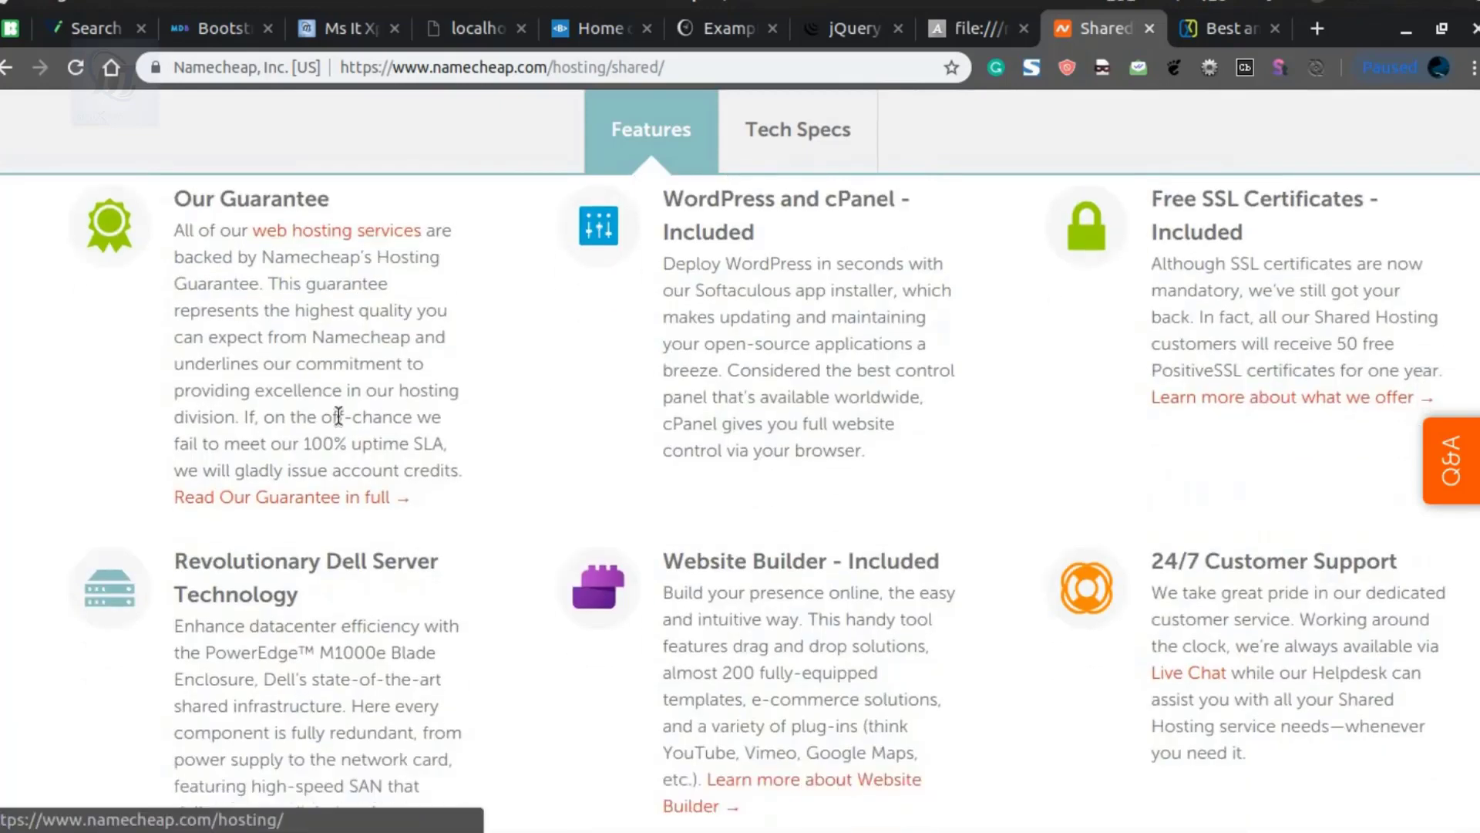
scroll(1017, 482, "down", 3)
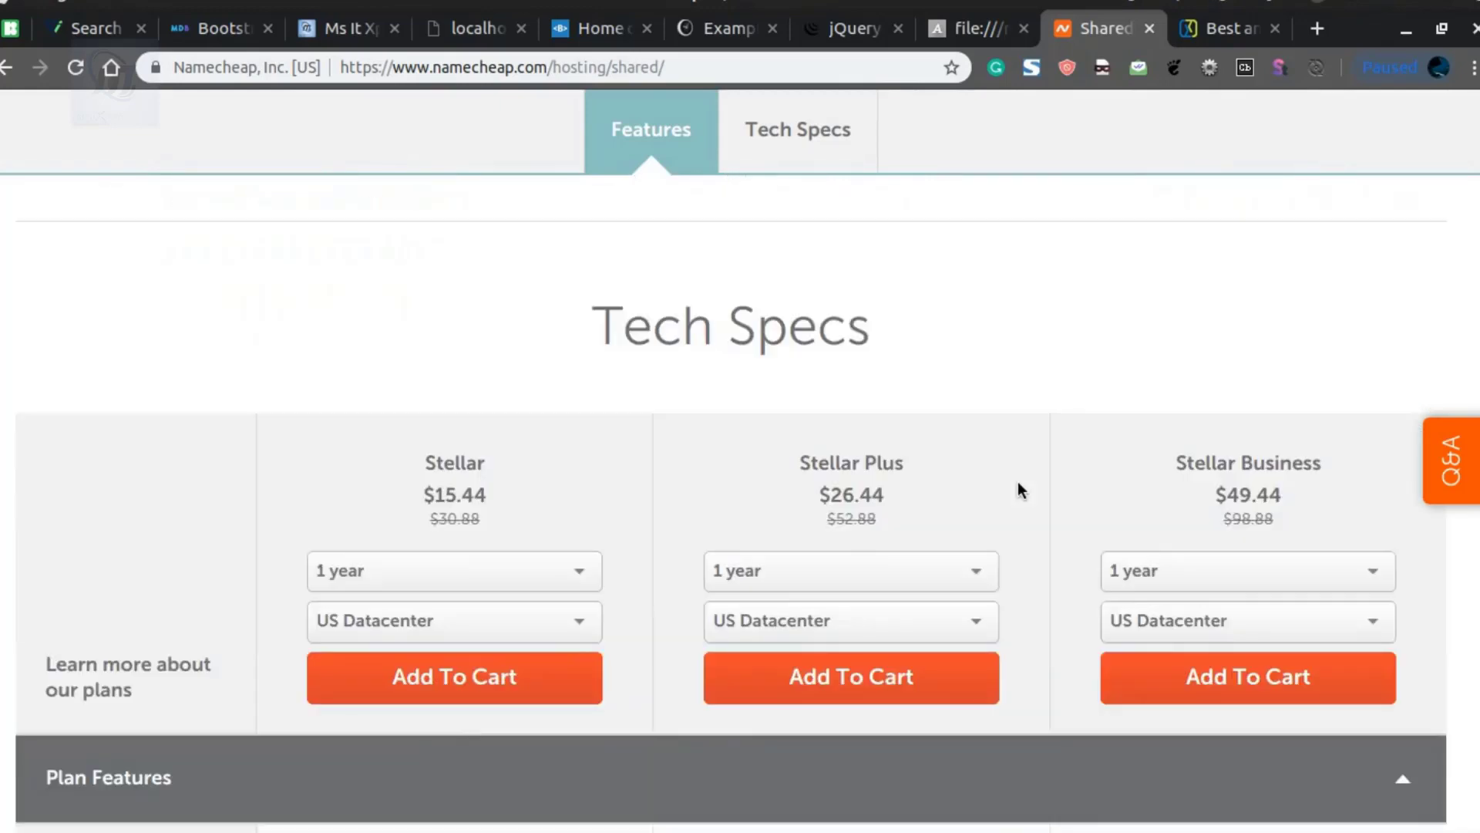
scroll(469, 584, "down", 5)
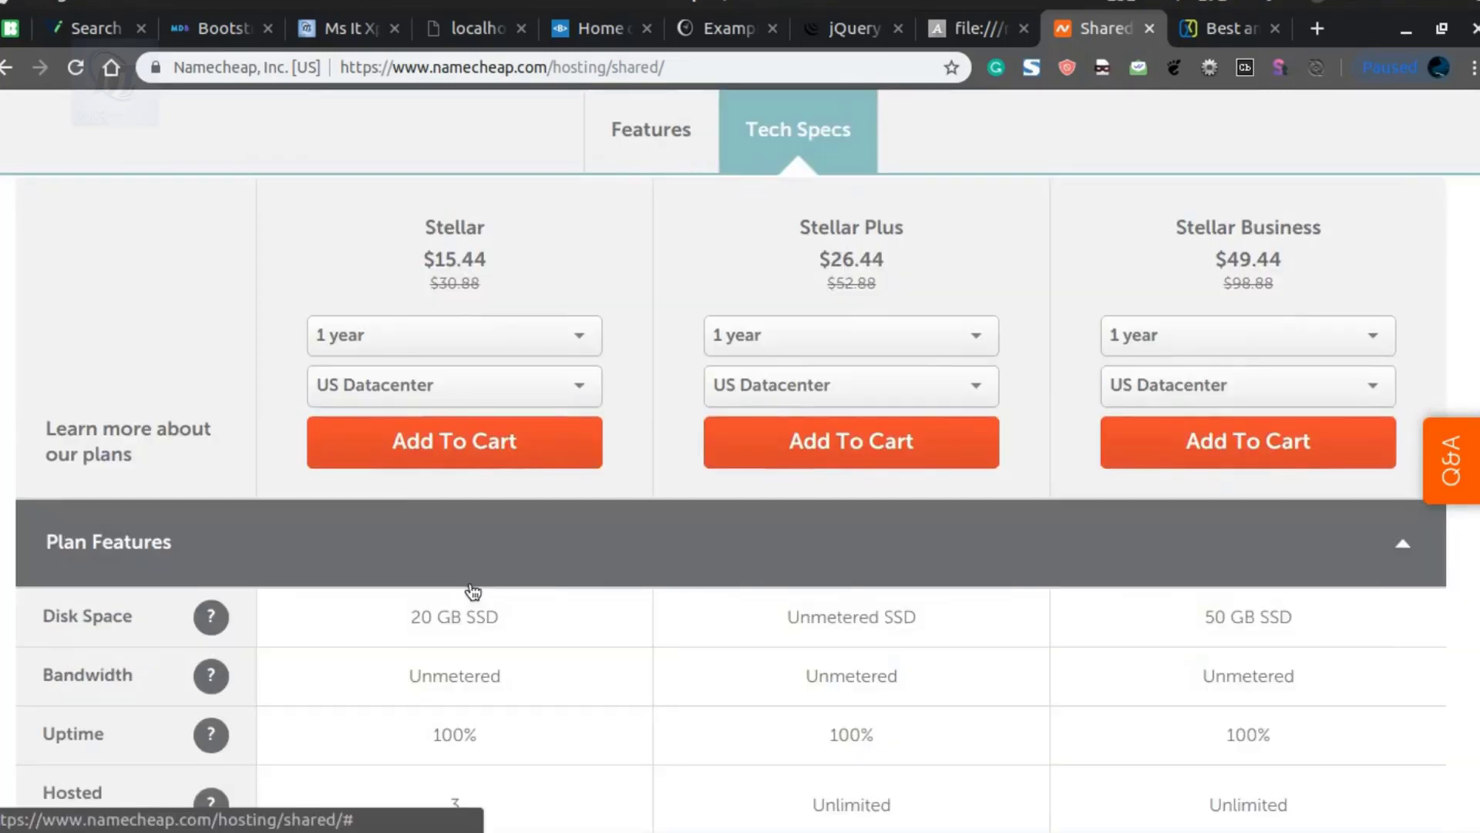
scroll(470, 584, "down", 1)
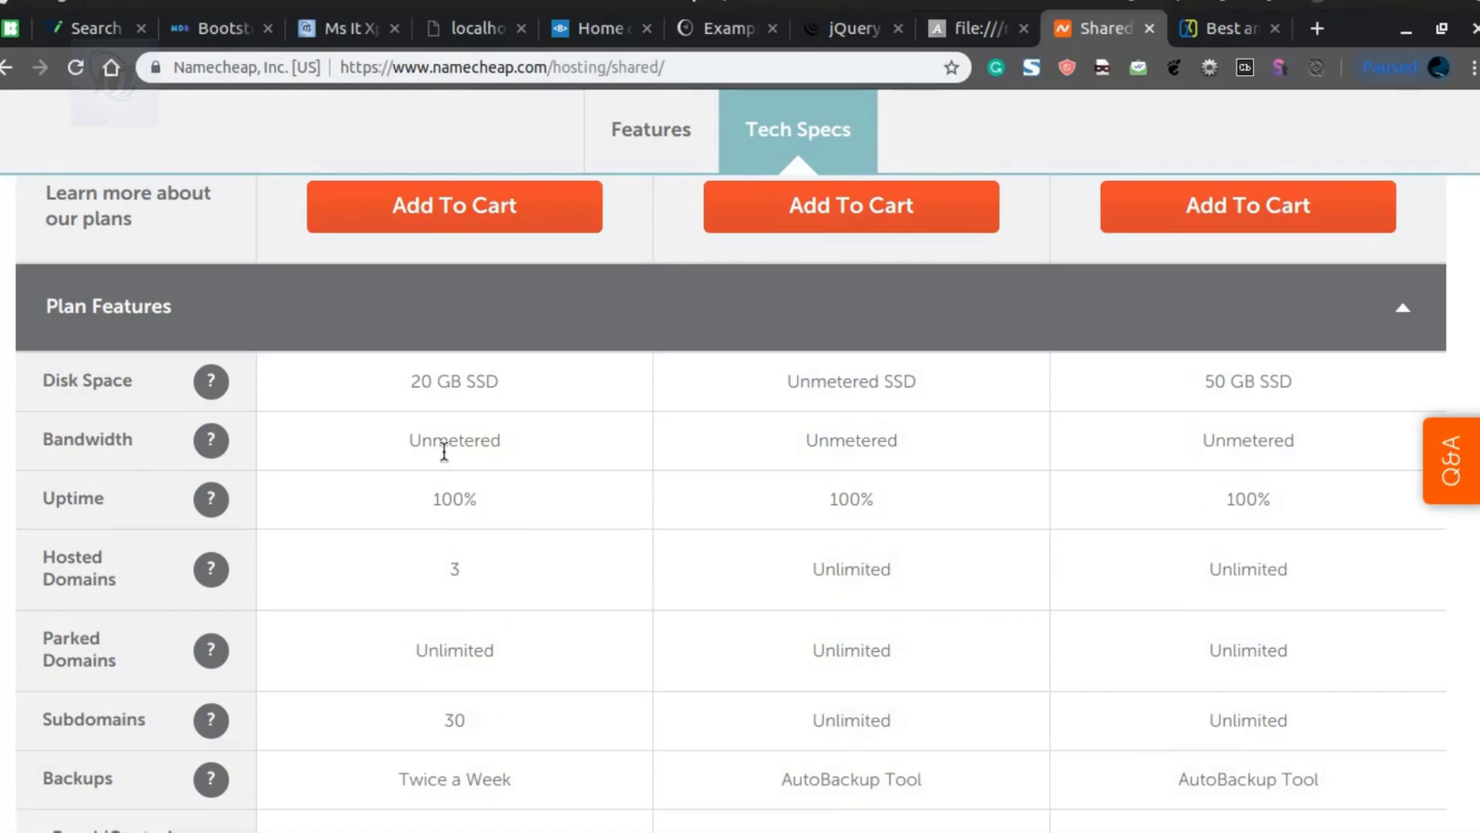
scroll(444, 451, "up", 8)
scroll(444, 453, "down", 5)
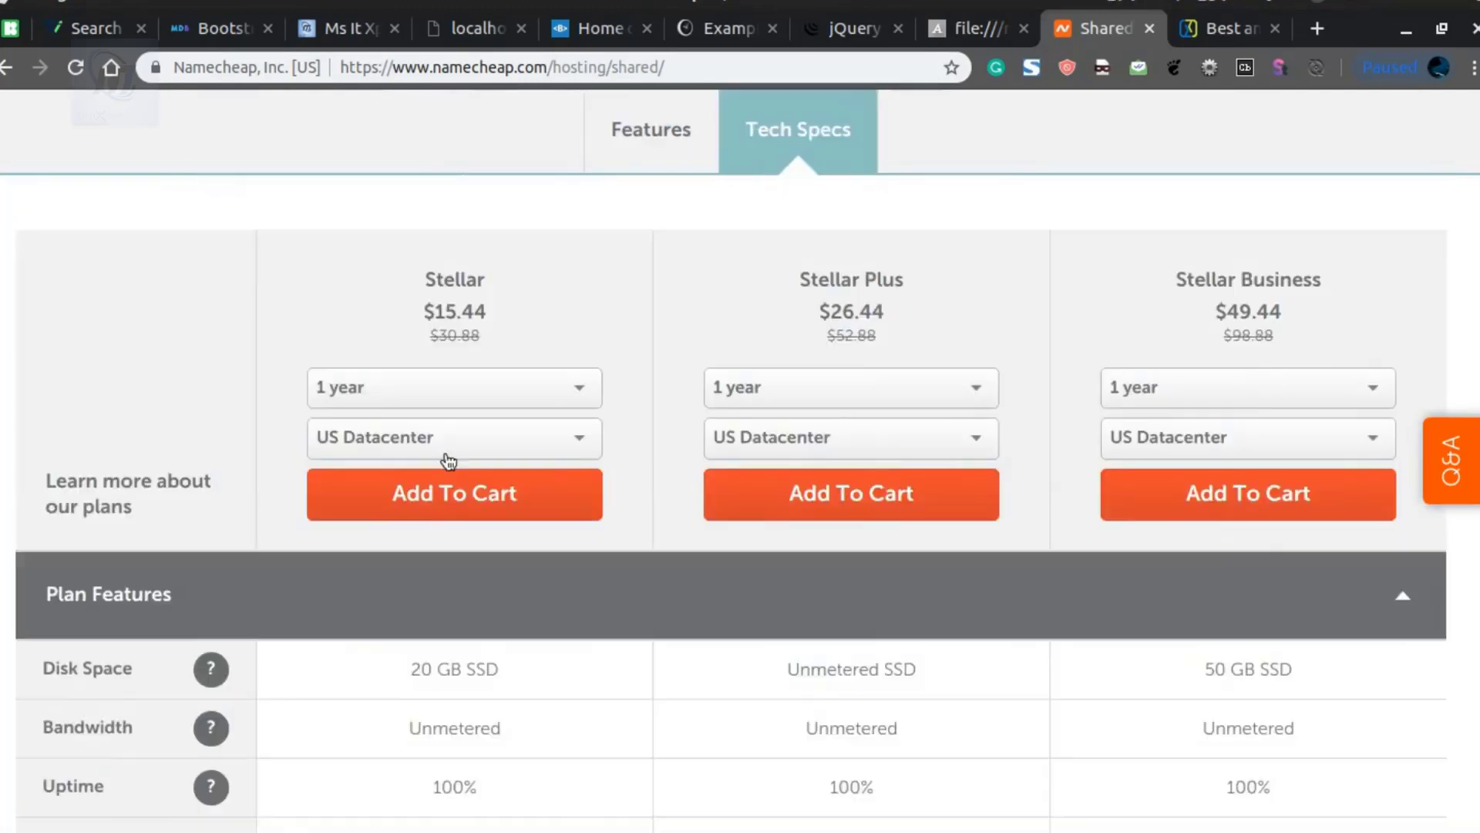
scroll(448, 461, "down", 8)
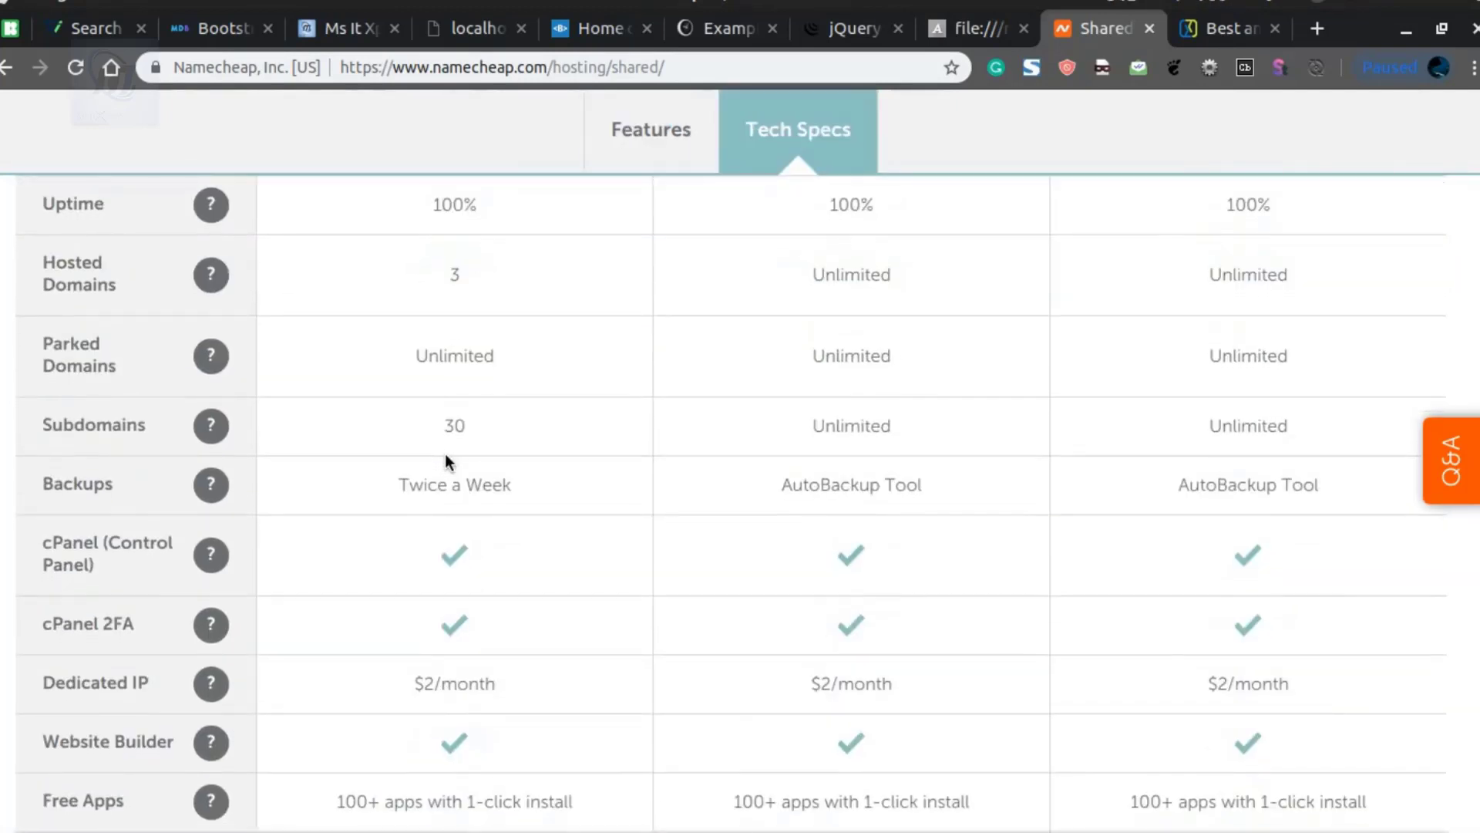
scroll(447, 460, "down", 9)
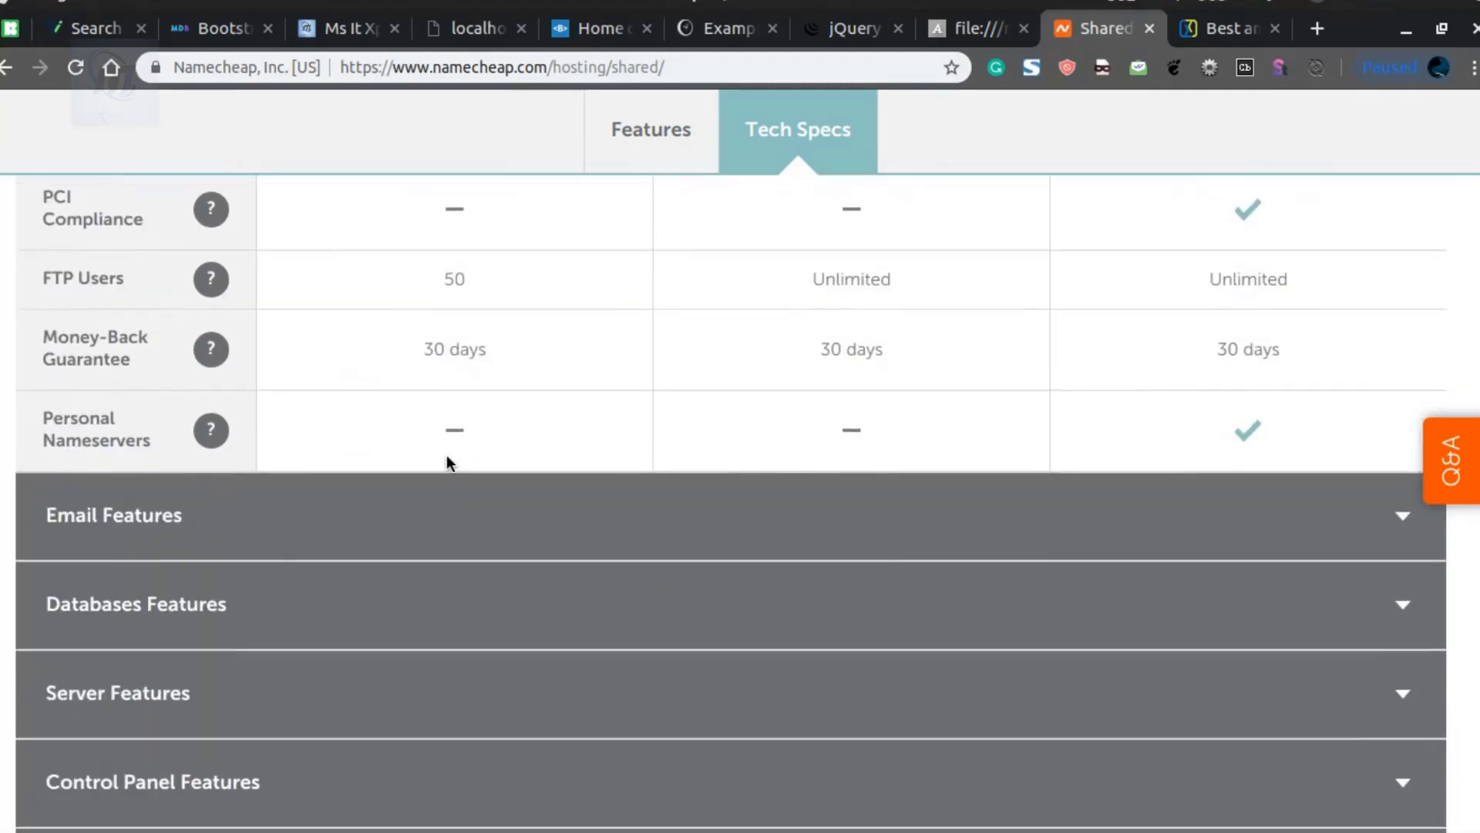
scroll(450, 463, "down", 3)
left_click(1402, 299)
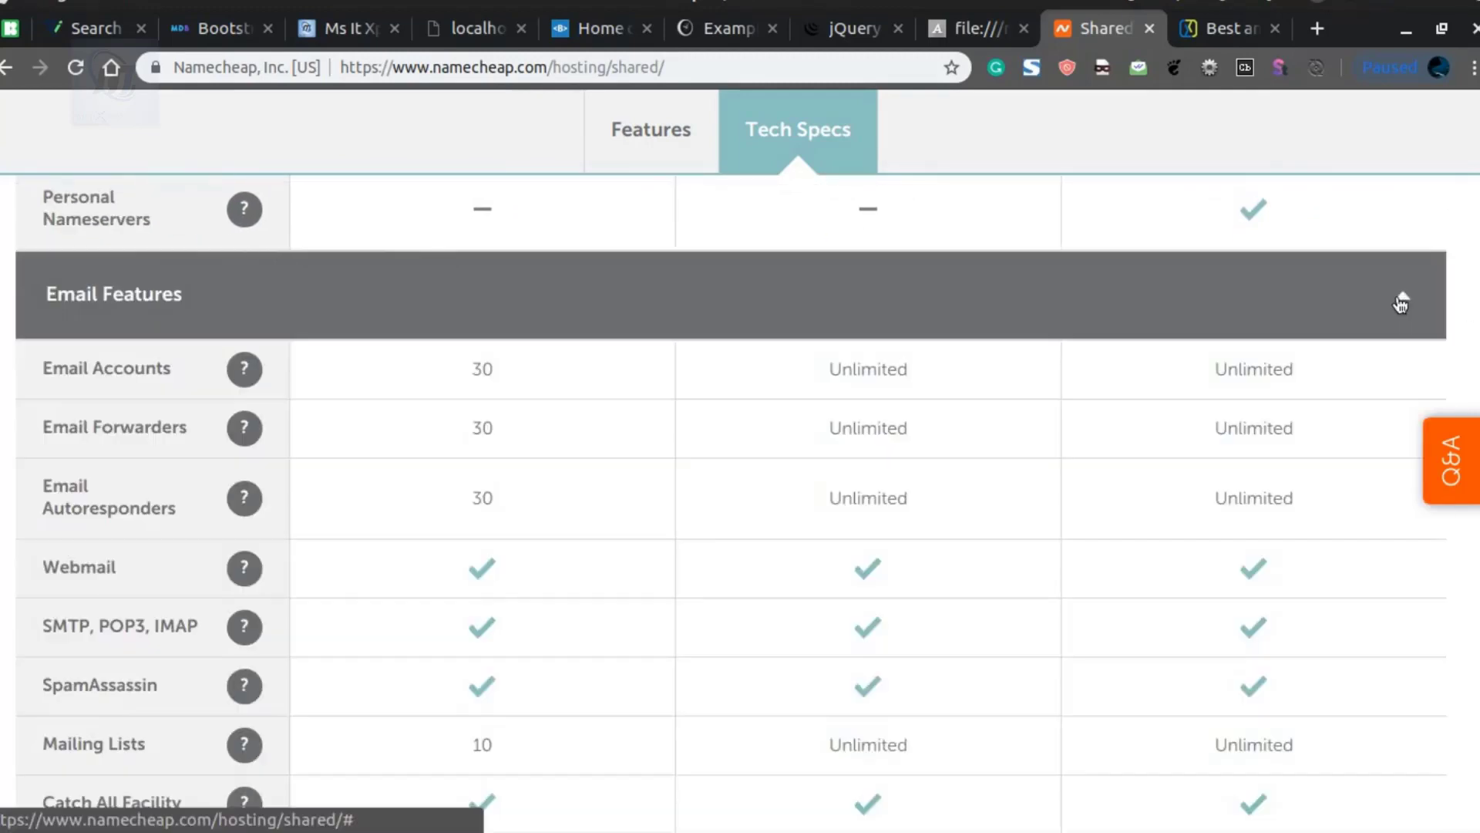
left_click(1401, 302)
scroll(1305, 463, "down", 6)
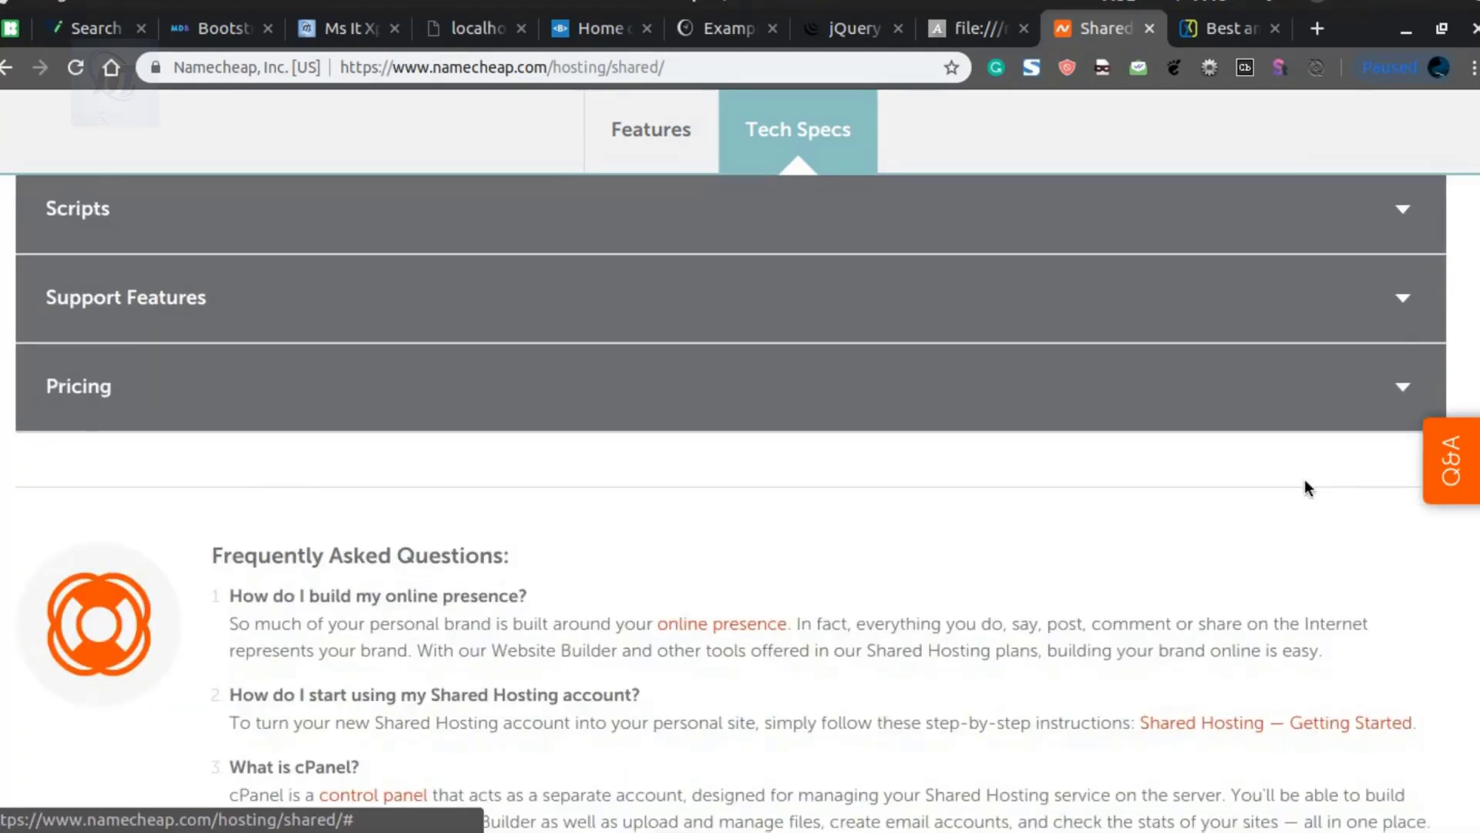
scroll(1304, 479, "down", 5)
scroll(813, 459, "down", 5)
key("Home")
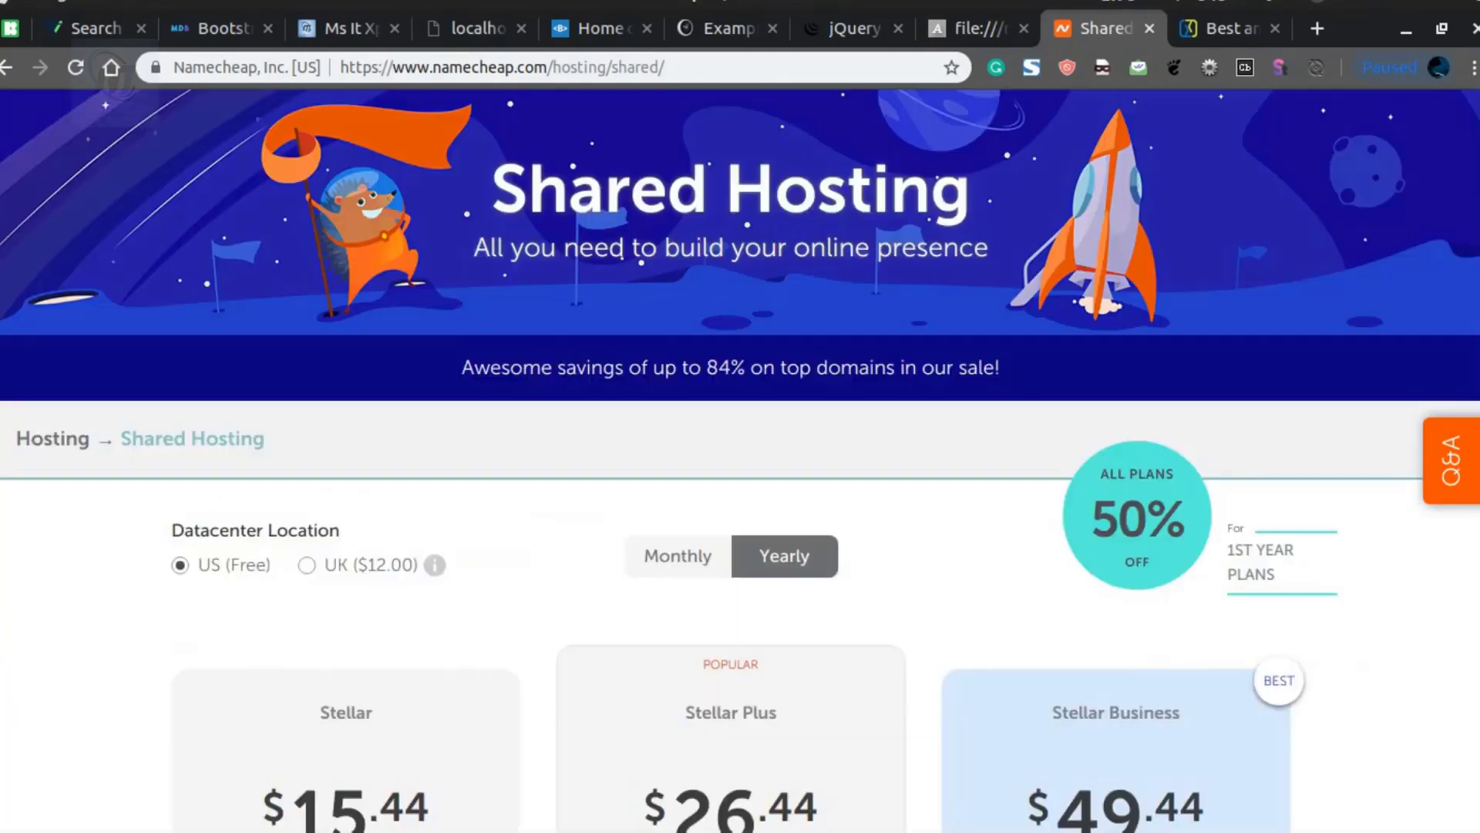
scroll(812, 461, "down", 8)
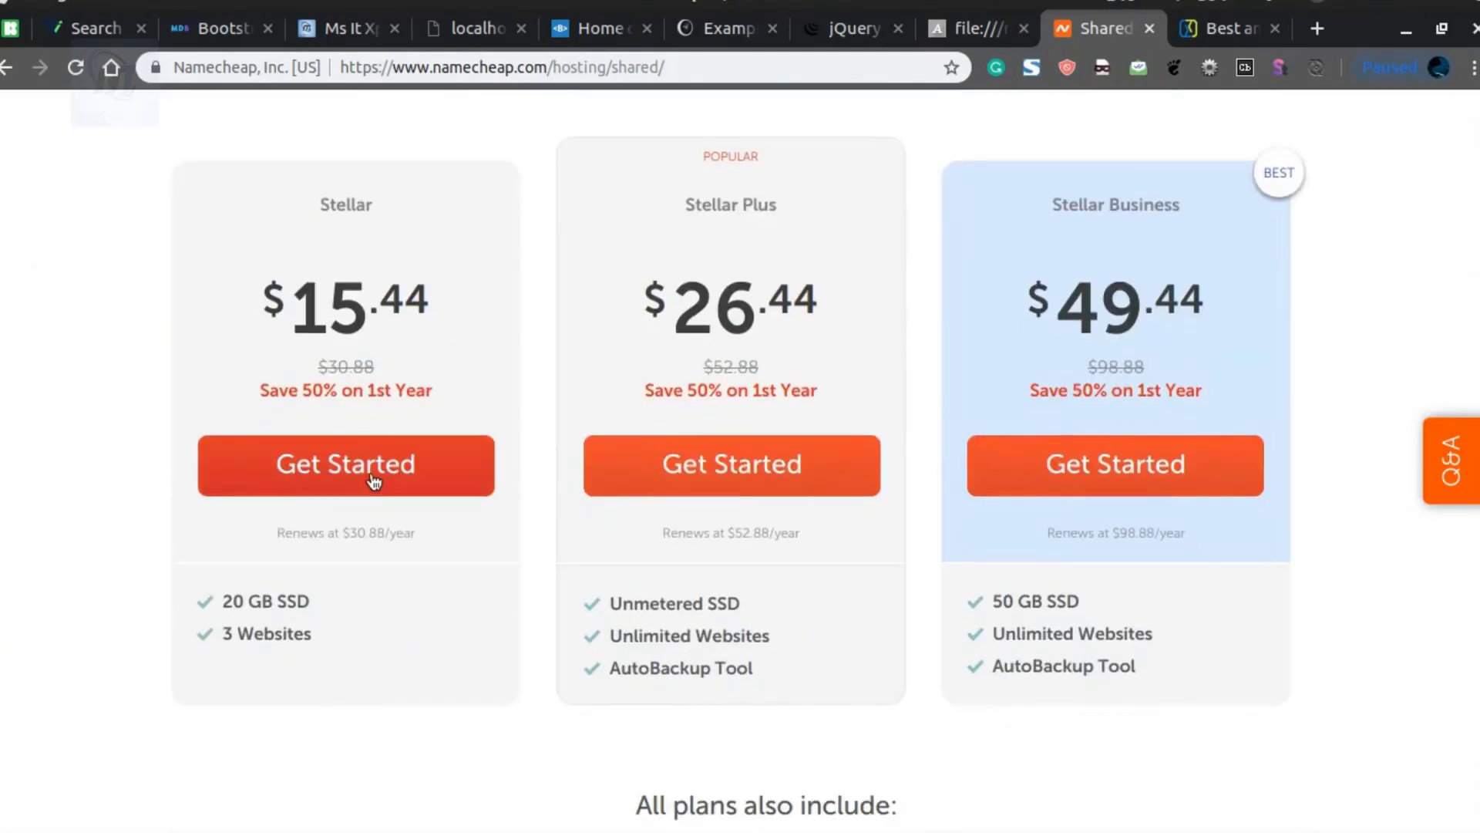
Step: Start the Stellar plan order and choose to purchase a new domain with it
left_click(373, 479)
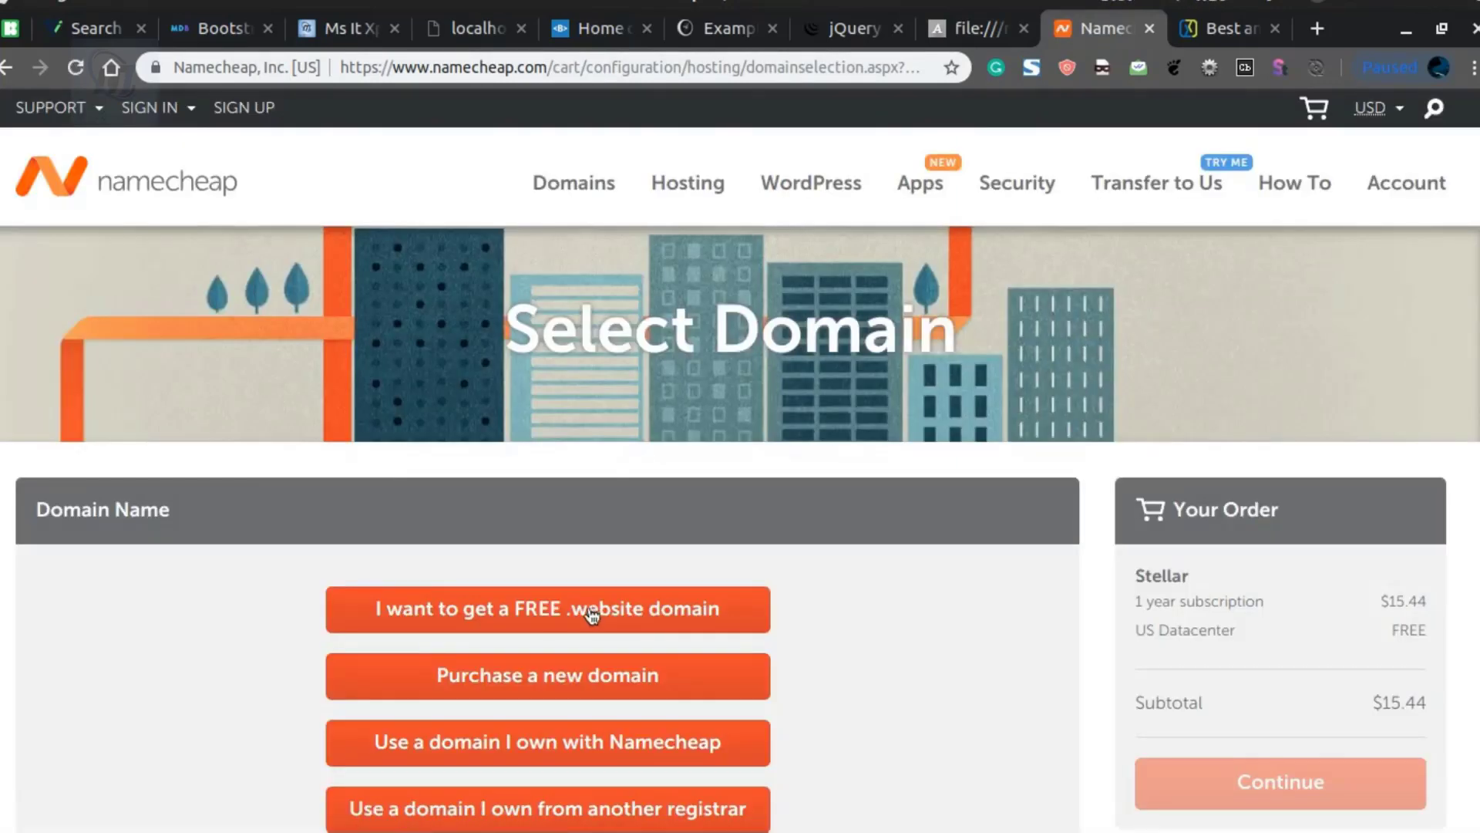
left_click(562, 629)
scroll(590, 486, "down", 2)
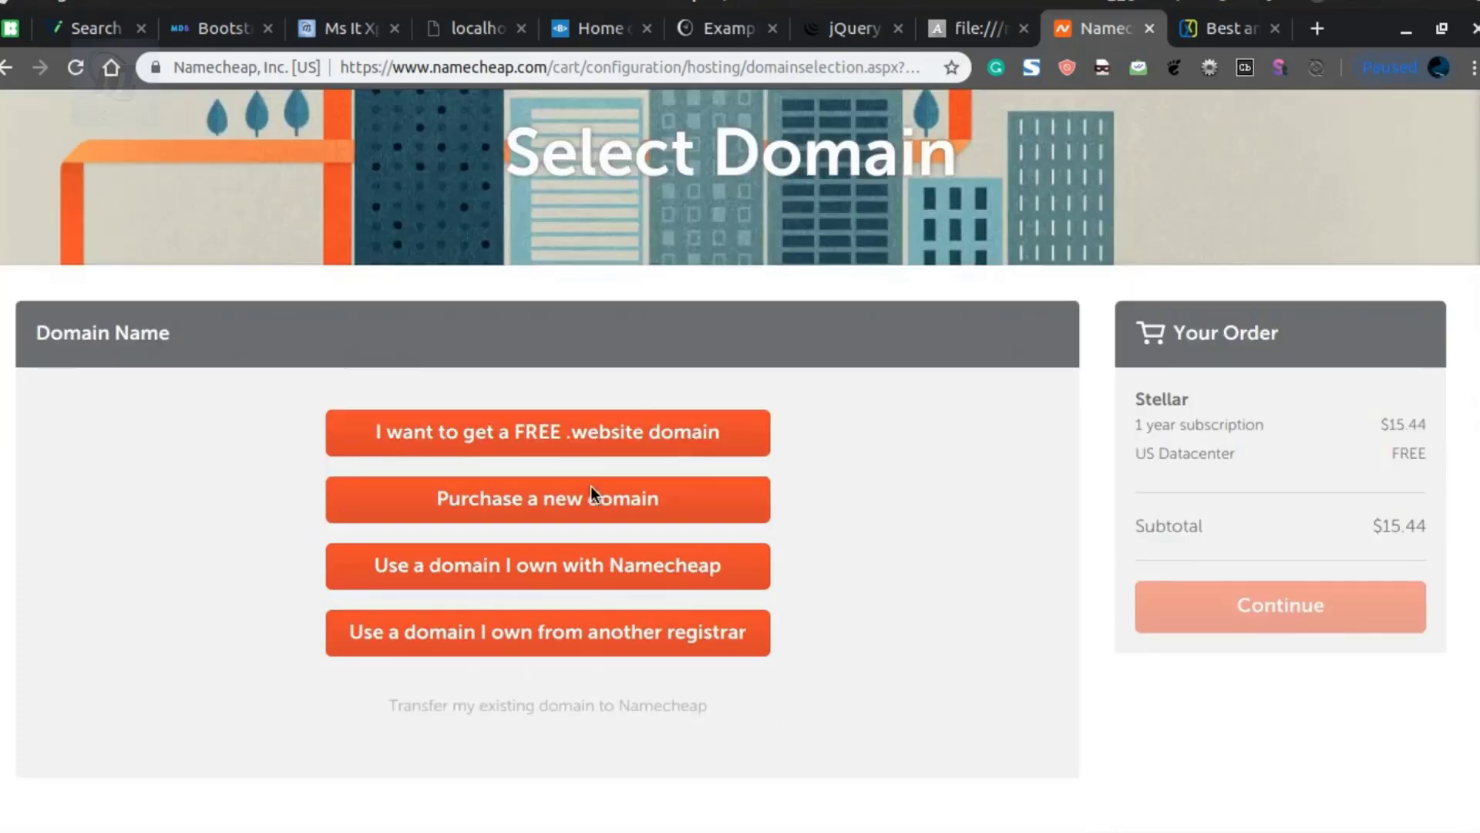
left_click(590, 486)
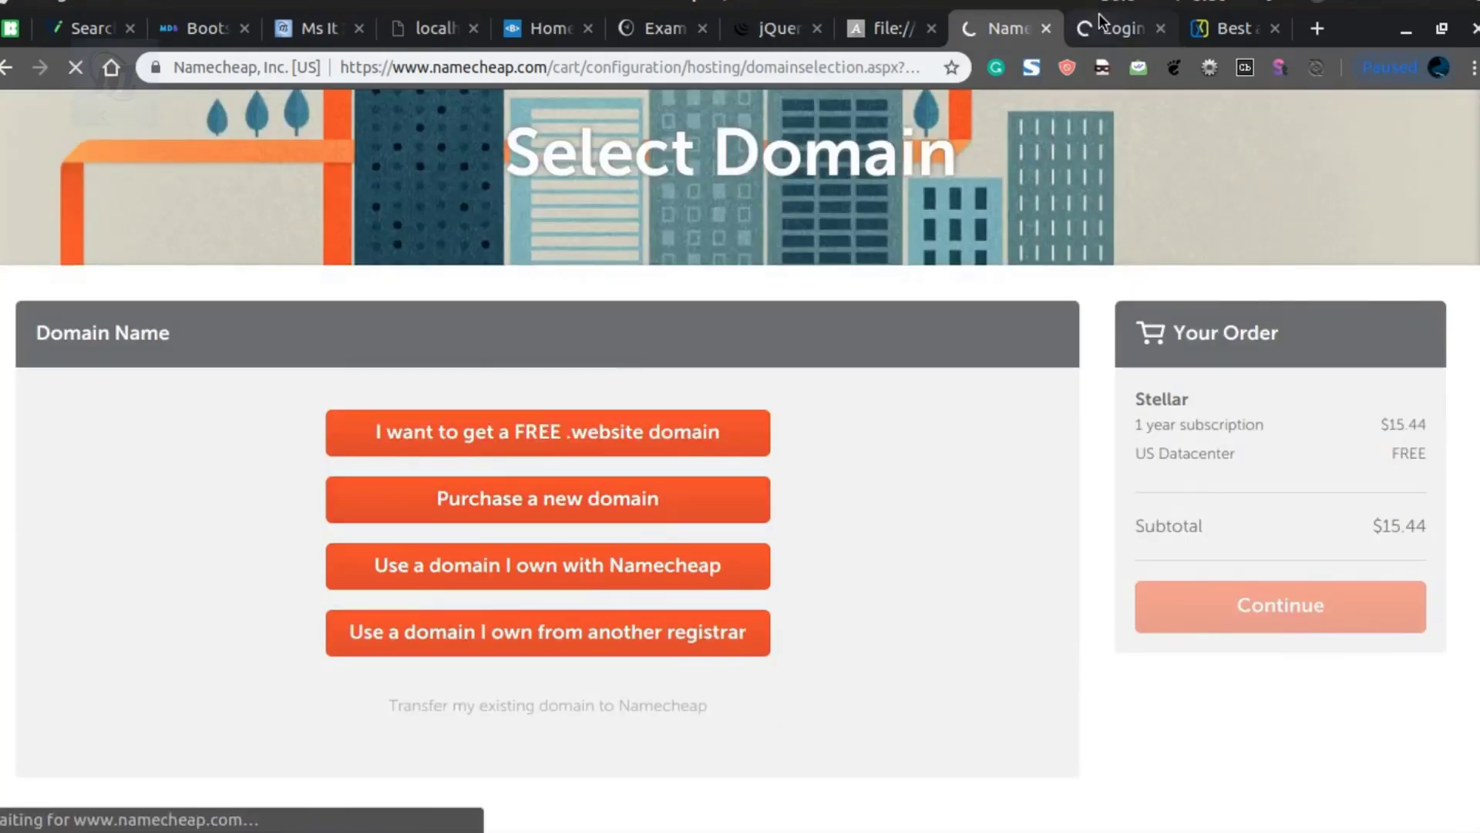
scroll(631, 493, "down", 2)
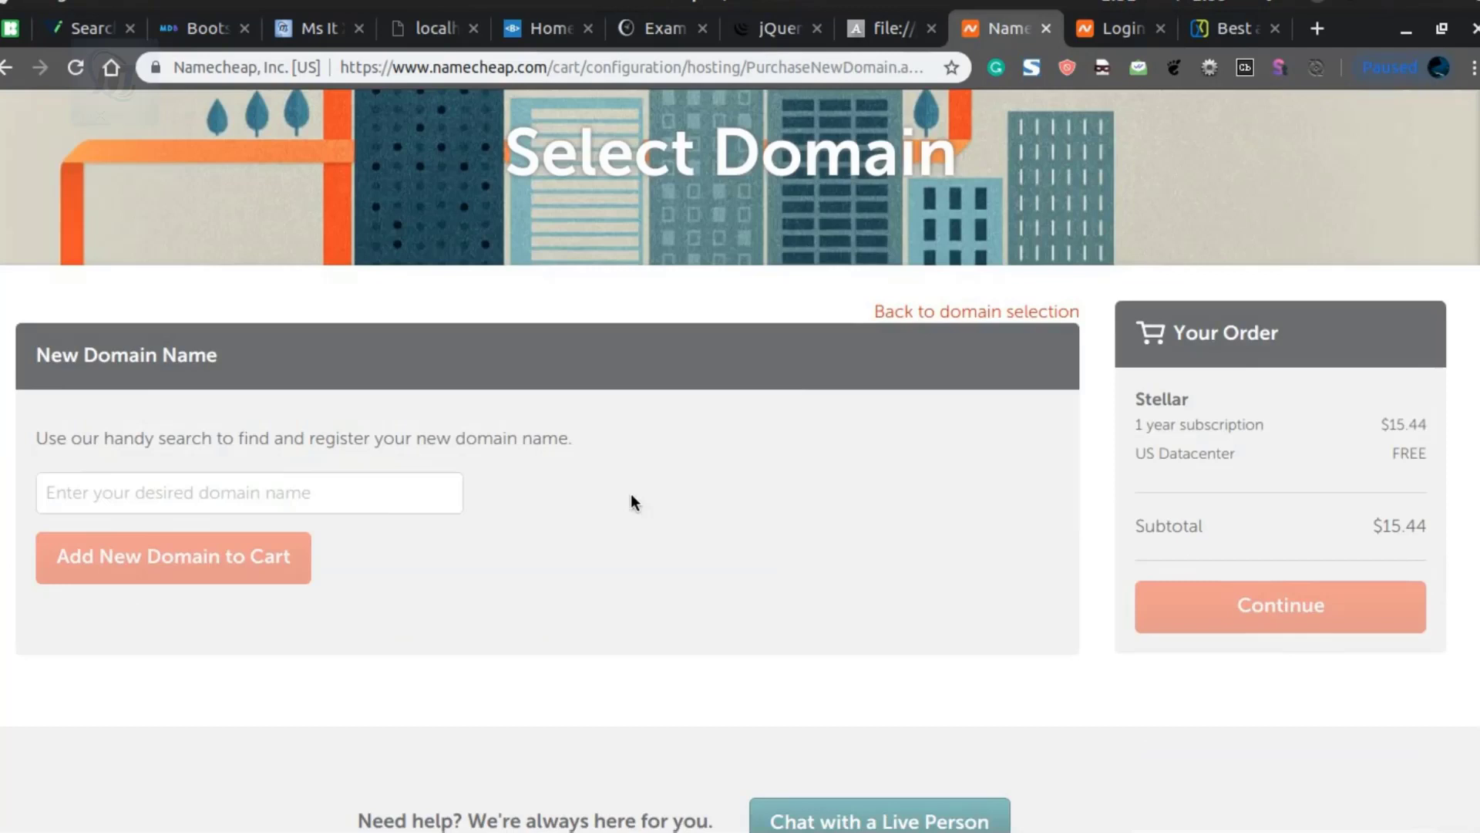
Step: Search for msitxpress.com, then change it to msitxpress.net since .com is unavailable
left_click(381, 499)
type("msitxpr")
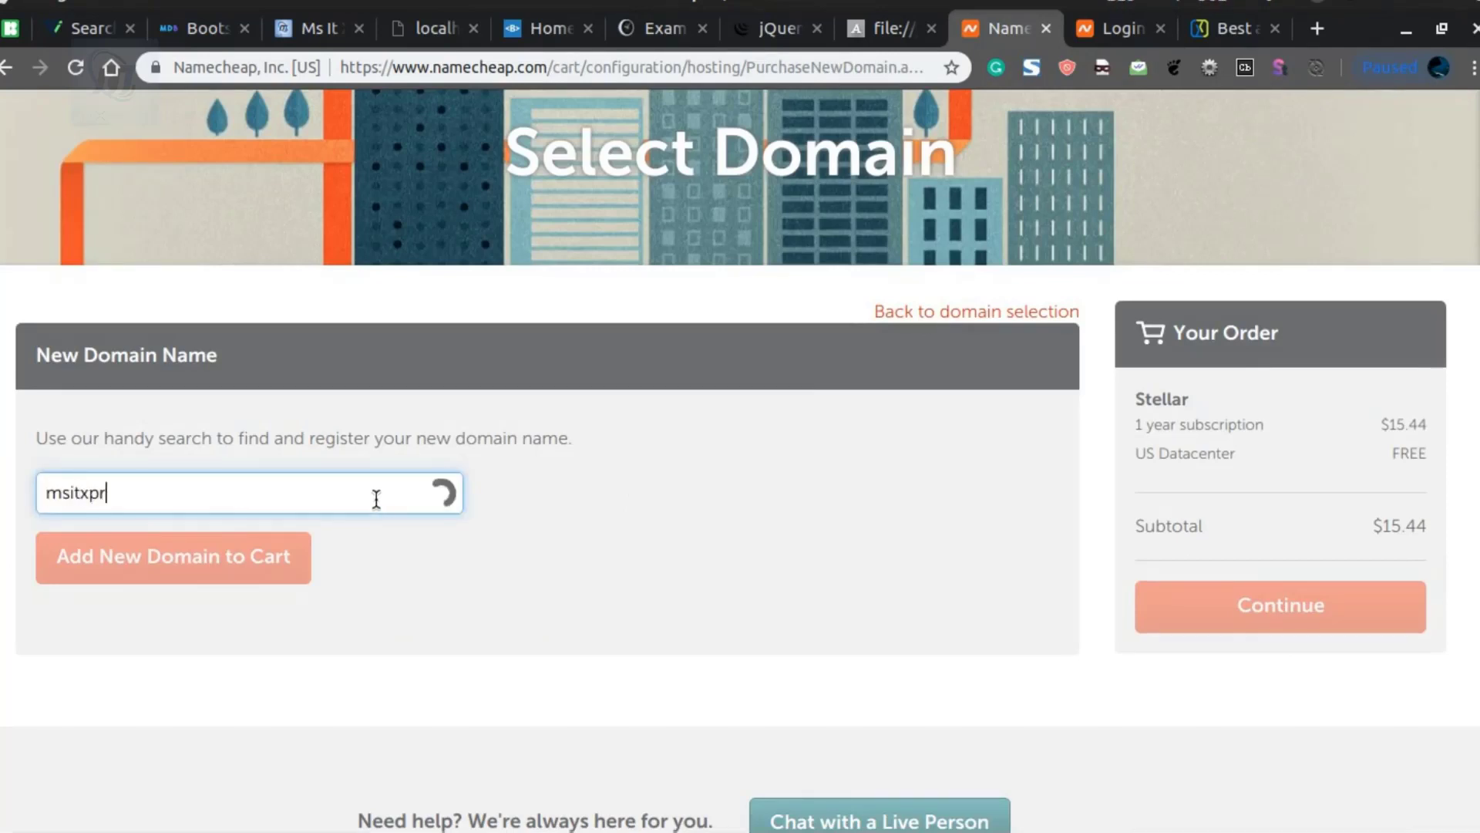
type("ess")
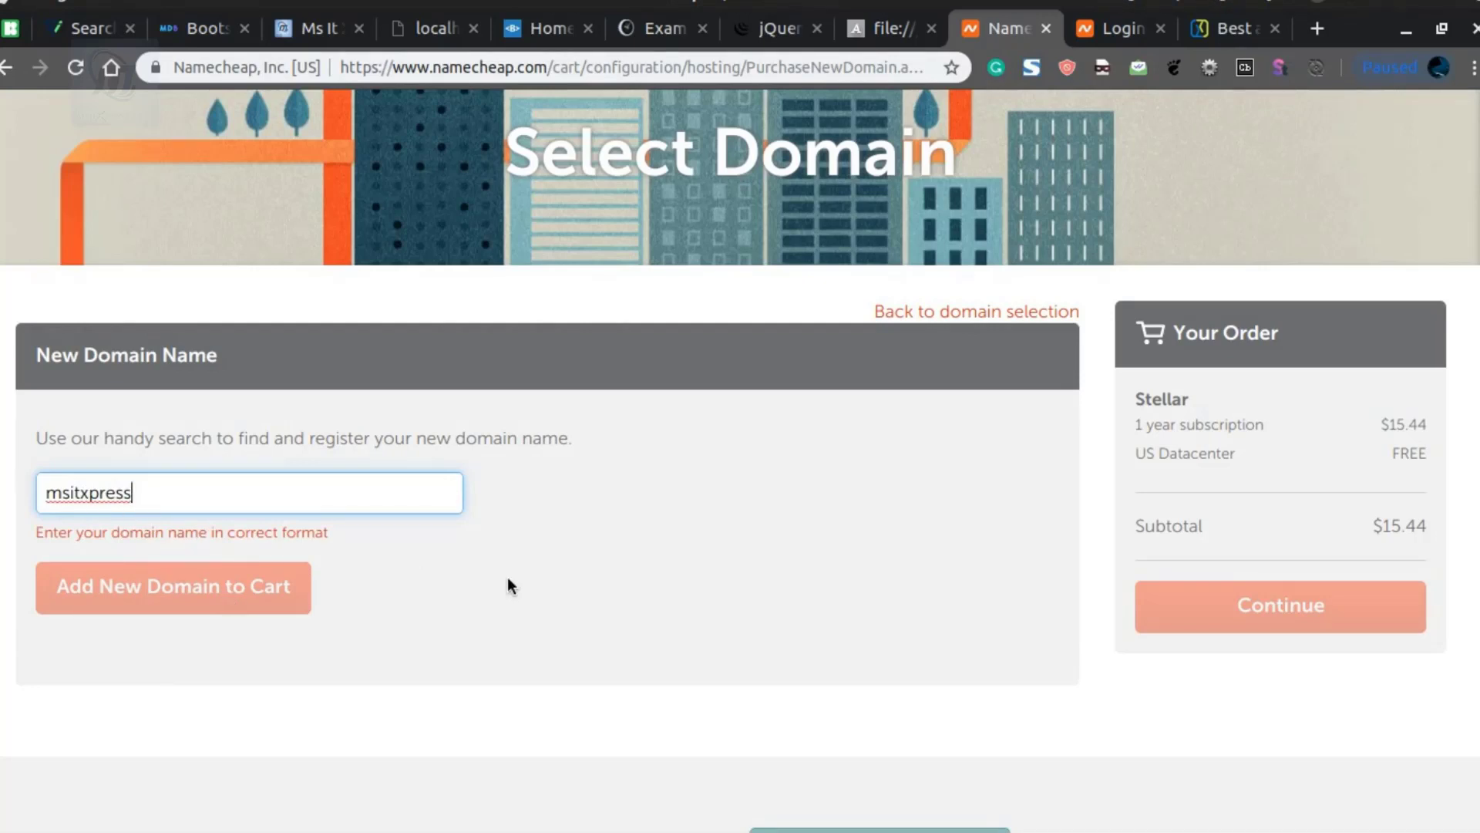
type(".com")
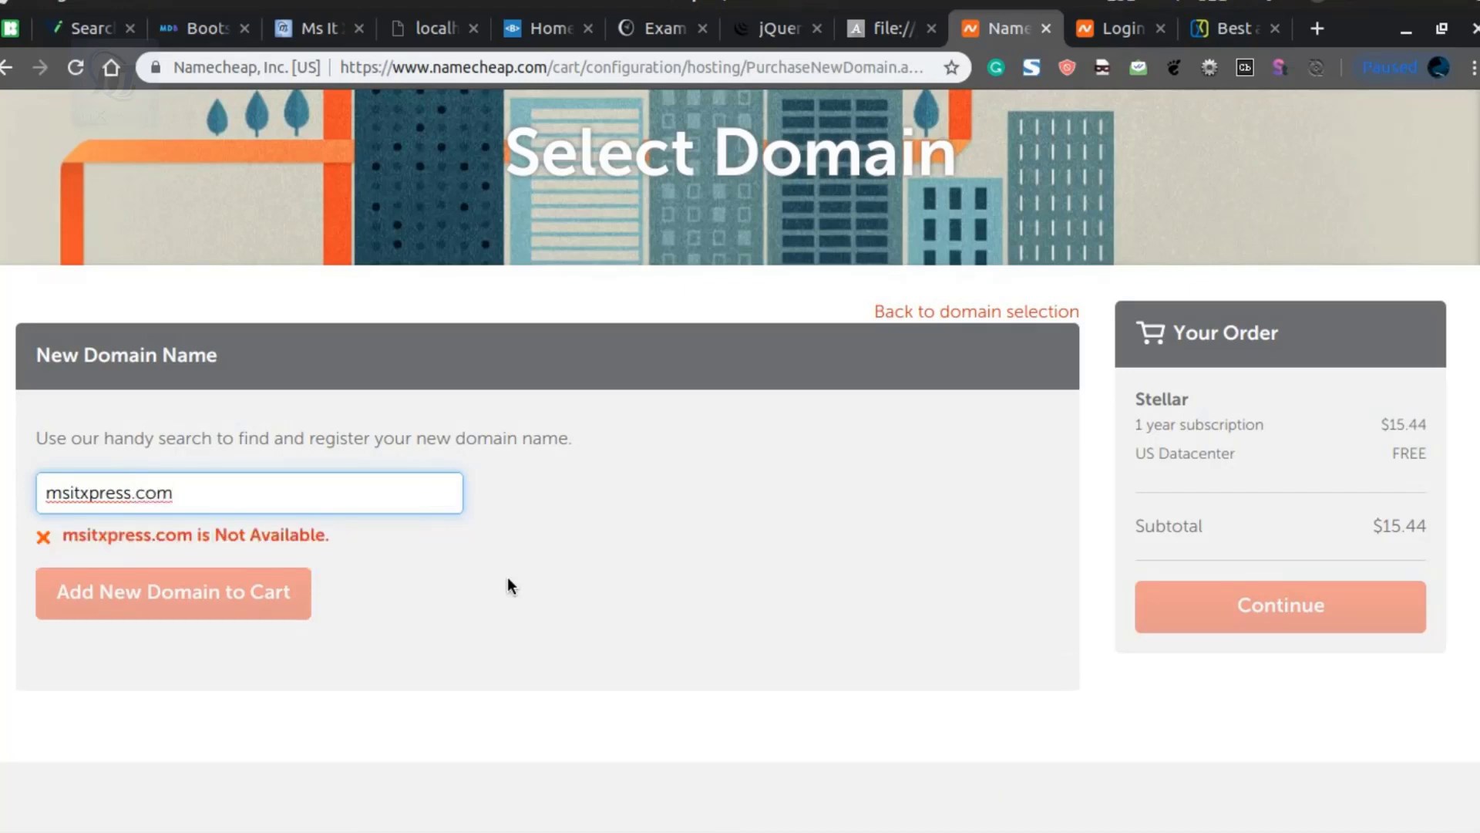
key("BackSpace")
key("BackSpace")
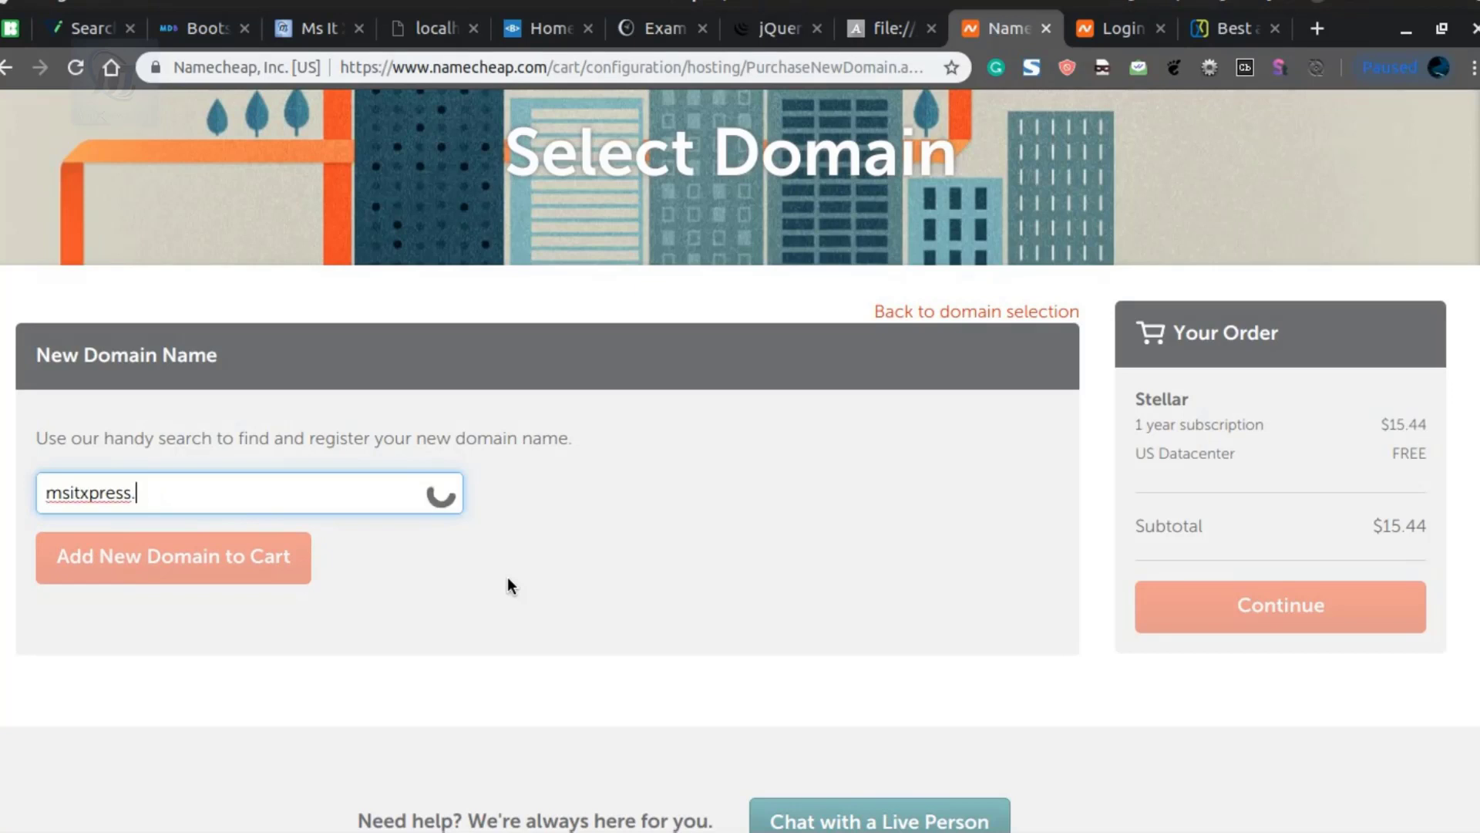
key("BackSpace")
type("net")
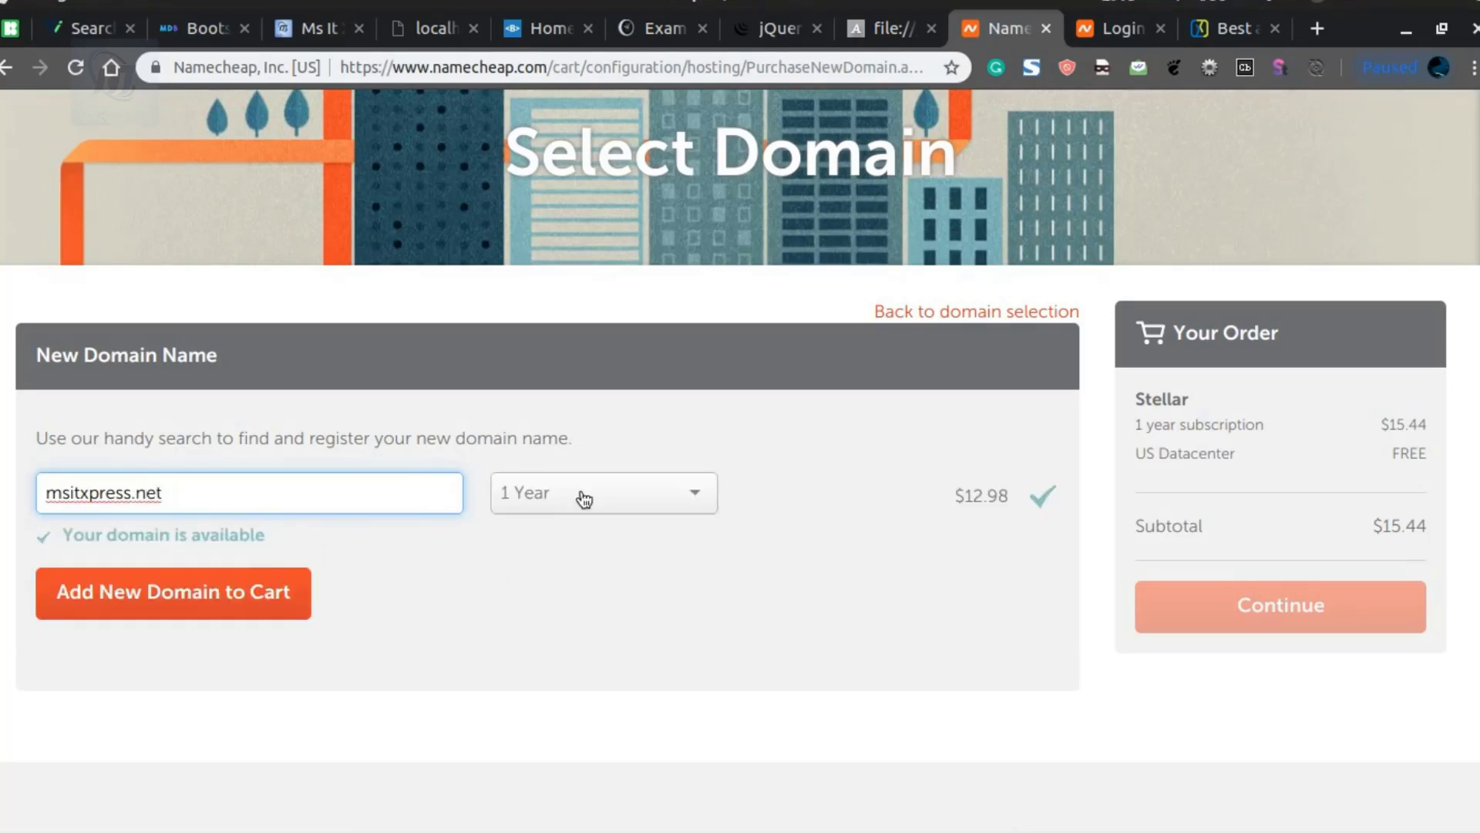
Step: Keep the one-year registration, add msitxpress.net to the order and continue to the cart
left_click(581, 498)
left_click(581, 497)
left_click(255, 579)
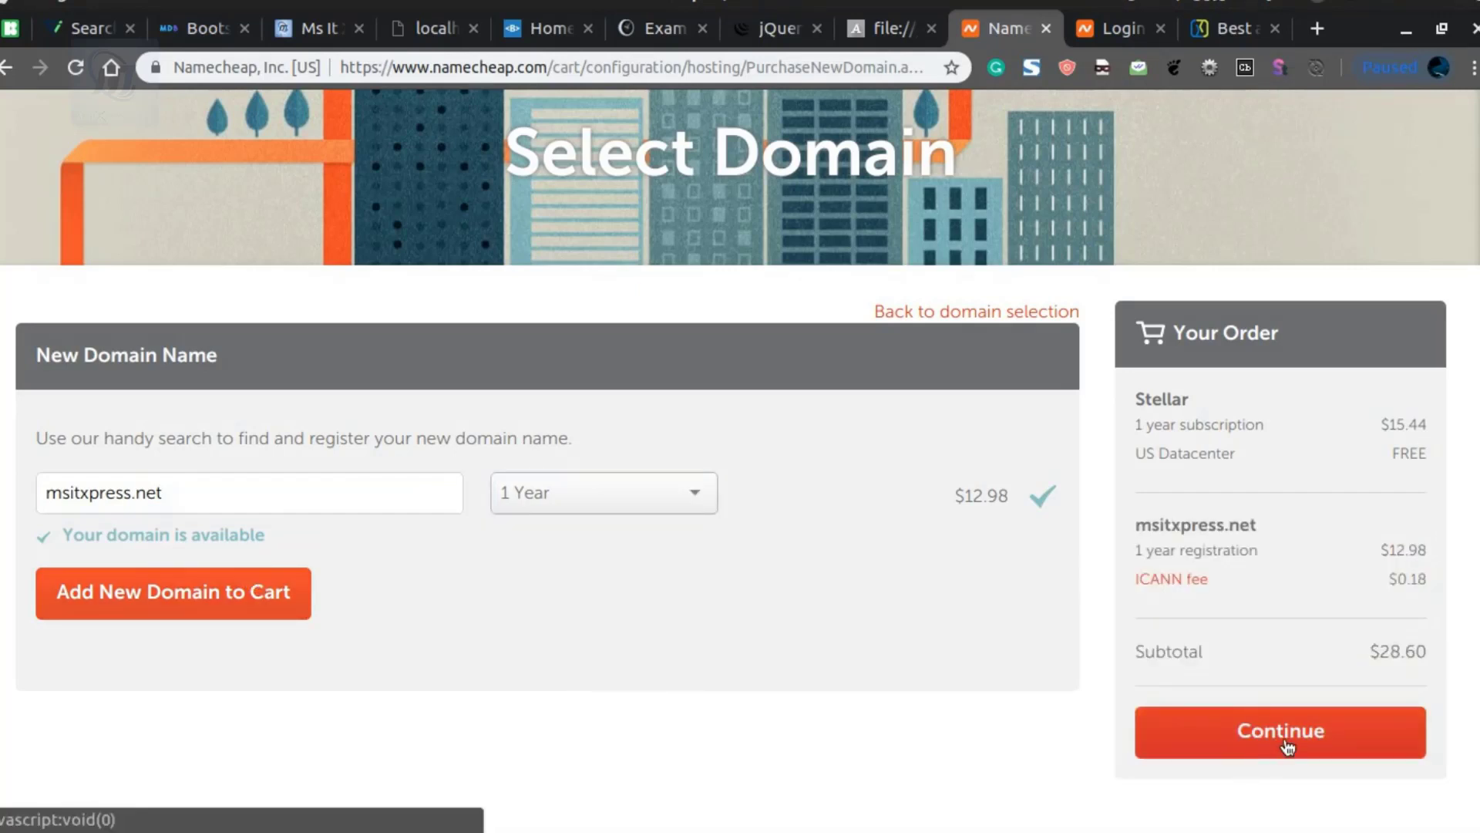
left_click(1284, 752)
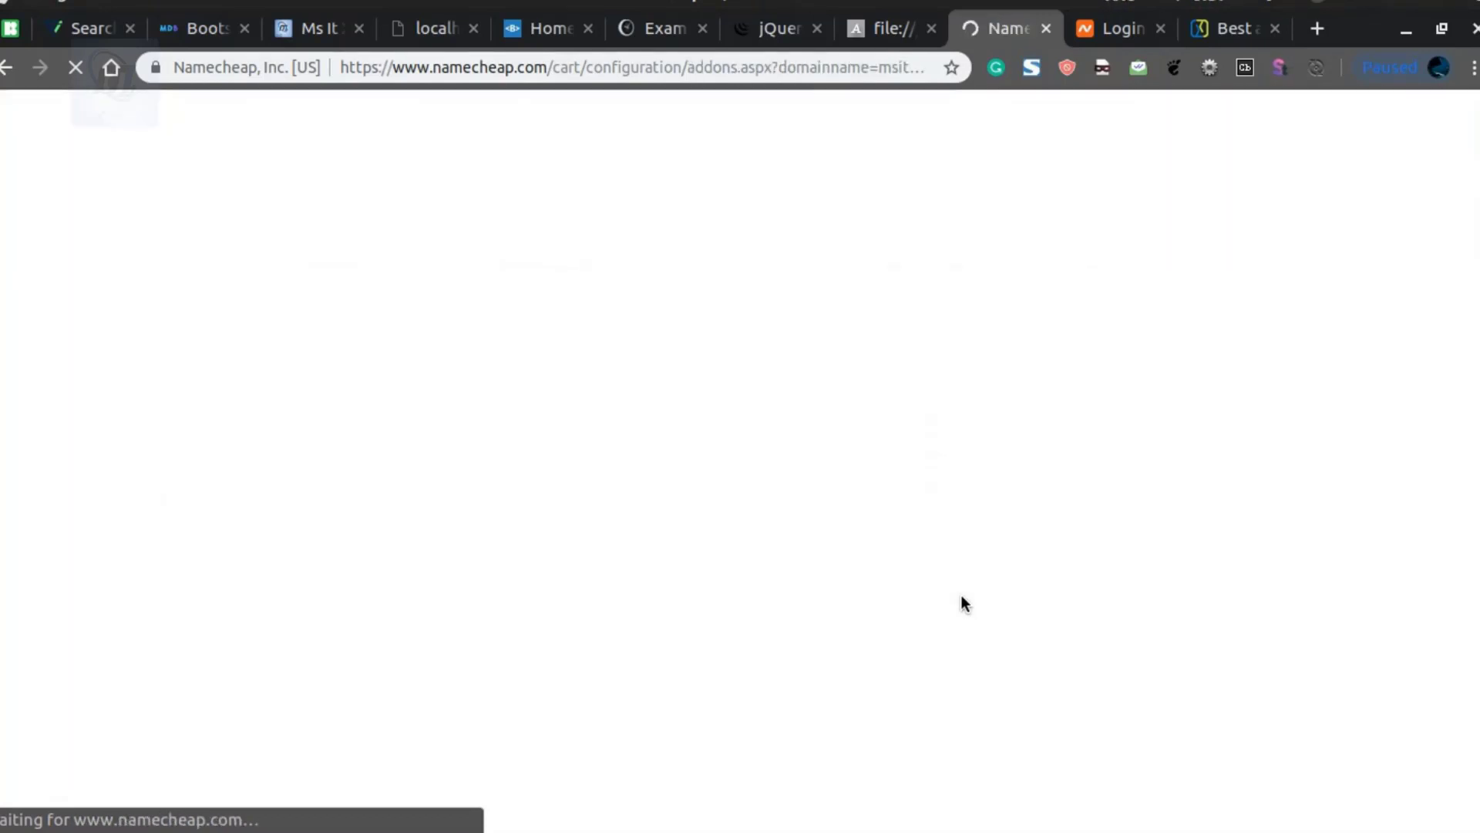
Step: Leave auto-renew off and WhoisGuard on for msitxpress.net, then confirm the $28.60 order
scroll(429, 527, "down", 4)
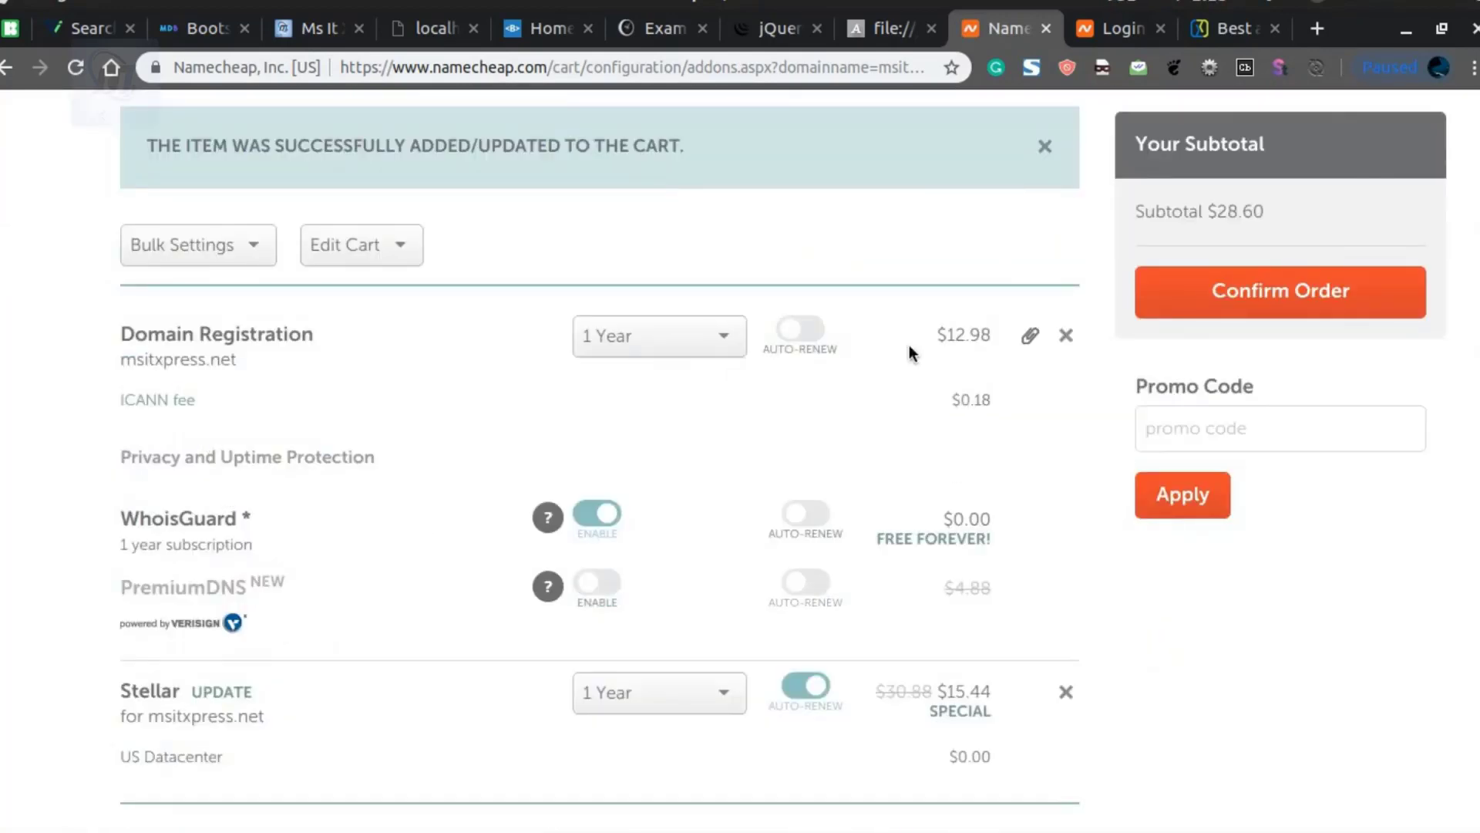
left_click(810, 338)
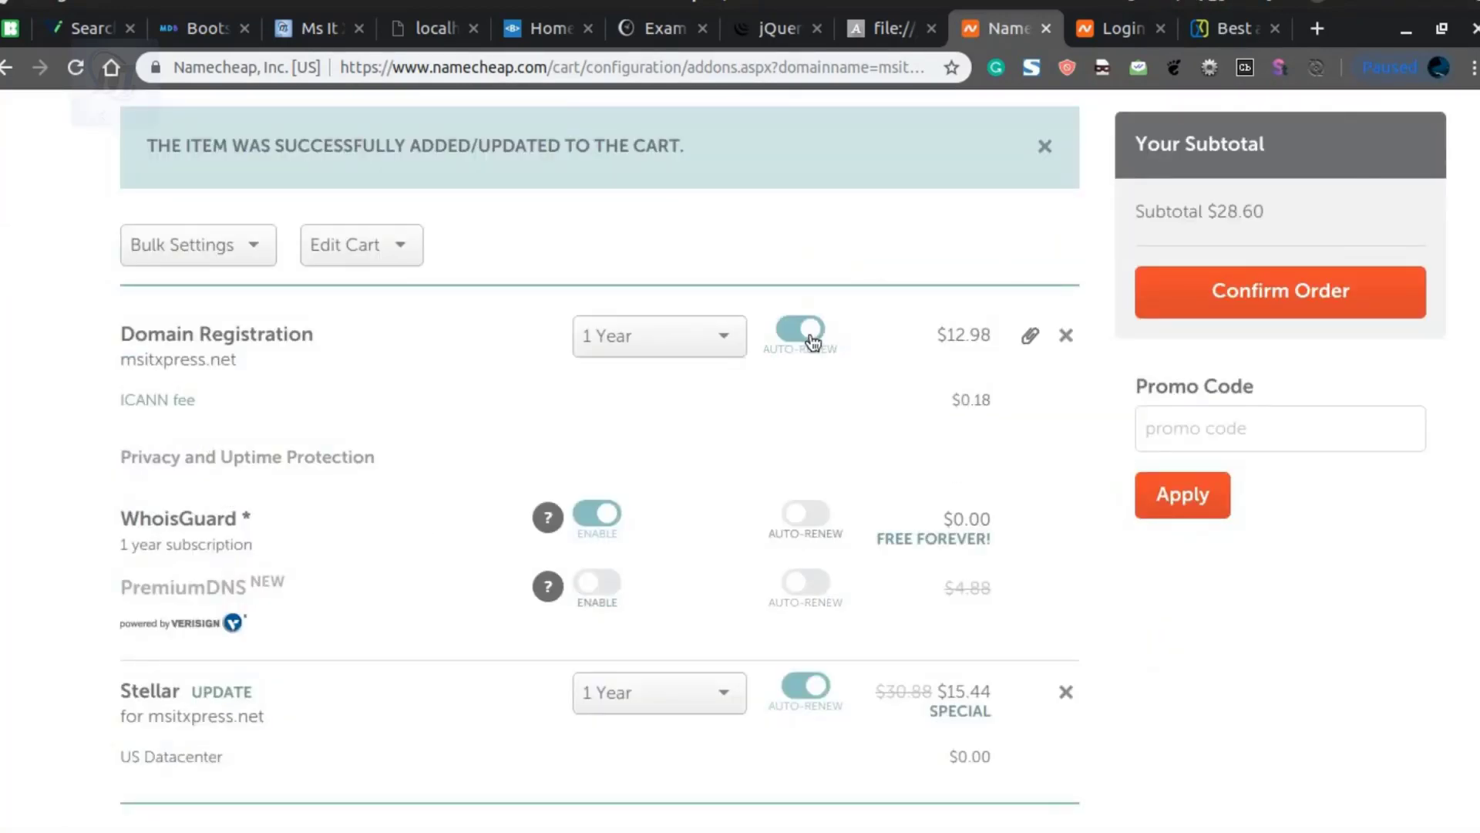
left_click(810, 338)
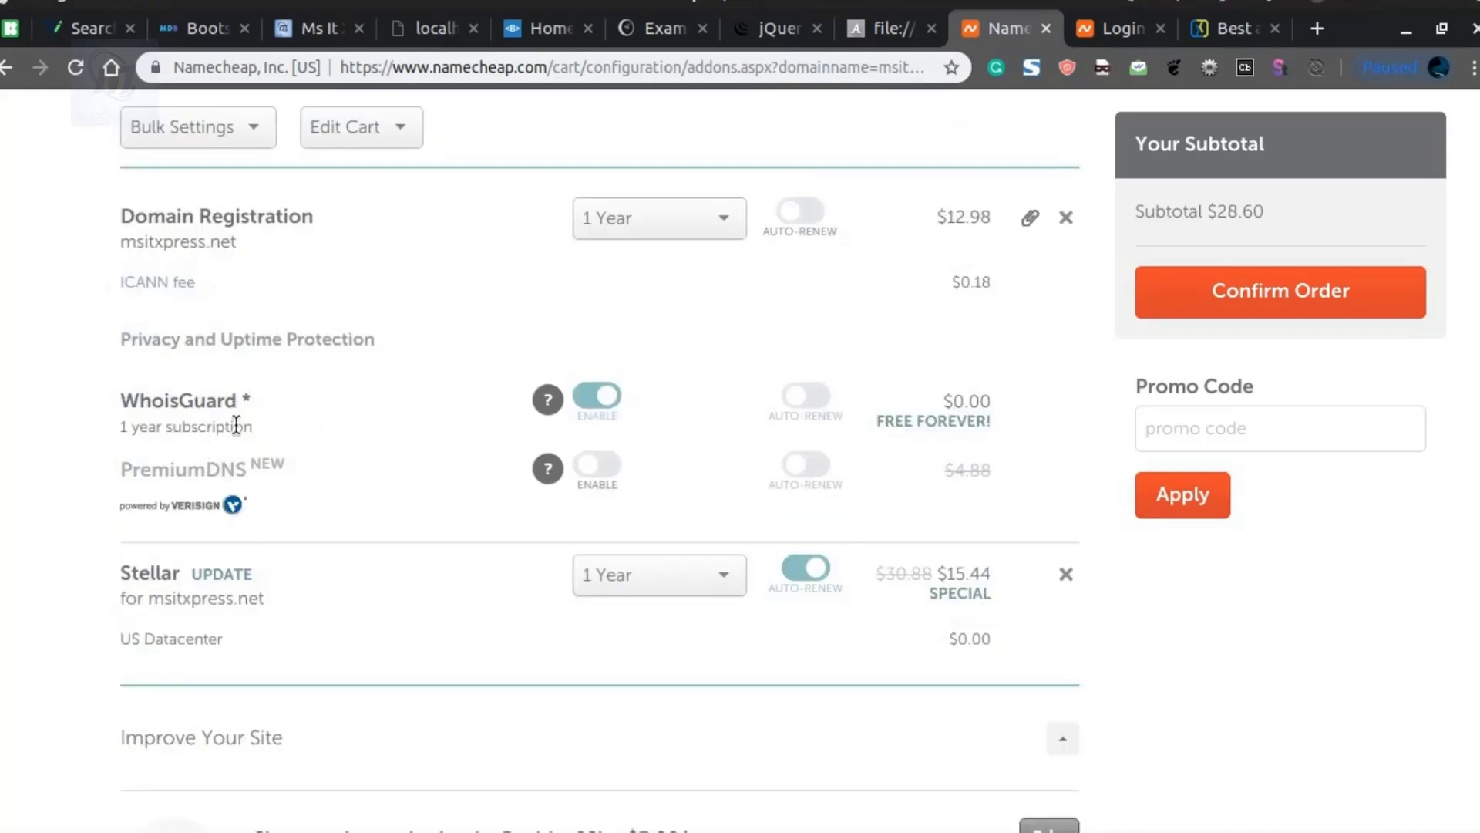
left_click(602, 408)
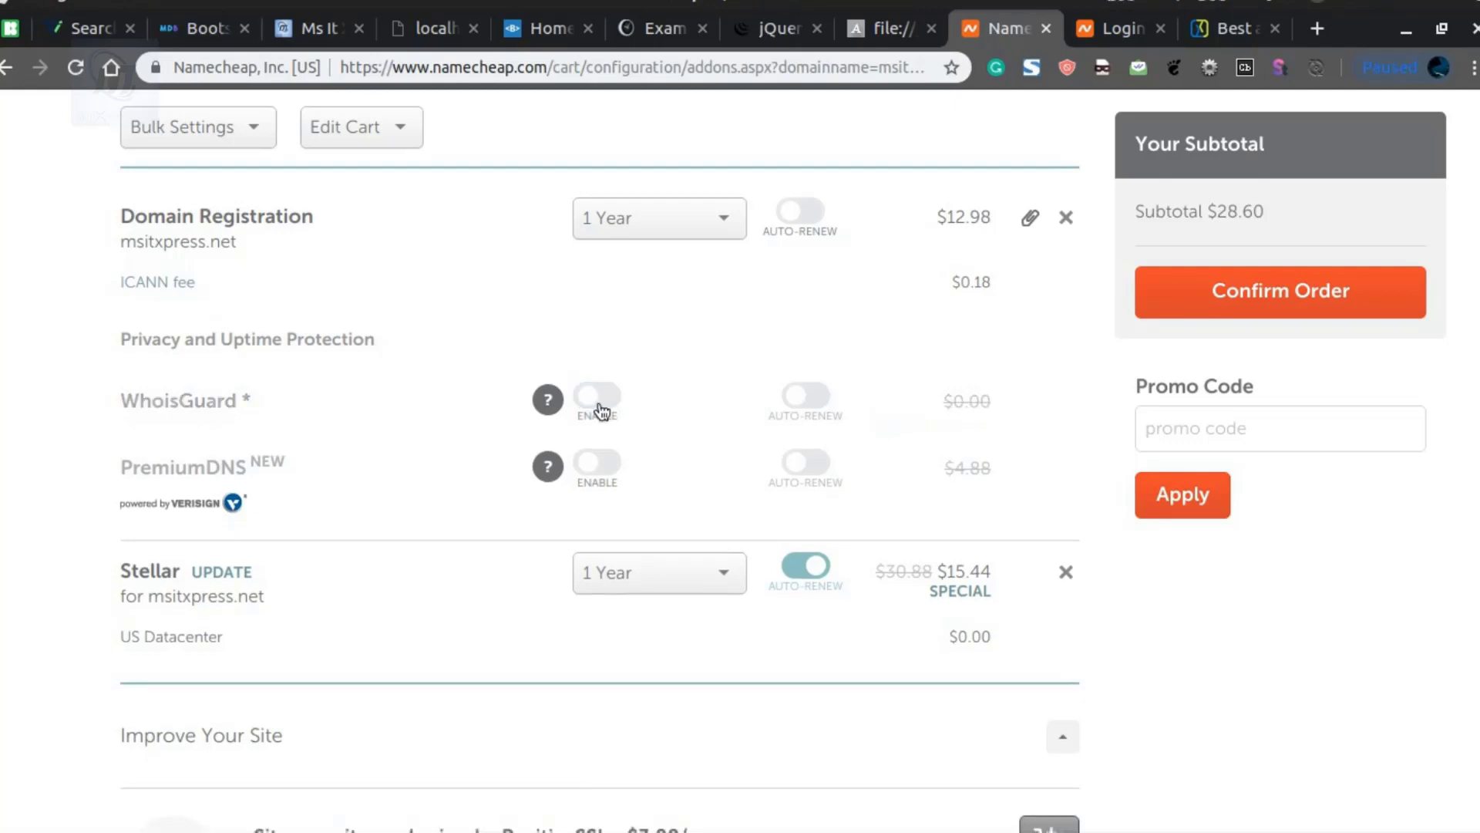
left_click(1232, 429)
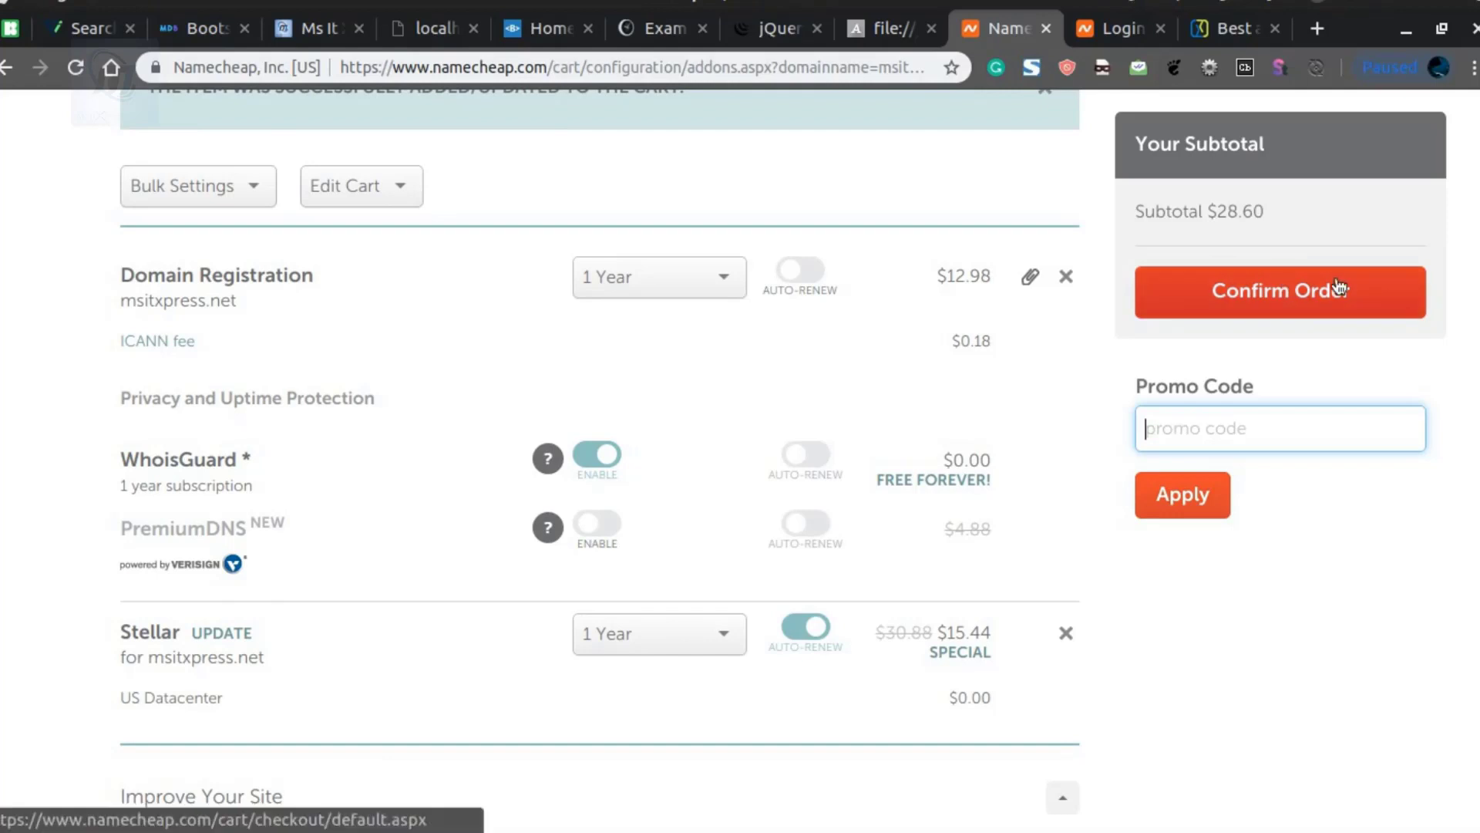
left_click(1391, 291)
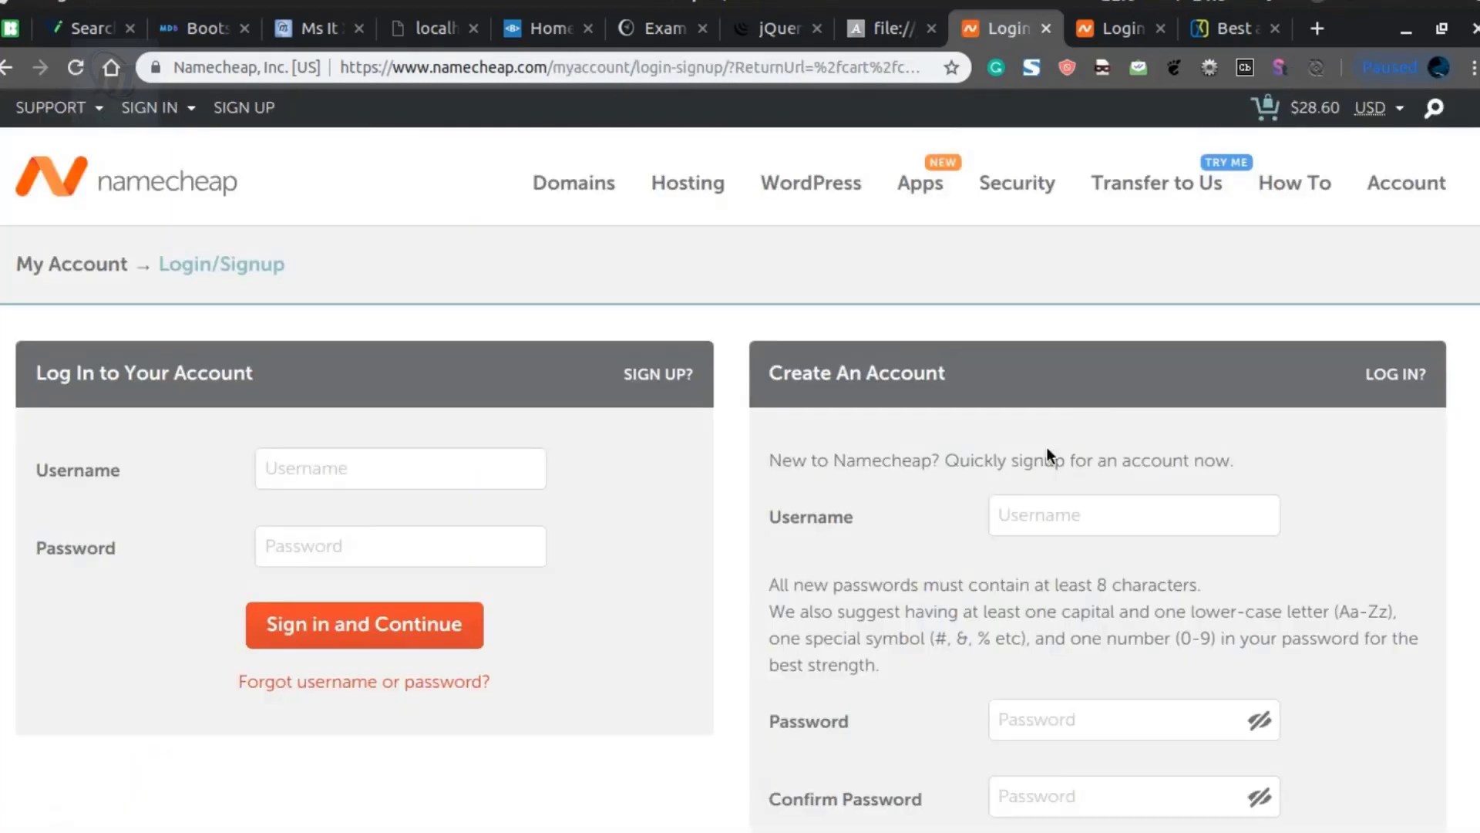
Step: Enter the new account's username in the Create An Account form
left_click(374, 485)
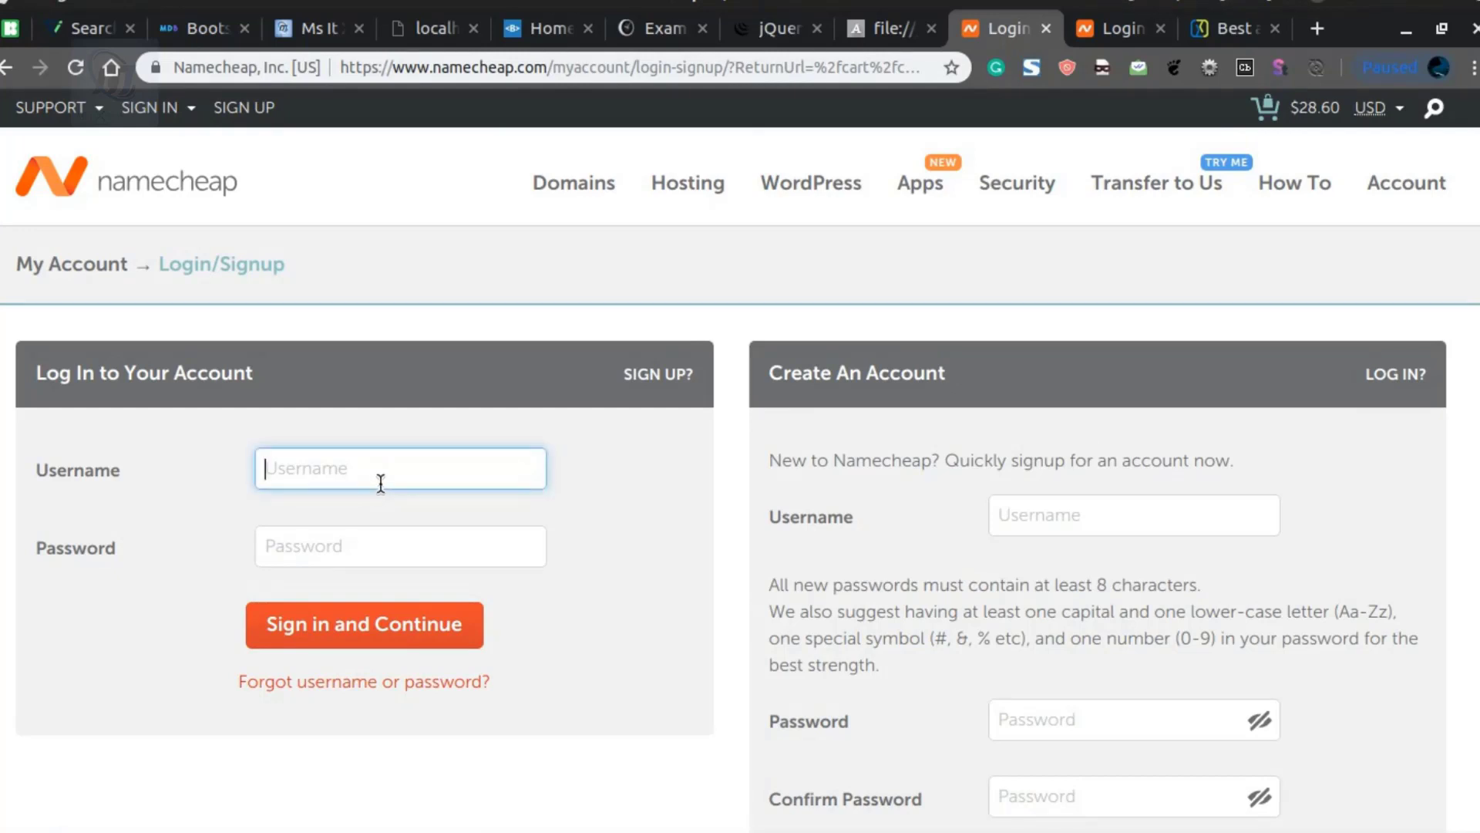
left_click(373, 549)
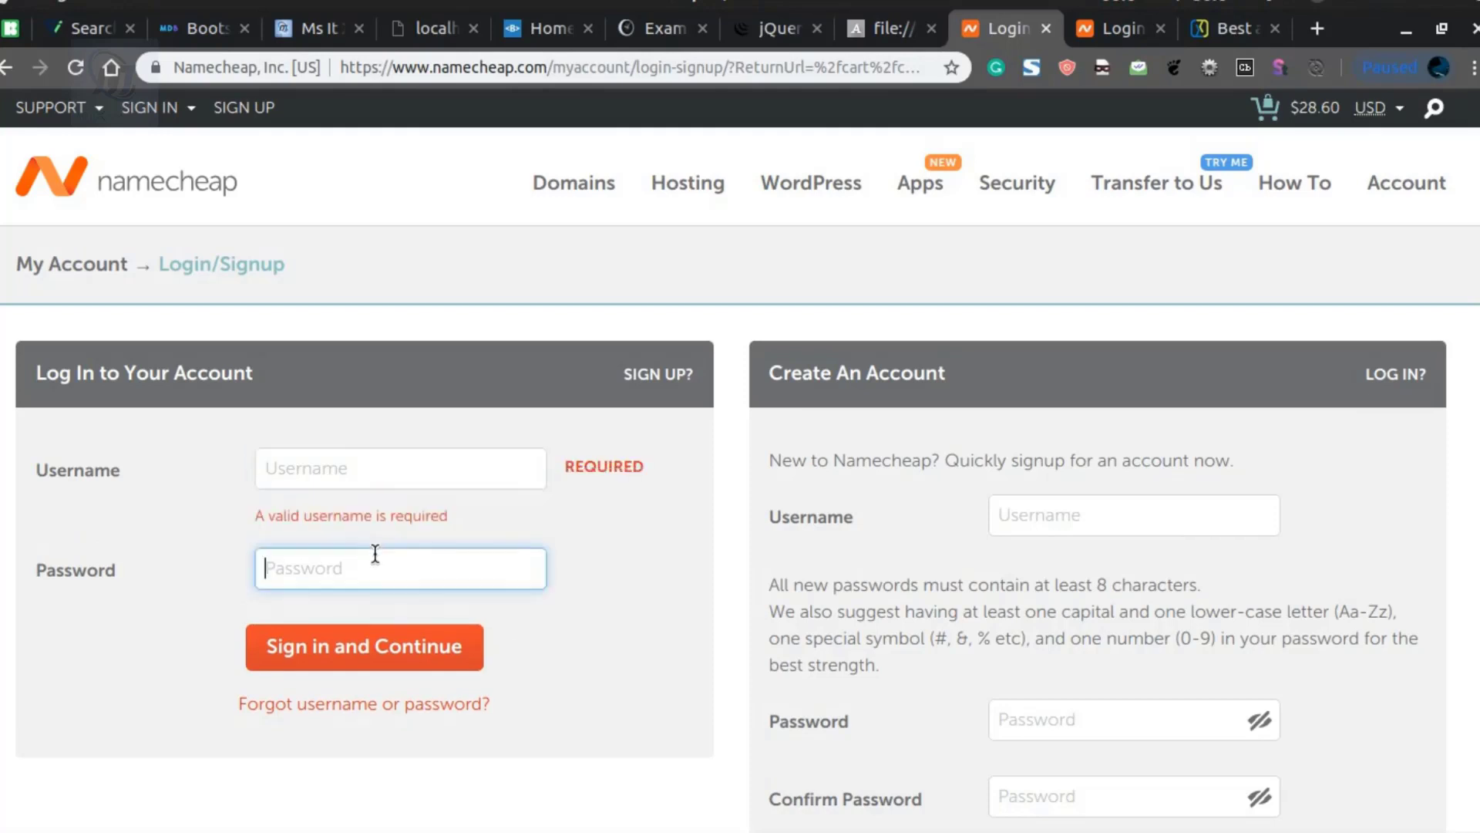
left_click(388, 476)
scroll(1062, 529, "down", 3)
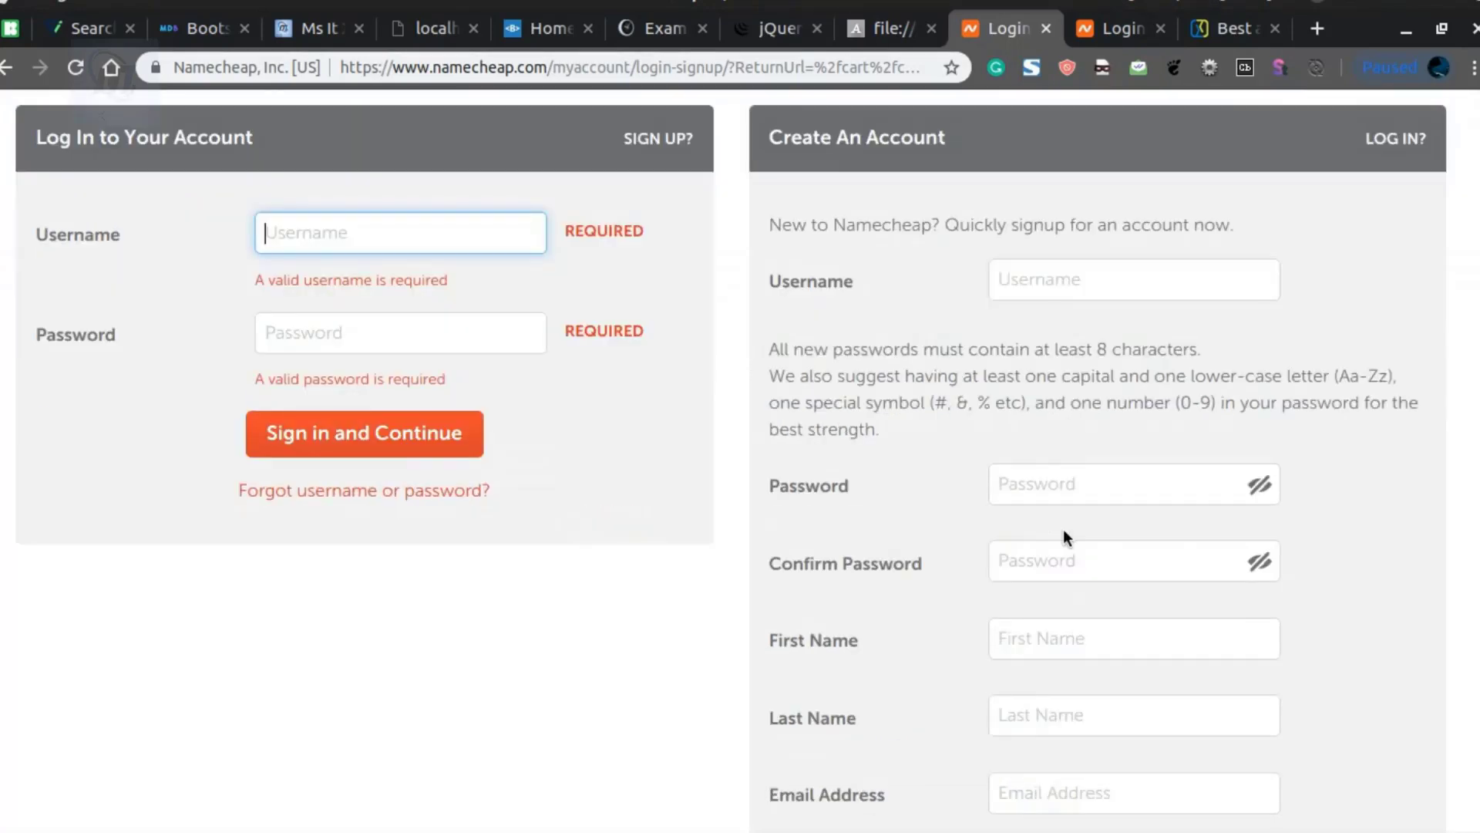
scroll(1064, 532, "down", 3)
scroll(1065, 531, "up", 4)
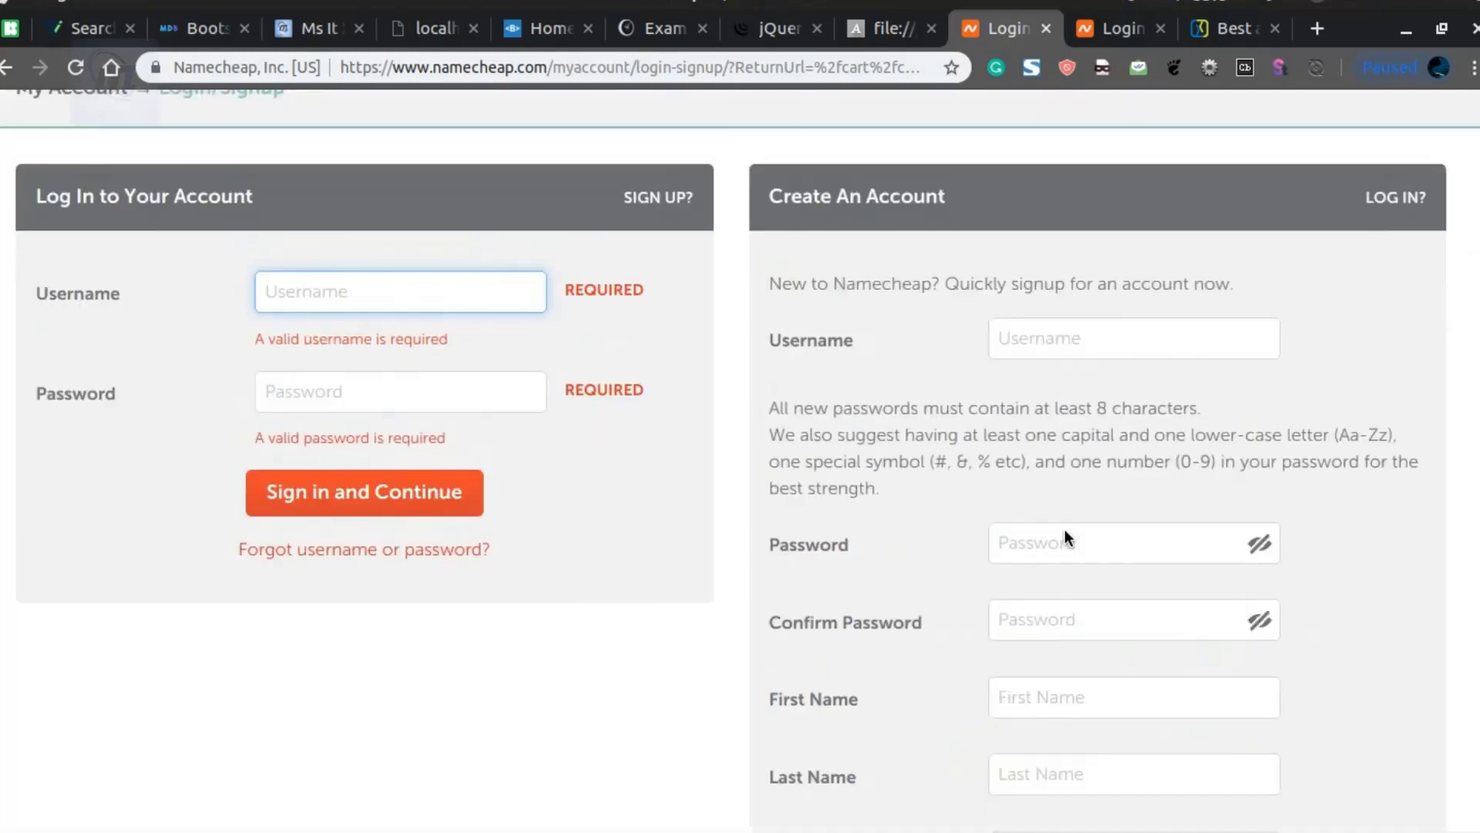
left_click(1094, 350)
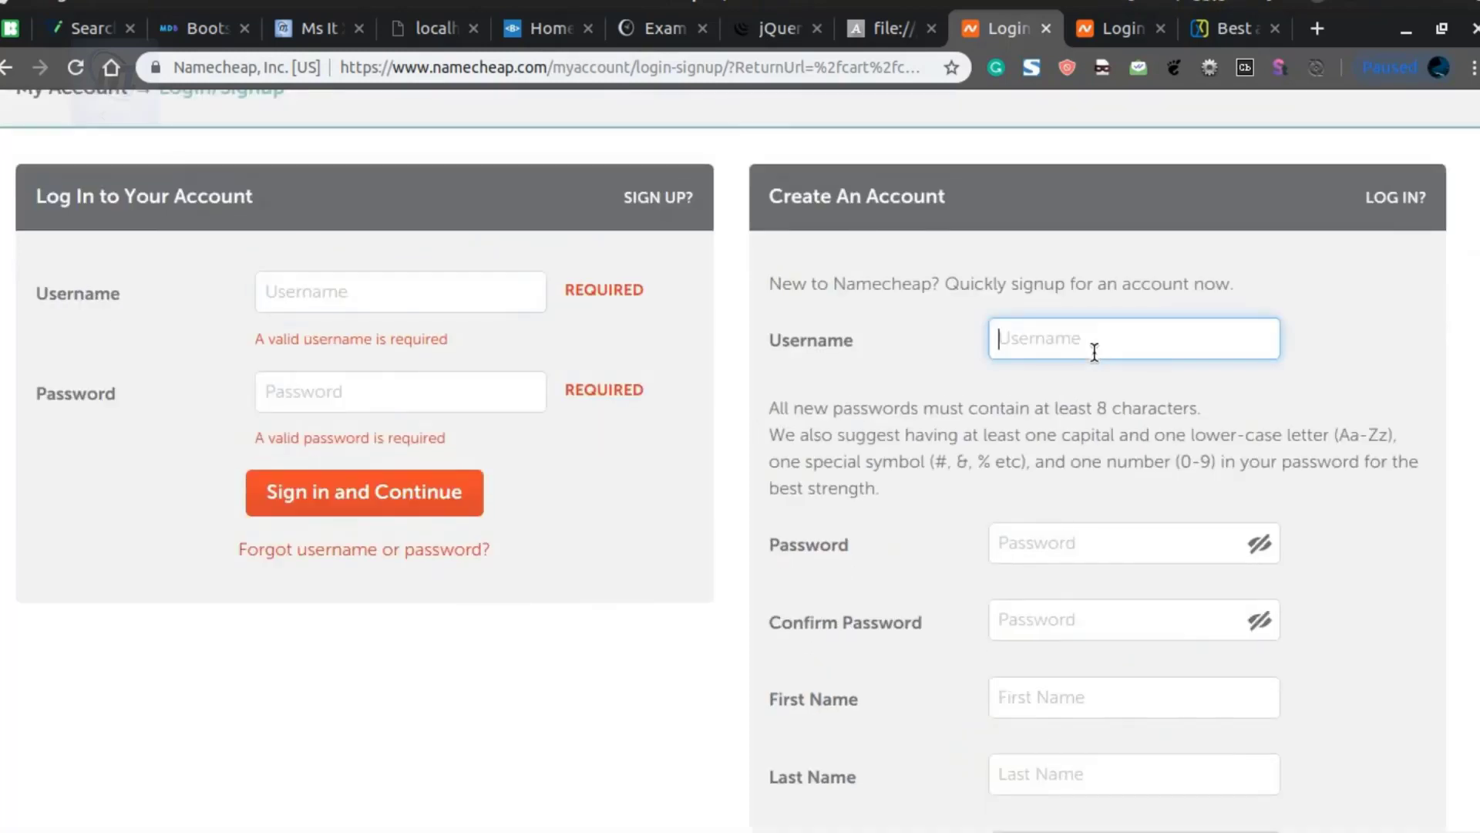
type("MsItXpress")
Step: Set and confirm the account password, fill in the e-mail address and create the account
left_click(1097, 552)
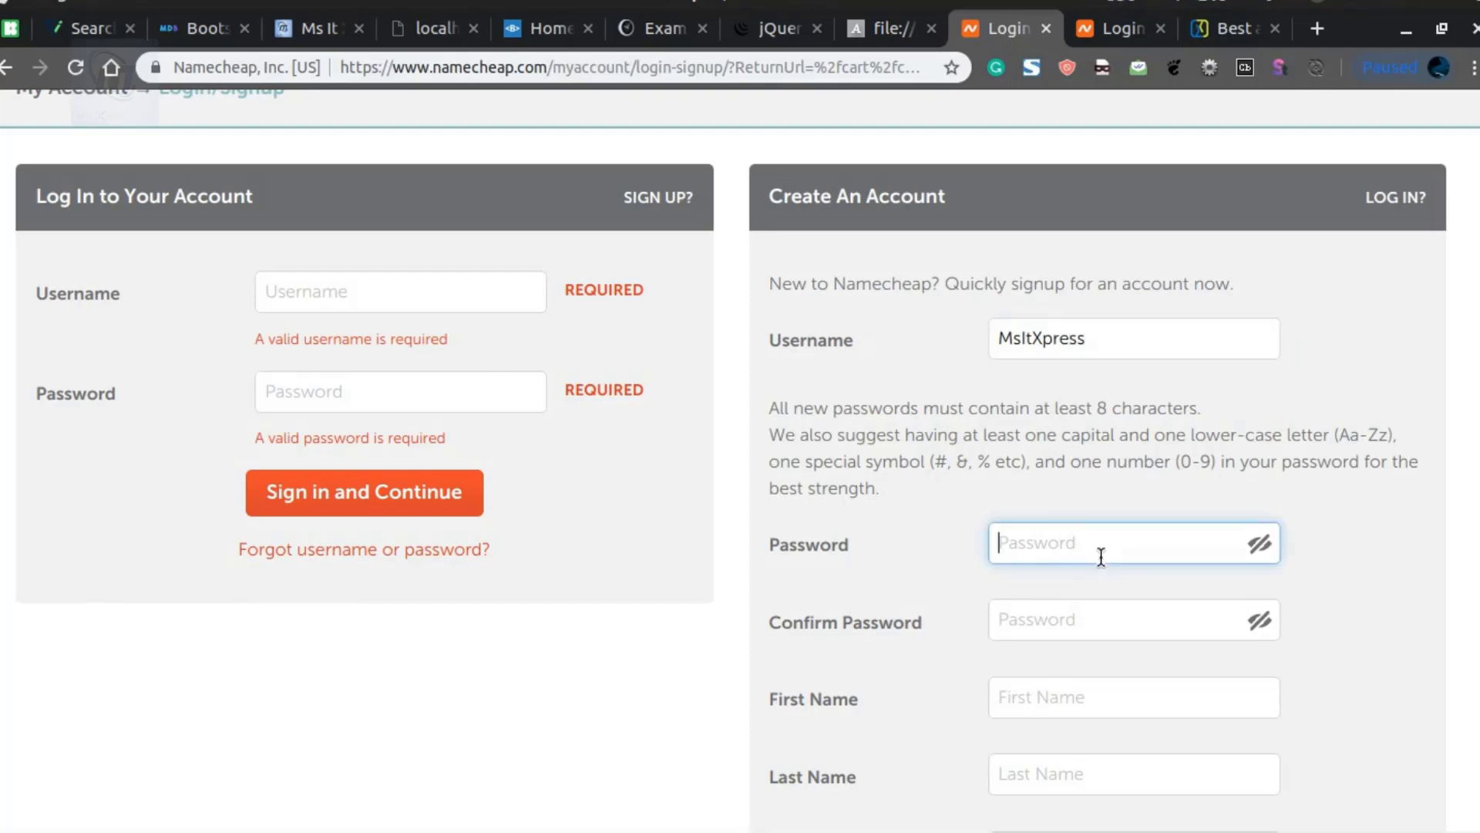
type("********")
key("Tab")
type("********")
key("Tab")
type("MsIt")
key("Tab")
type("Xpress")
key("Tab")
scroll(853, 490, "down", 5)
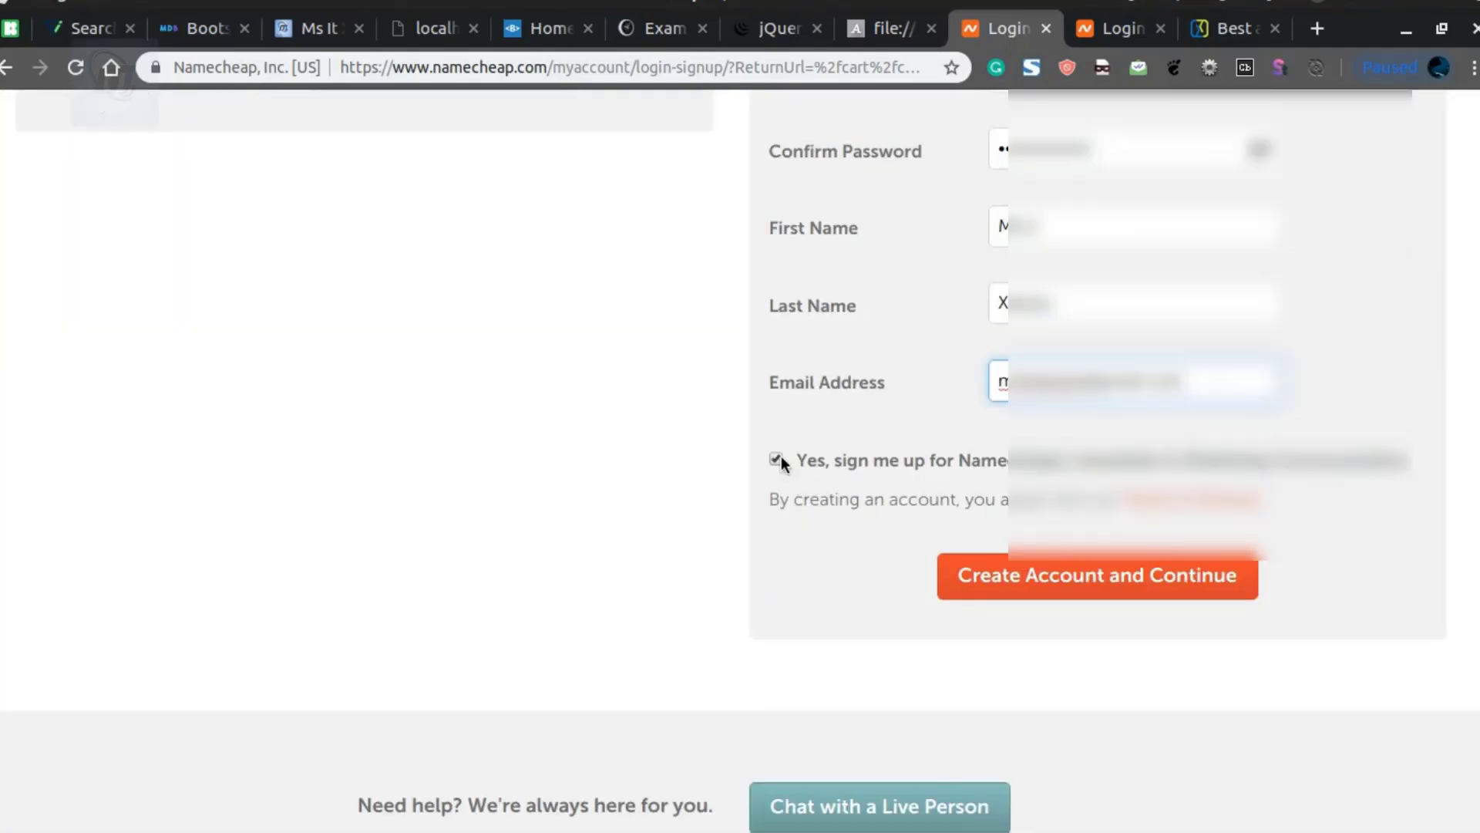
left_click(1155, 592)
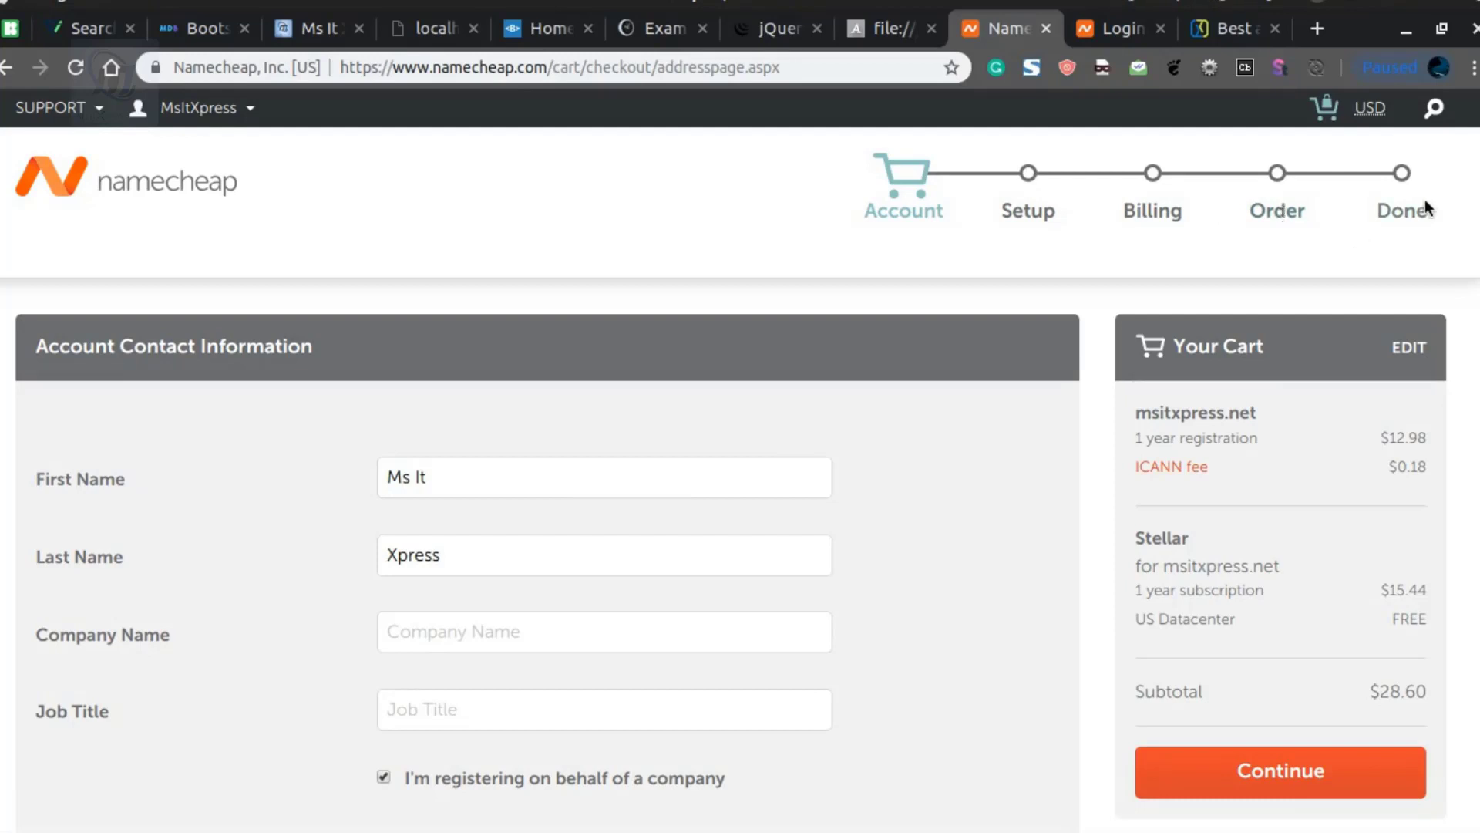
Step: Enter company name 'MSIT Xpress' and job title 'Systems Administrator'
scroll(847, 526, "down", 3)
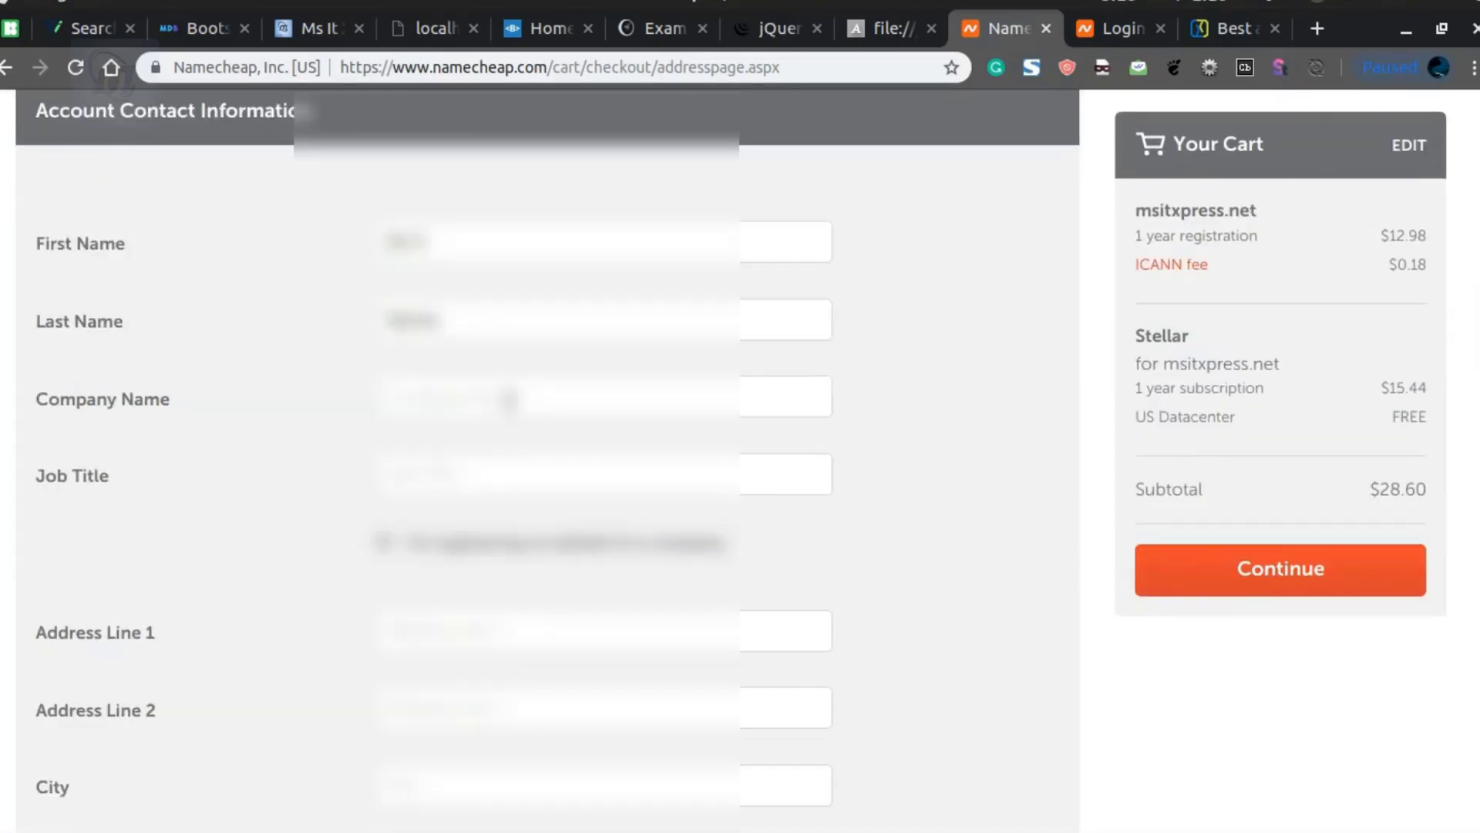
scroll(760, 611, "down", 2)
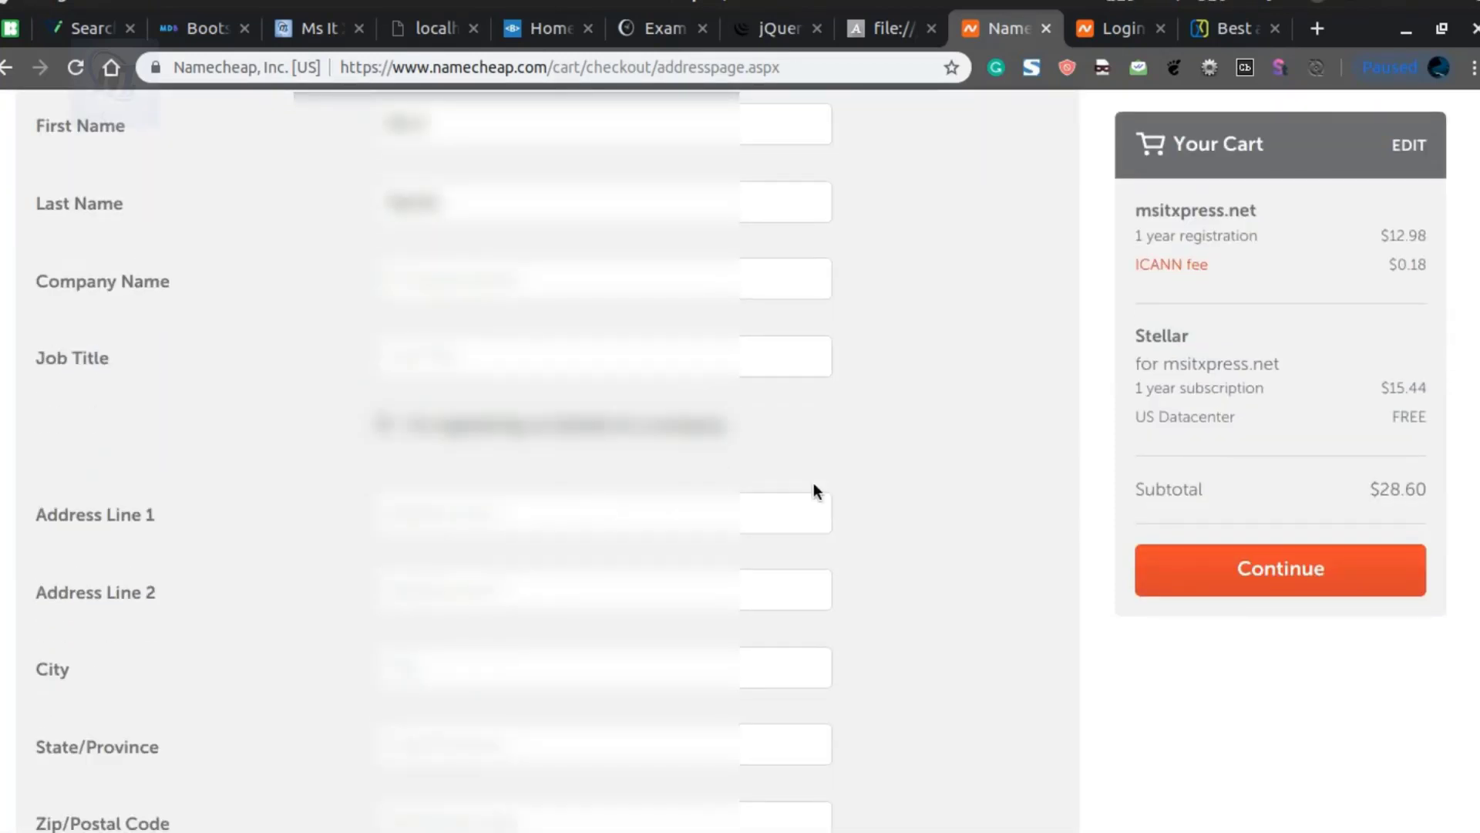
scroll(874, 493, "down", 5)
scroll(874, 501, "down", 5)
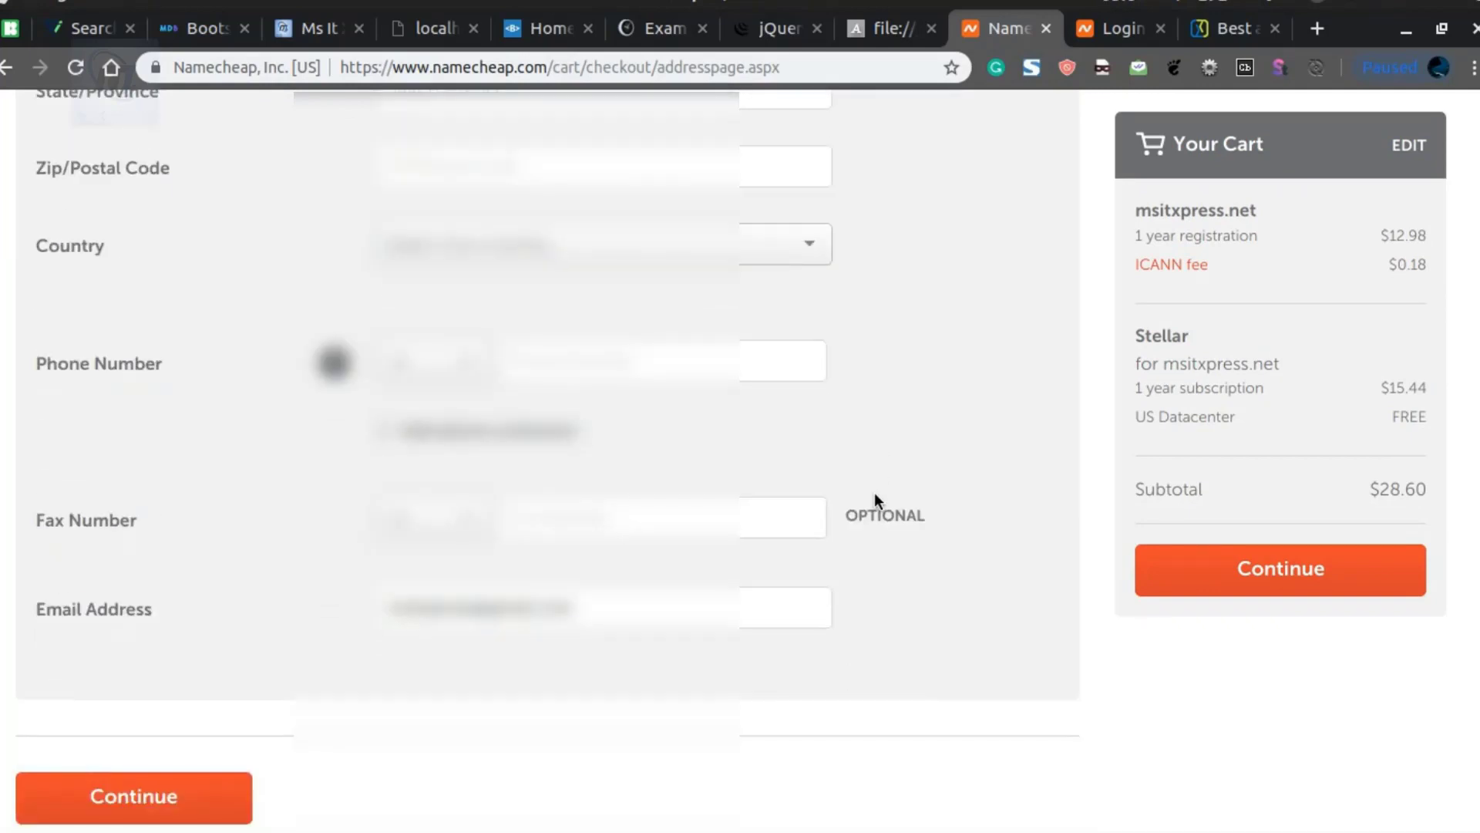
left_click(168, 640)
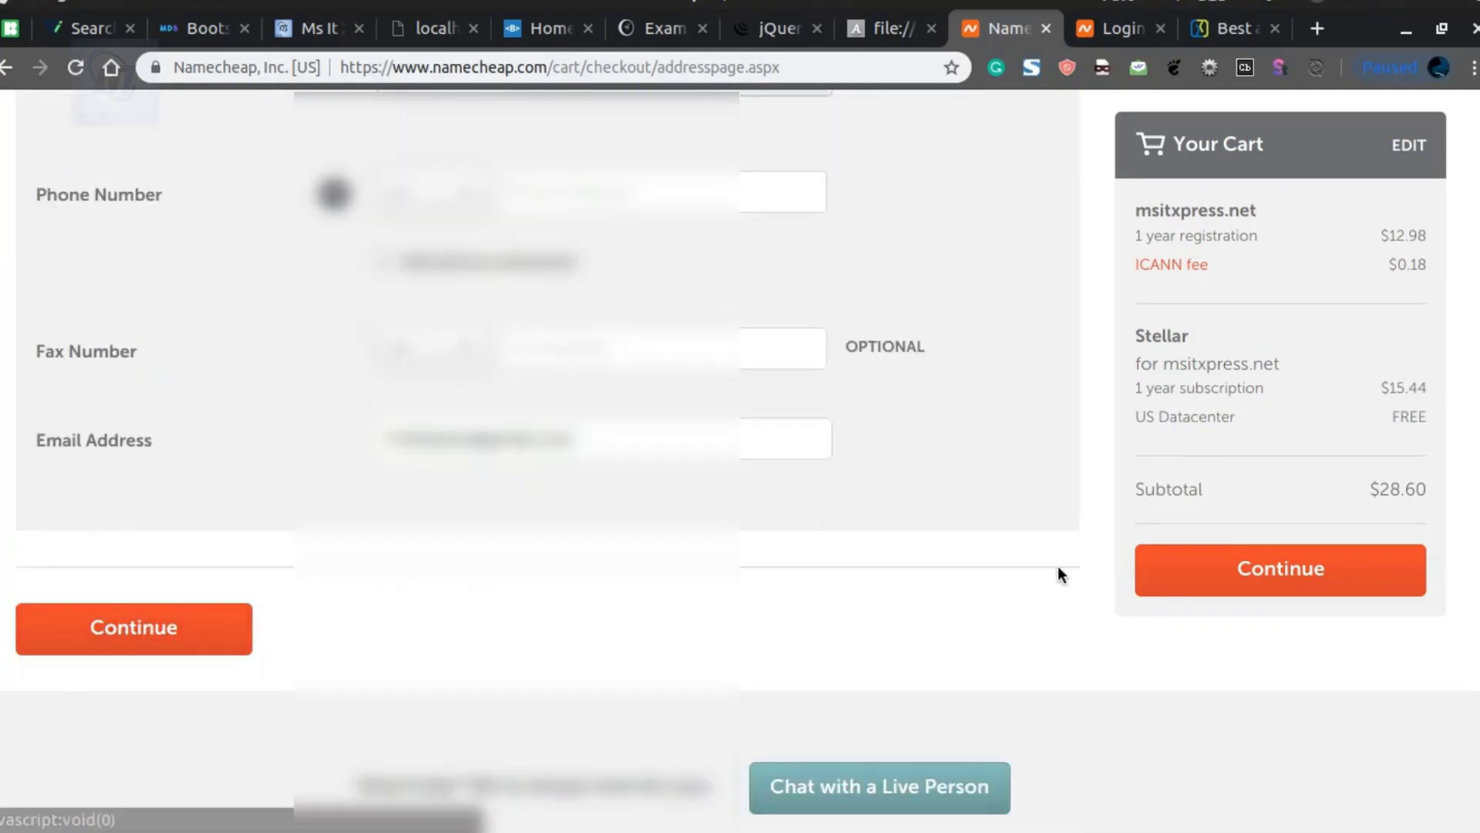
scroll(1058, 581, "up", 15)
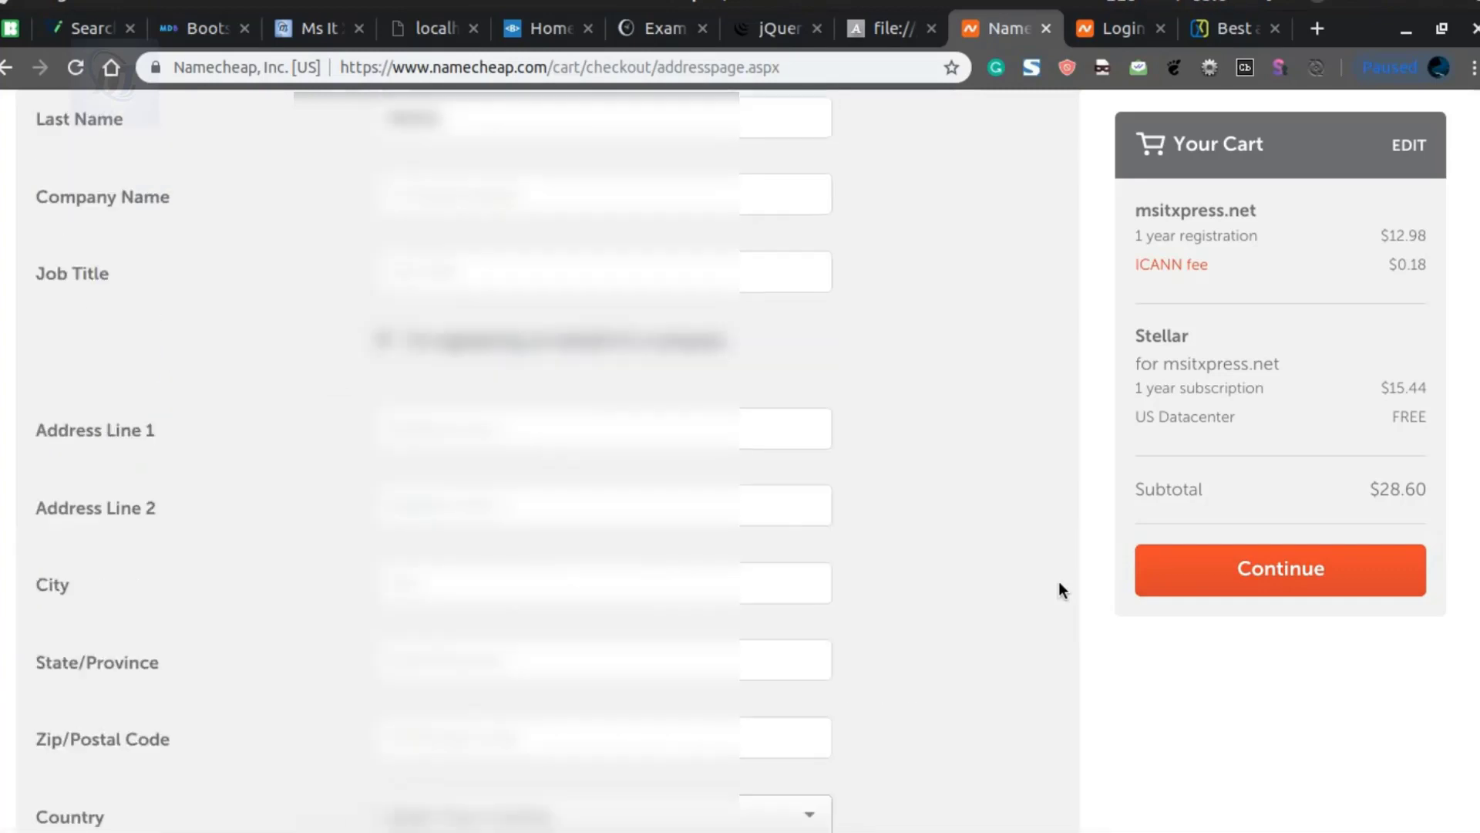
scroll(526, 416, "down", 2)
left_click(528, 415)
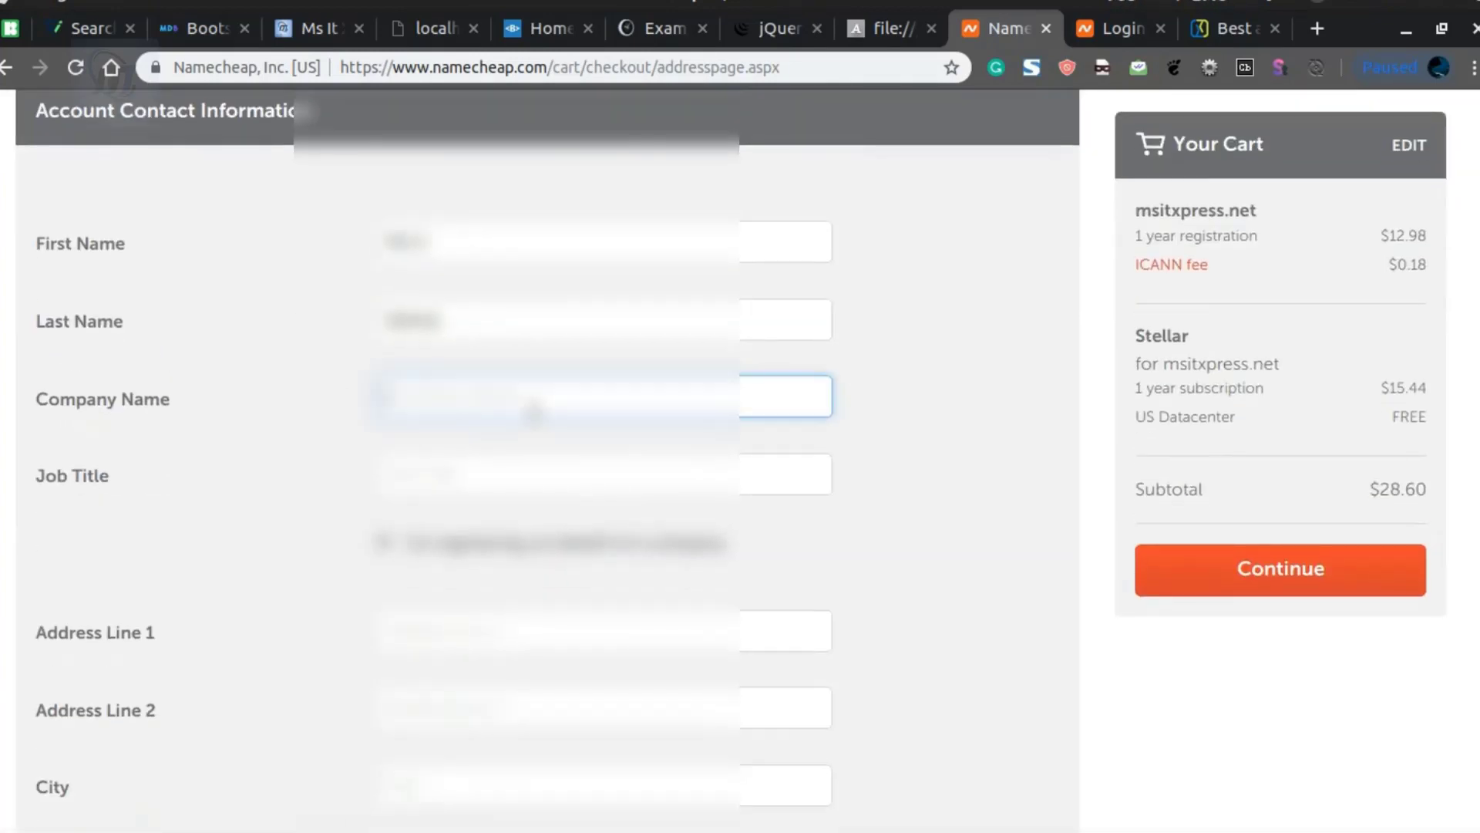
type("MSIT Xpress")
left_click(535, 475)
type("Systems Administrator")
Step: Fill in the two address lines, city, state and postal code
scroll(535, 476, "down", 3)
left_click(462, 409)
type("Street")
left_click(462, 470)
type("Electronic City")
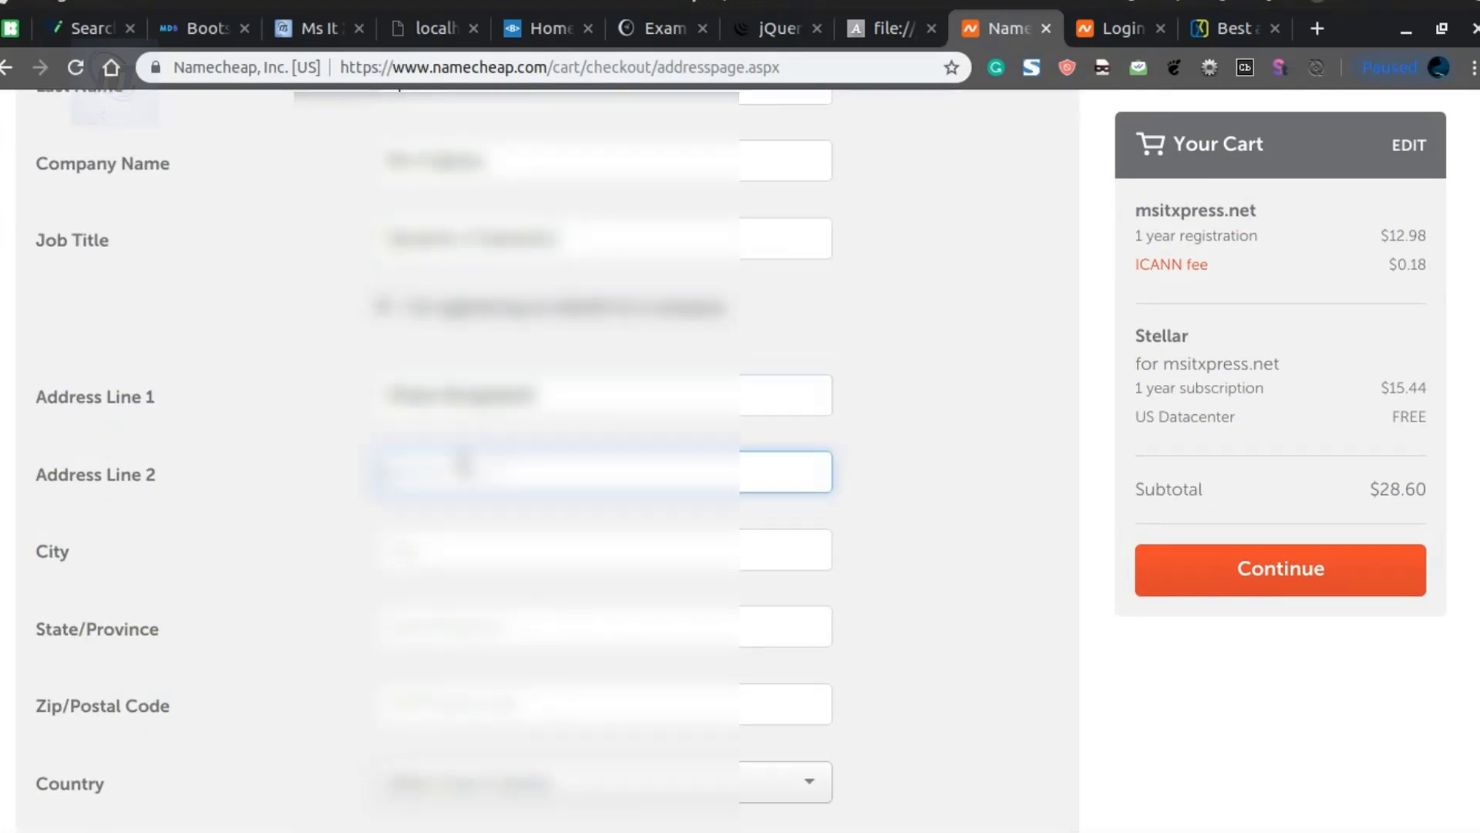
key("Tab")
type("Bengaluru")
key("Tab")
type("Karnataka")
key("Tab")
type("560100")
Step: Choose the country and phone country code, enter the phone number, and submit the contact details
scroll(462, 461, "down", 4)
left_click(578, 512)
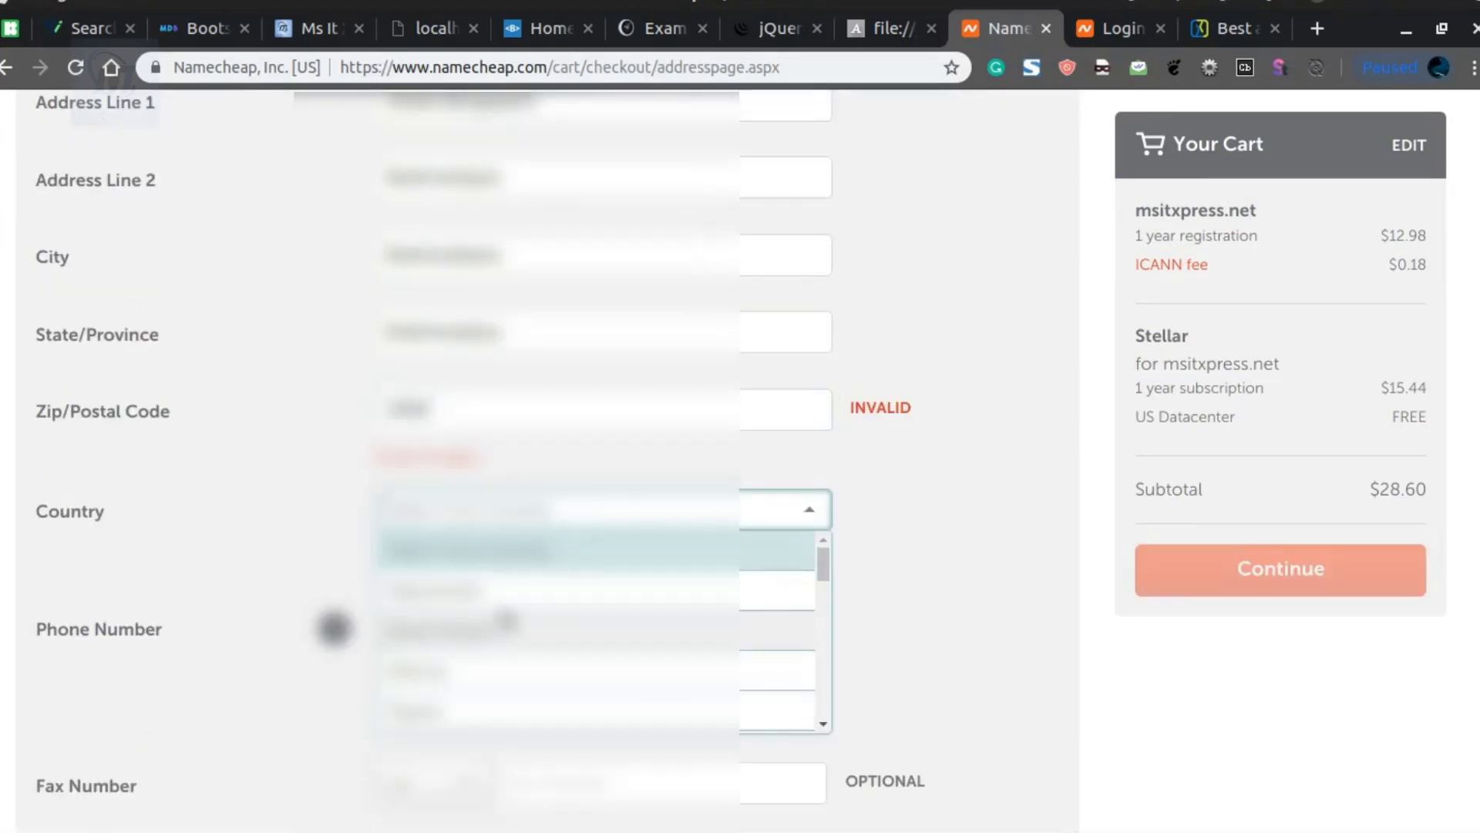
left_click(458, 624)
left_click(487, 611)
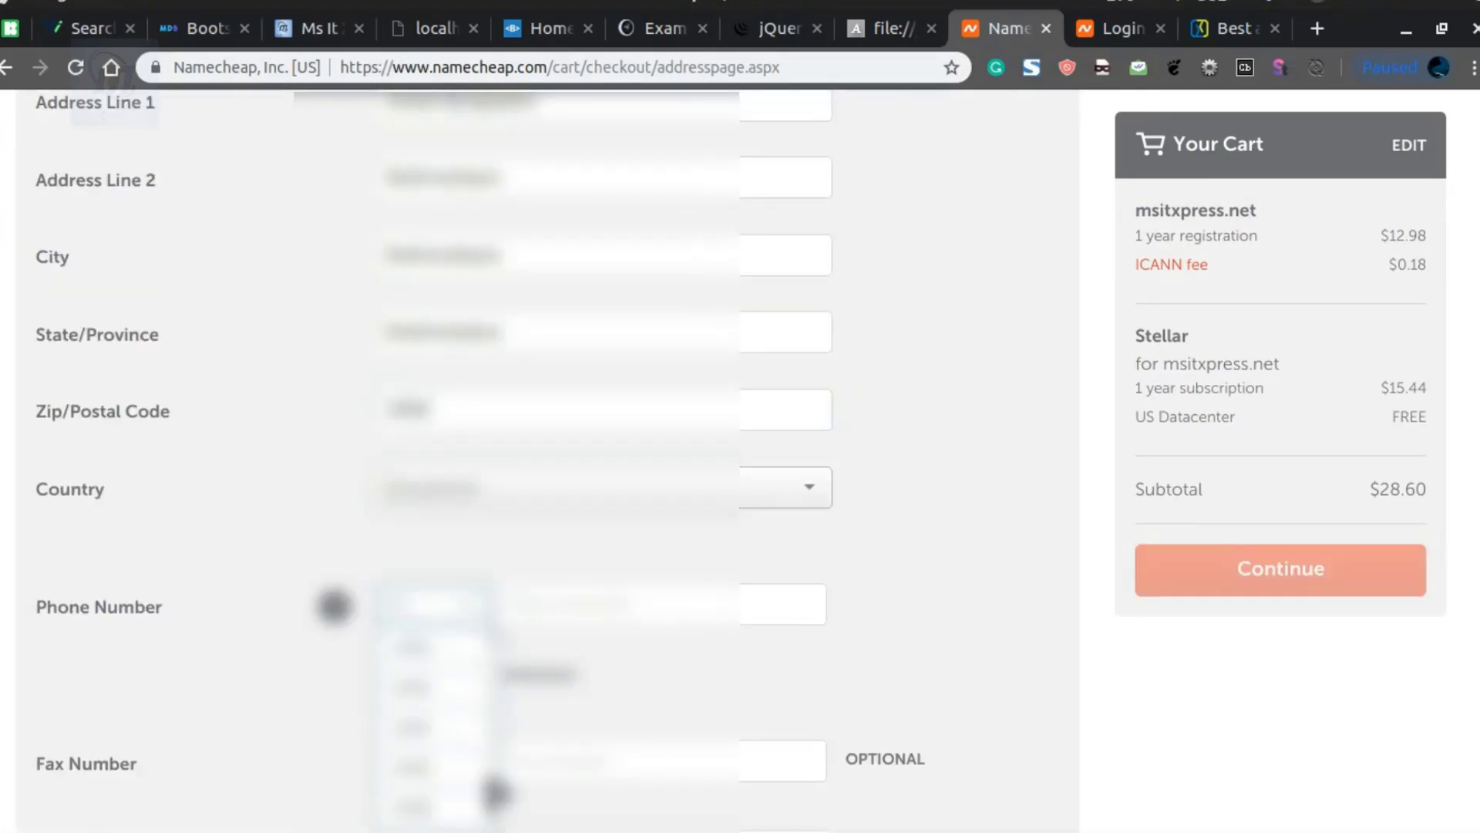
left_click(466, 747)
type("9876543210")
scroll(1036, 642, "down", 4)
key("Return")
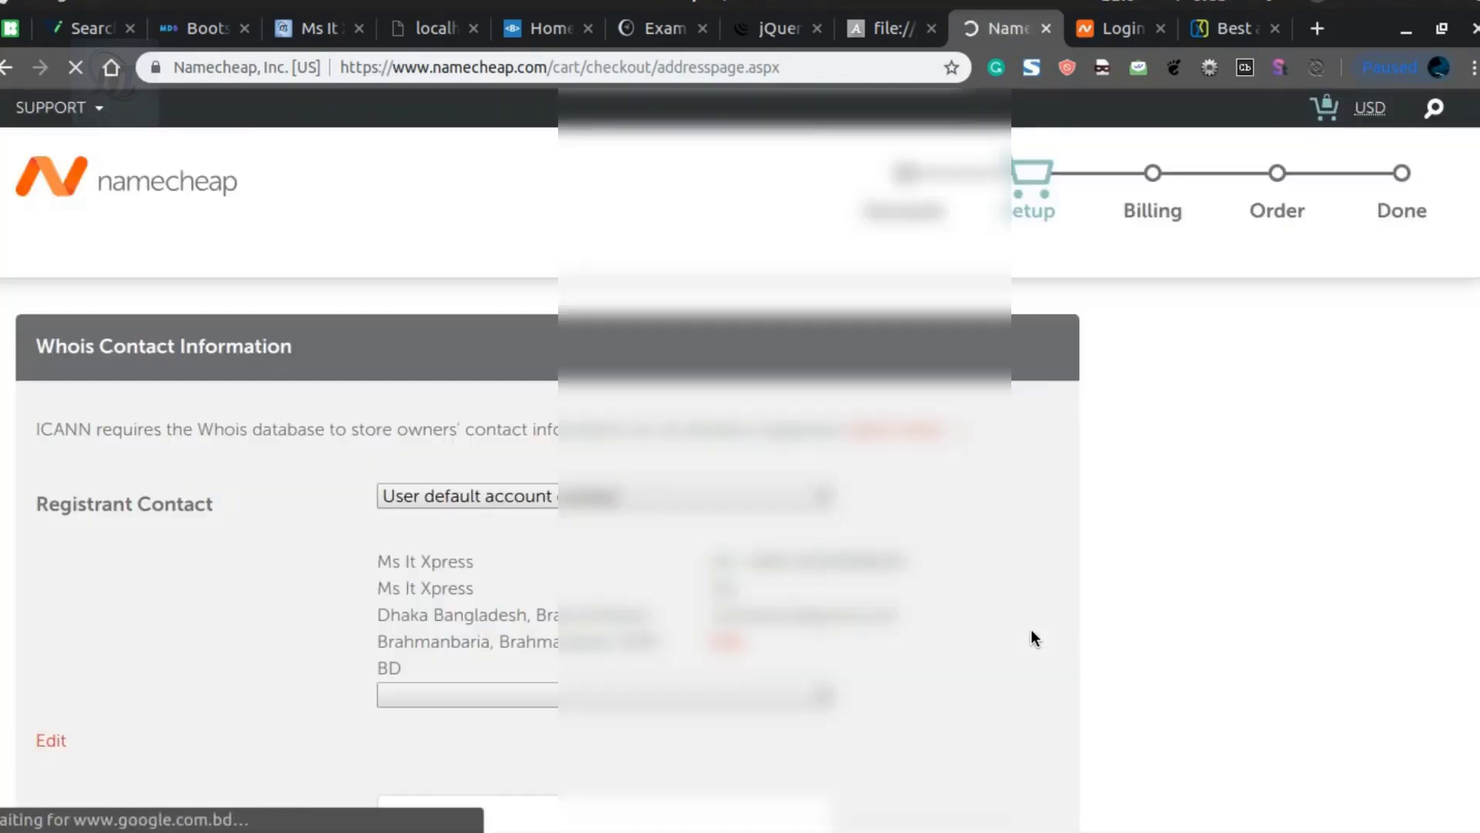
Step: Keep 'User default account' for all Whois contacts with WhoisGuard on, and continue to billing
scroll(977, 555, "down", 3)
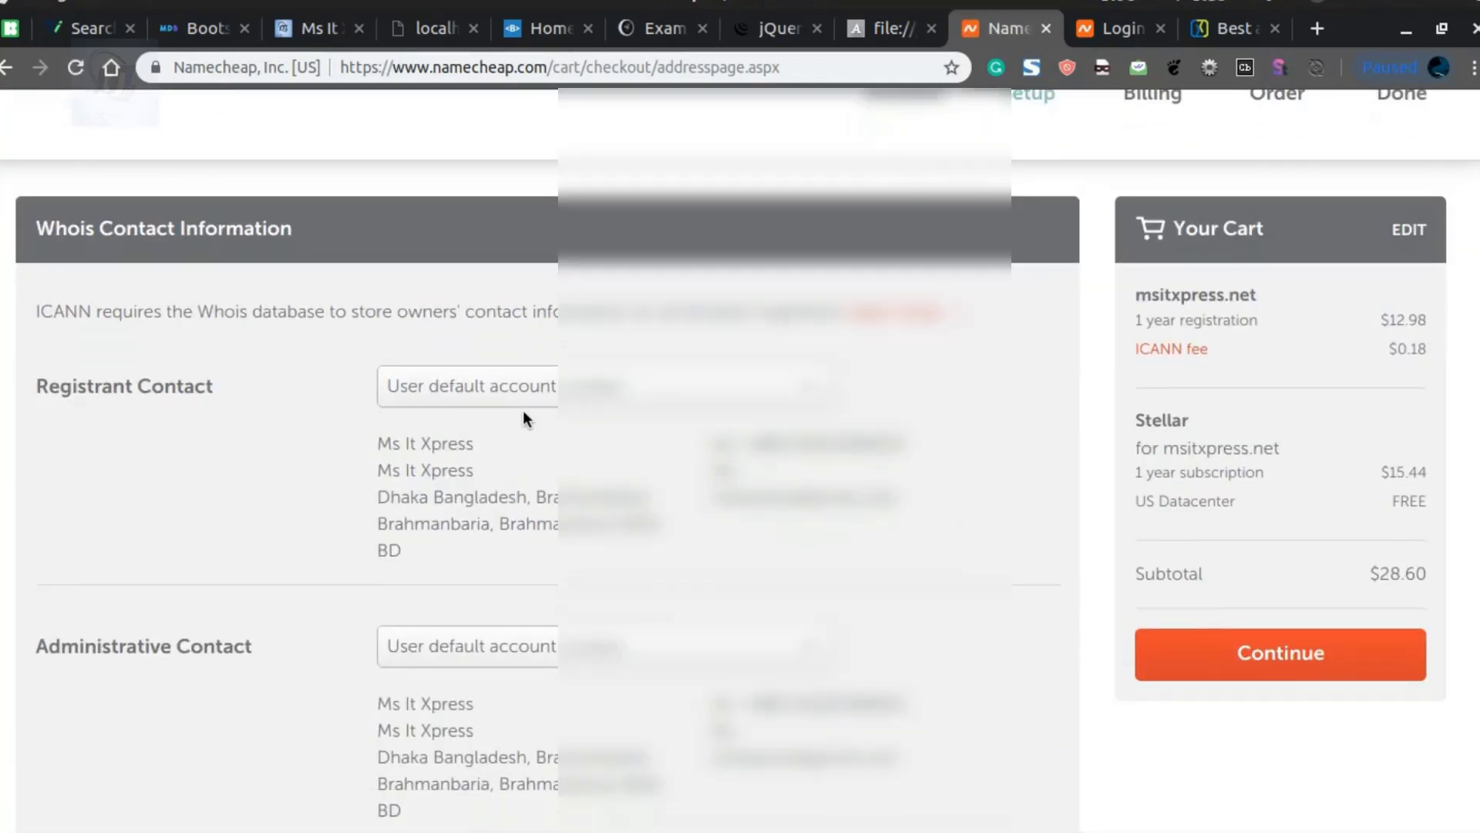
left_click(621, 395)
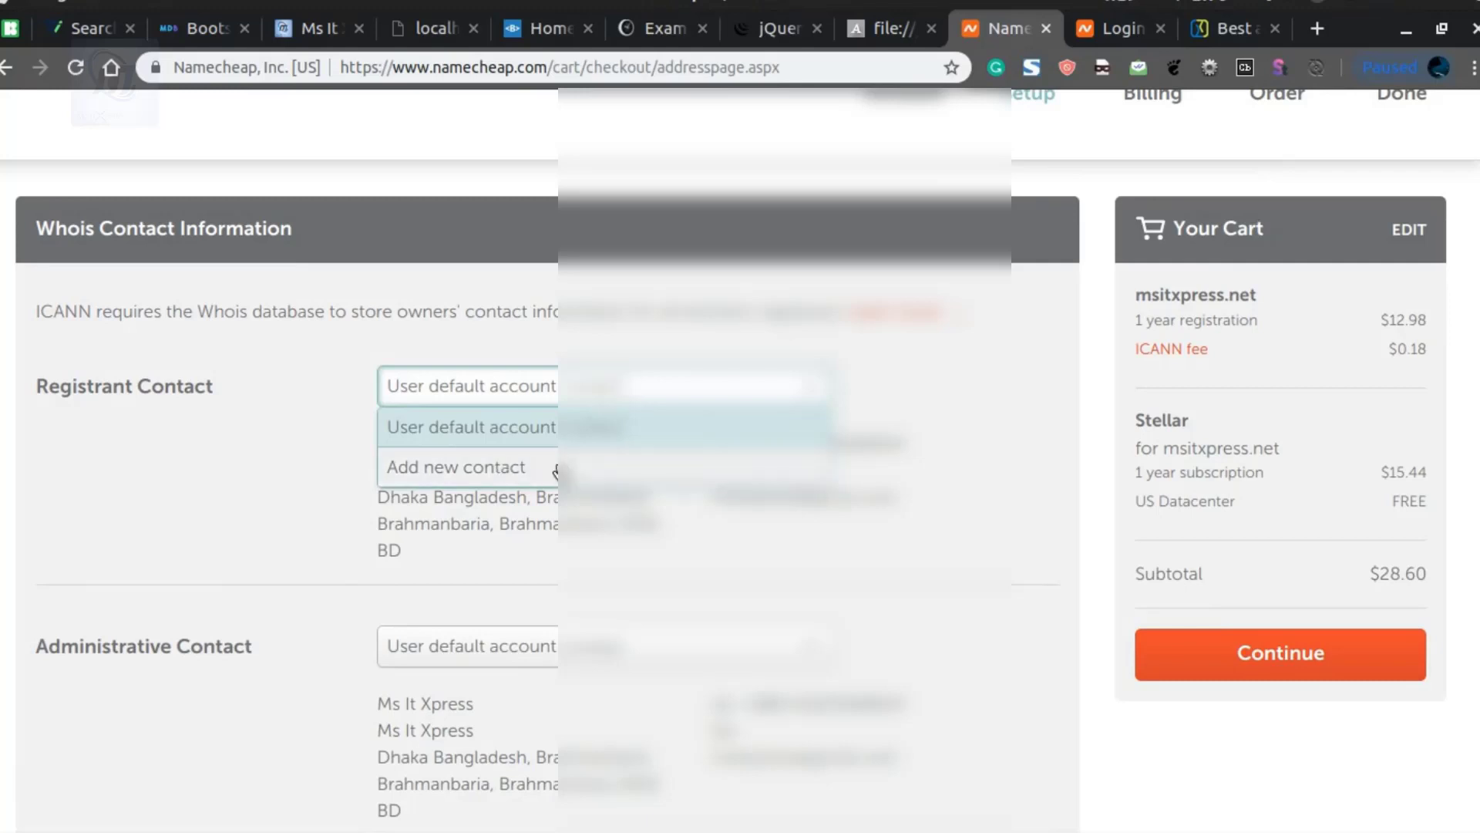
left_click(714, 453)
scroll(285, 373, "down", 4)
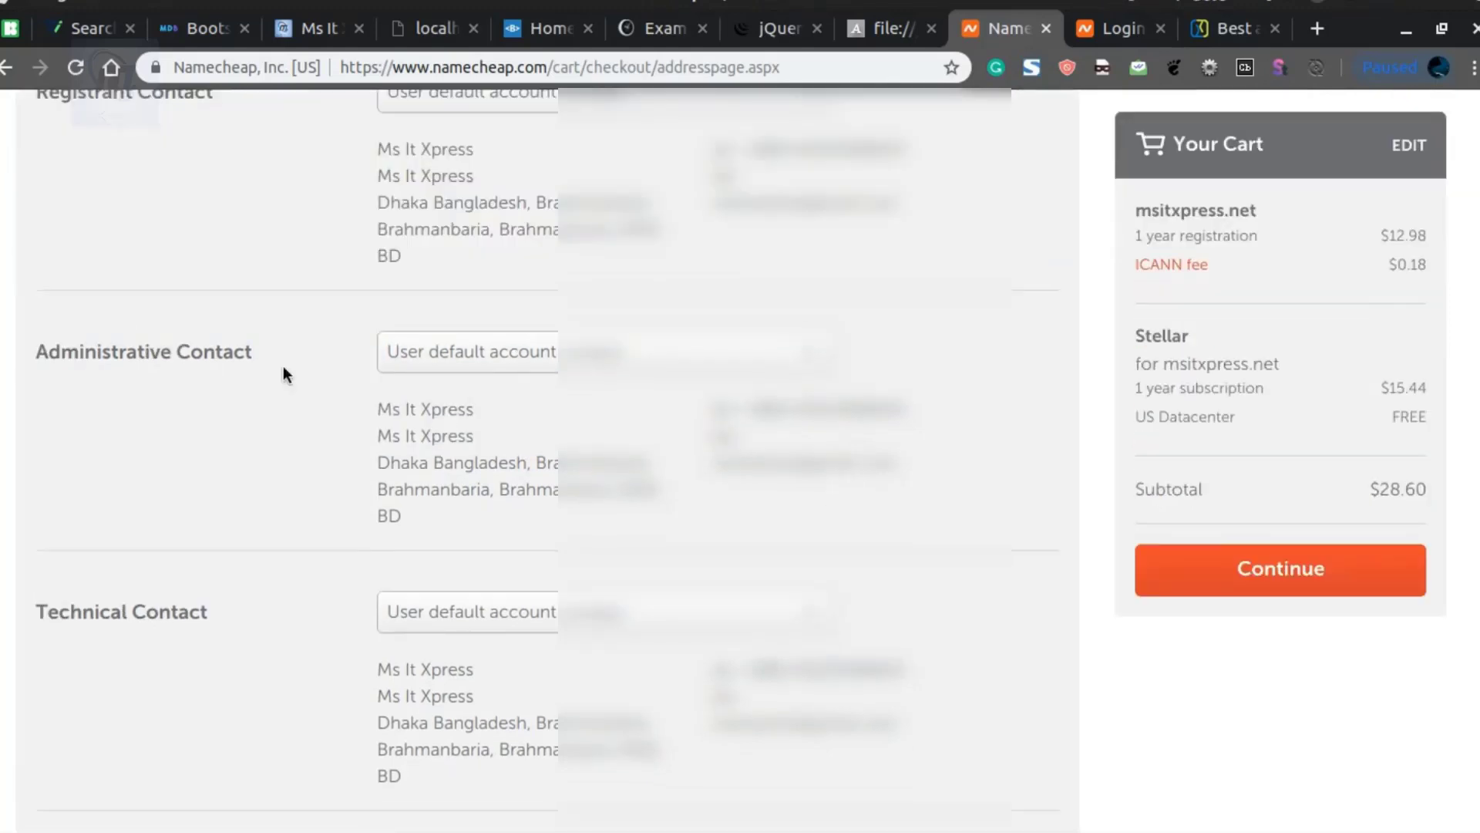
scroll(904, 489, "down", 4)
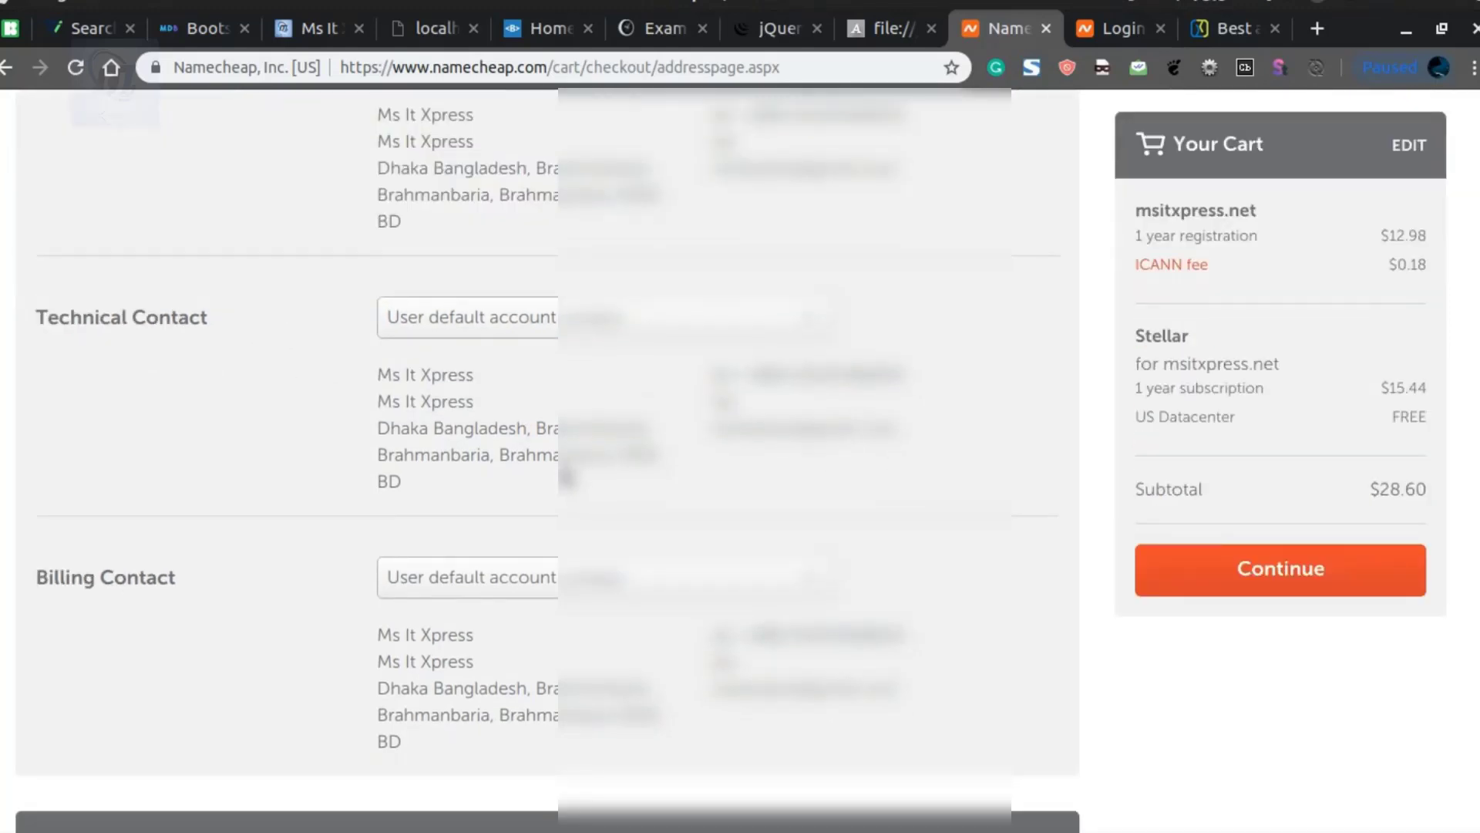
scroll(574, 478, "down", 5)
scroll(556, 540, "down", 4)
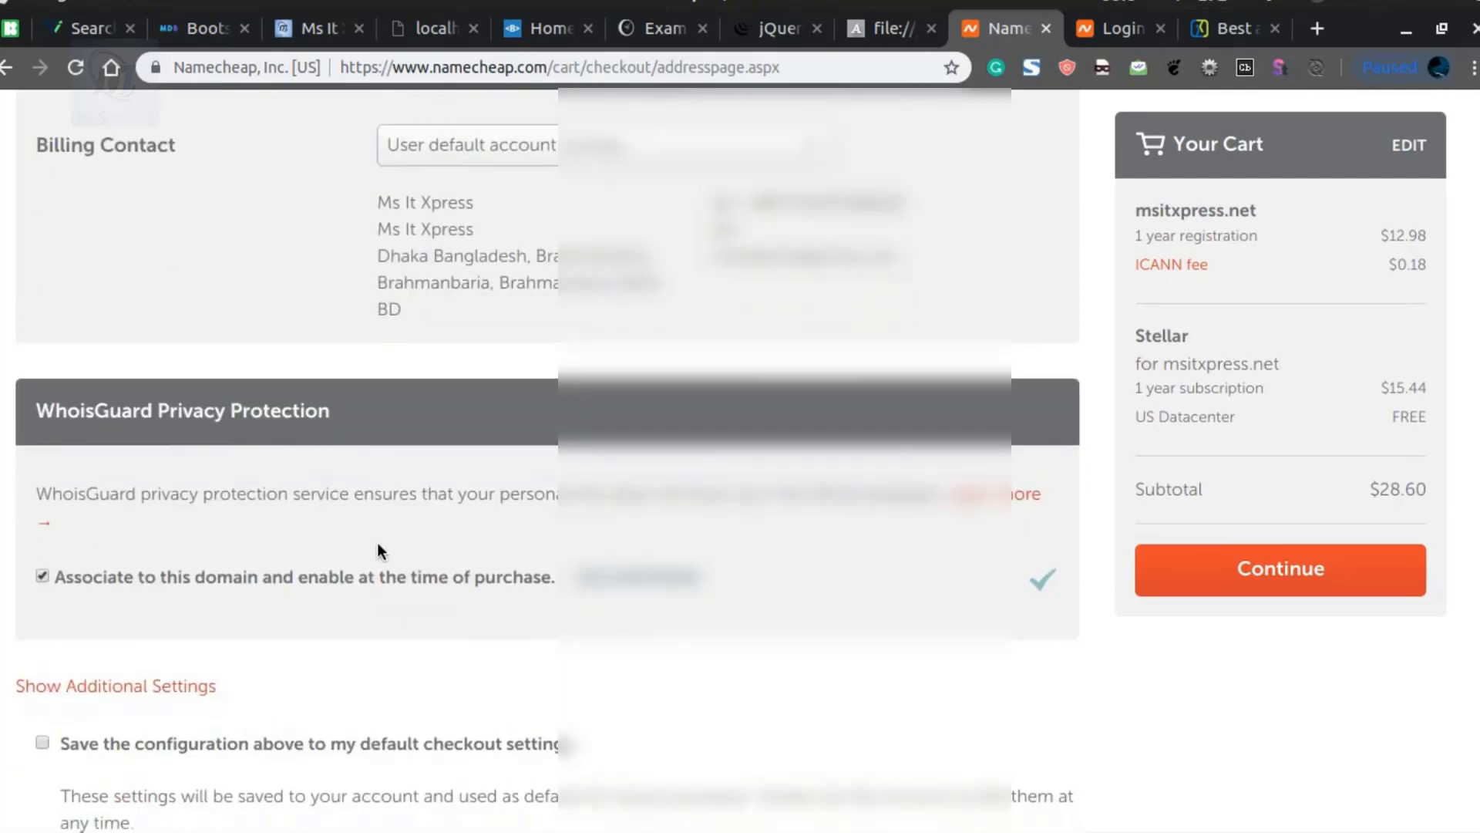
scroll(835, 450, "up", 15)
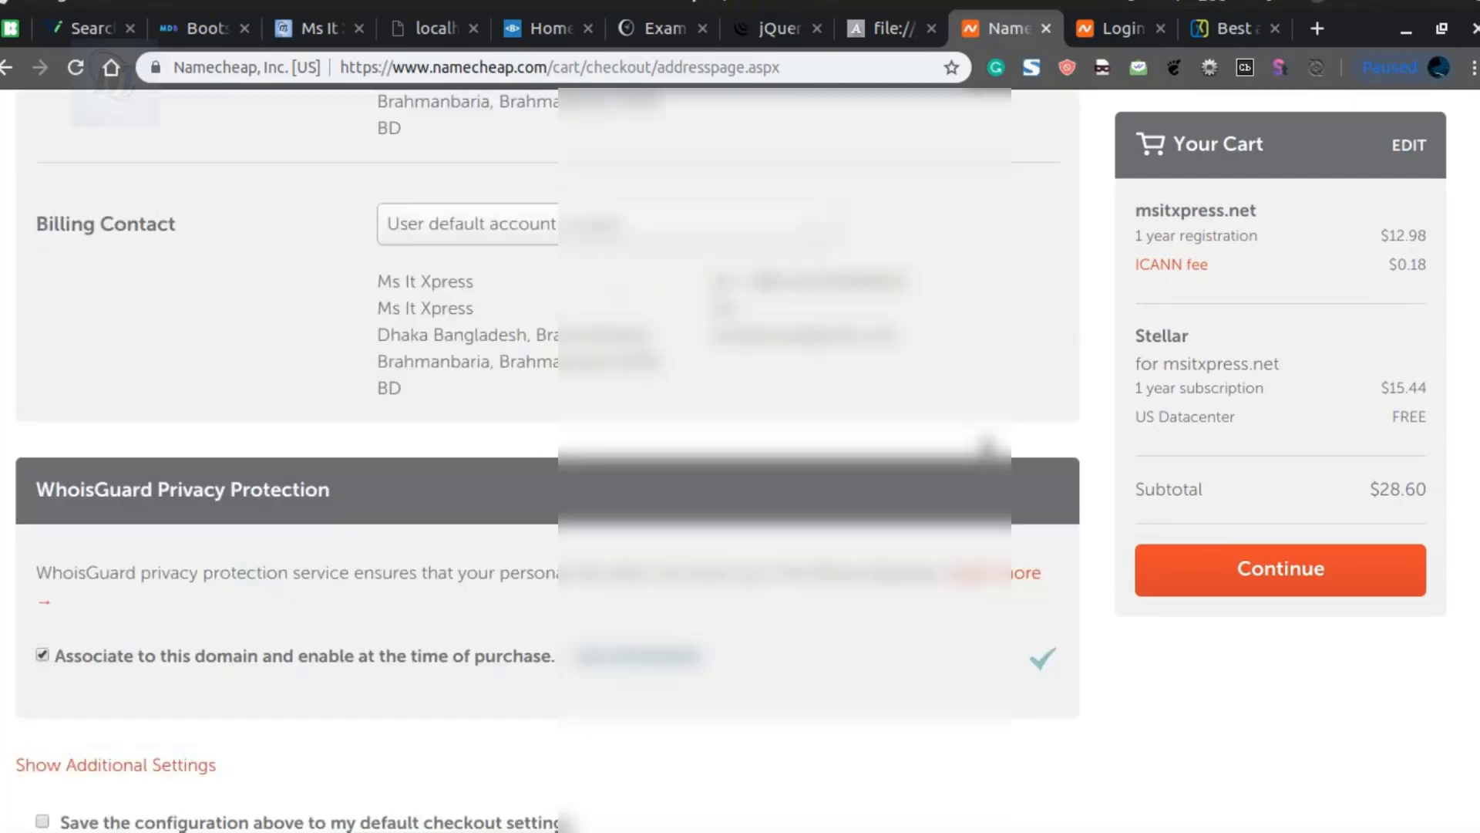
scroll(1002, 448, "down", 5)
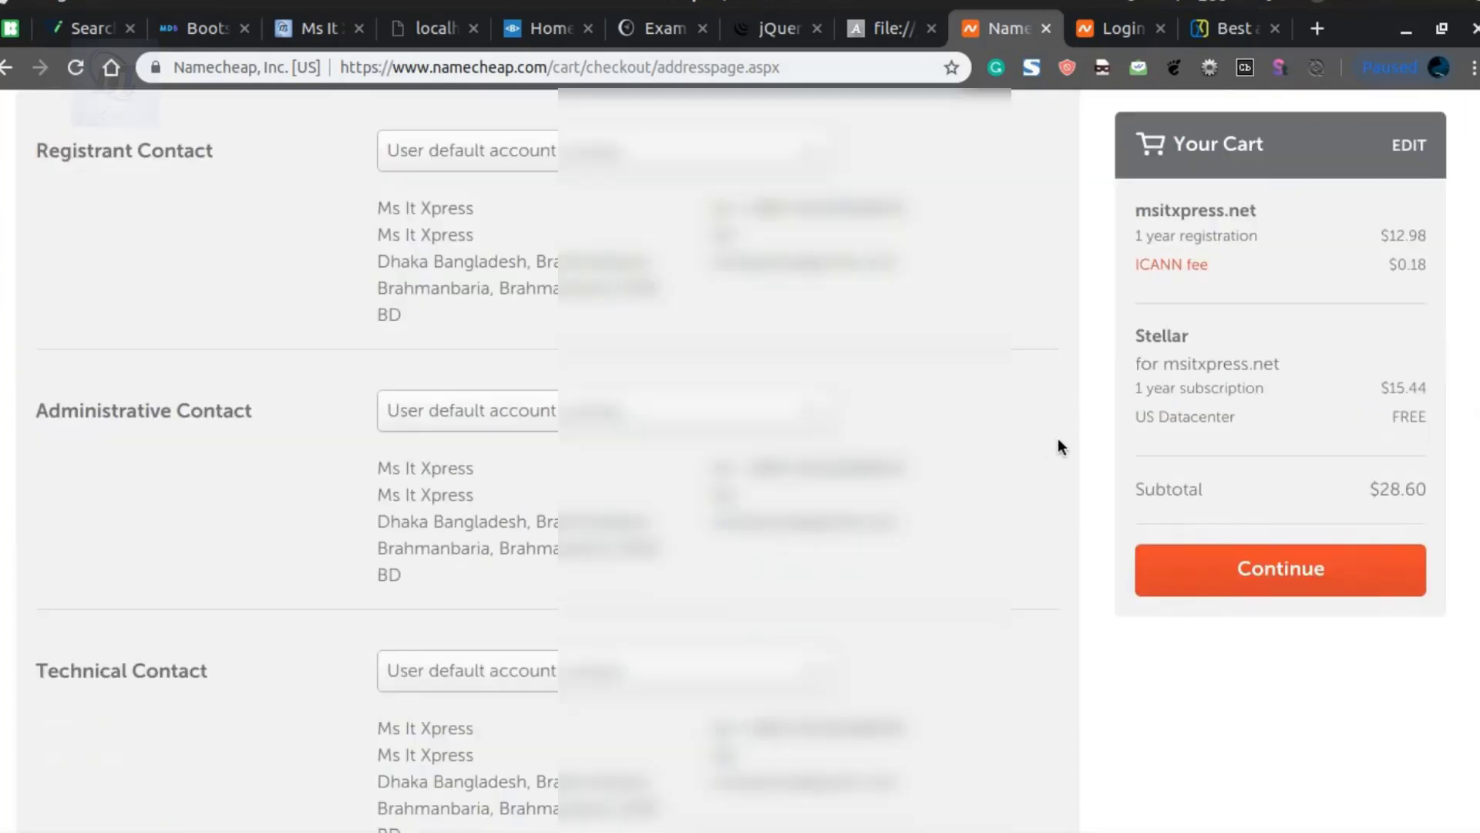
left_click(1203, 569)
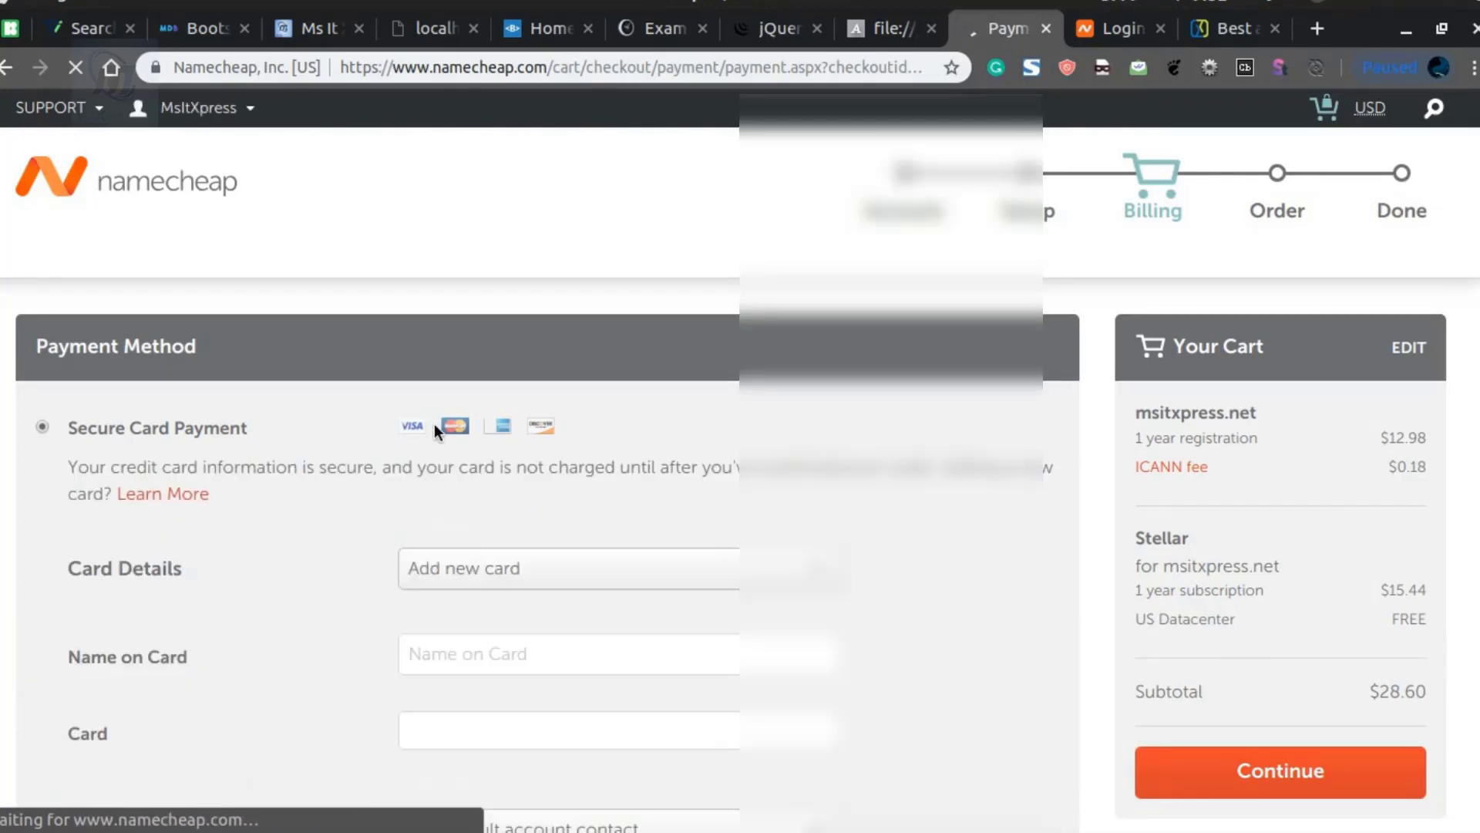
Step: Keep Secure Card Payment with 'Add new card' selected and continue past the payment step
scroll(1071, 586, "down", 2)
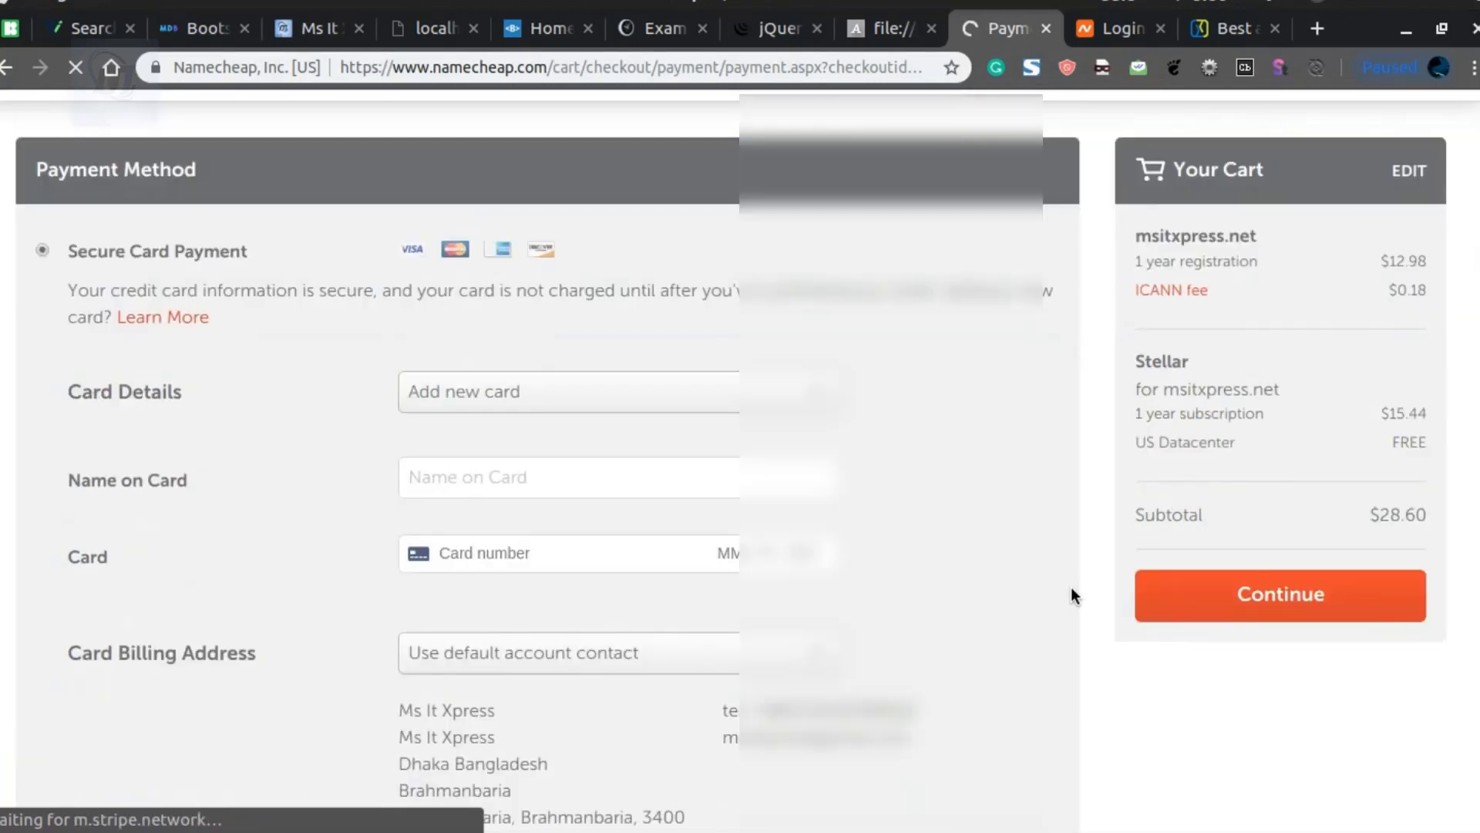
left_click(661, 395)
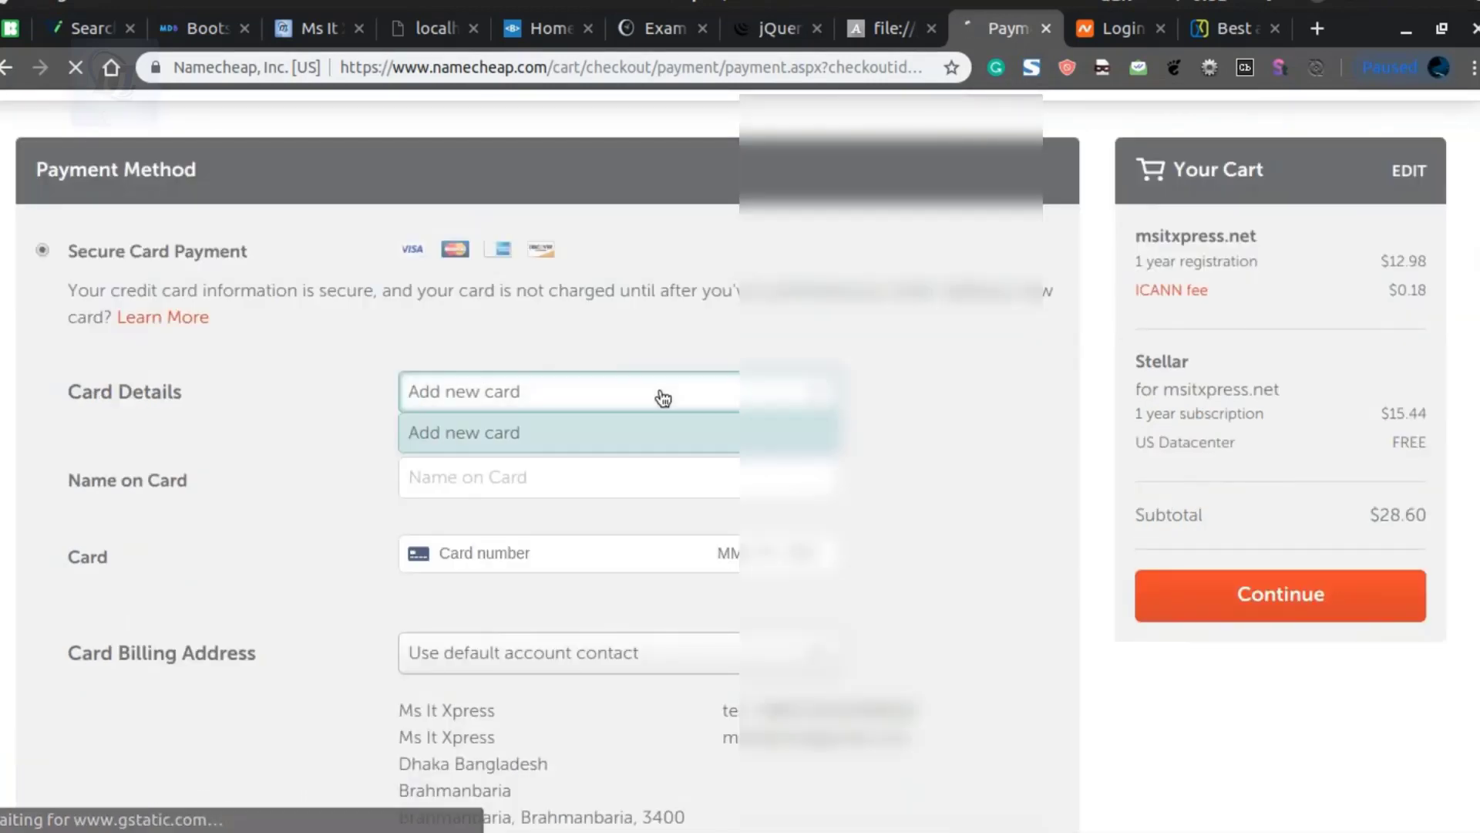
left_click(571, 440)
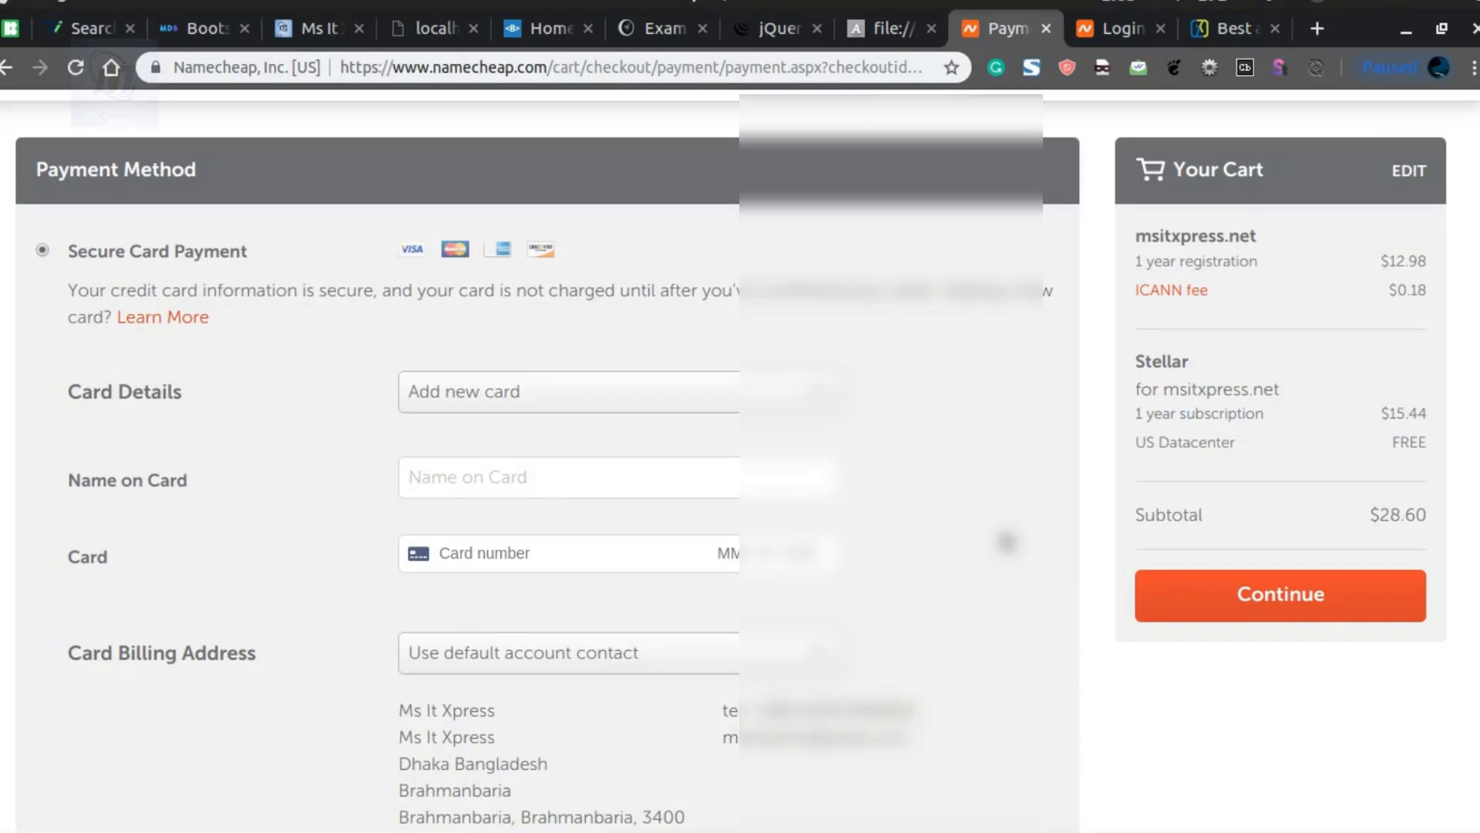
scroll(740, 462, "down", 3)
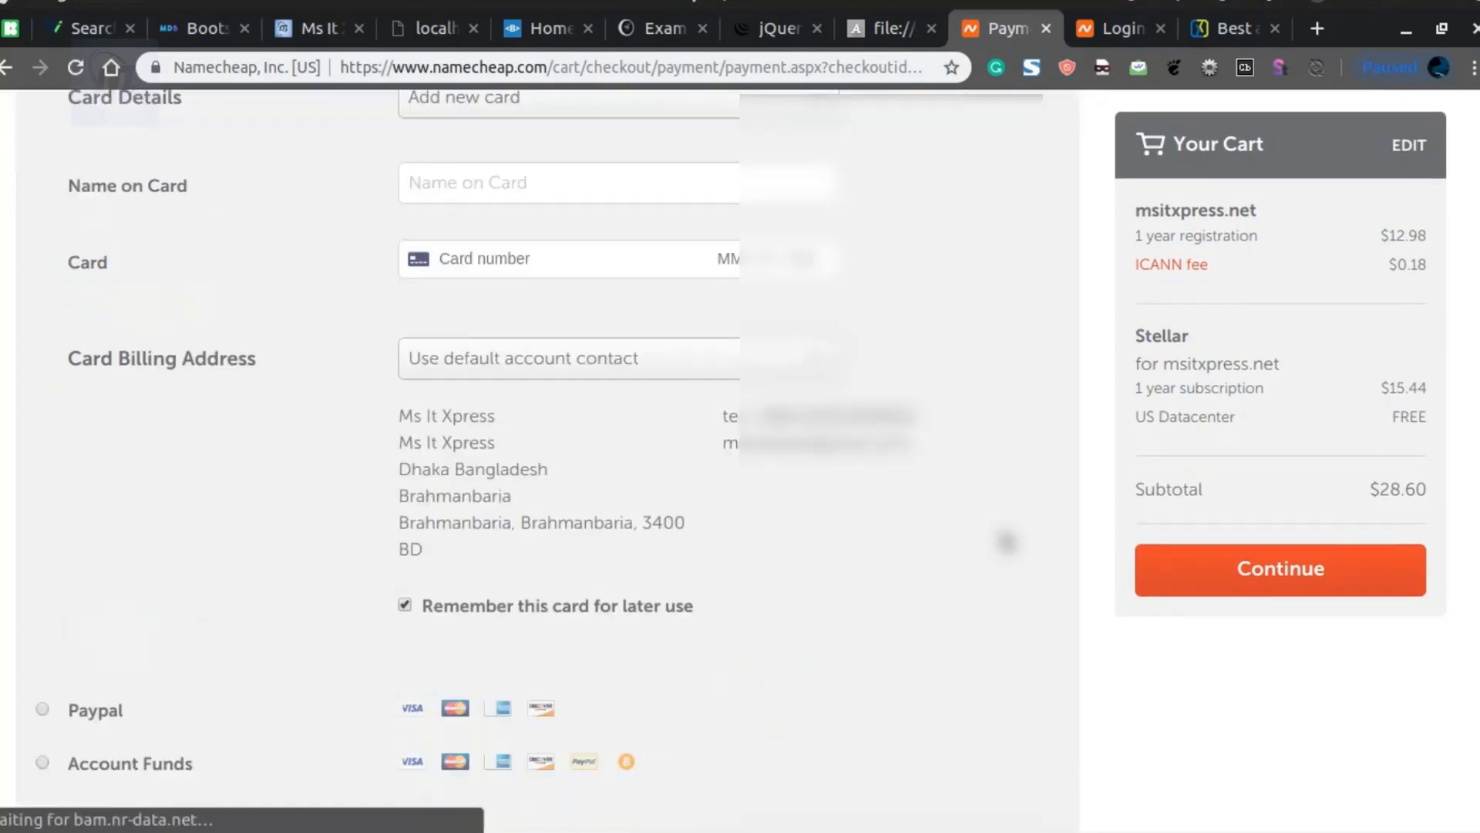
scroll(1006, 542, "down", 5)
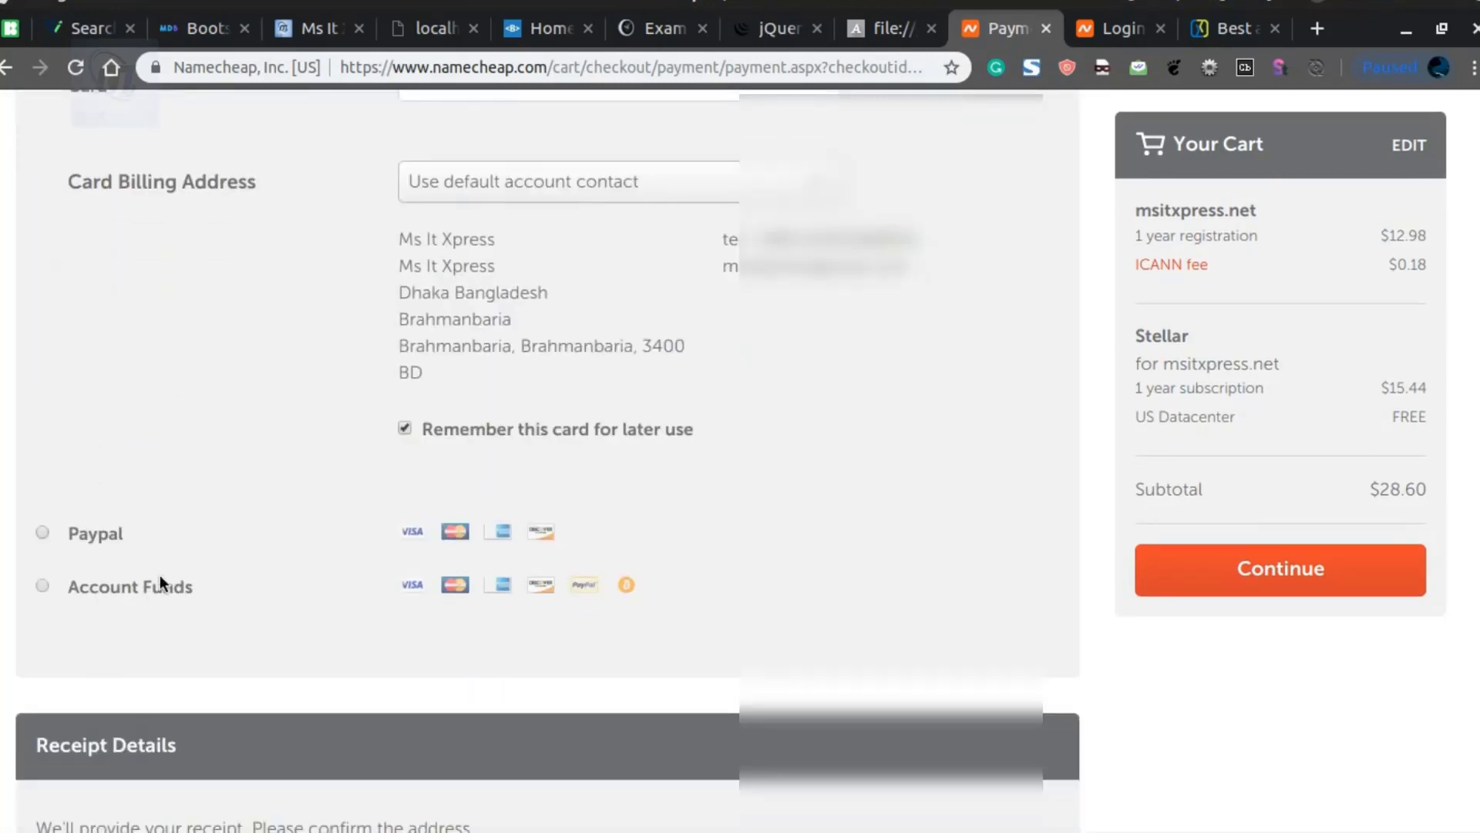
scroll(953, 530, "down", 8)
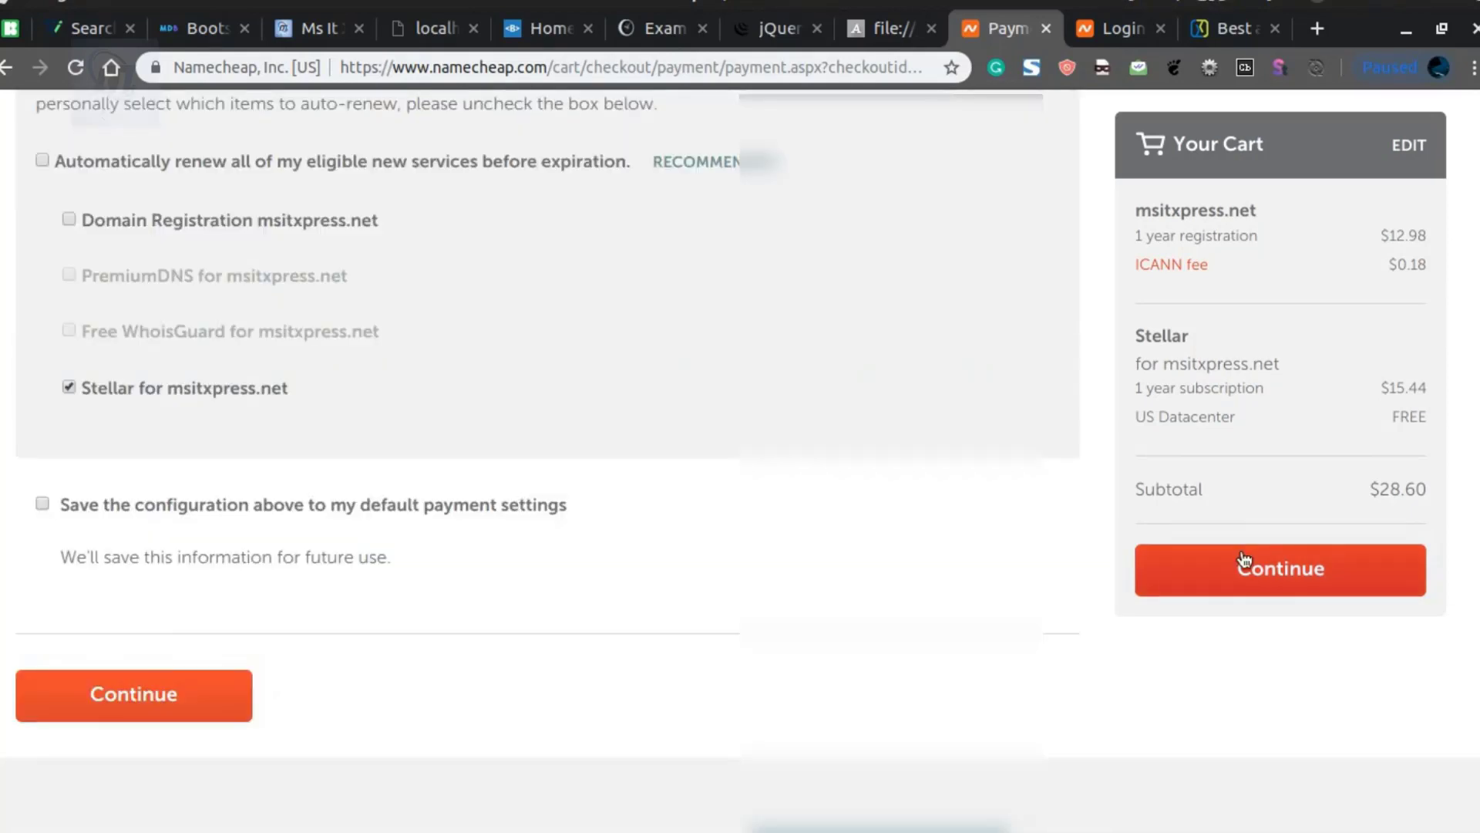
left_click(1237, 563)
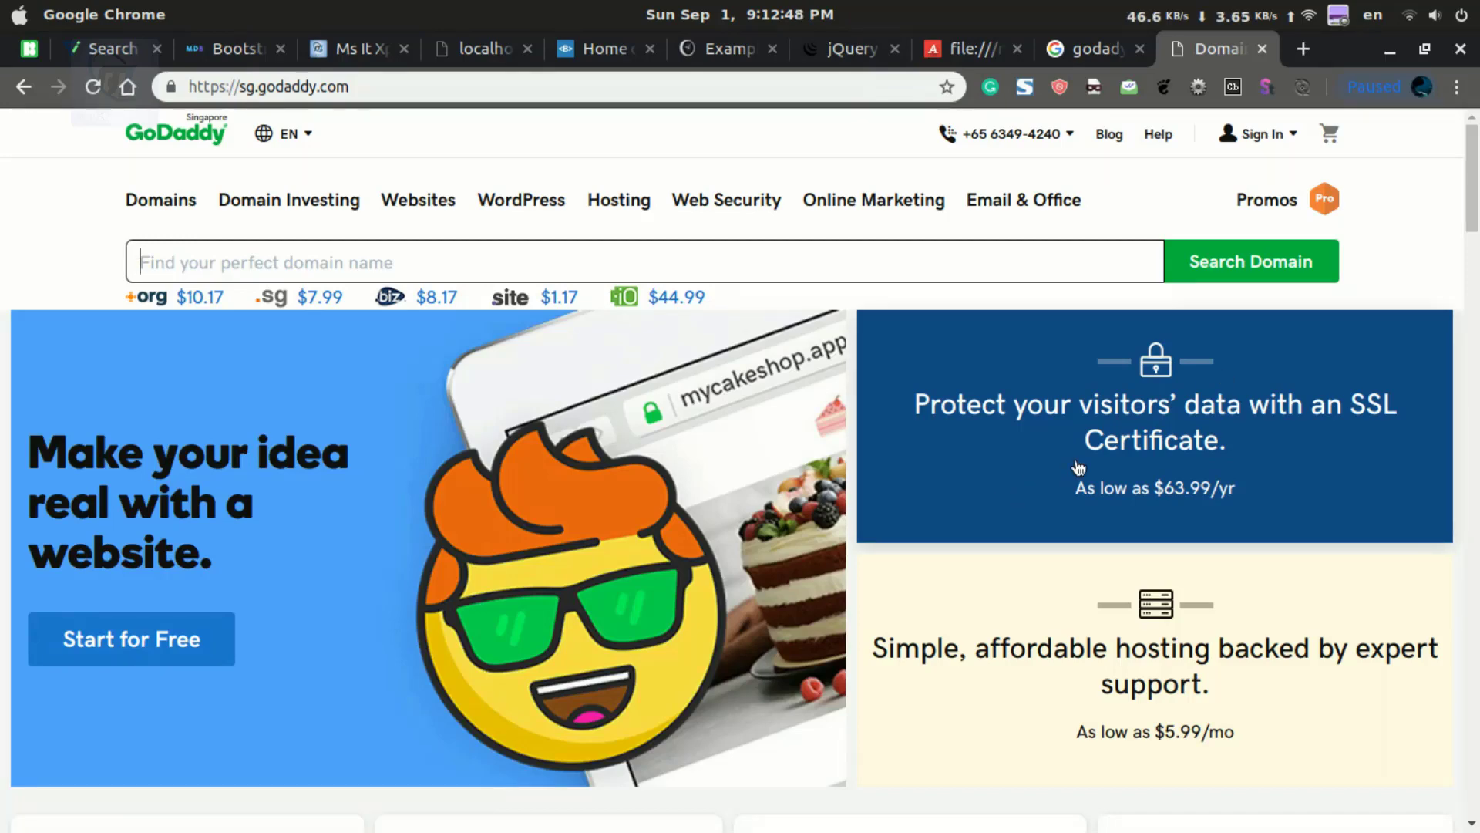
Step: Search the GoDaddy homepage for the domain name 'msitxpress'
scroll(1233, 416, "down", 6)
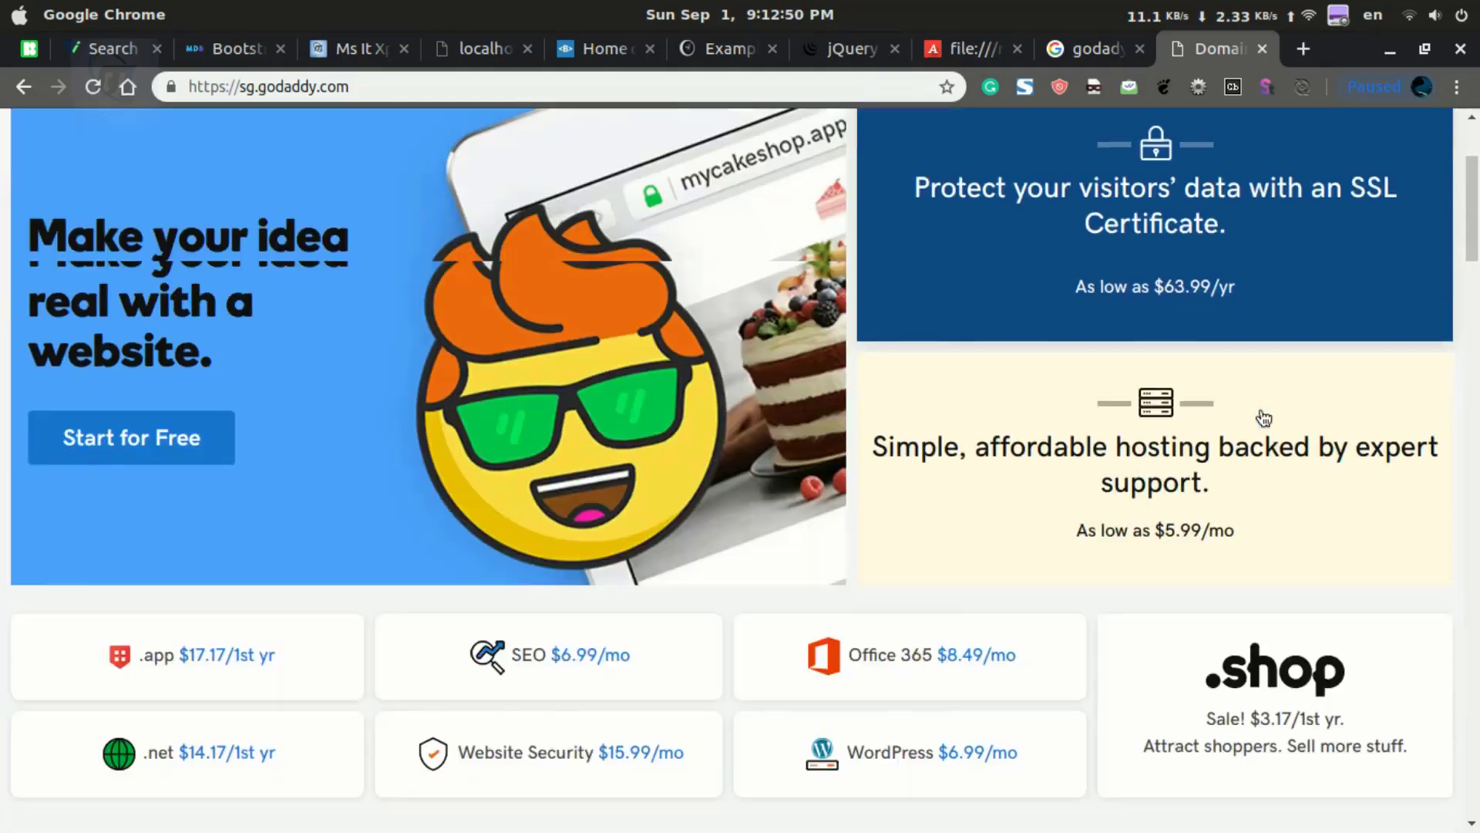
scroll(1287, 498, "down", 12)
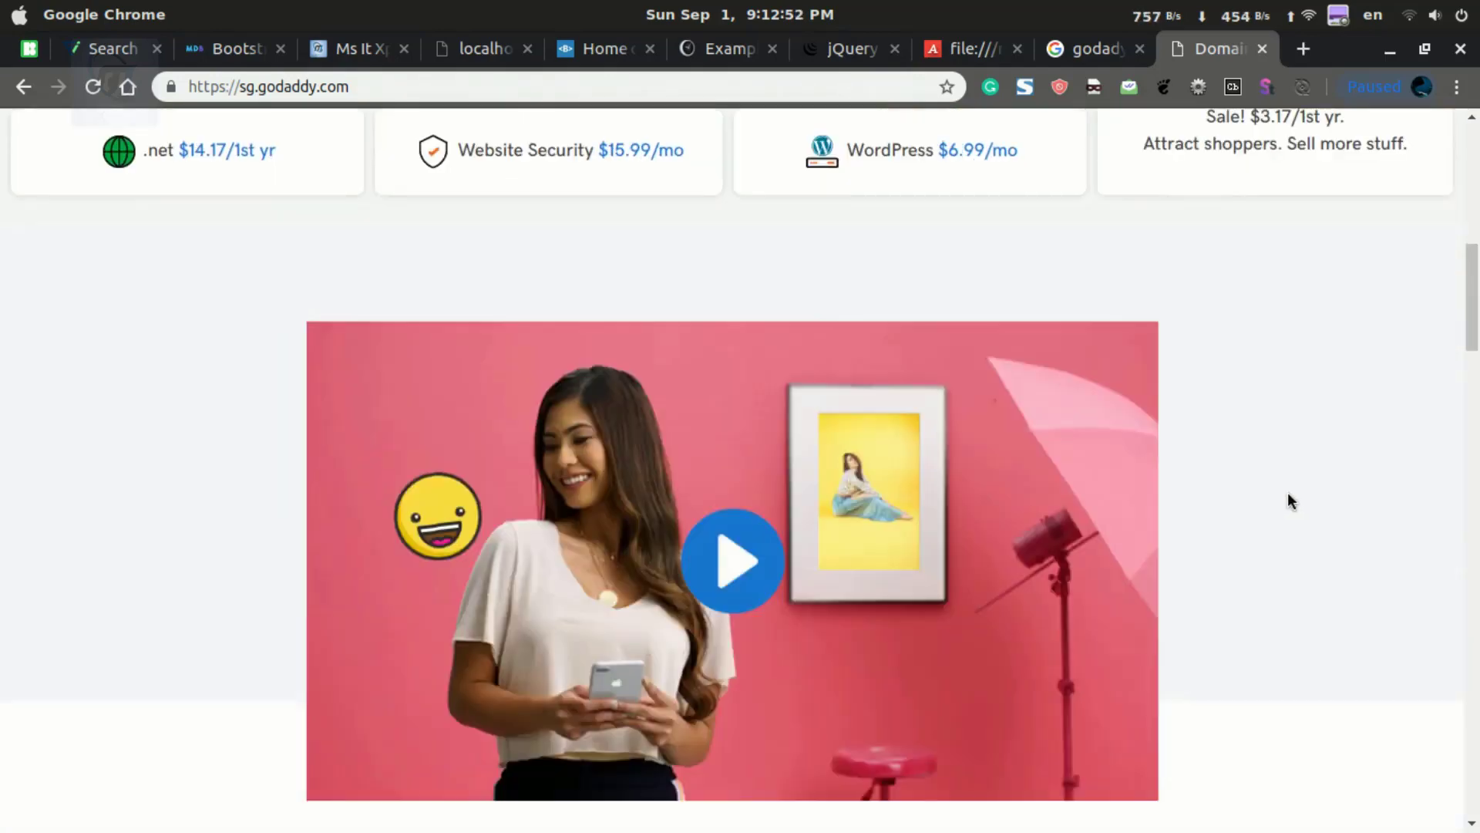
scroll(1293, 496, "down", 4)
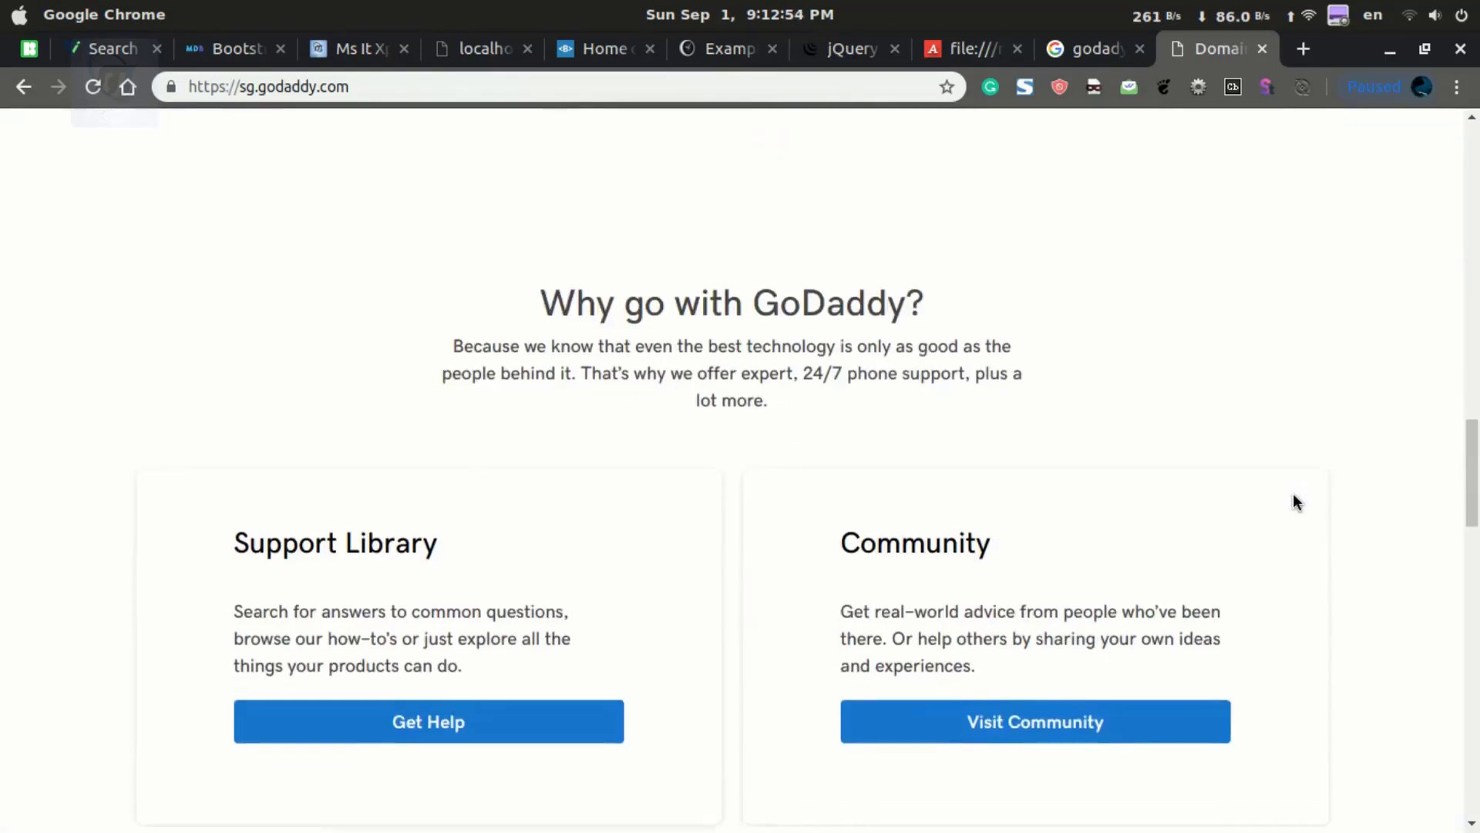
scroll(1293, 494, "up", 12)
scroll(1295, 490, "up", 9)
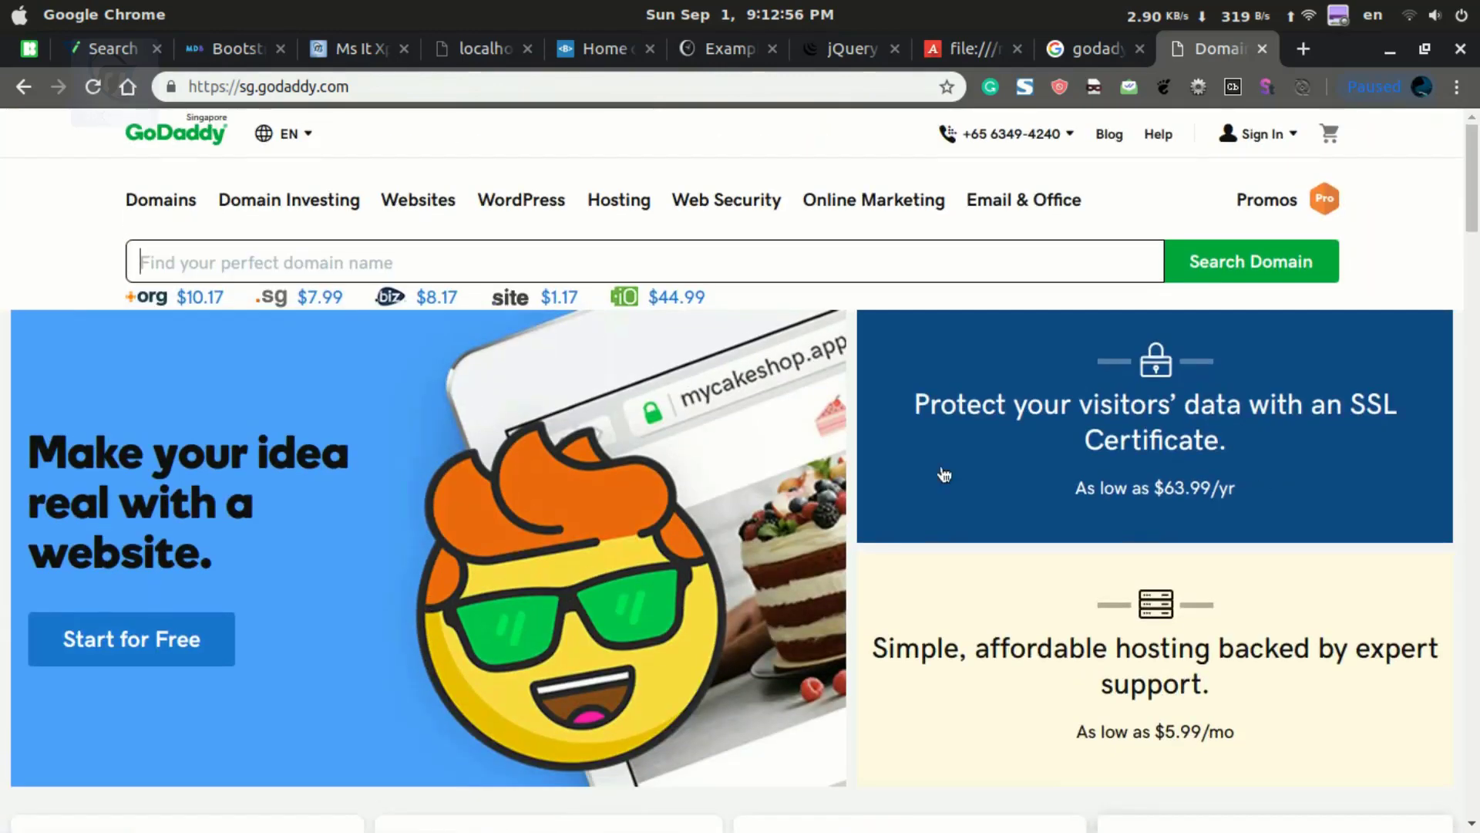
left_click(643, 262)
type("msitxpress")
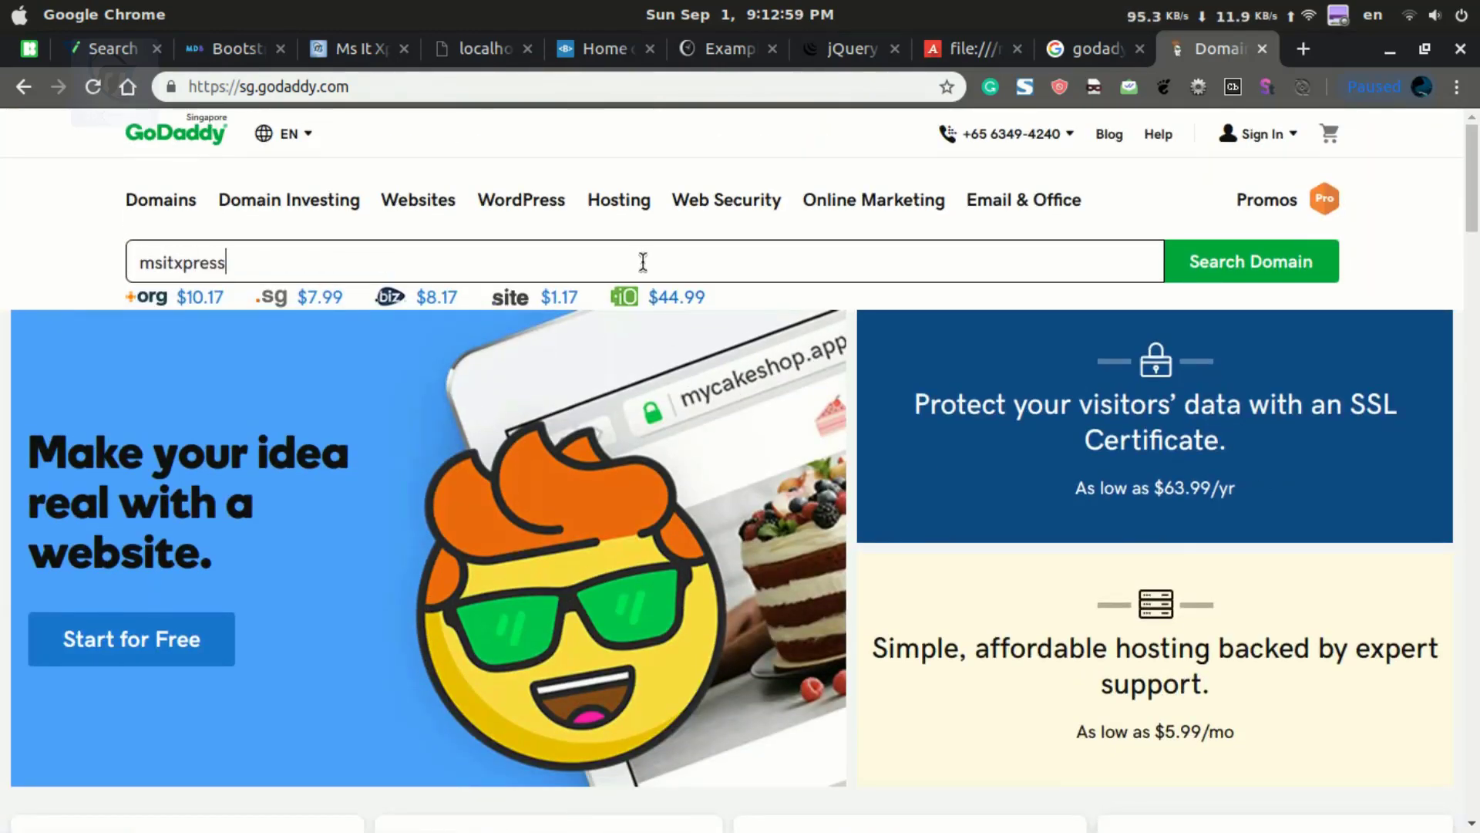
key("Return")
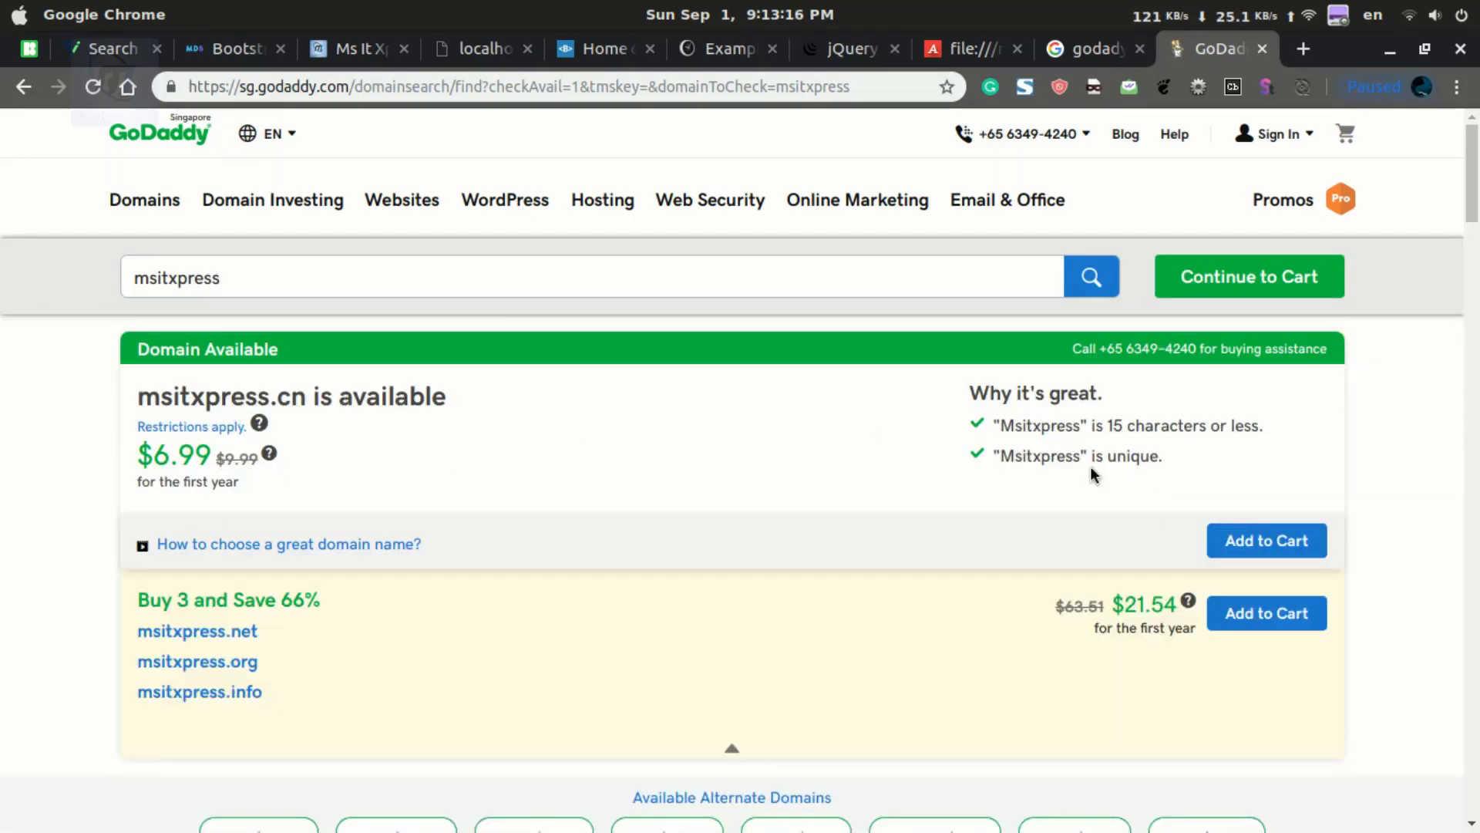
Step: Filter results to .net, add msitxpress.net at $14.17 to the cart and continue
scroll(1090, 467, "down", 6)
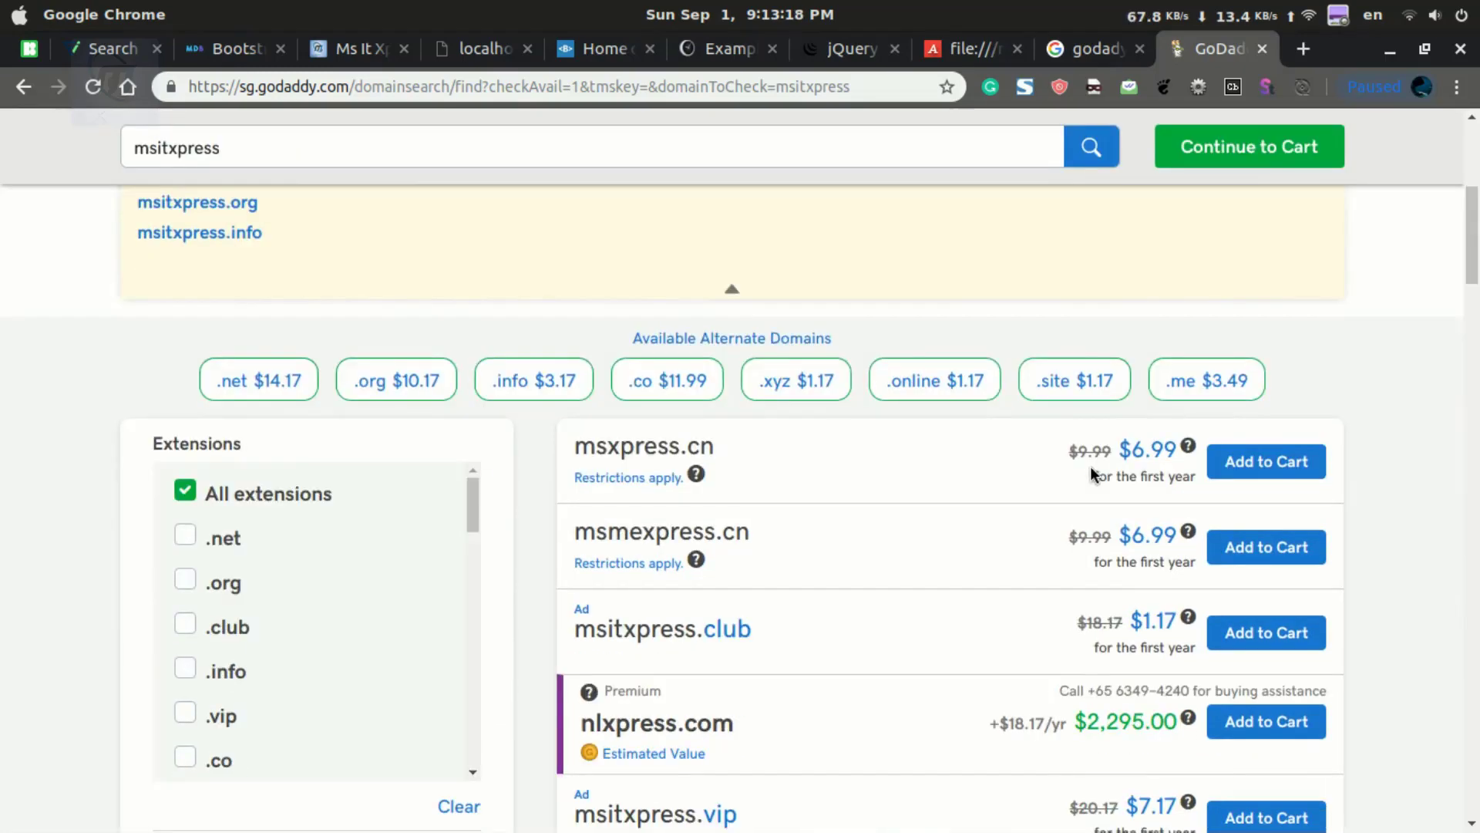
scroll(1090, 470, "down", 2)
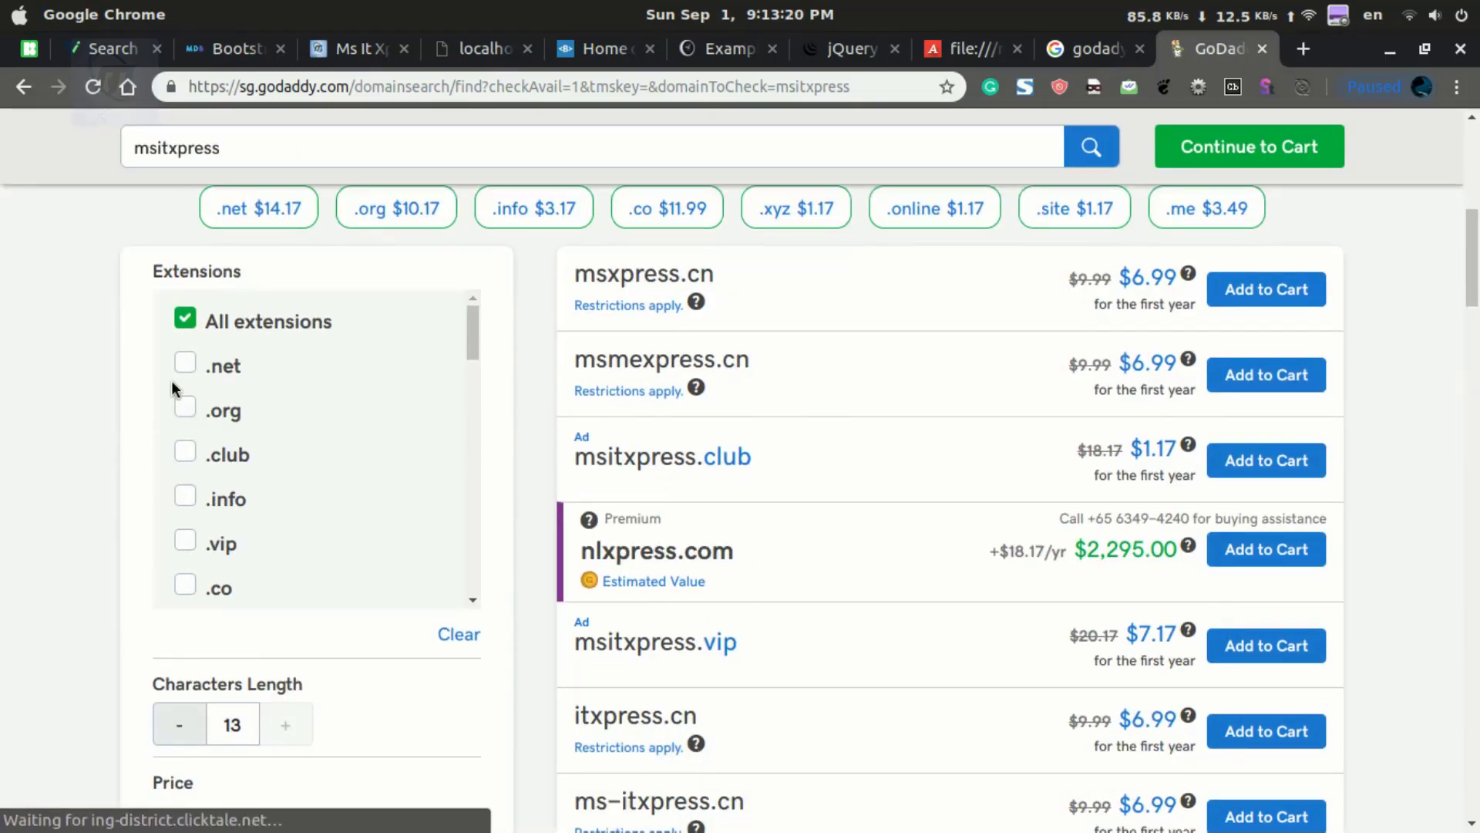
left_click(188, 364)
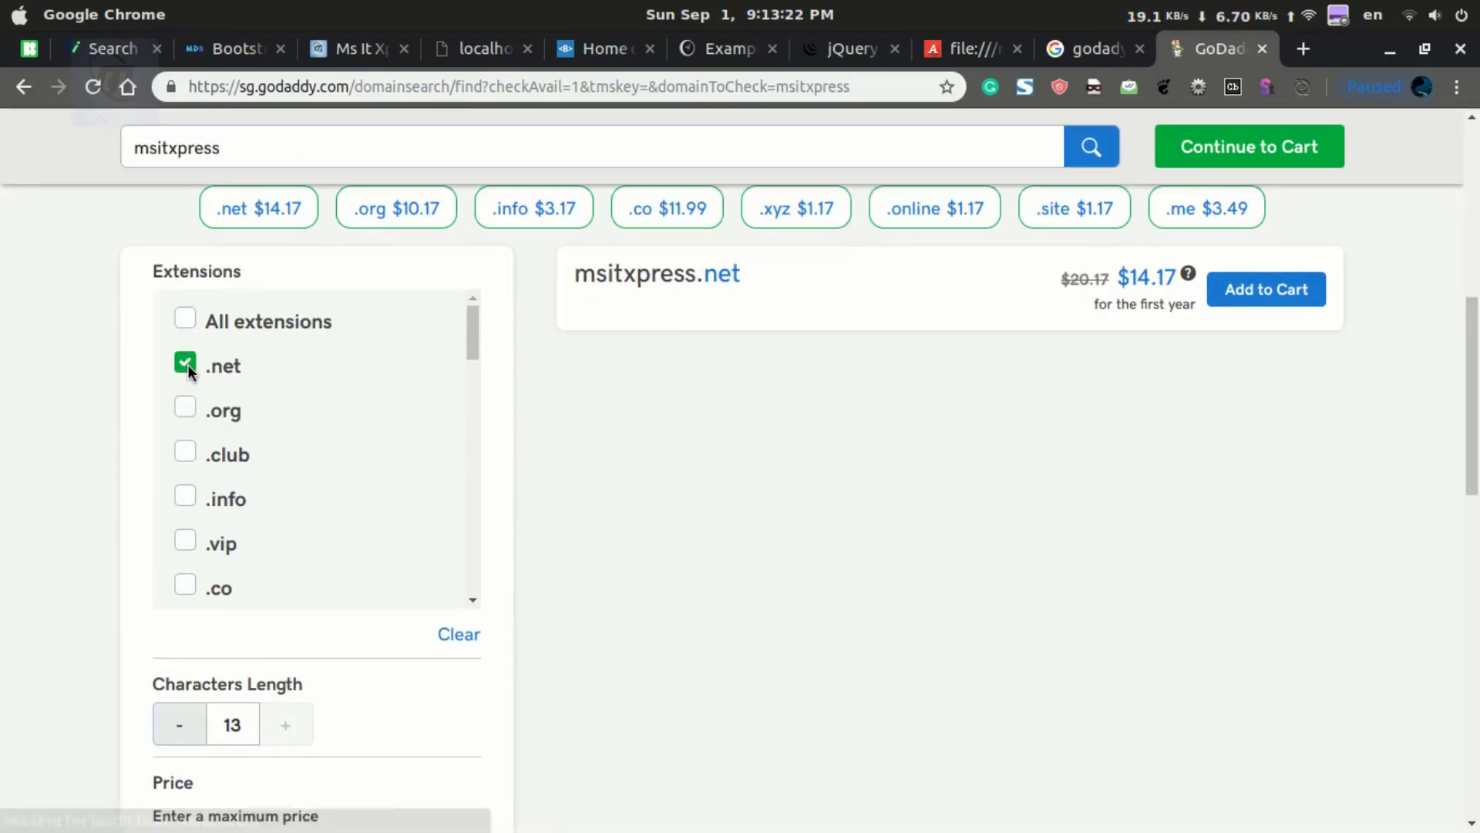
scroll(1349, 313, "up", 2)
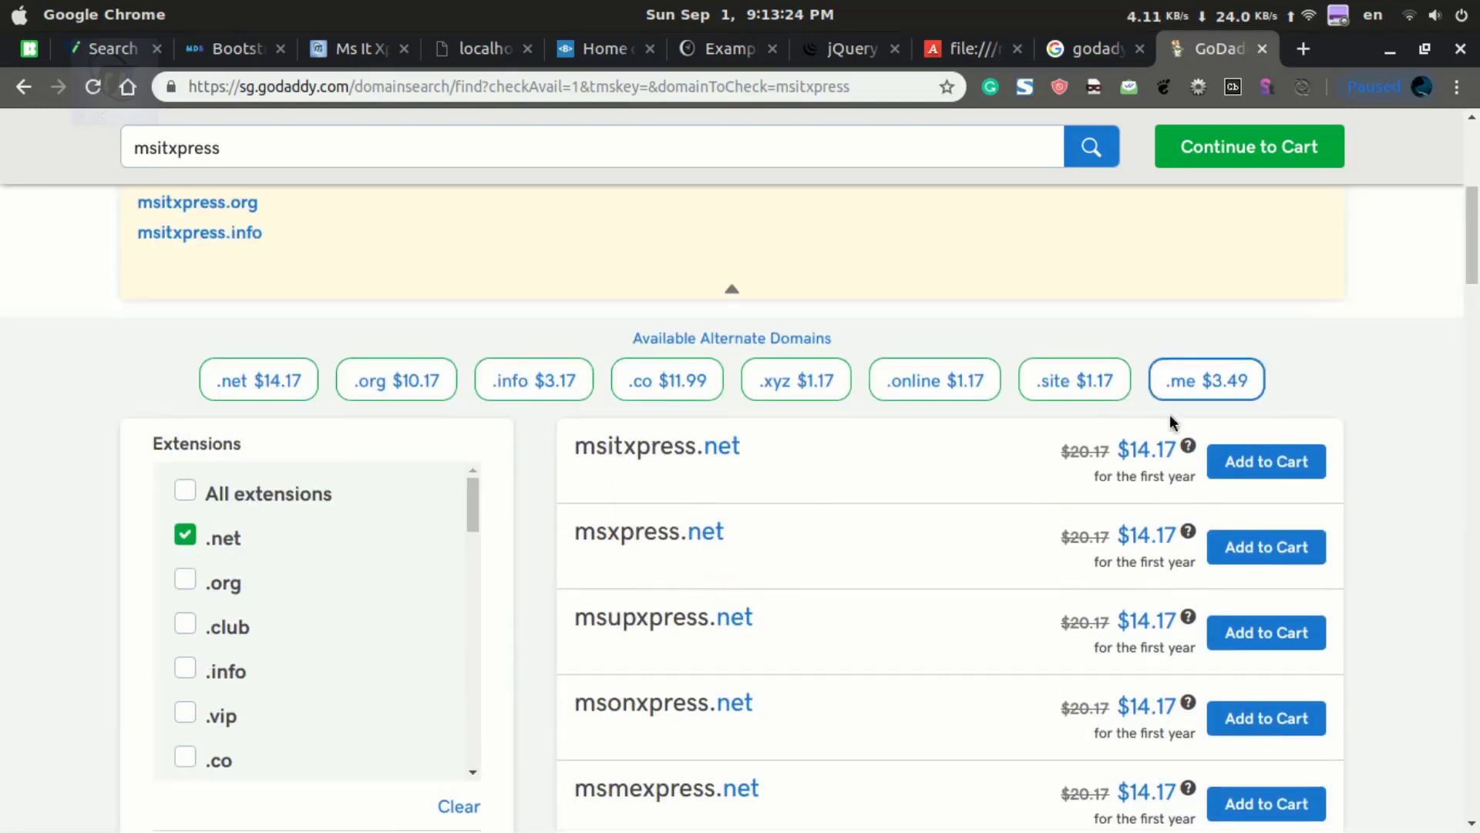
left_click(1299, 464)
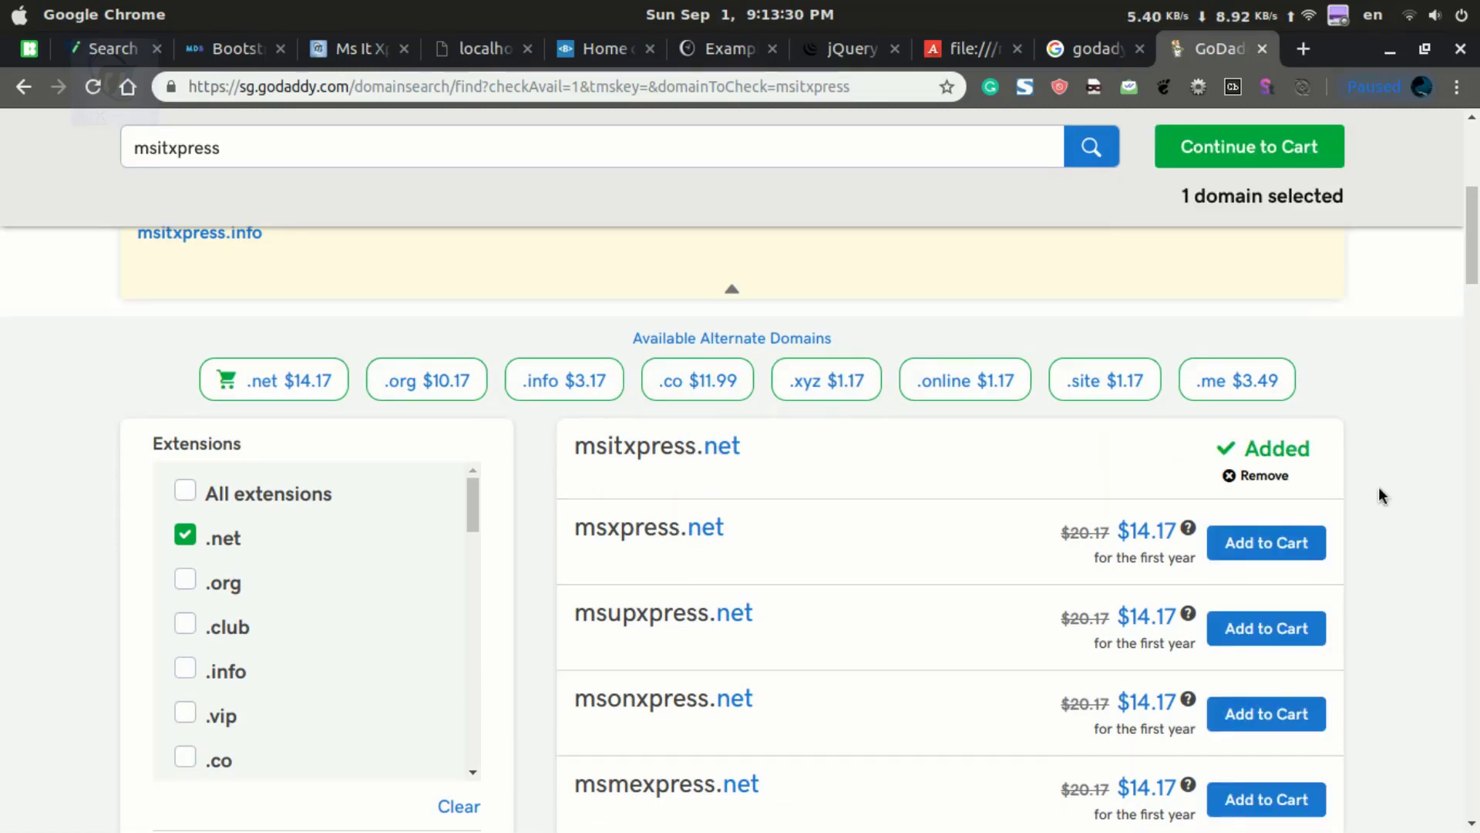
scroll(1280, 495, "up", 5)
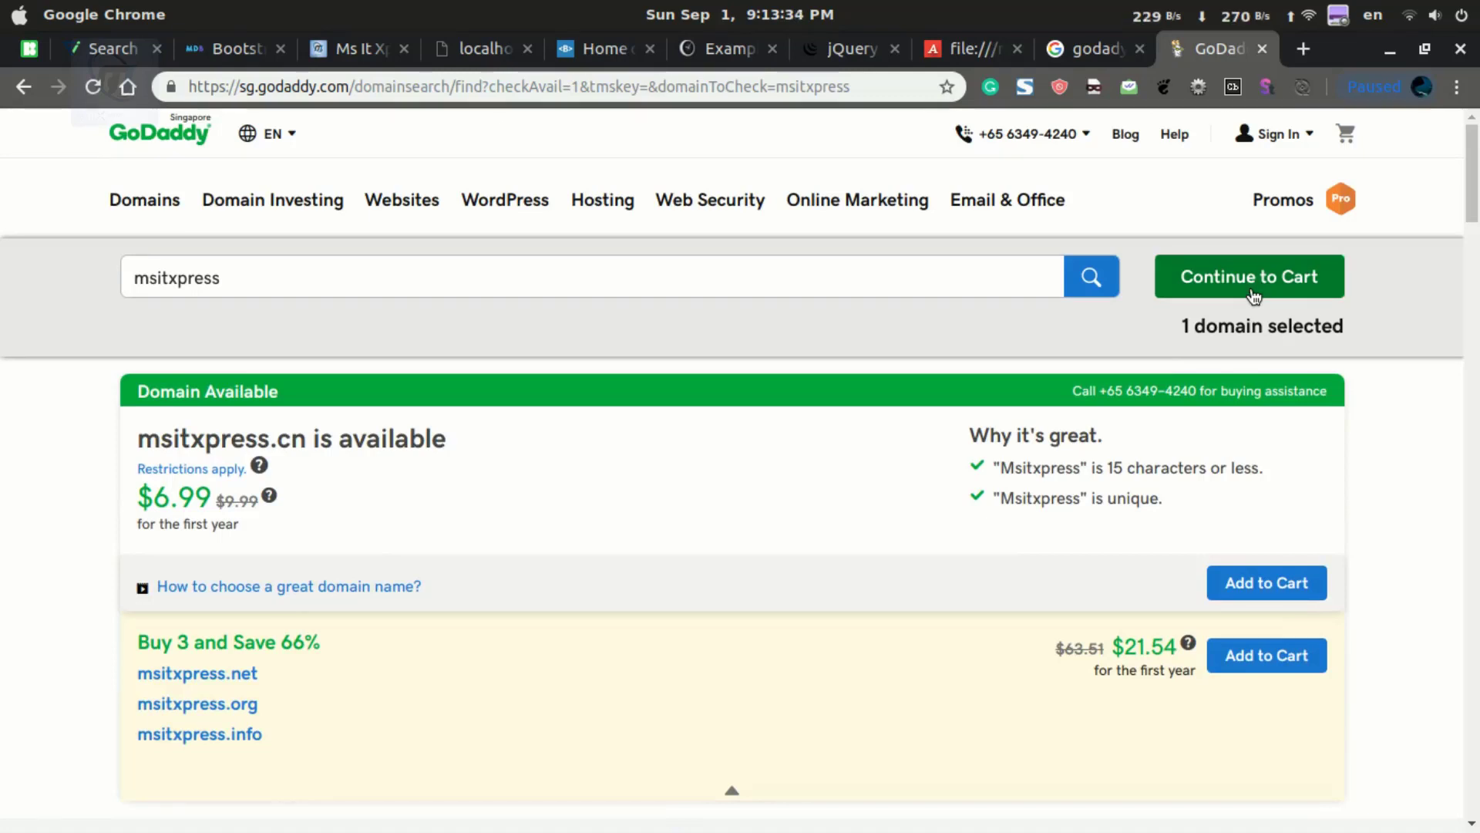
left_click(1253, 294)
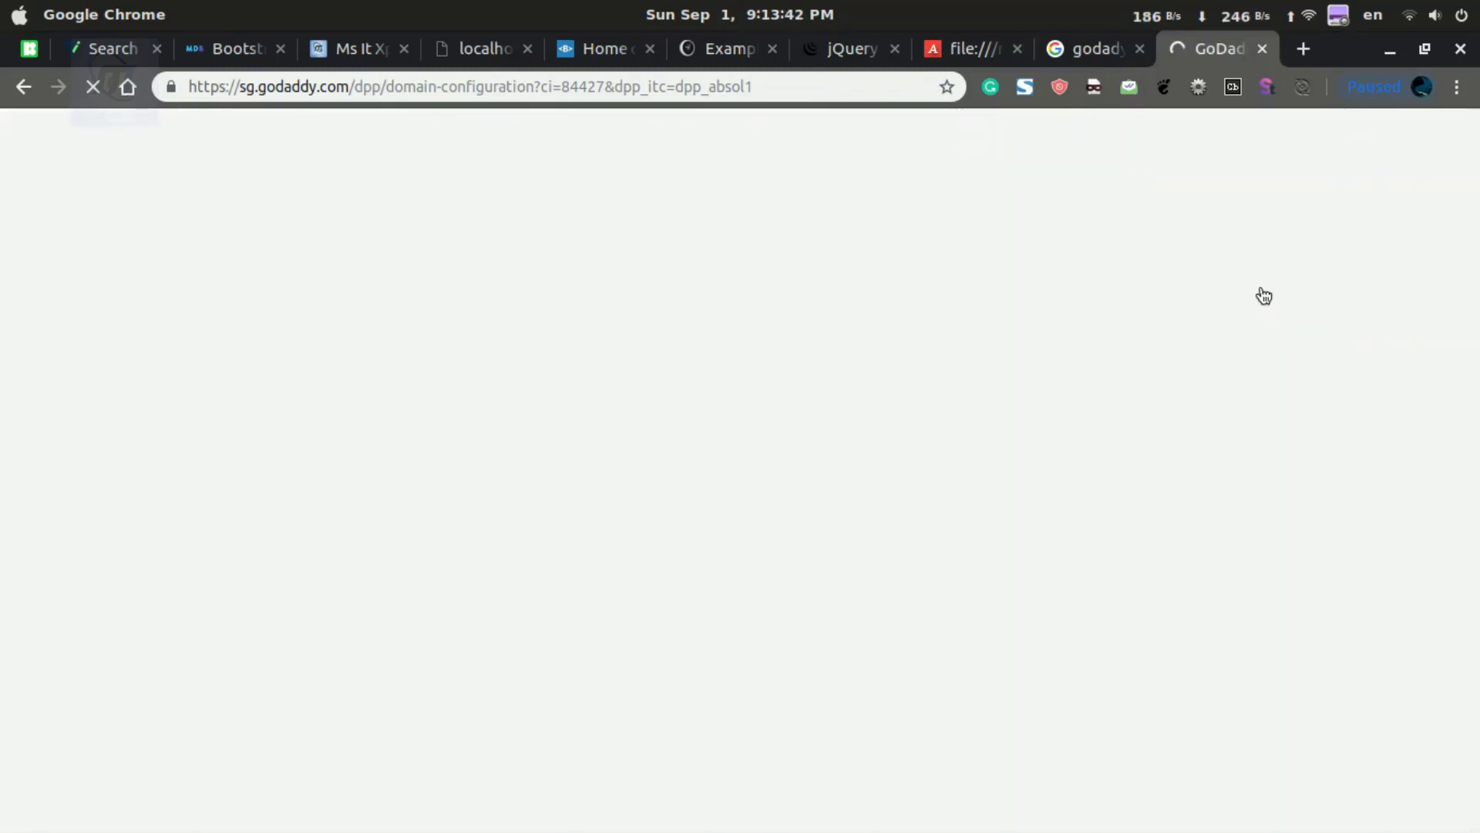
Step: Close the extra GoDaddy tab and continue with Privacy Protection, without hosting or email
left_click(1141, 50)
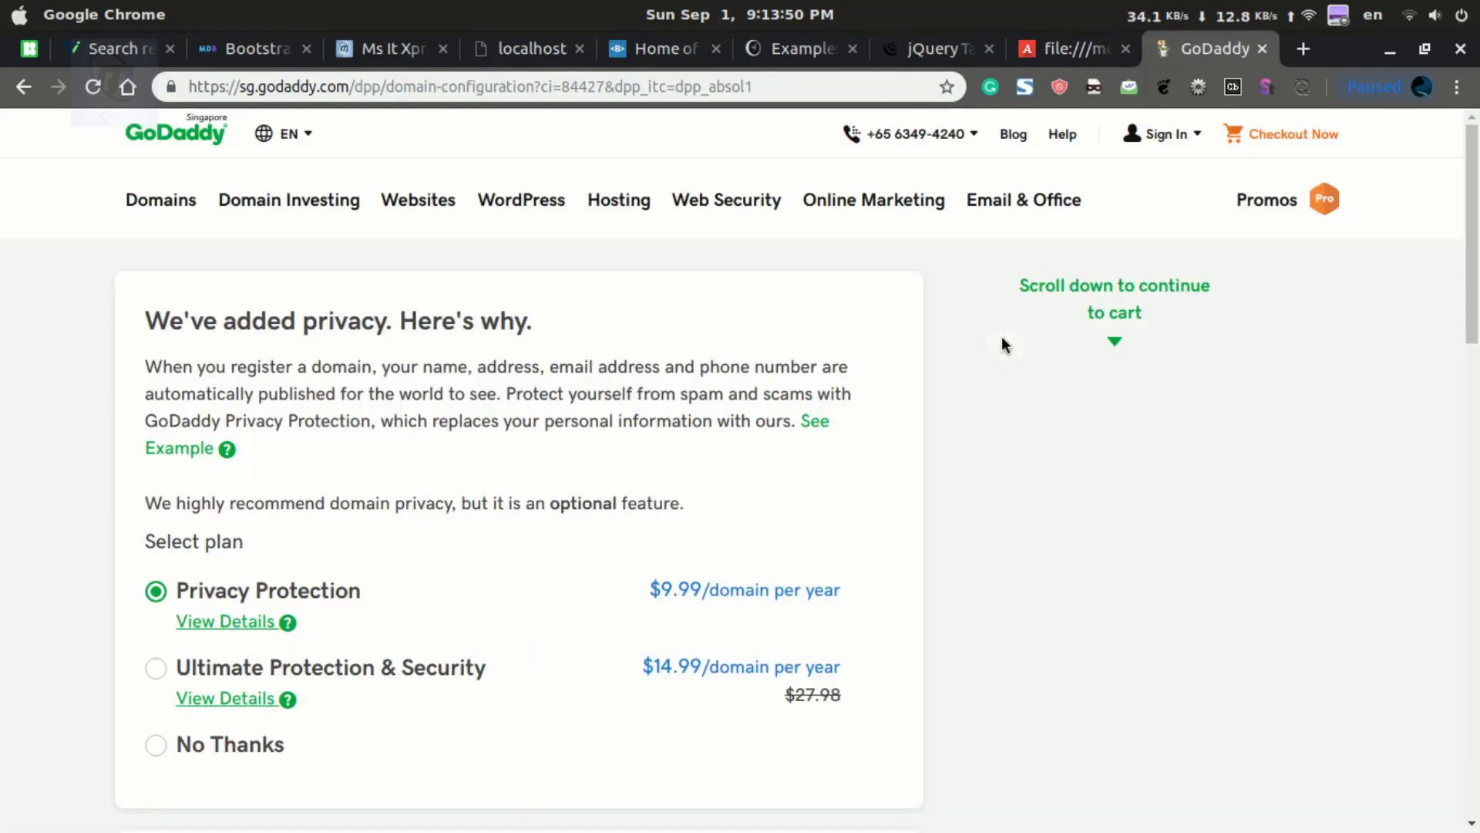
scroll(309, 513, "down", 5)
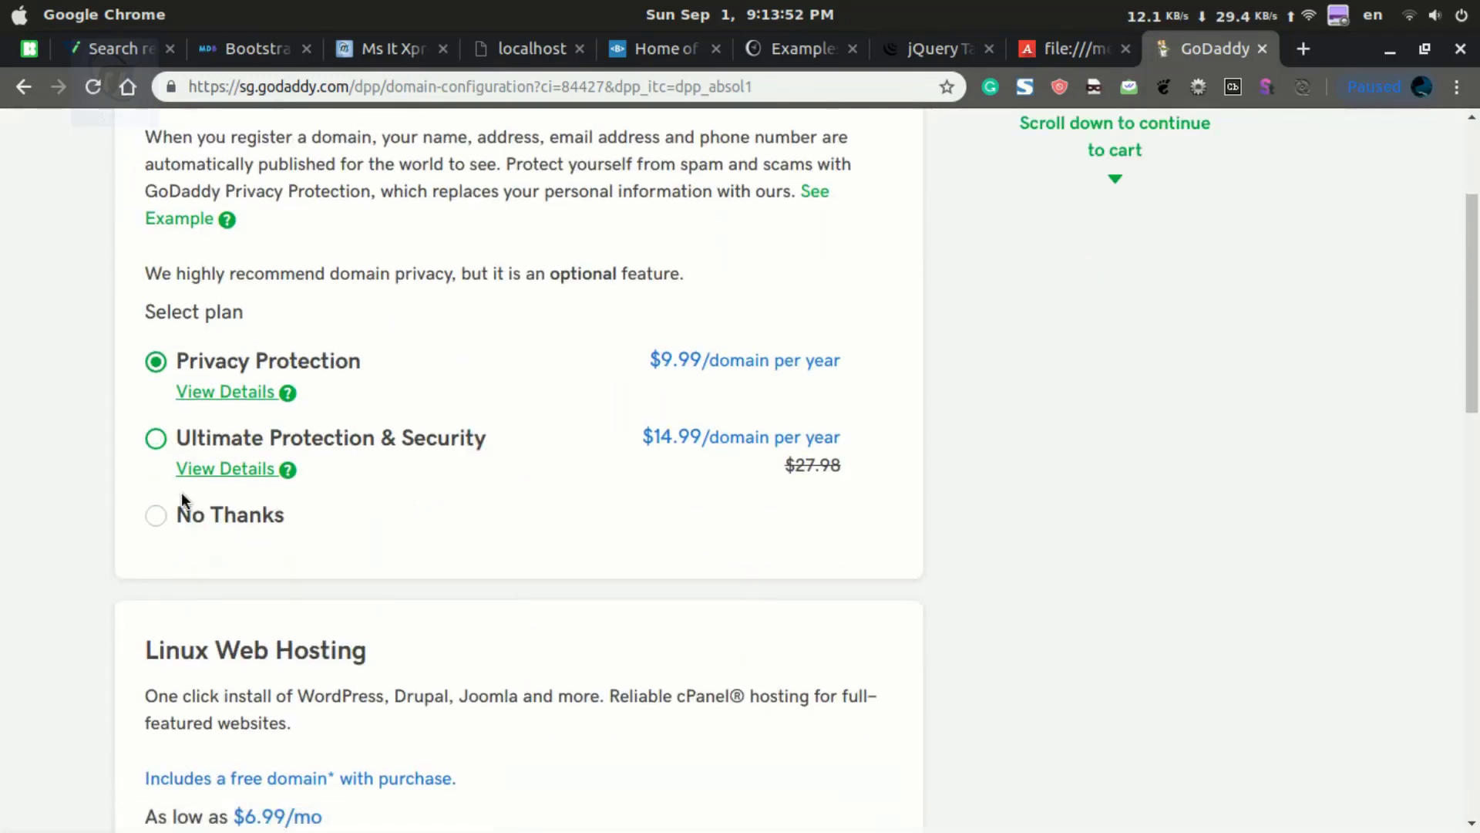
scroll(996, 456, "down", 6)
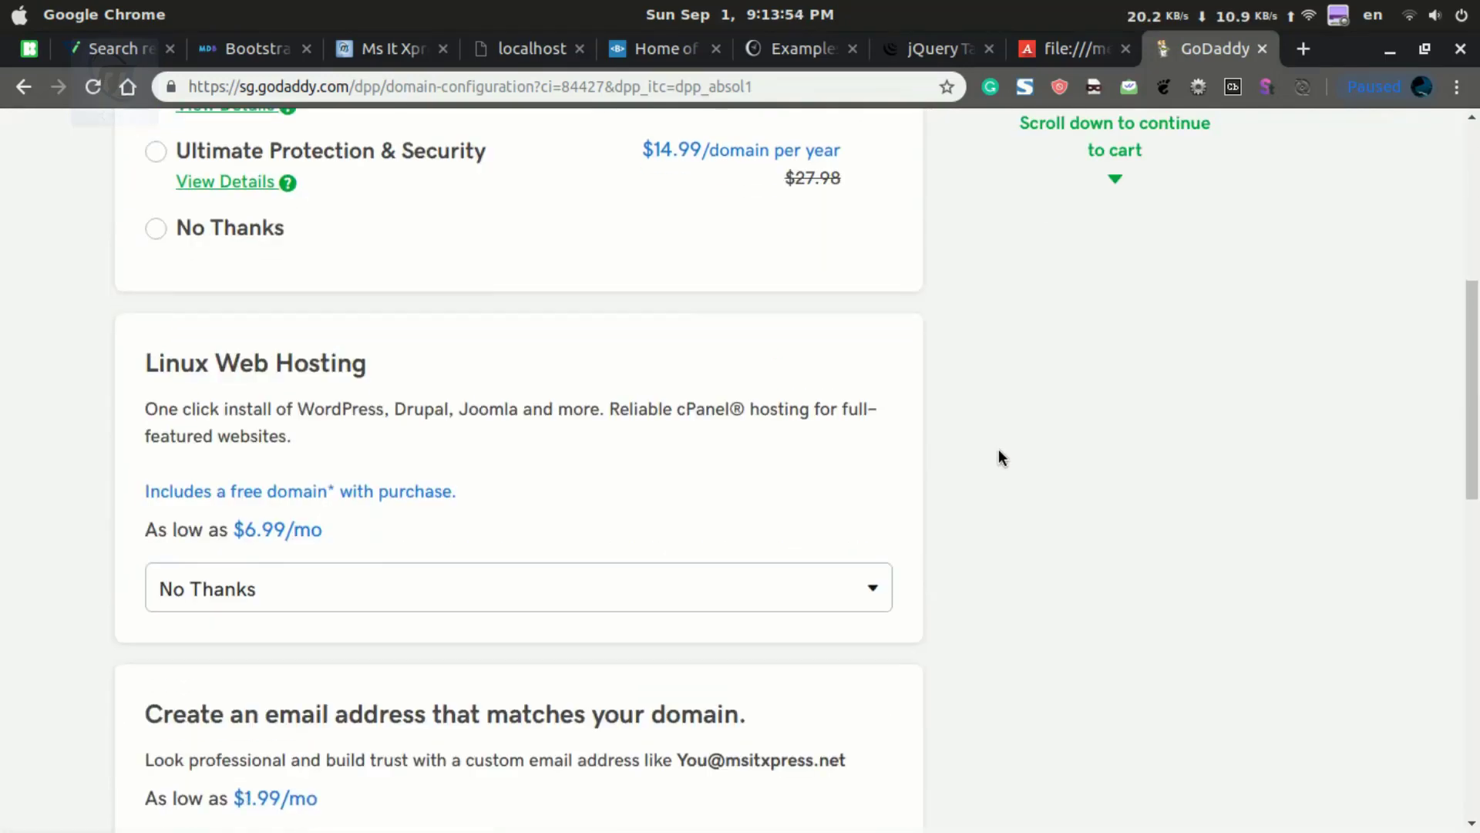
scroll(972, 463, "up", 5)
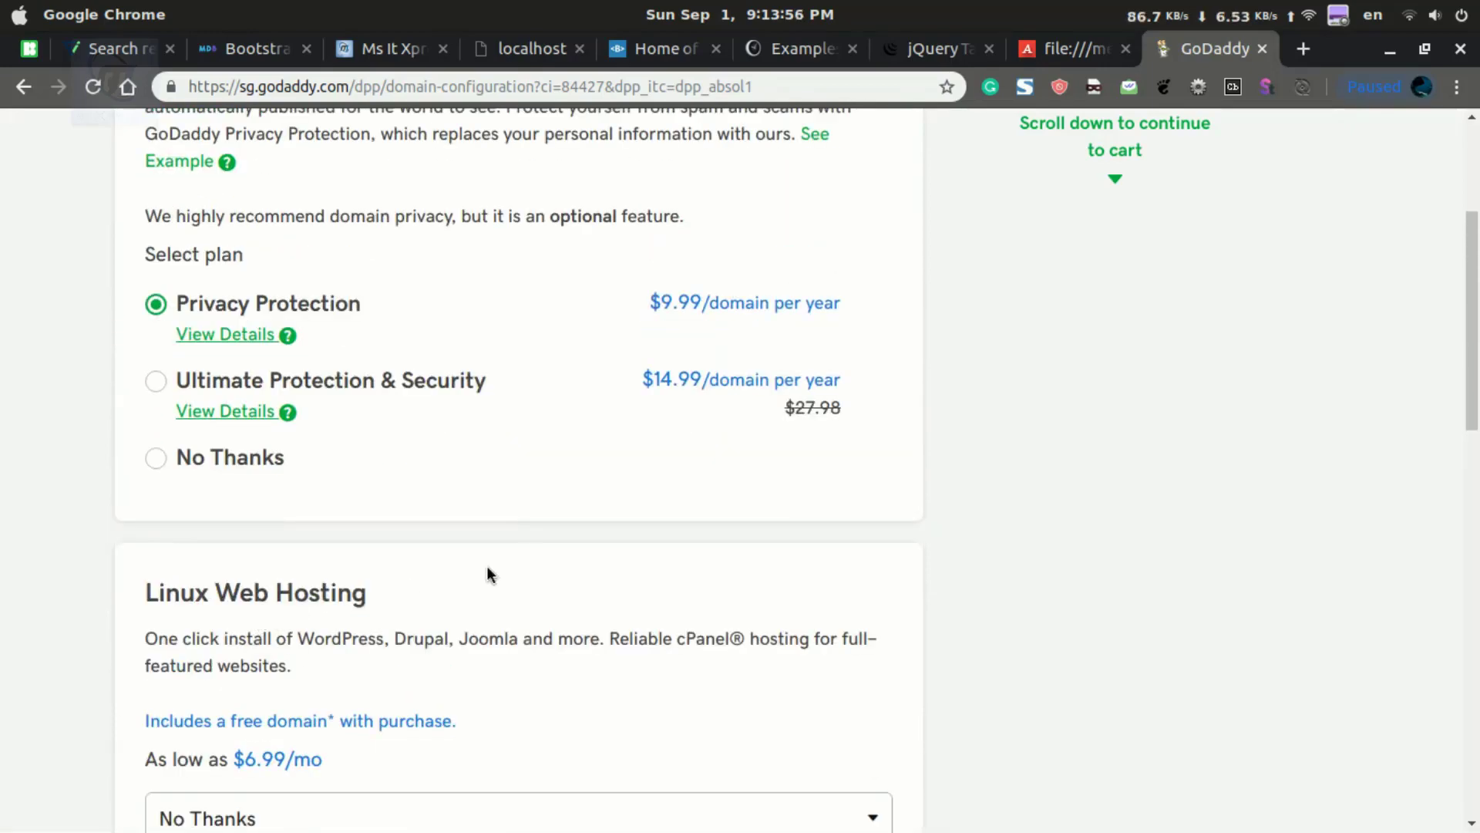
scroll(420, 462, "up", 3)
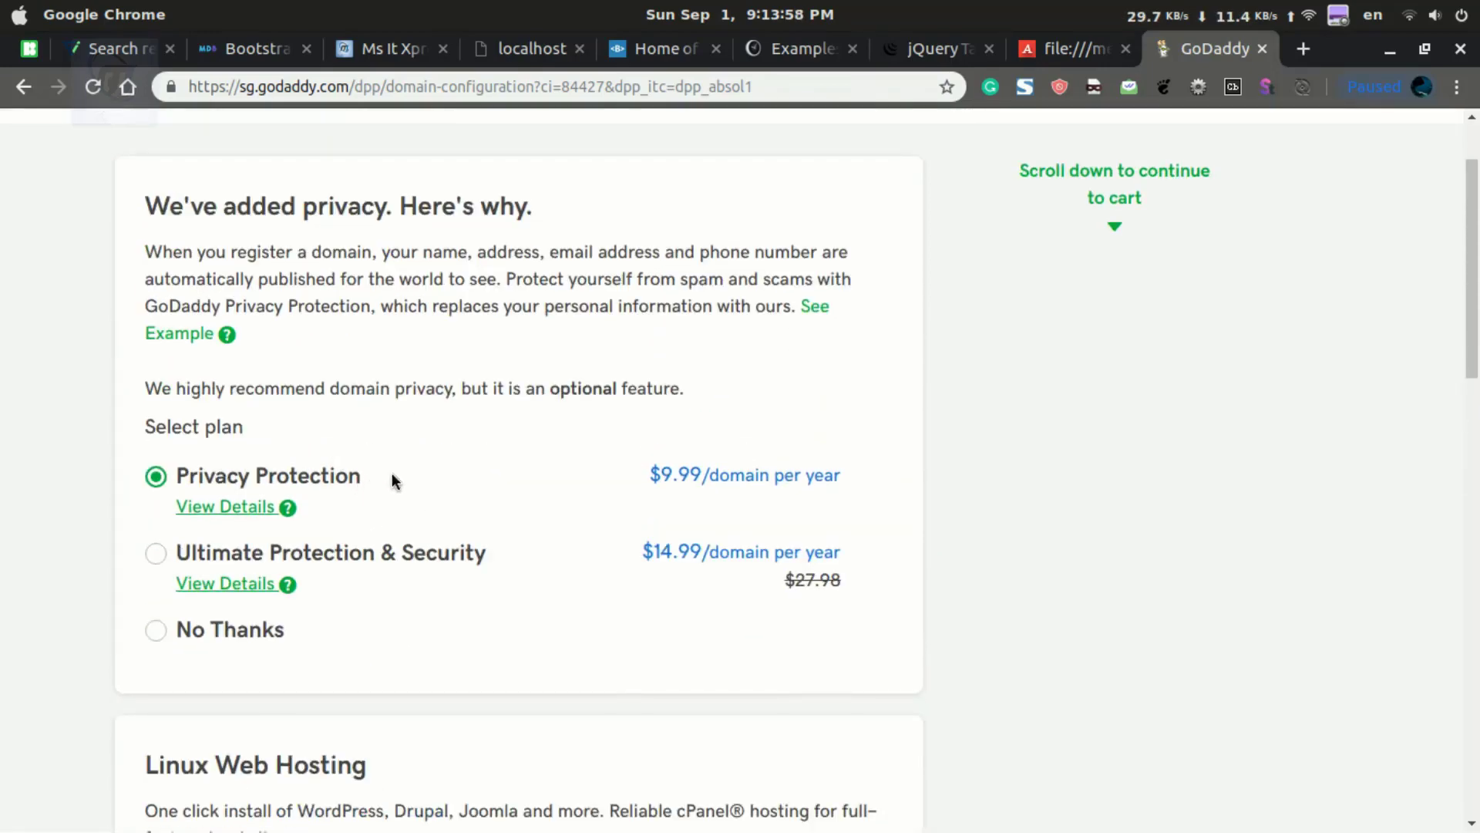
scroll(432, 471, "up", 3)
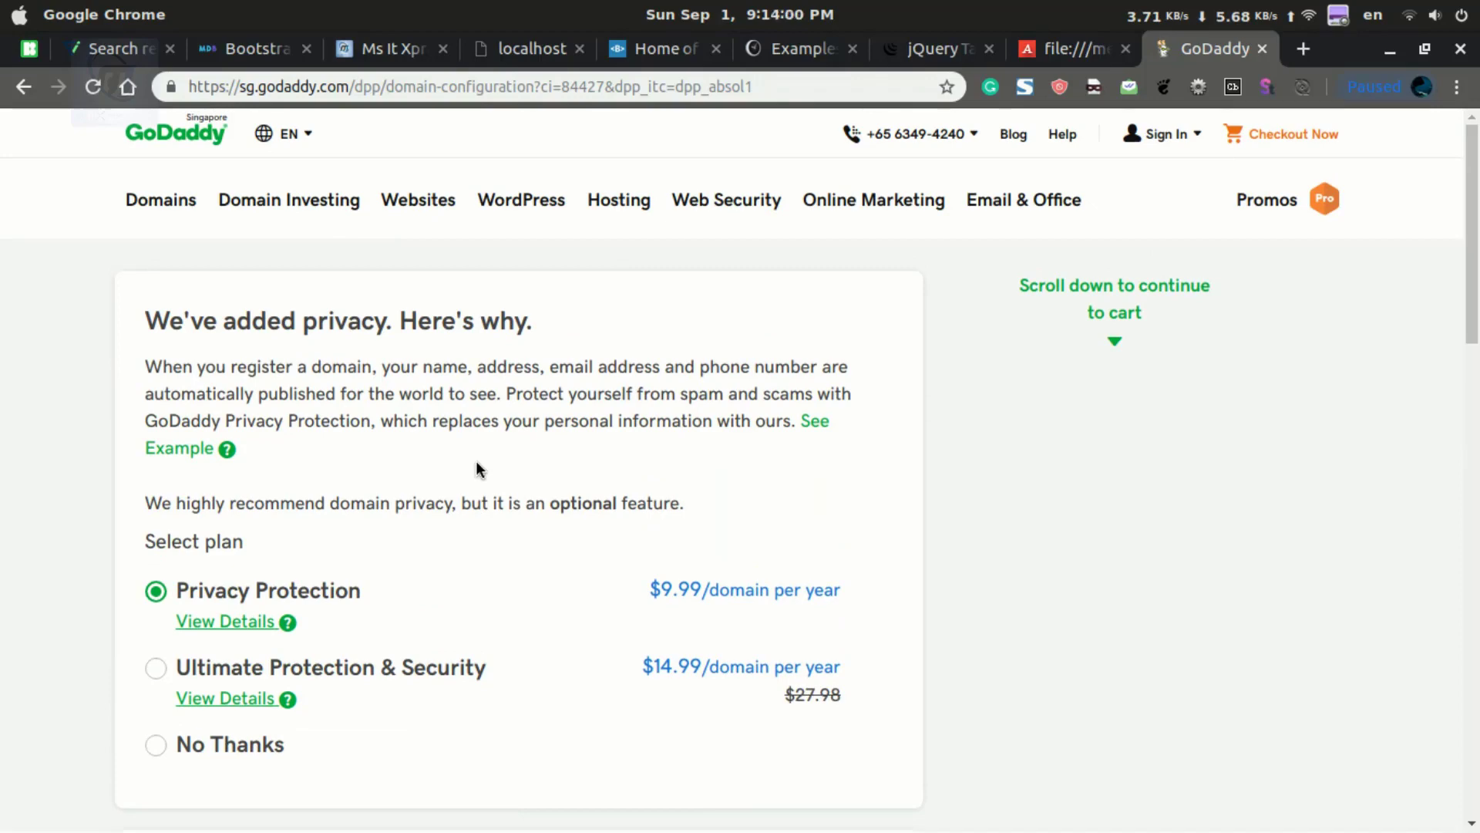
scroll(482, 461, "down", 6)
scroll(489, 462, "down", 5)
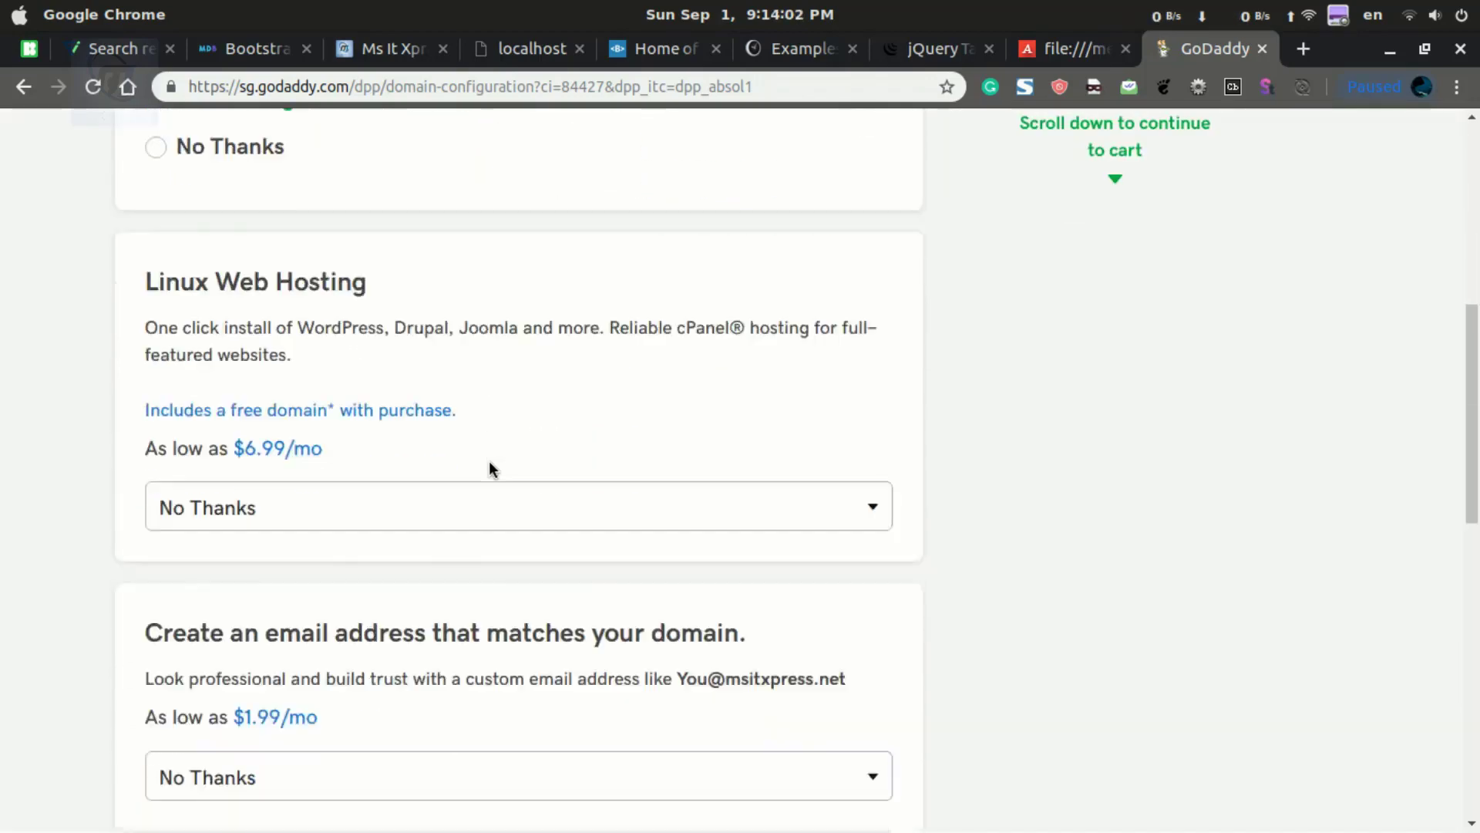
scroll(467, 441, "down", 3)
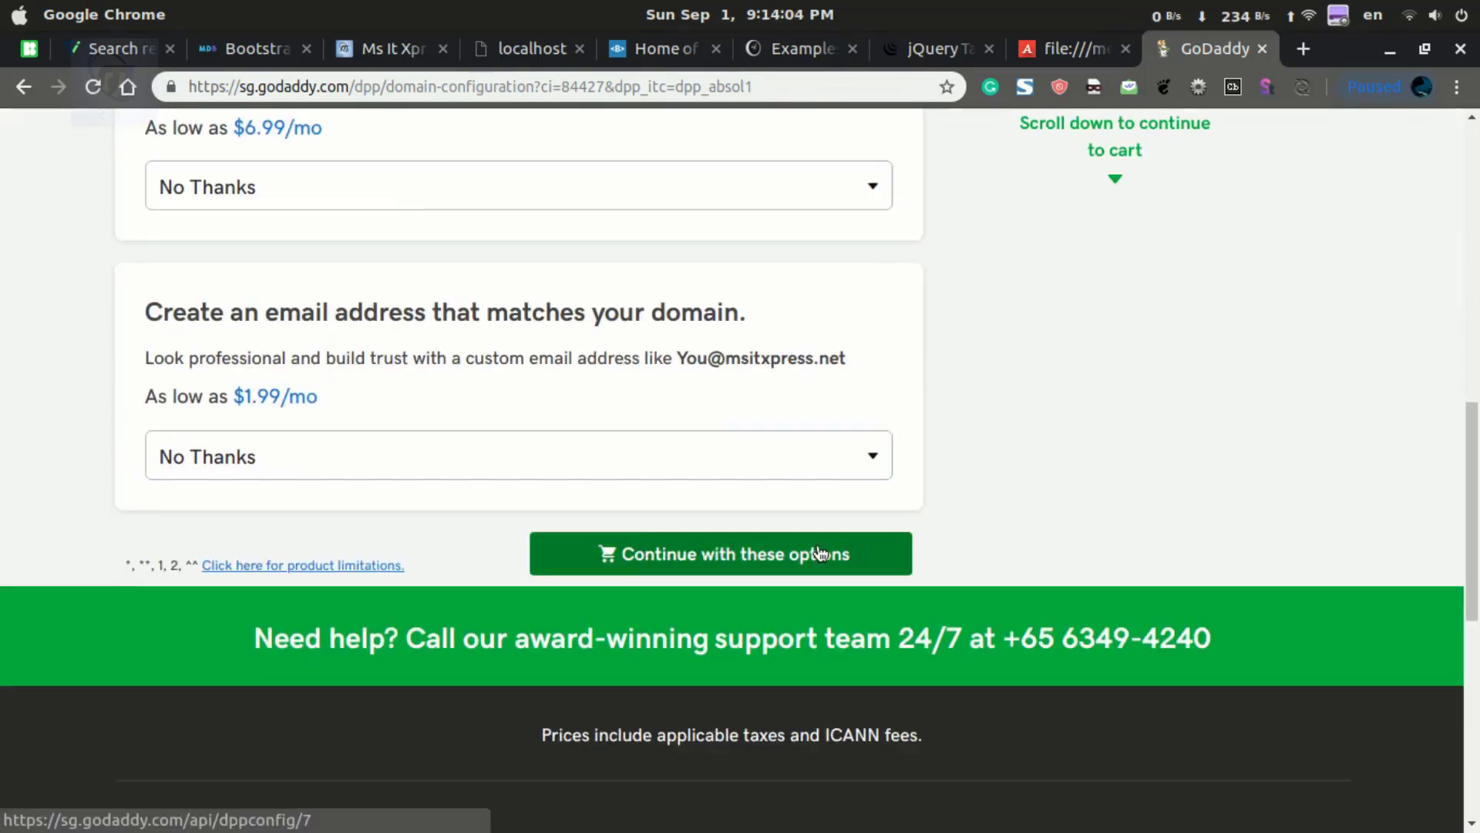
left_click(890, 554)
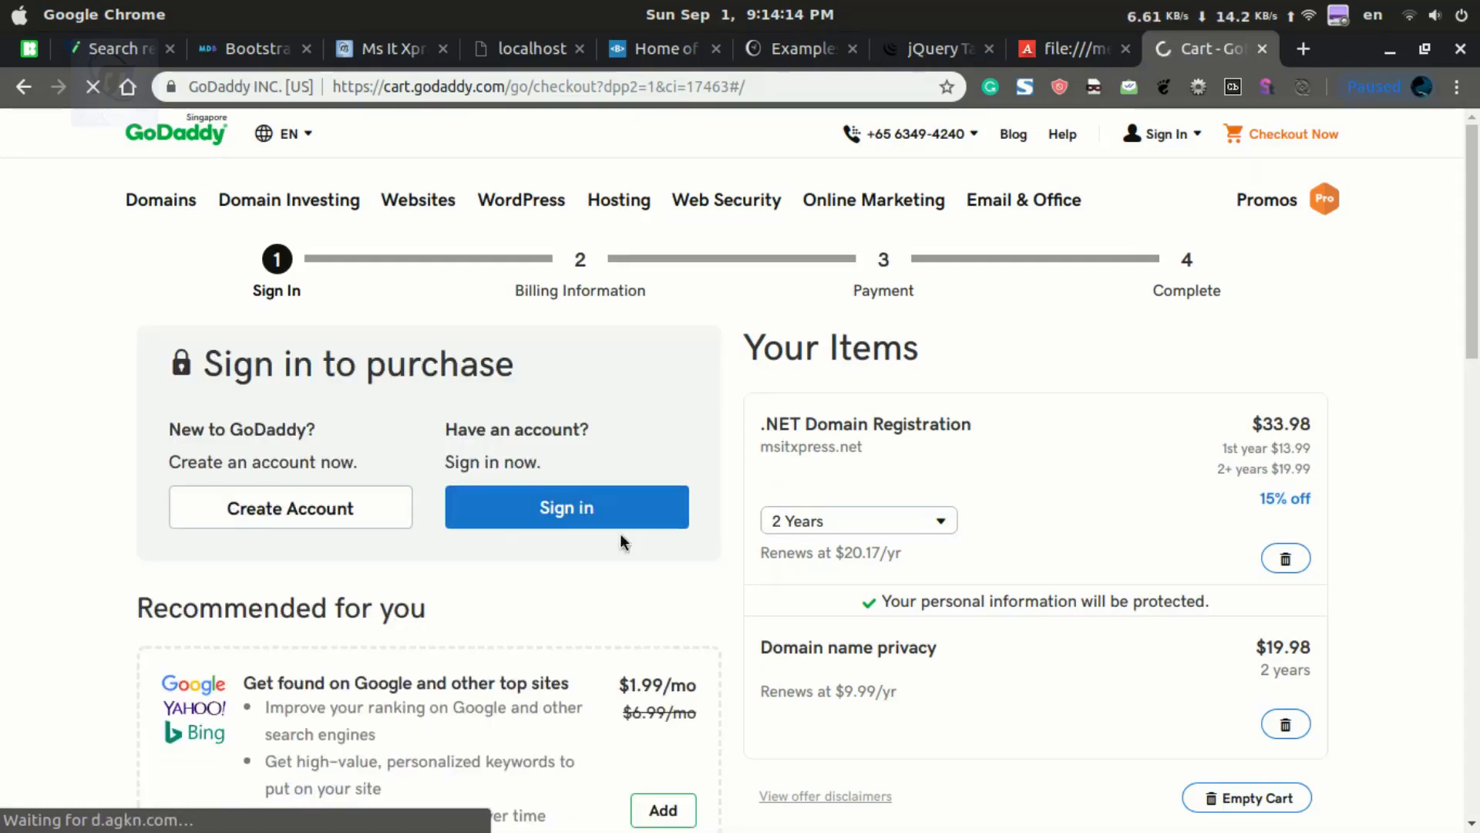
Step: Scroll through the GoDaddy checkout to review msitxpress.net for 2 years plus privacy, totalling $54.32
scroll(1144, 574, "down", 5)
scroll(1150, 567, "down", 3)
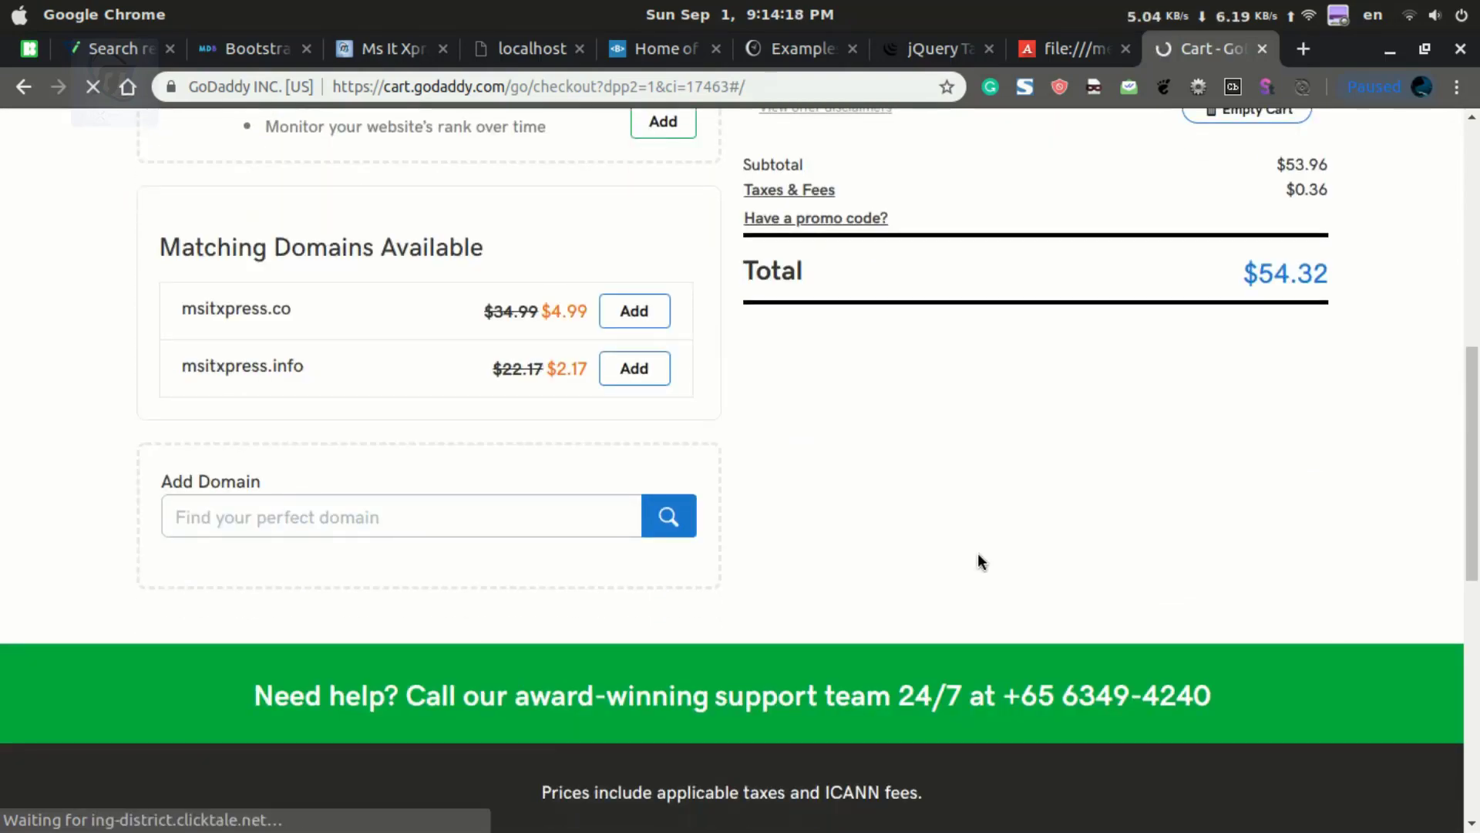
scroll(979, 555, "up", 7)
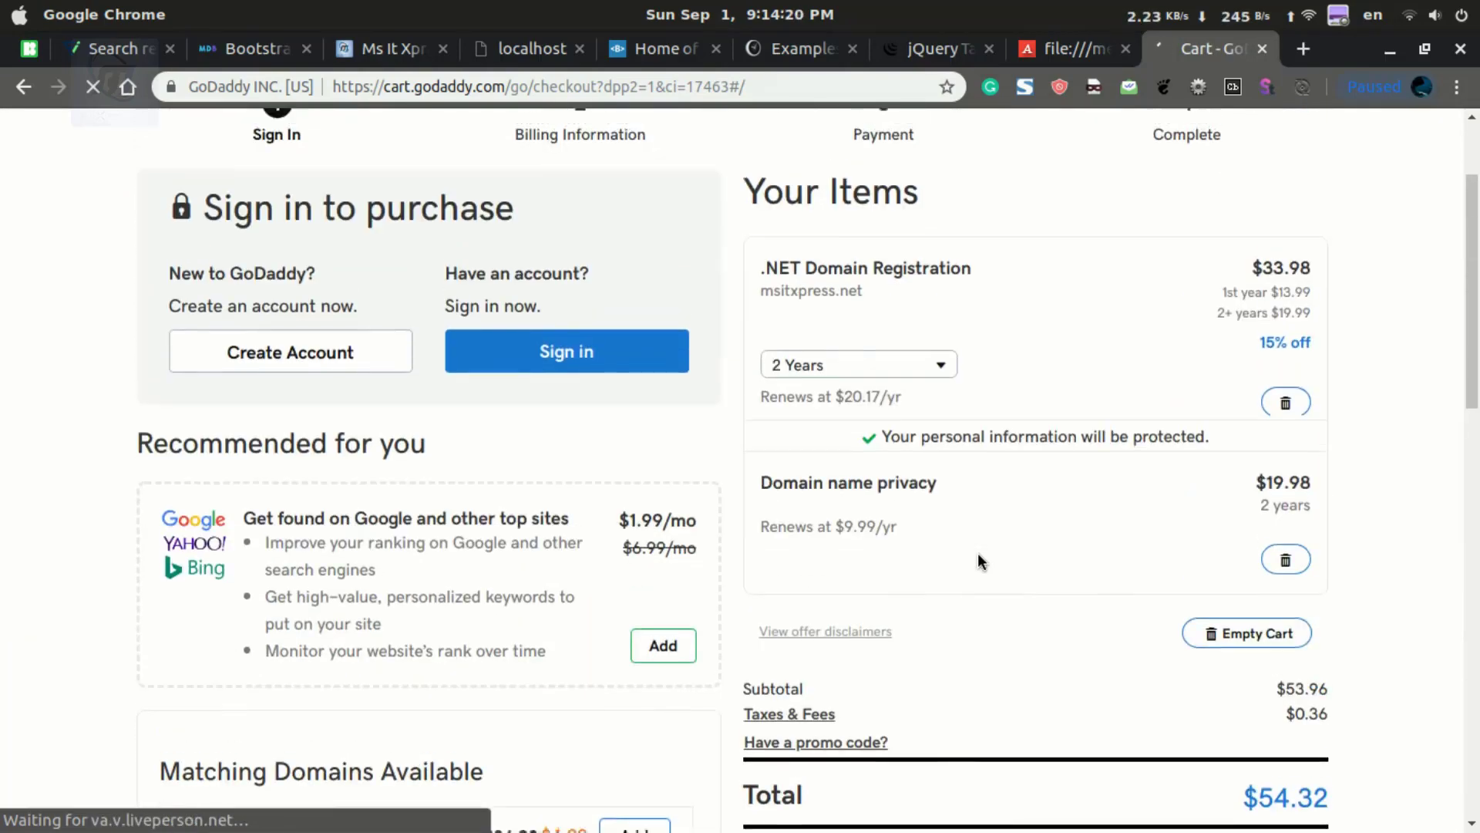
scroll(977, 553, "up", 2)
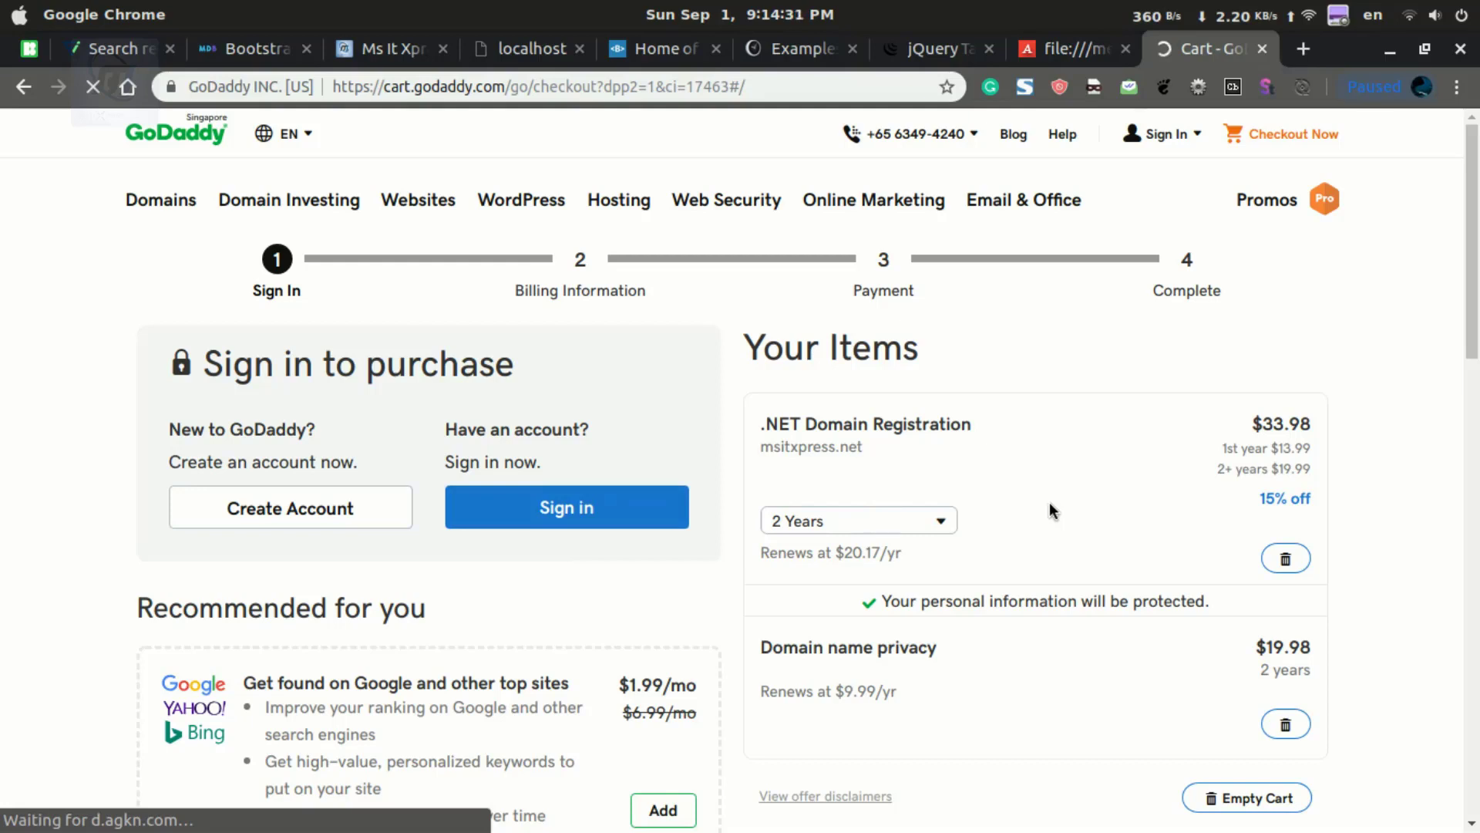
scroll(1048, 502, "down", 1)
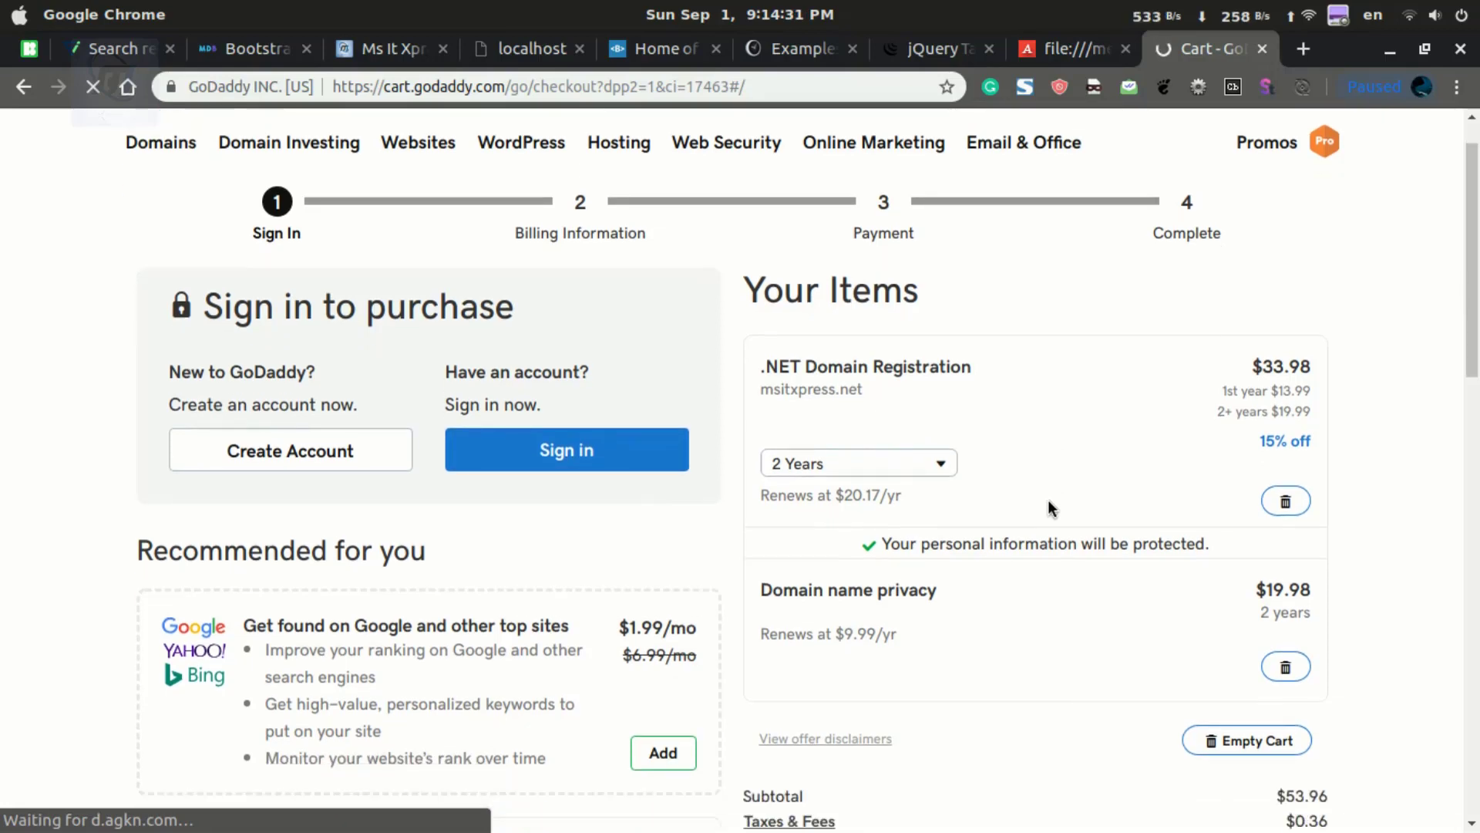
scroll(1047, 500, "up", 1)
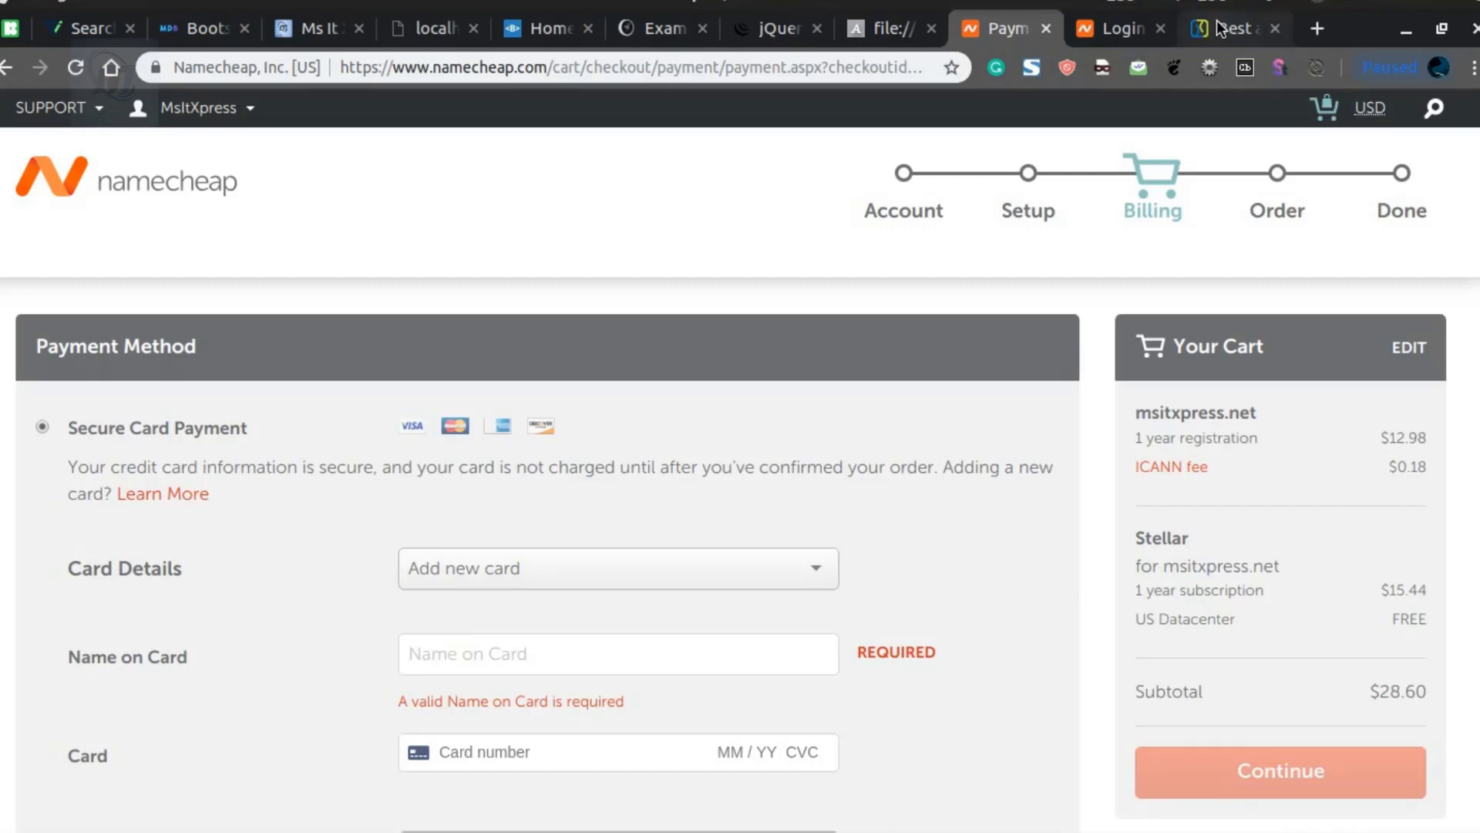
Step: Switch to XeonBD and browse the BD 250 MB, BD 2 GB and Economic Reseller 1 plan prices
left_click(1220, 28)
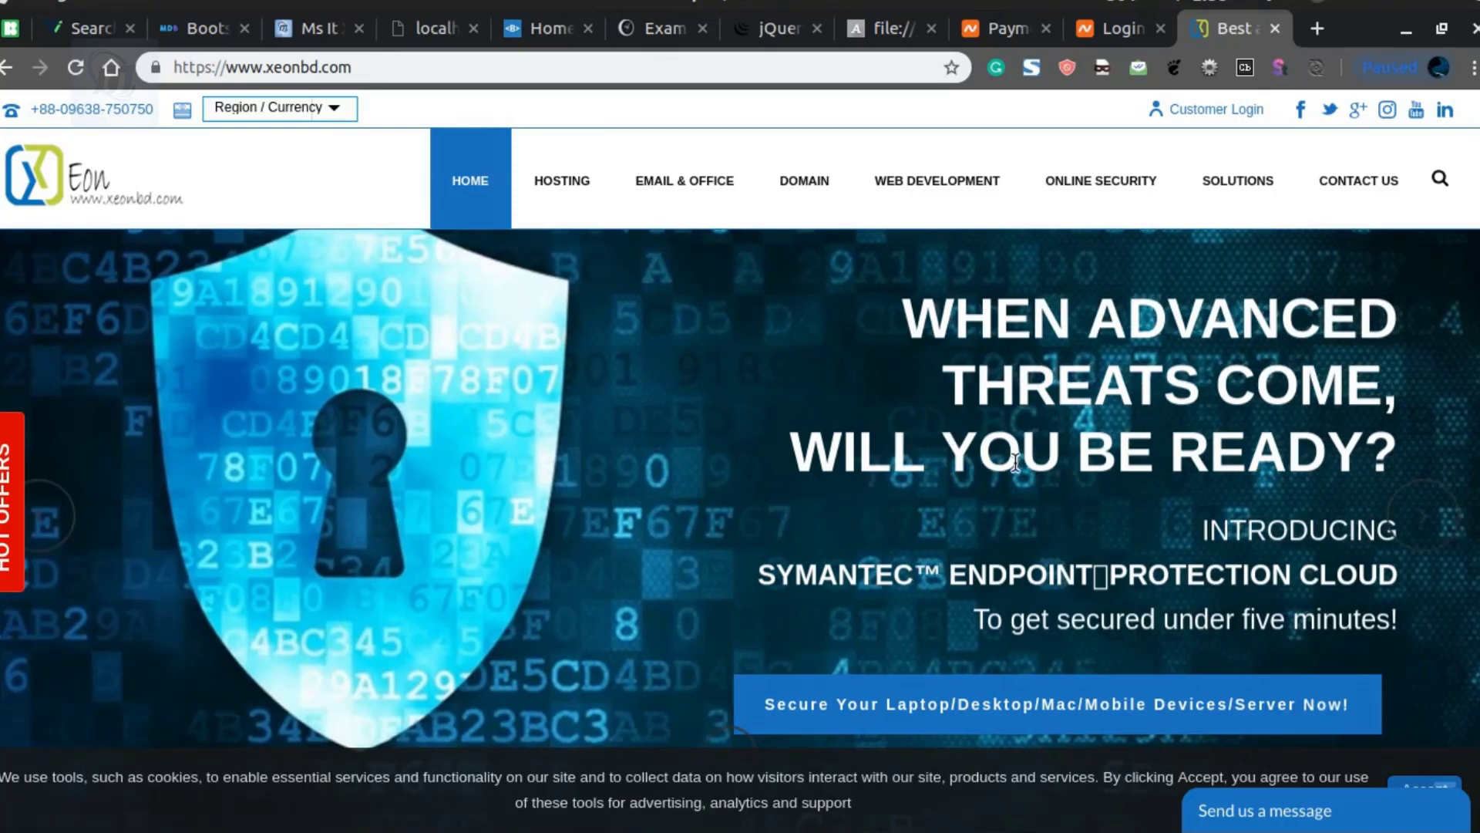
scroll(1016, 461, "down", 5)
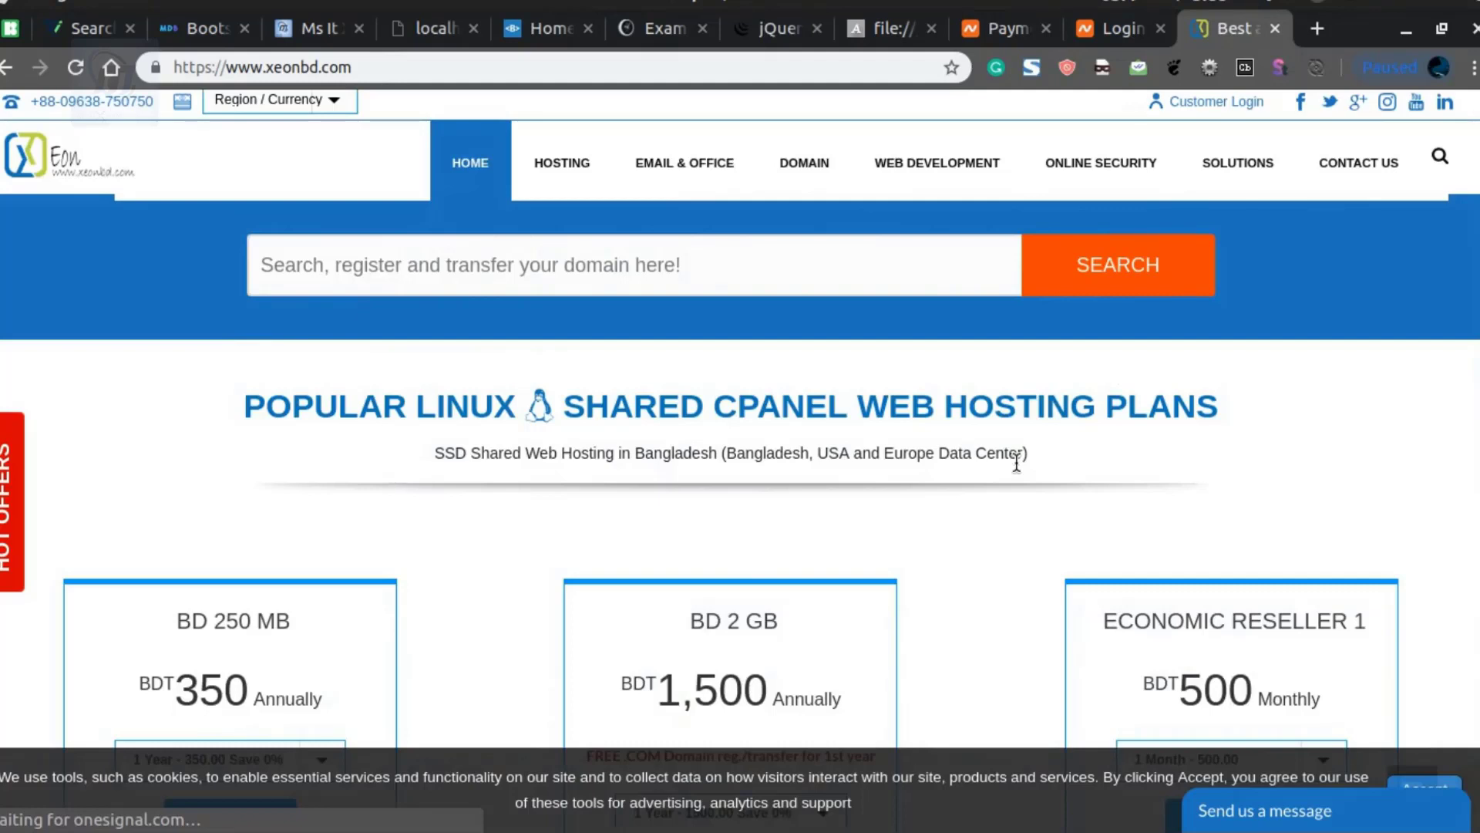
scroll(1016, 462, "down", 2)
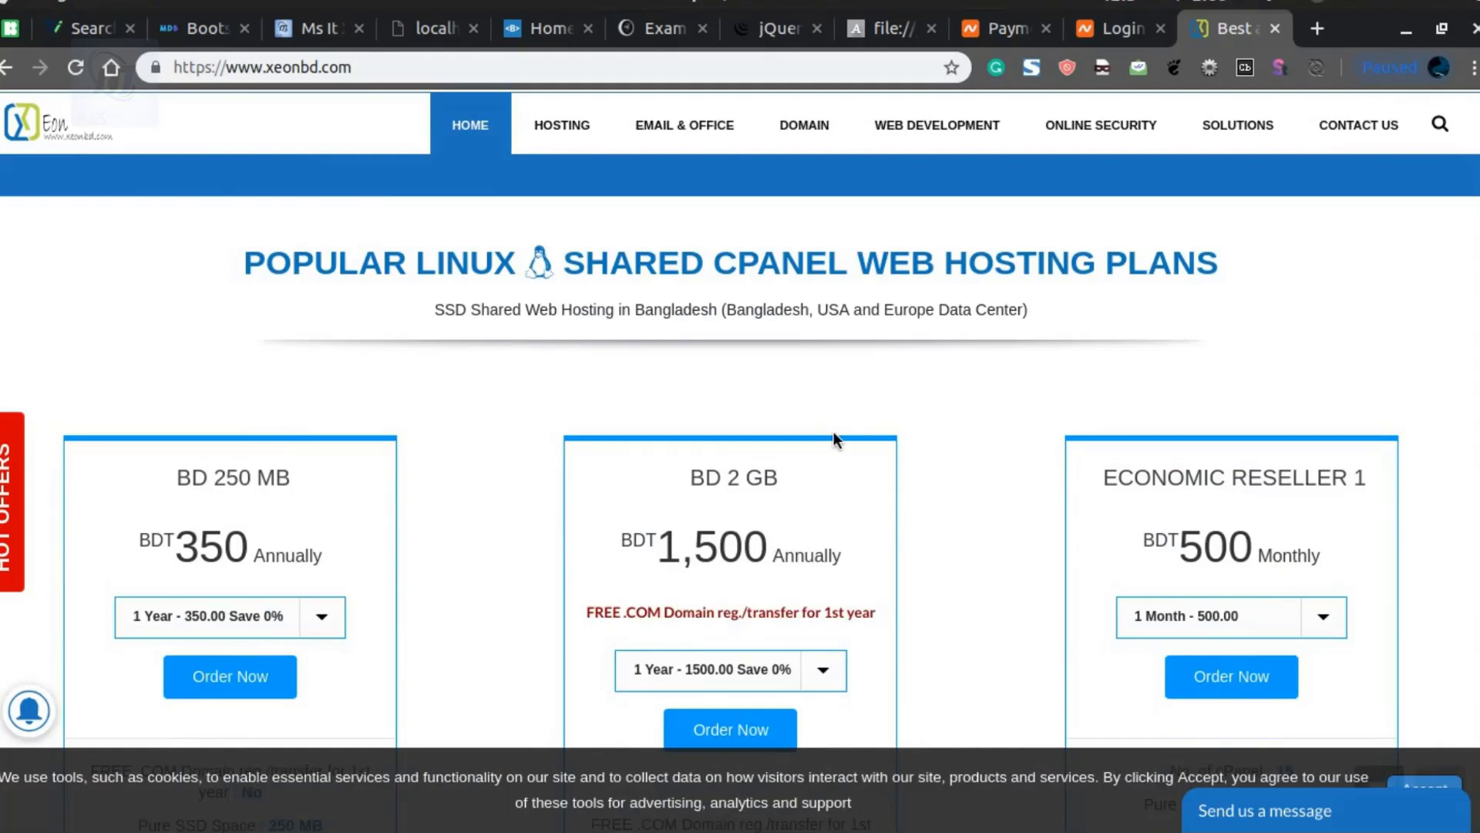
scroll(834, 440, "up", 3)
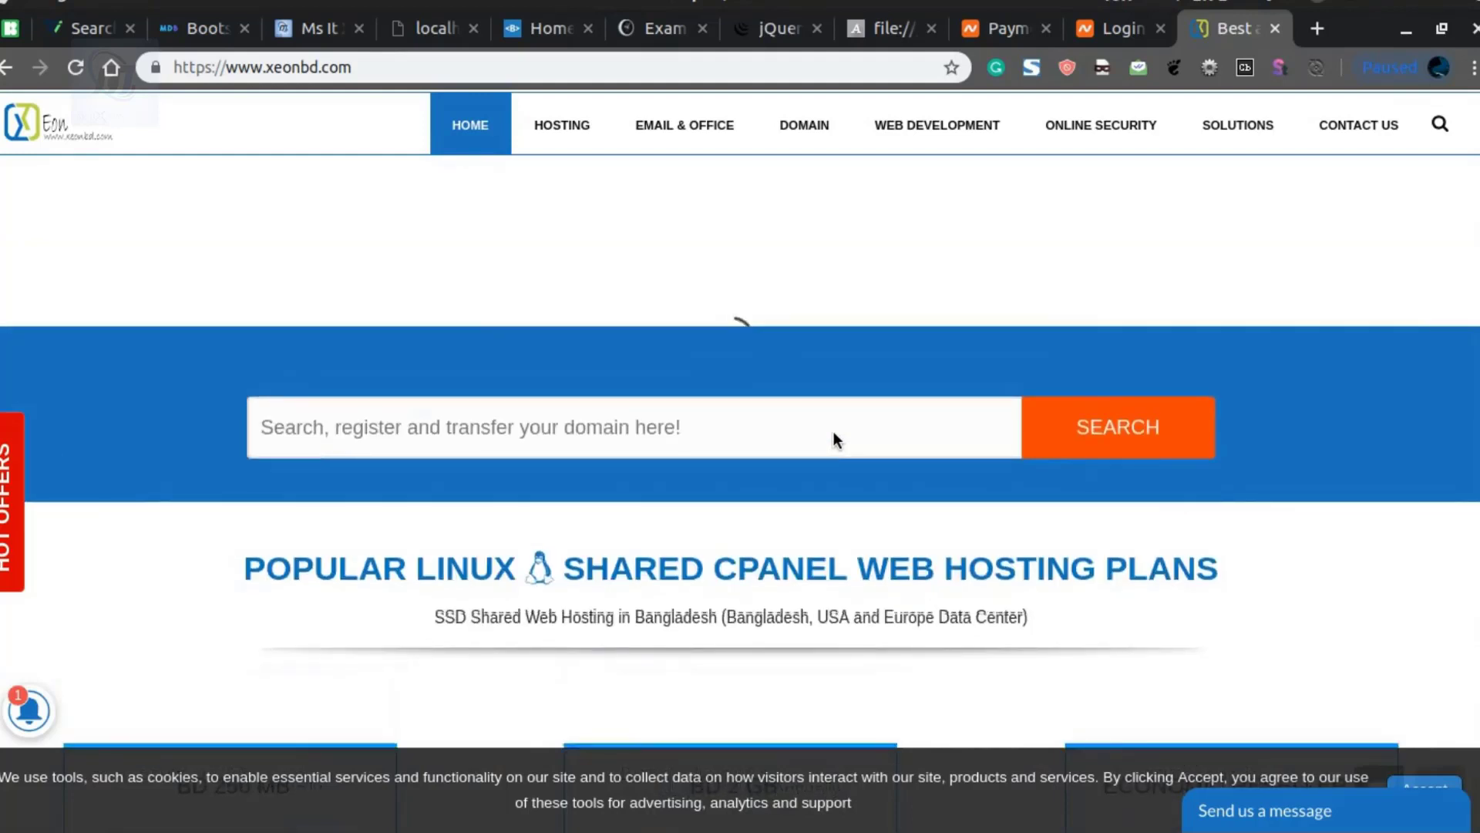
scroll(833, 431, "down", 5)
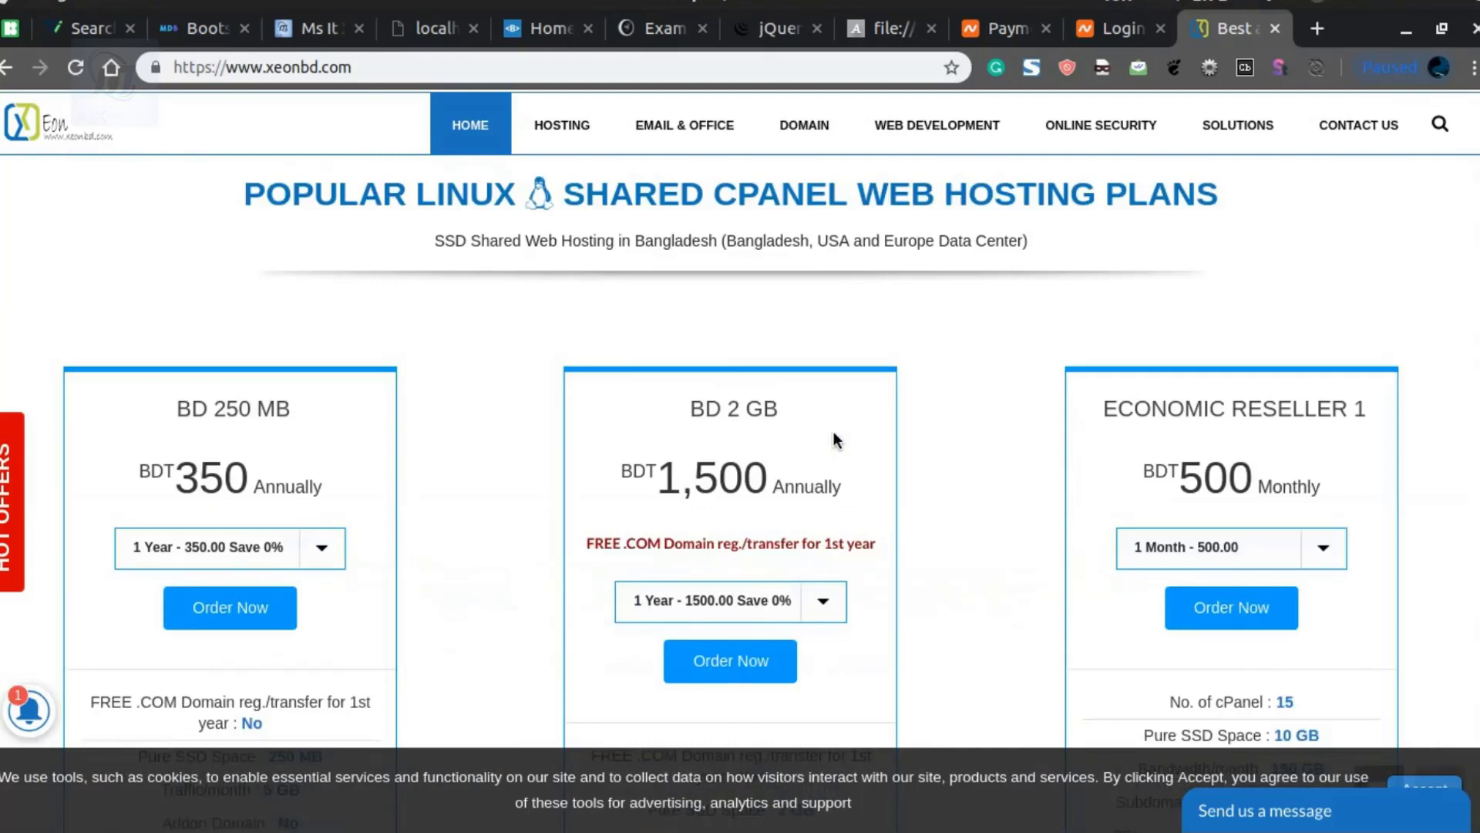
scroll(833, 438, "down", 1)
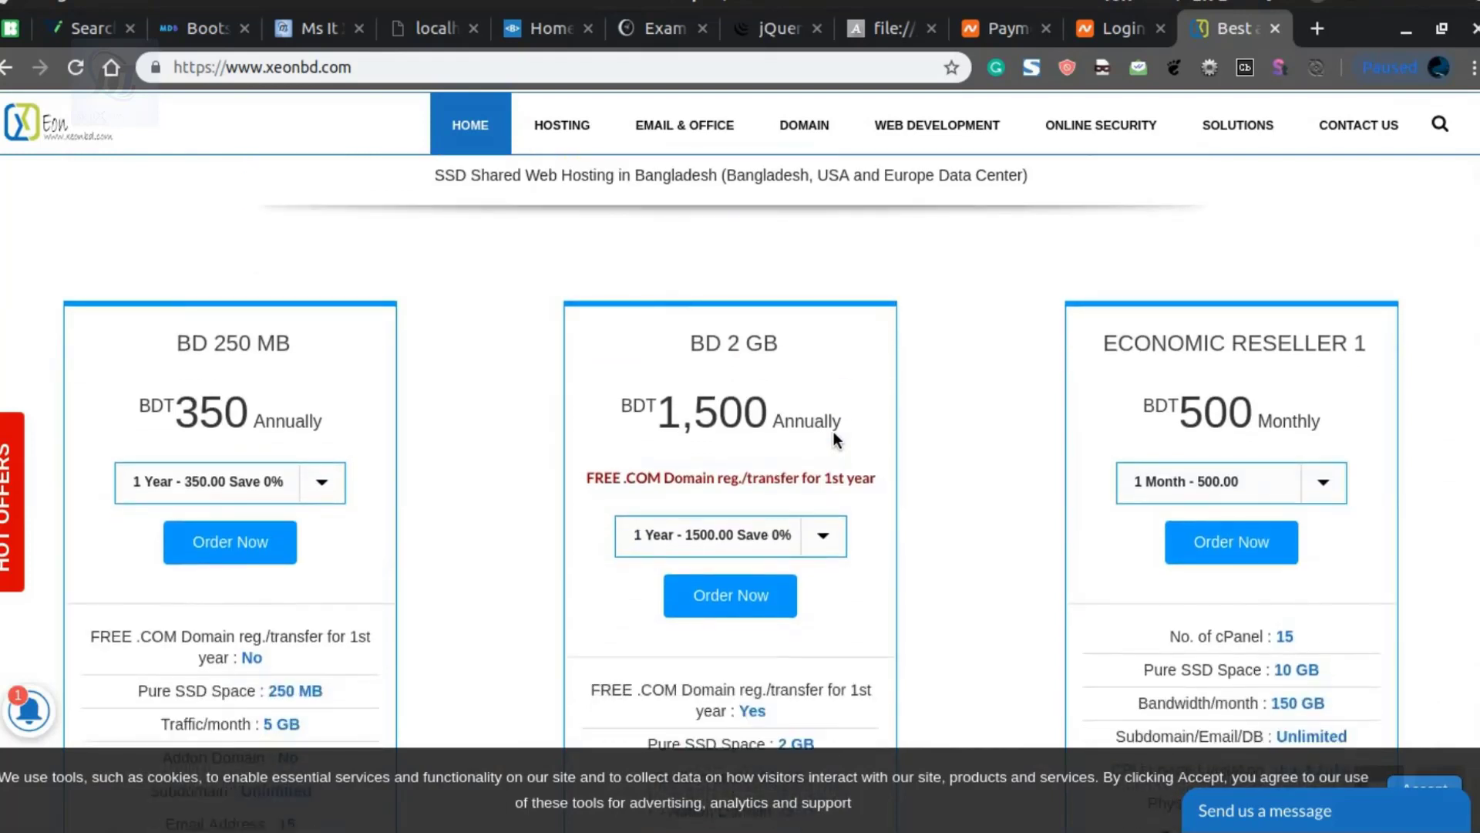
scroll(780, 436, "down", 1)
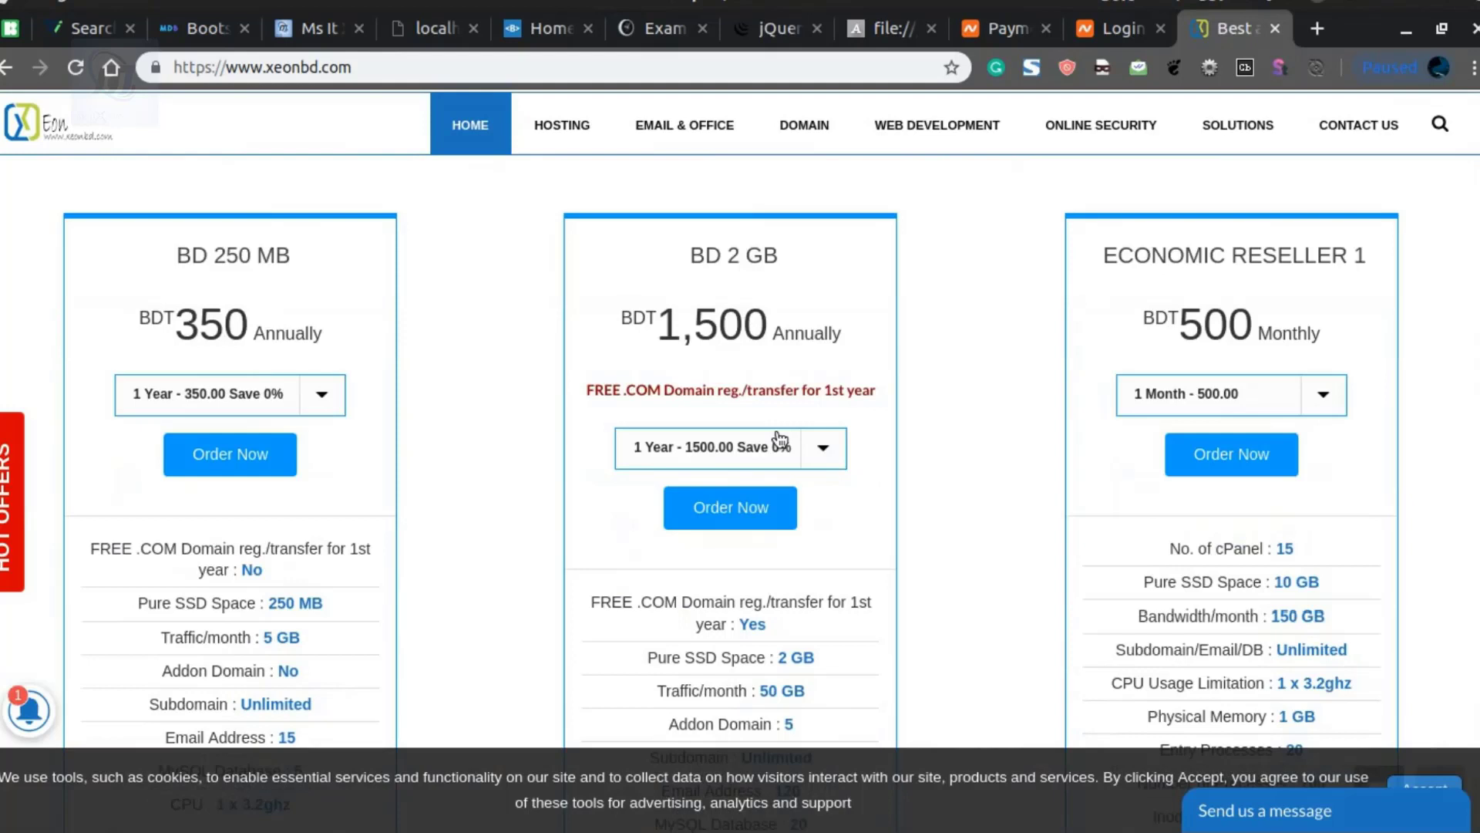
scroll(271, 388, "down", 1)
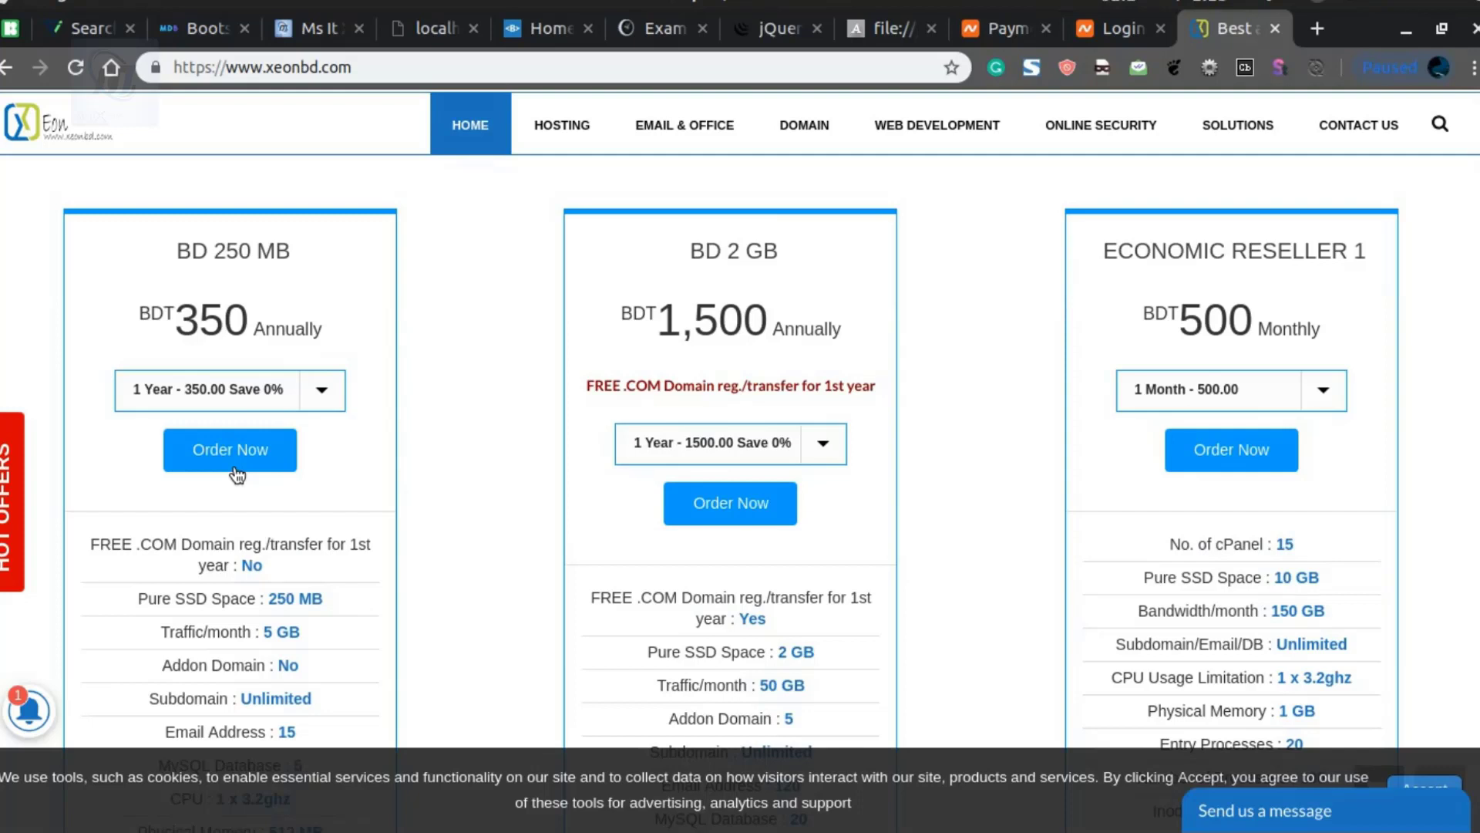
Step: Start an order for the BD 250 MB annual hosting plan
left_click(229, 450)
scroll(285, 446, "down", 10)
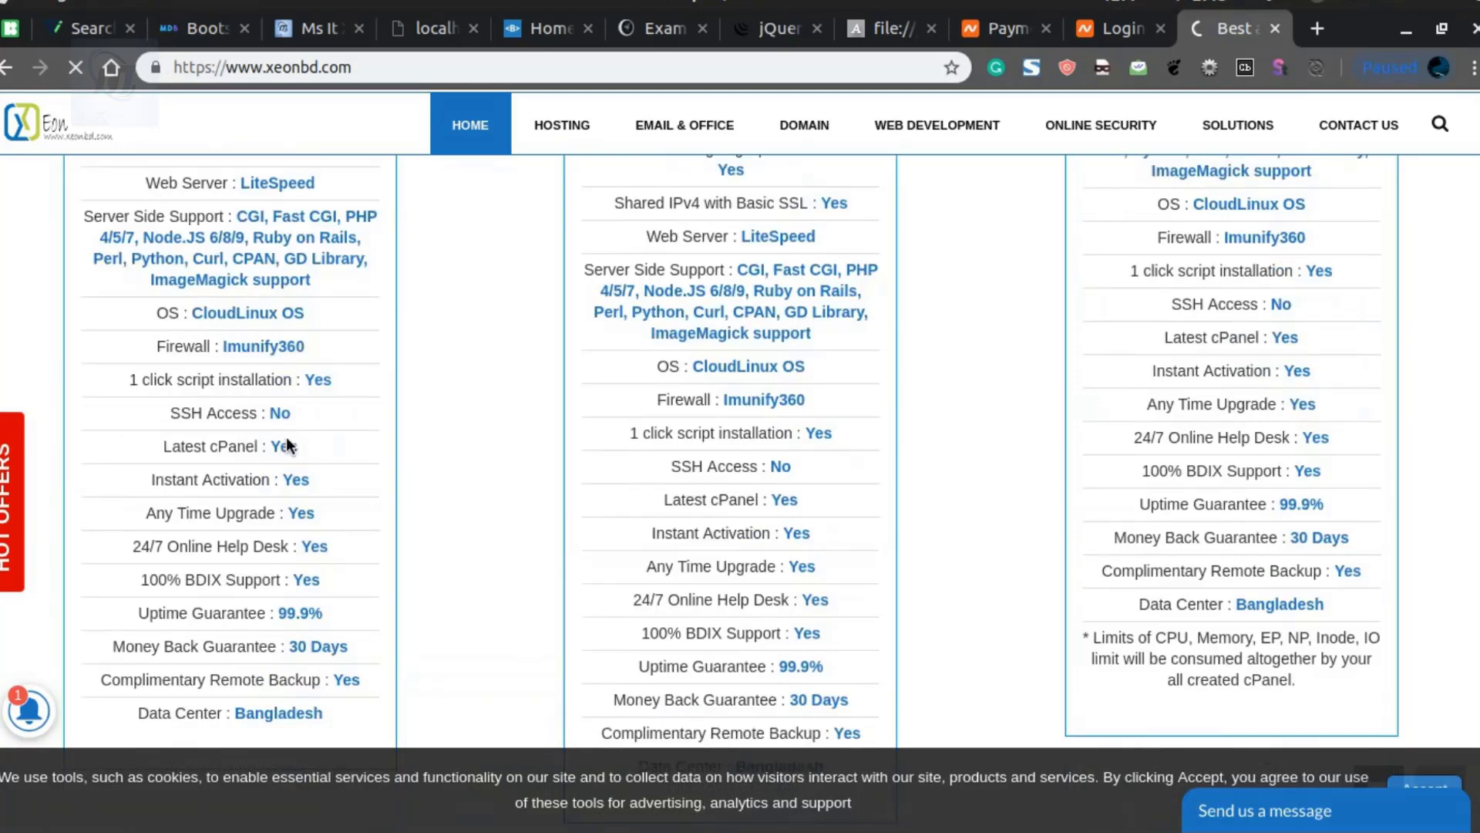
scroll(286, 441, "up", 2)
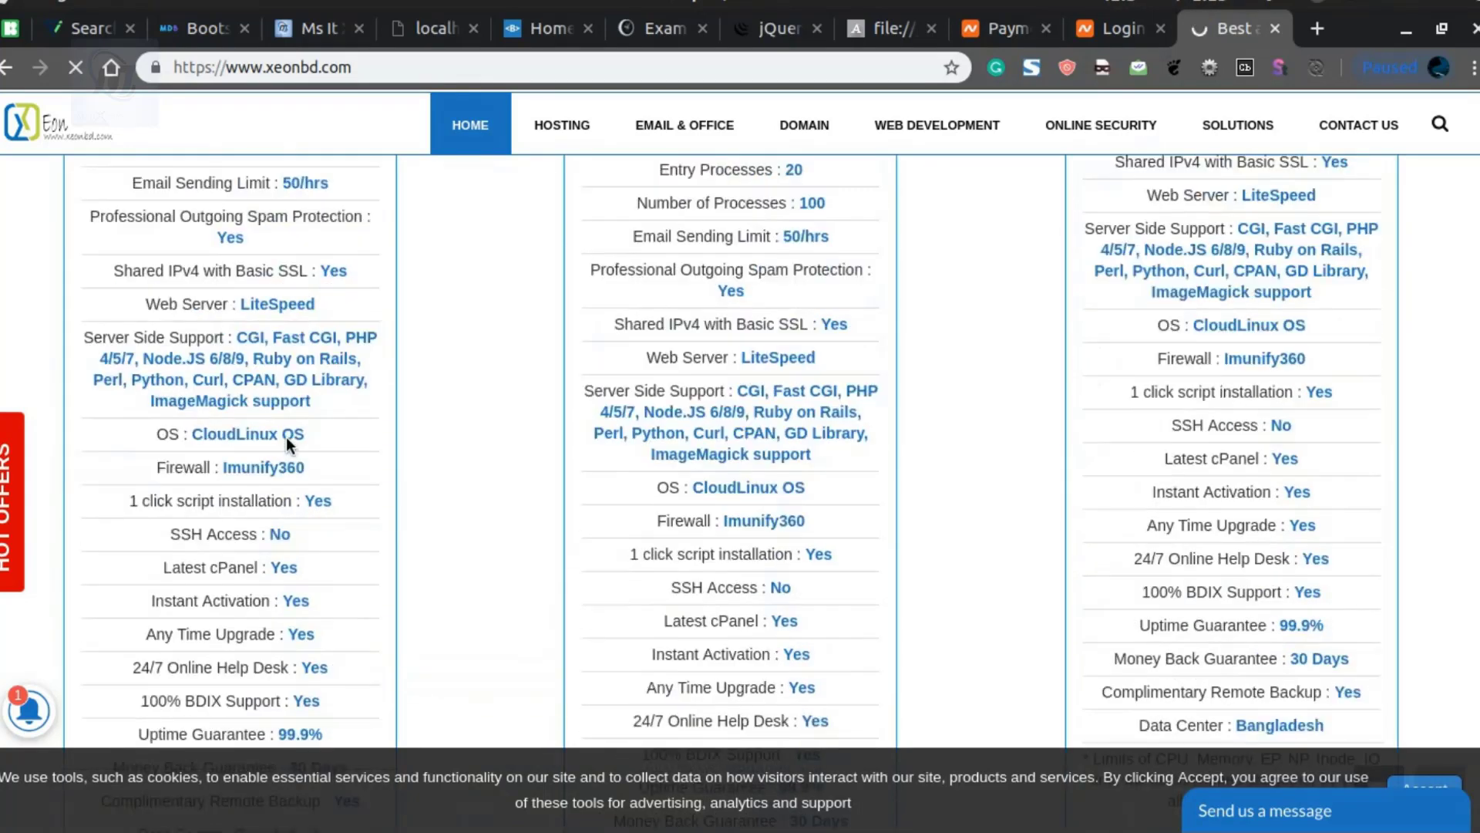
scroll(285, 436, "up", 2)
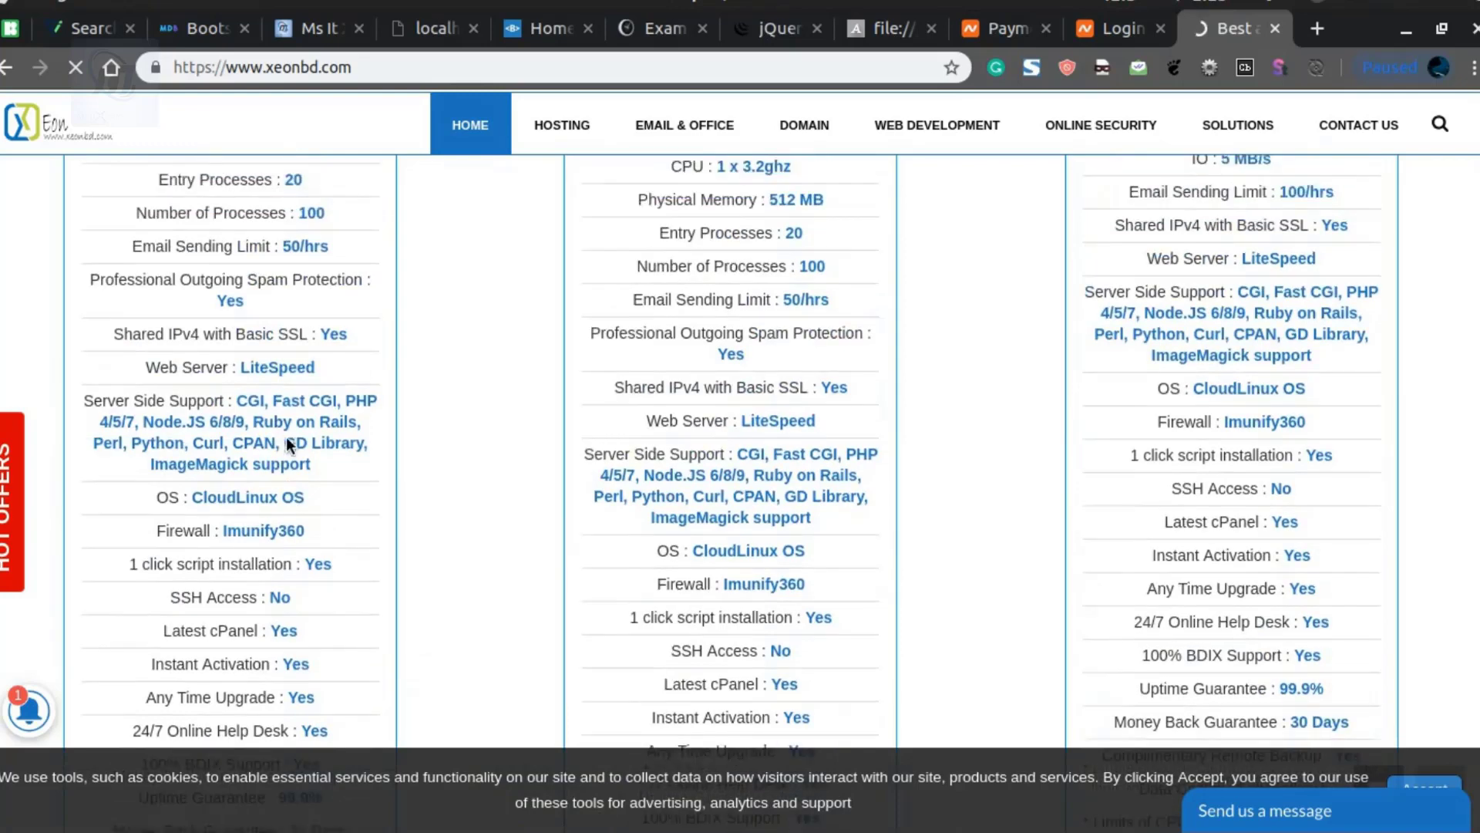
scroll(285, 436, "up", 2)
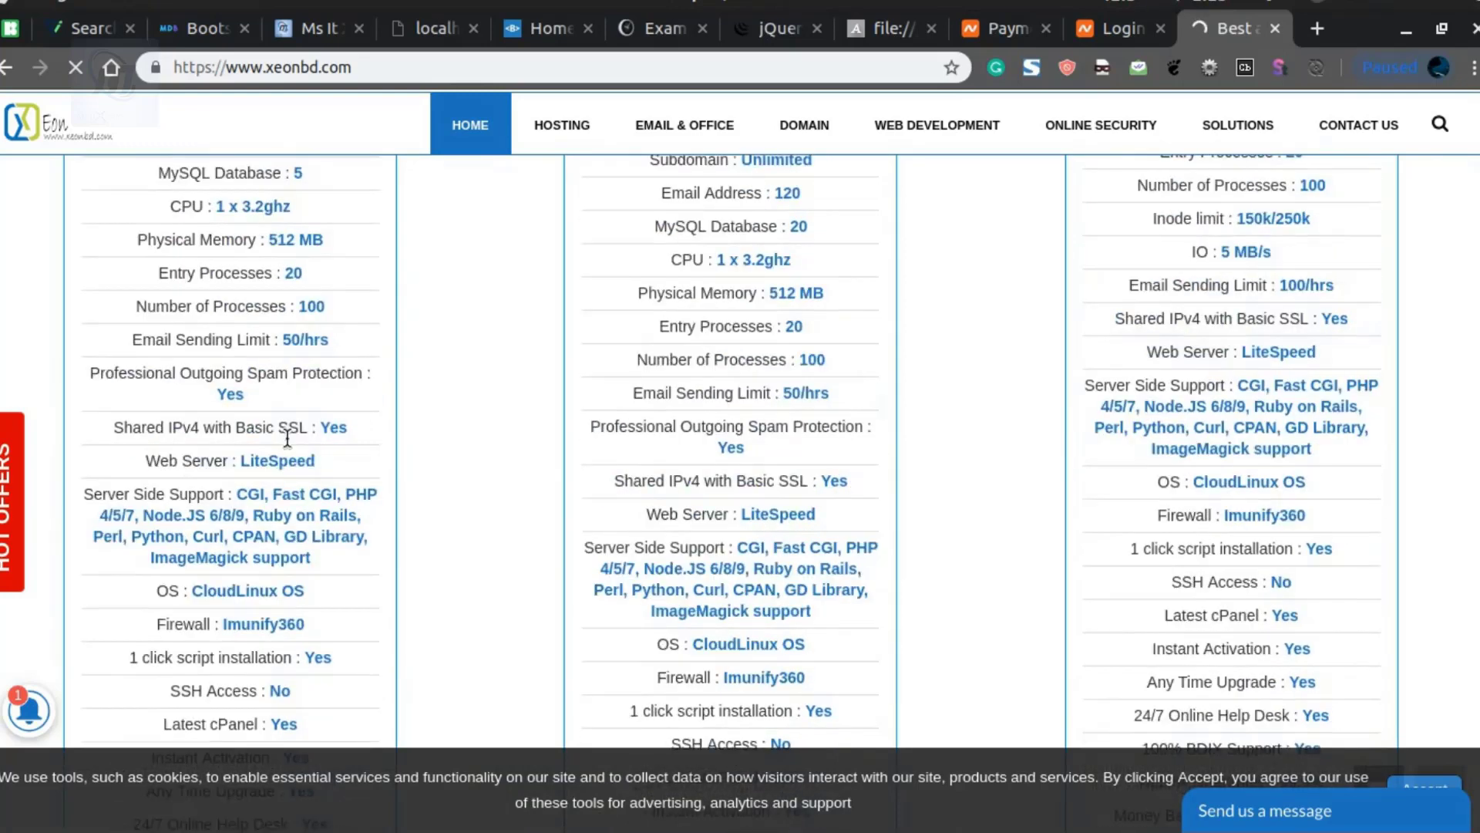
scroll(286, 438, "up", 2)
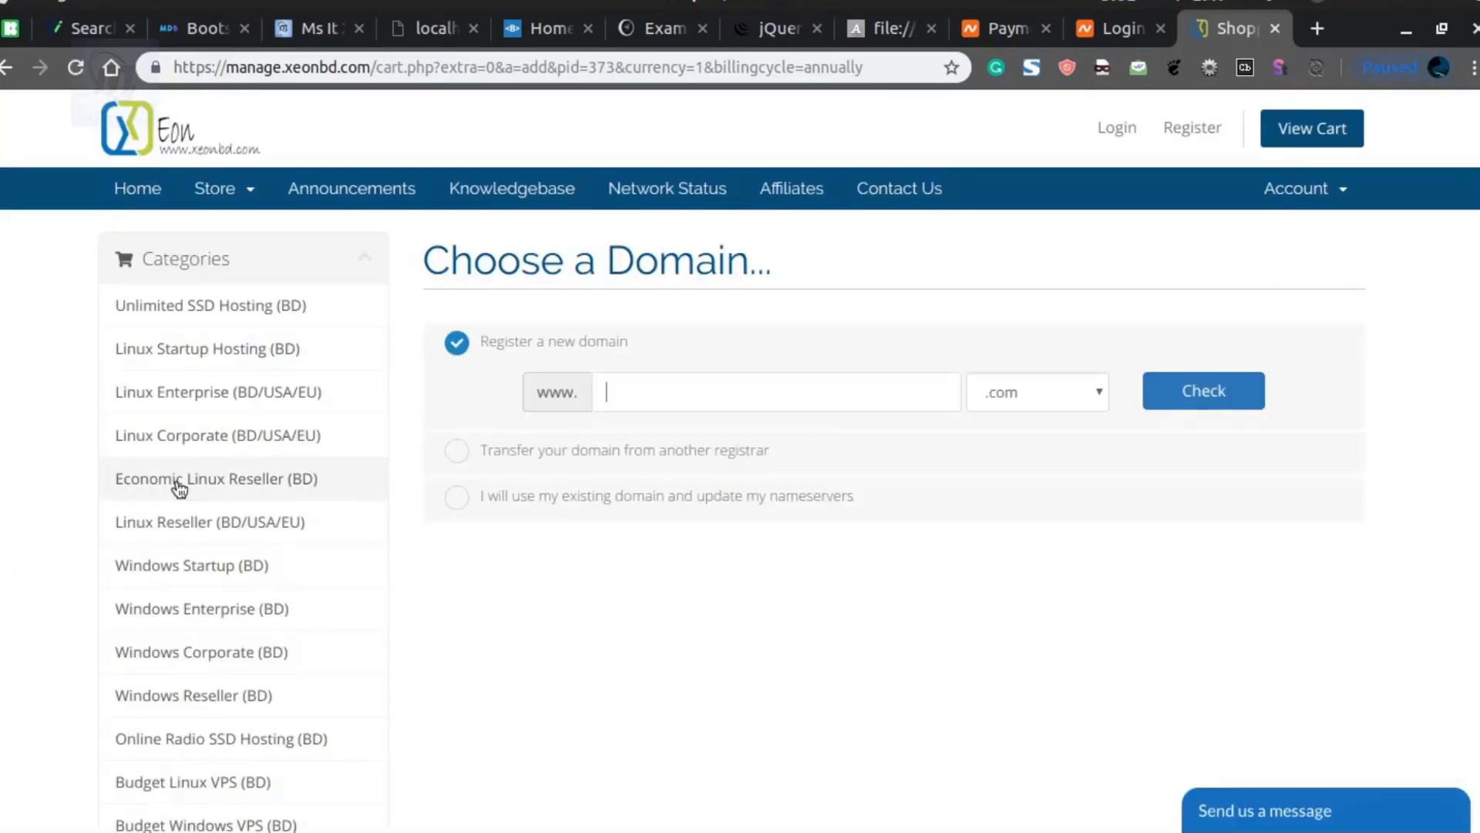
Step: Search msitxpress with the .net extension and continue with the available msitxpress.net domain
type("msitxpress")
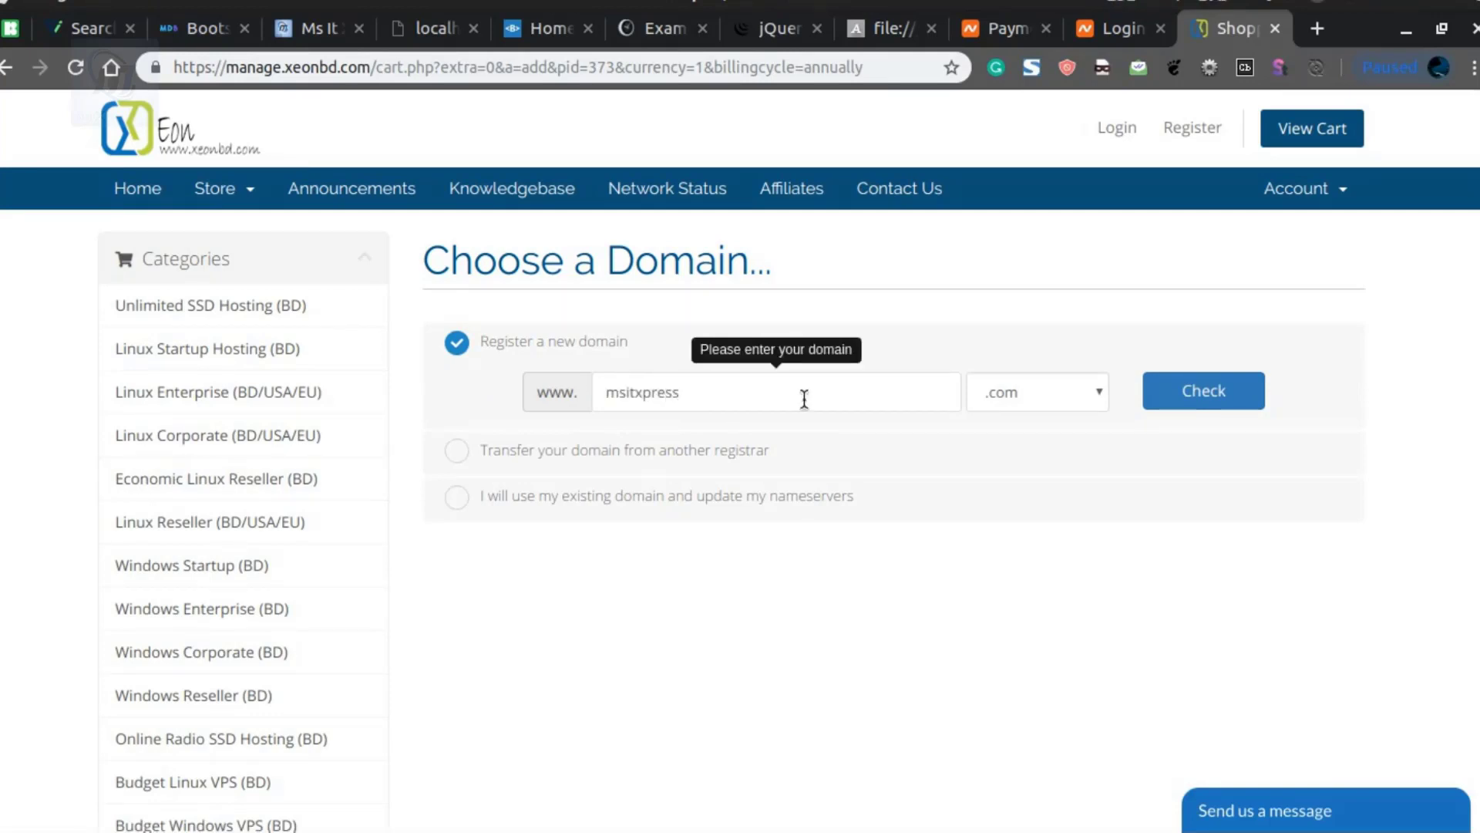
left_click(1075, 405)
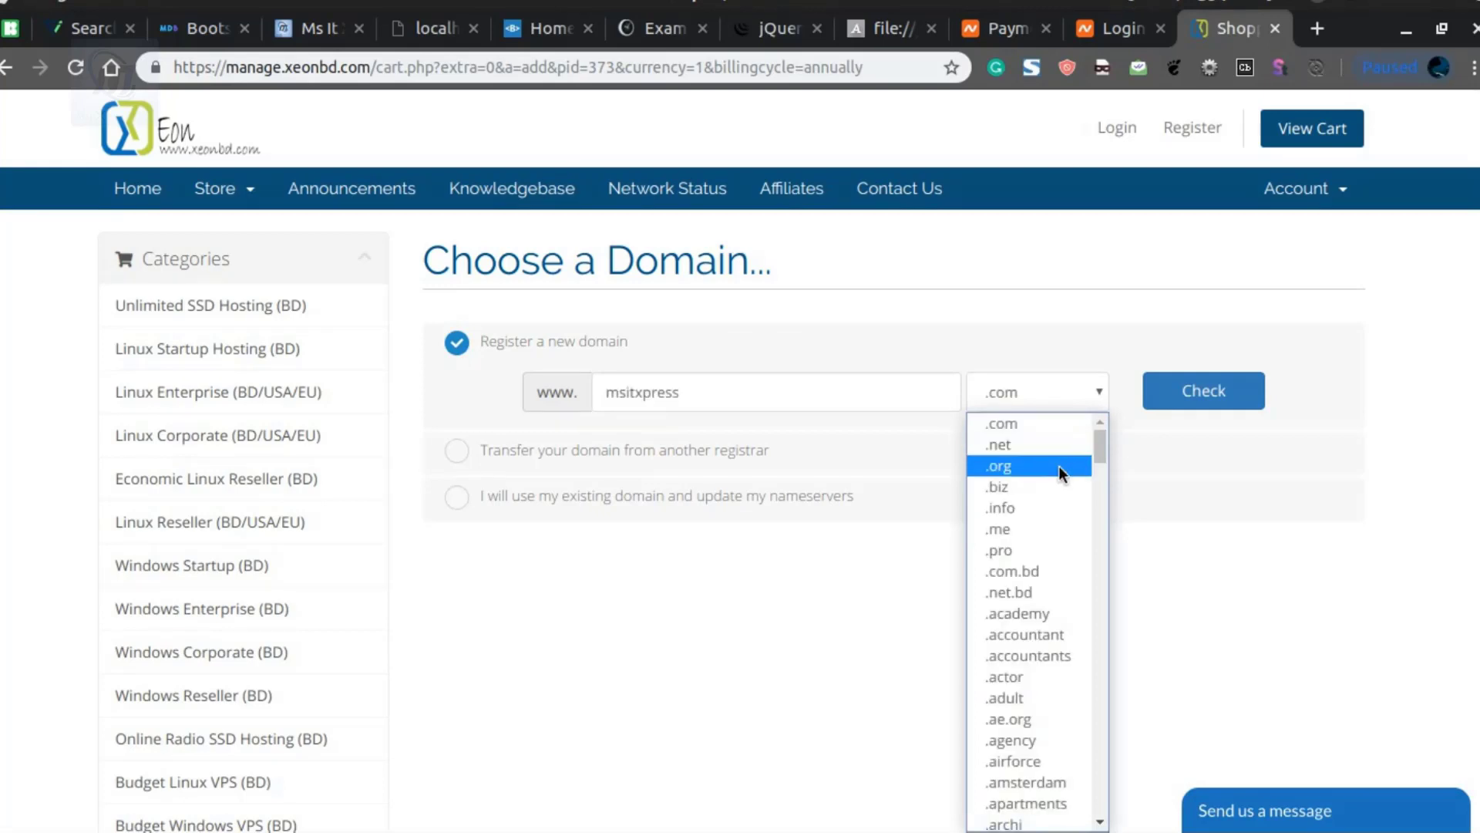
left_click(1056, 450)
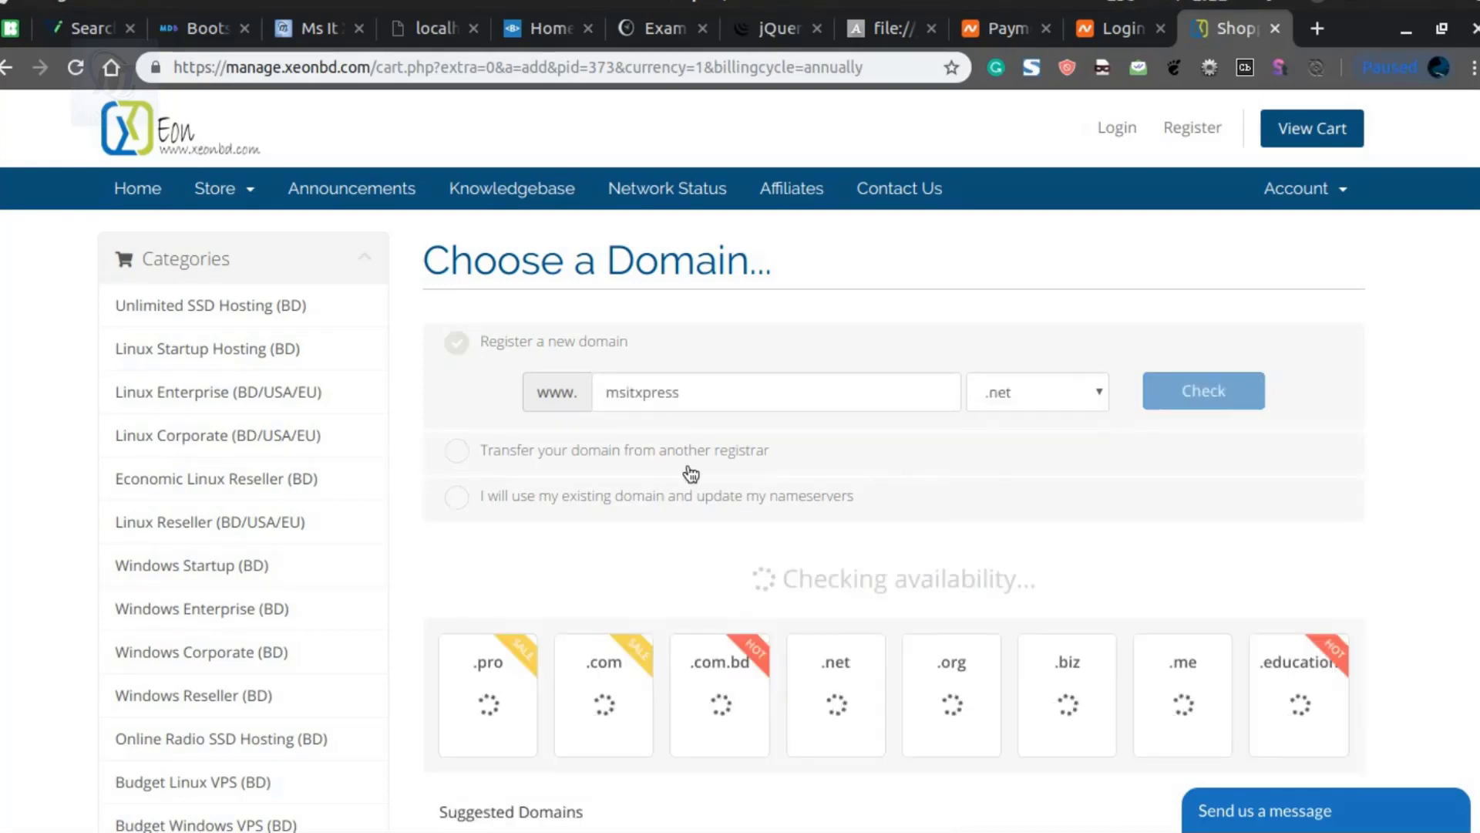
scroll(1066, 579, "down", 5)
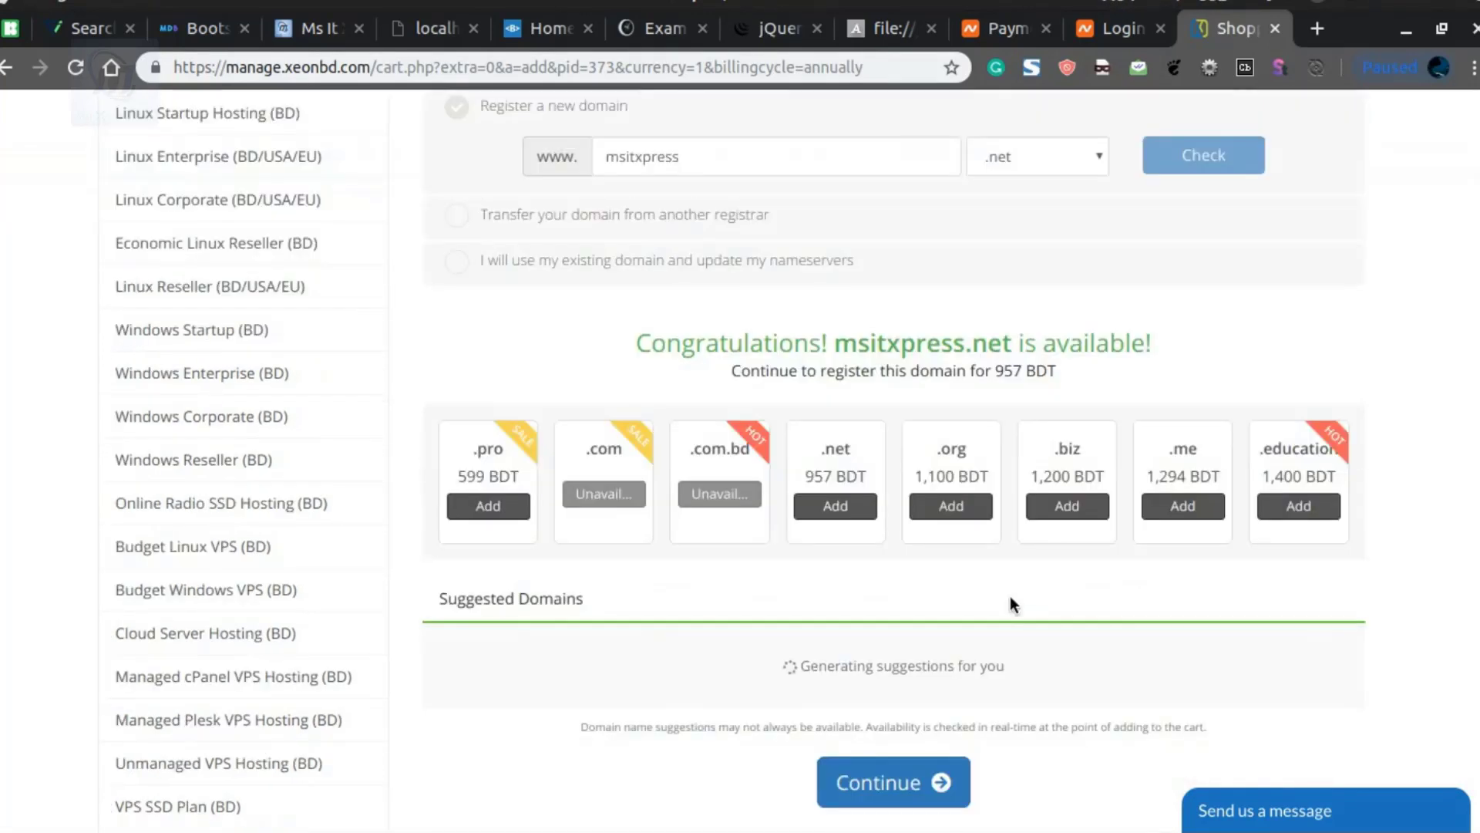
left_click(906, 445)
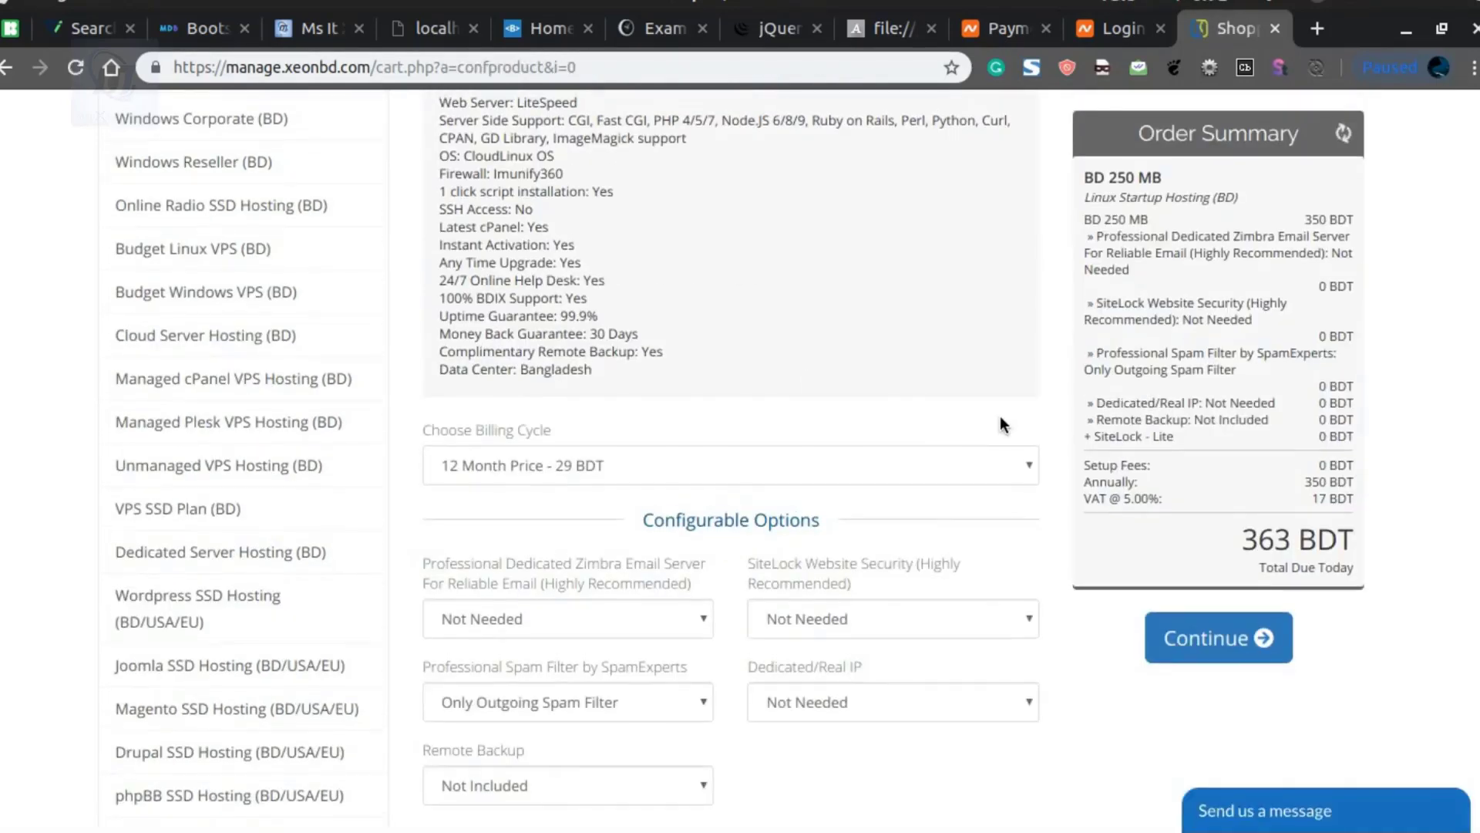
Step: Review the BD 250 MB plan configuration and try to proceed
scroll(1000, 415, "up", 7)
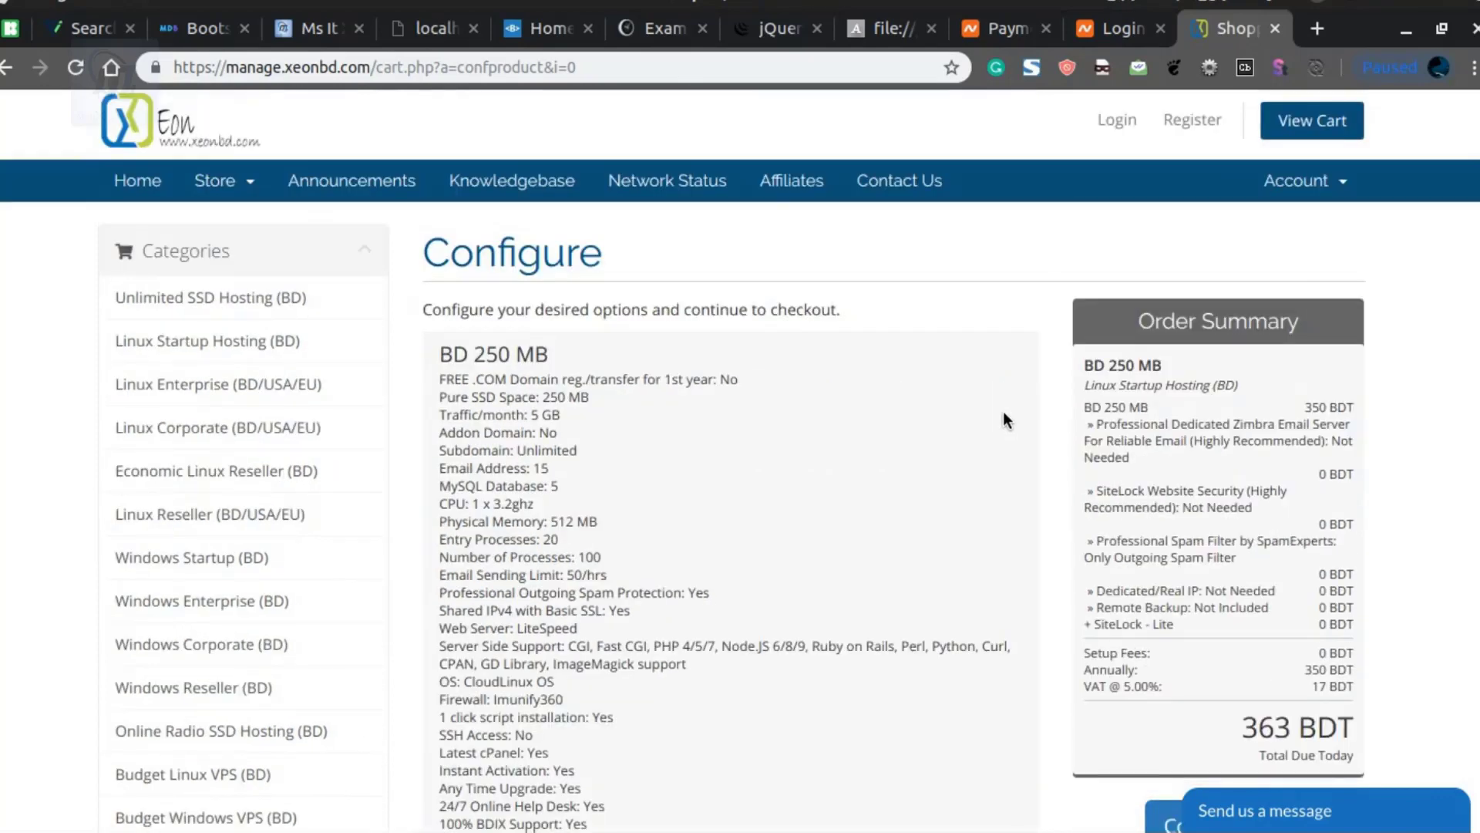
scroll(1003, 414, "down", 6)
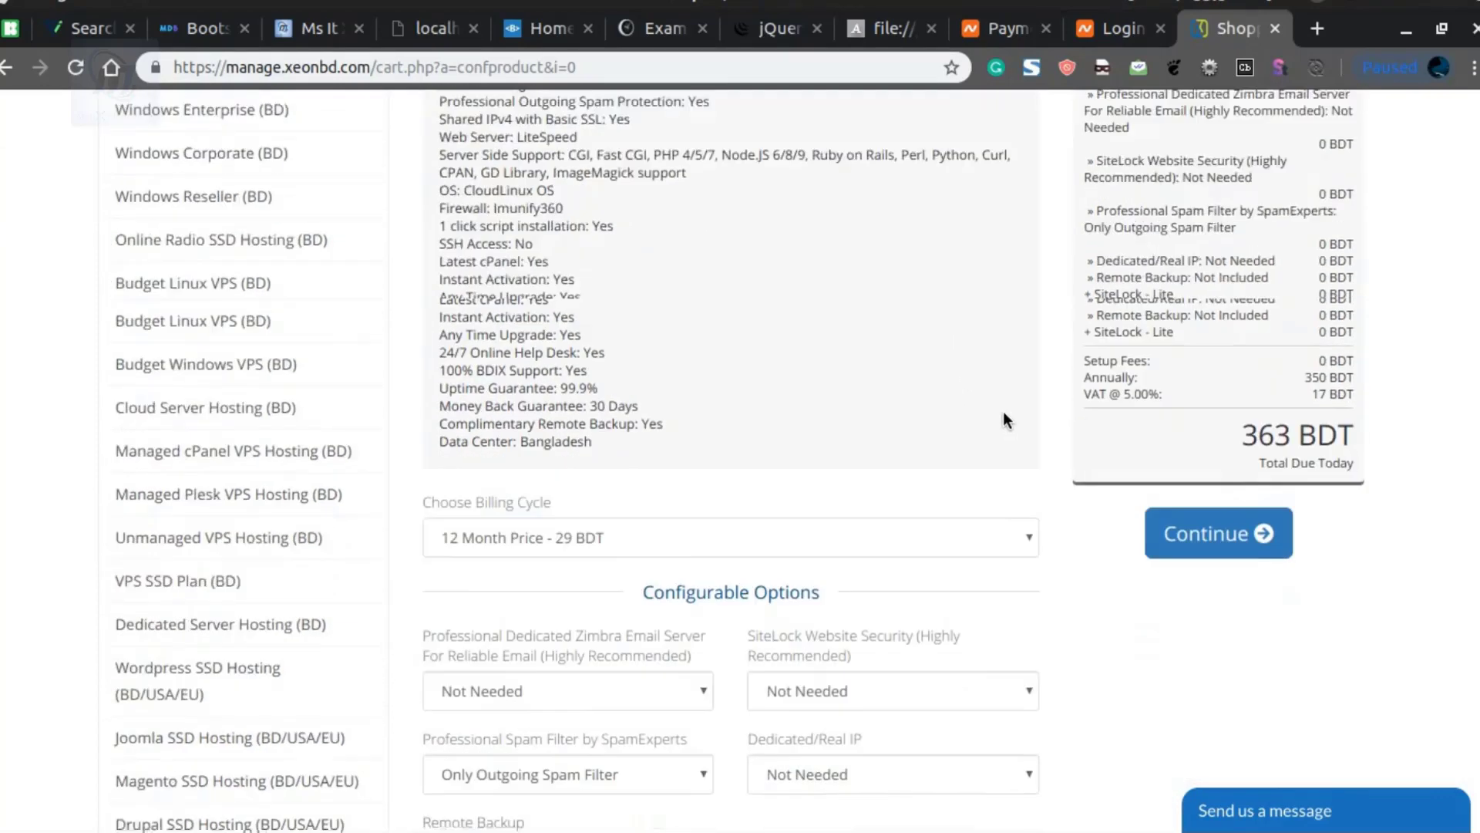
scroll(1004, 420, "down", 3)
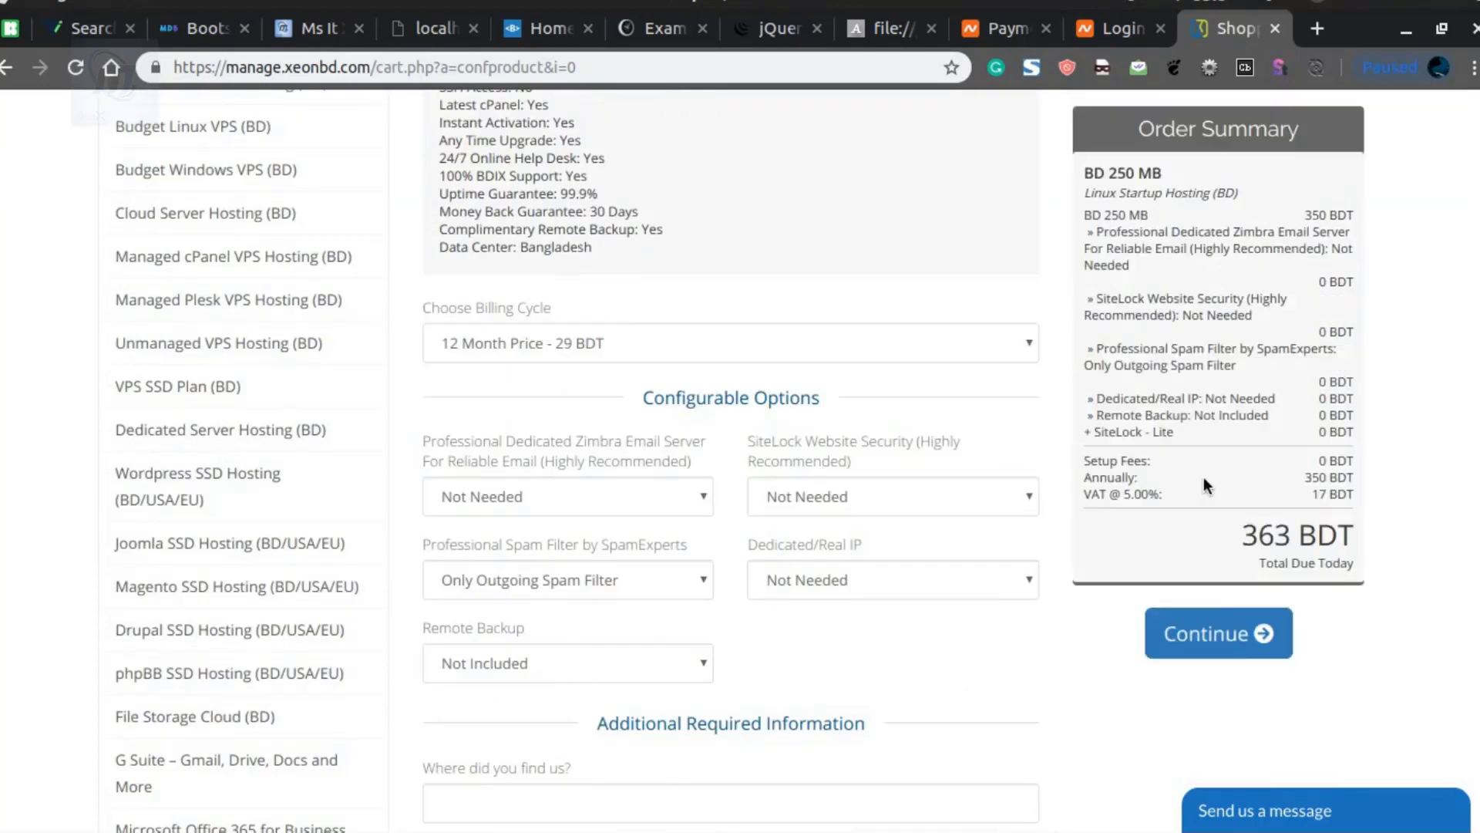
left_click(1243, 654)
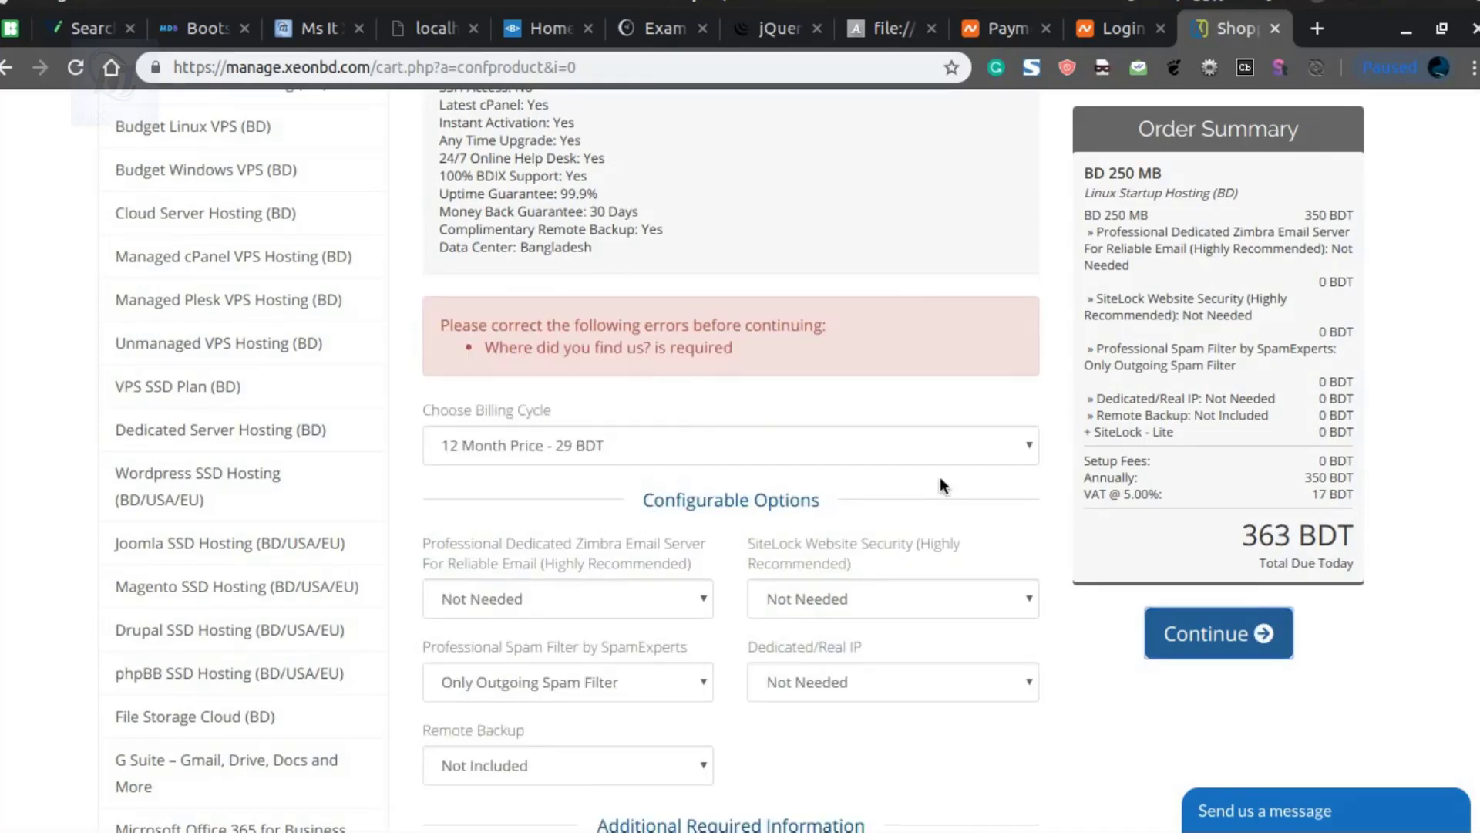
Step: Answer 'Where did you find us?' with msitxpress.com and submit the plan configuration
scroll(940, 484, "up", 8)
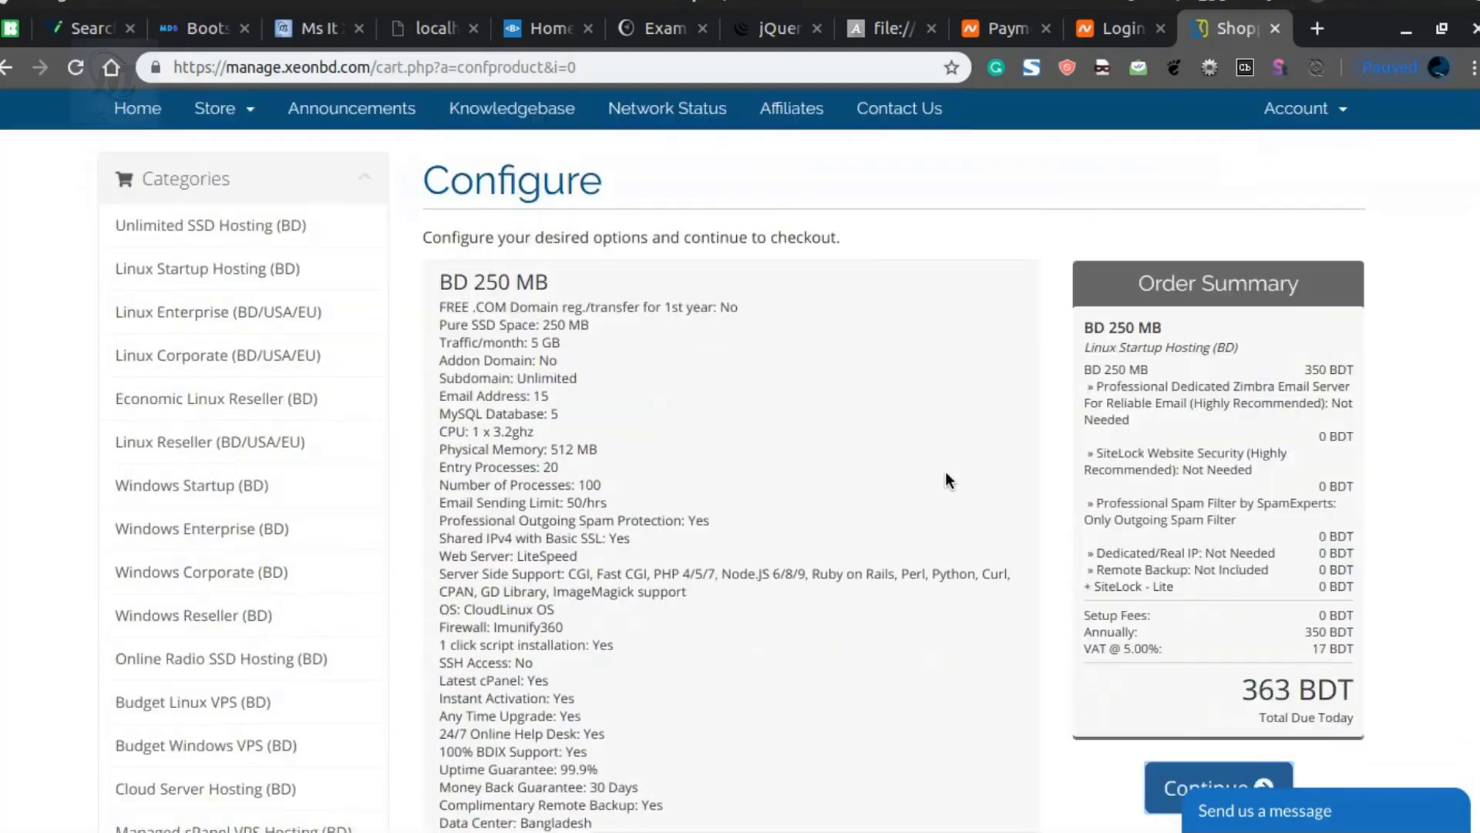
scroll(946, 473, "down", 10)
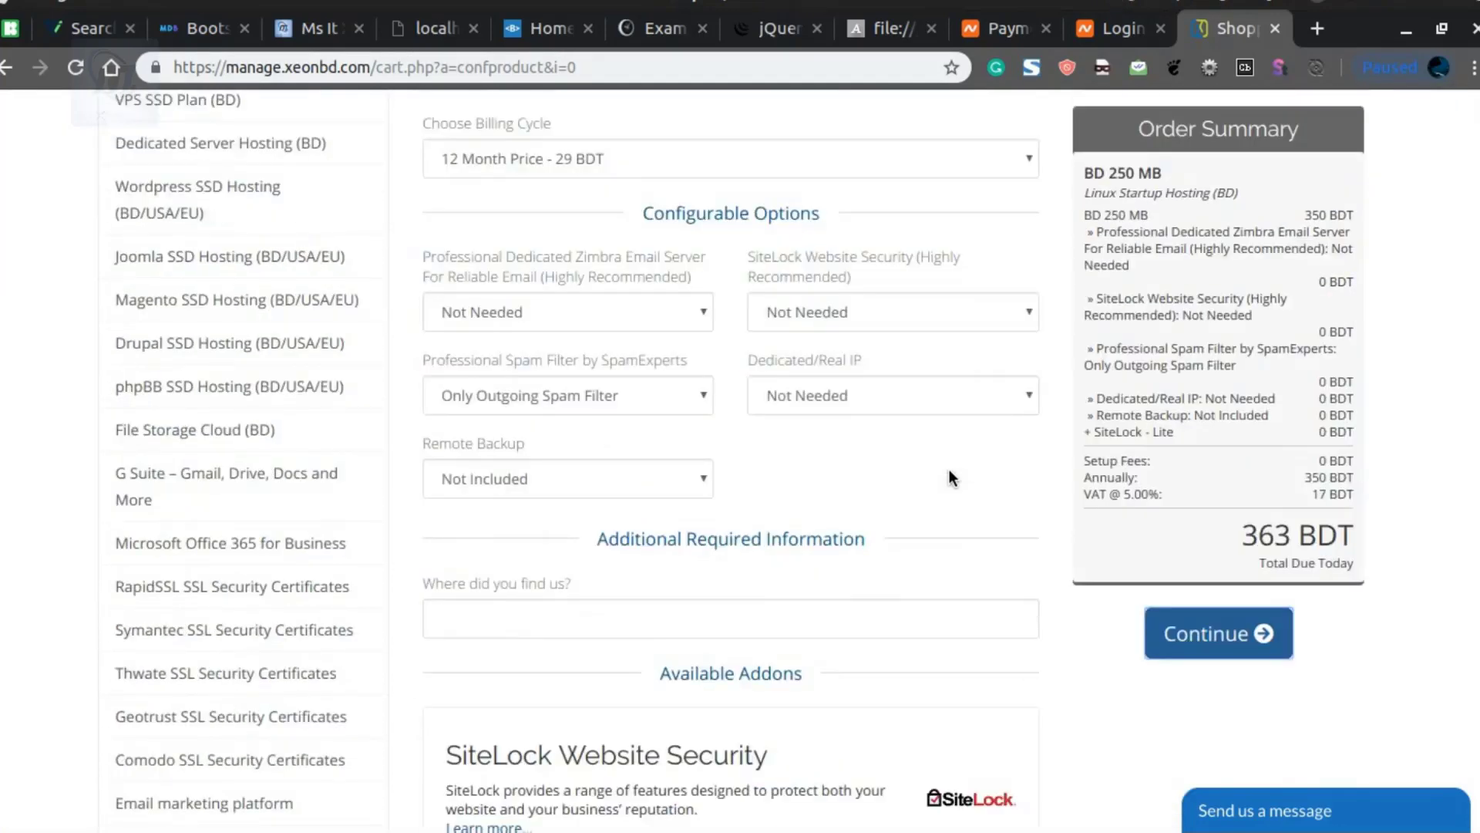
scroll(950, 478, "down", 4)
left_click(585, 330)
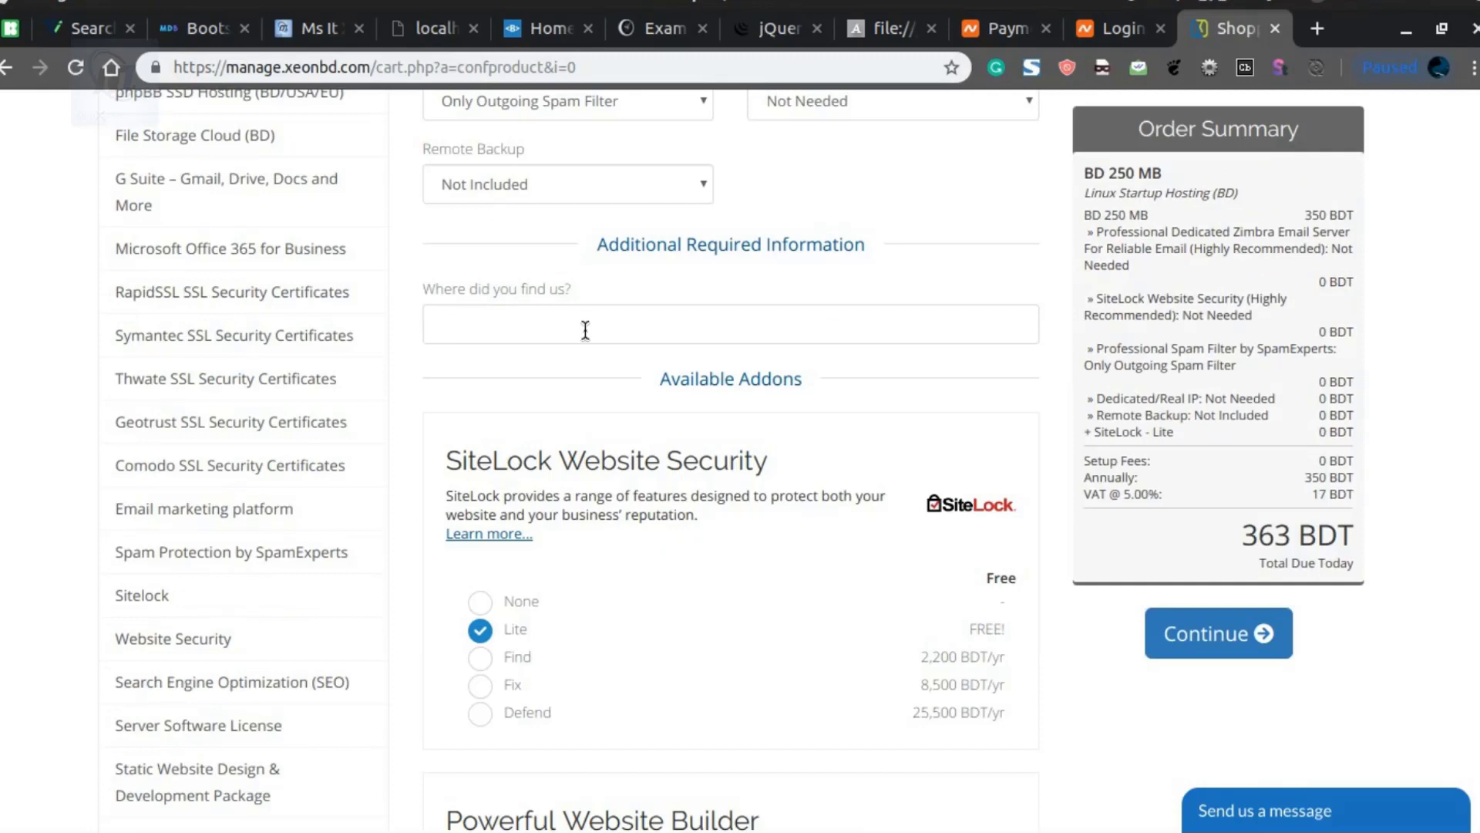
type("msitxpress,com")
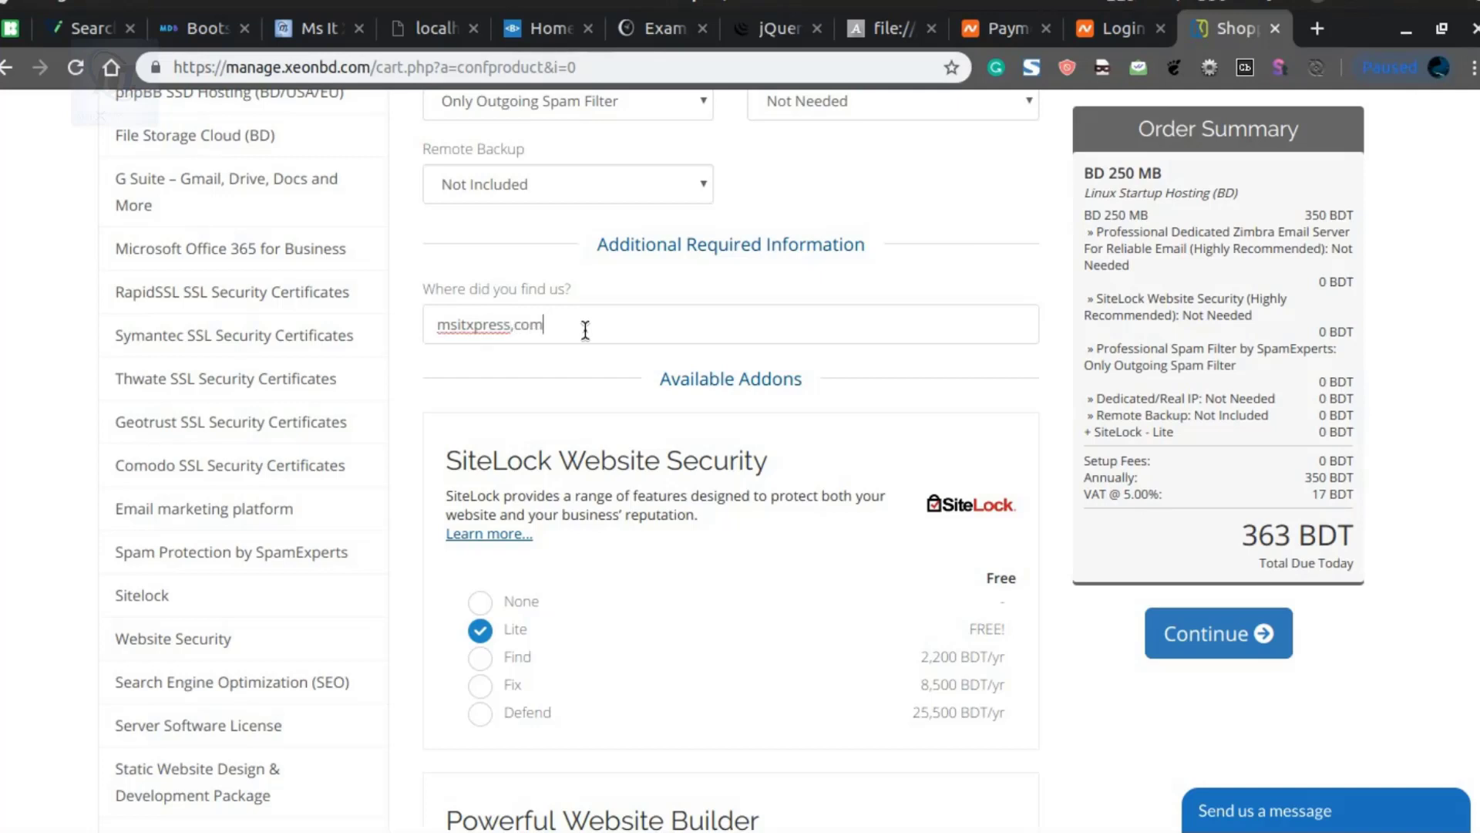
key("BackSpace")
type(".com")
scroll(561, 429, "down", 3)
scroll(646, 537, "down", 6)
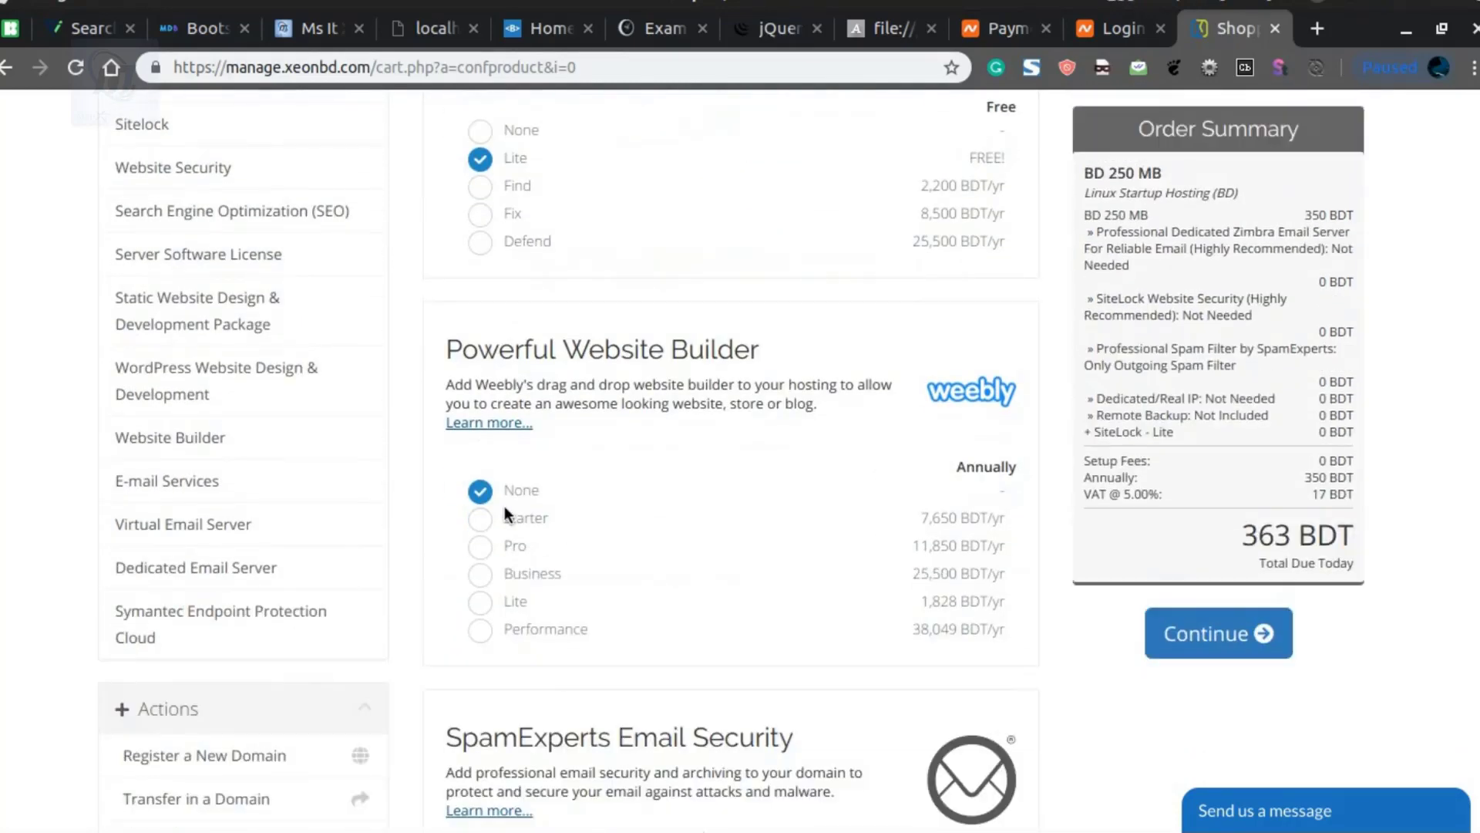
scroll(759, 485, "down", 7)
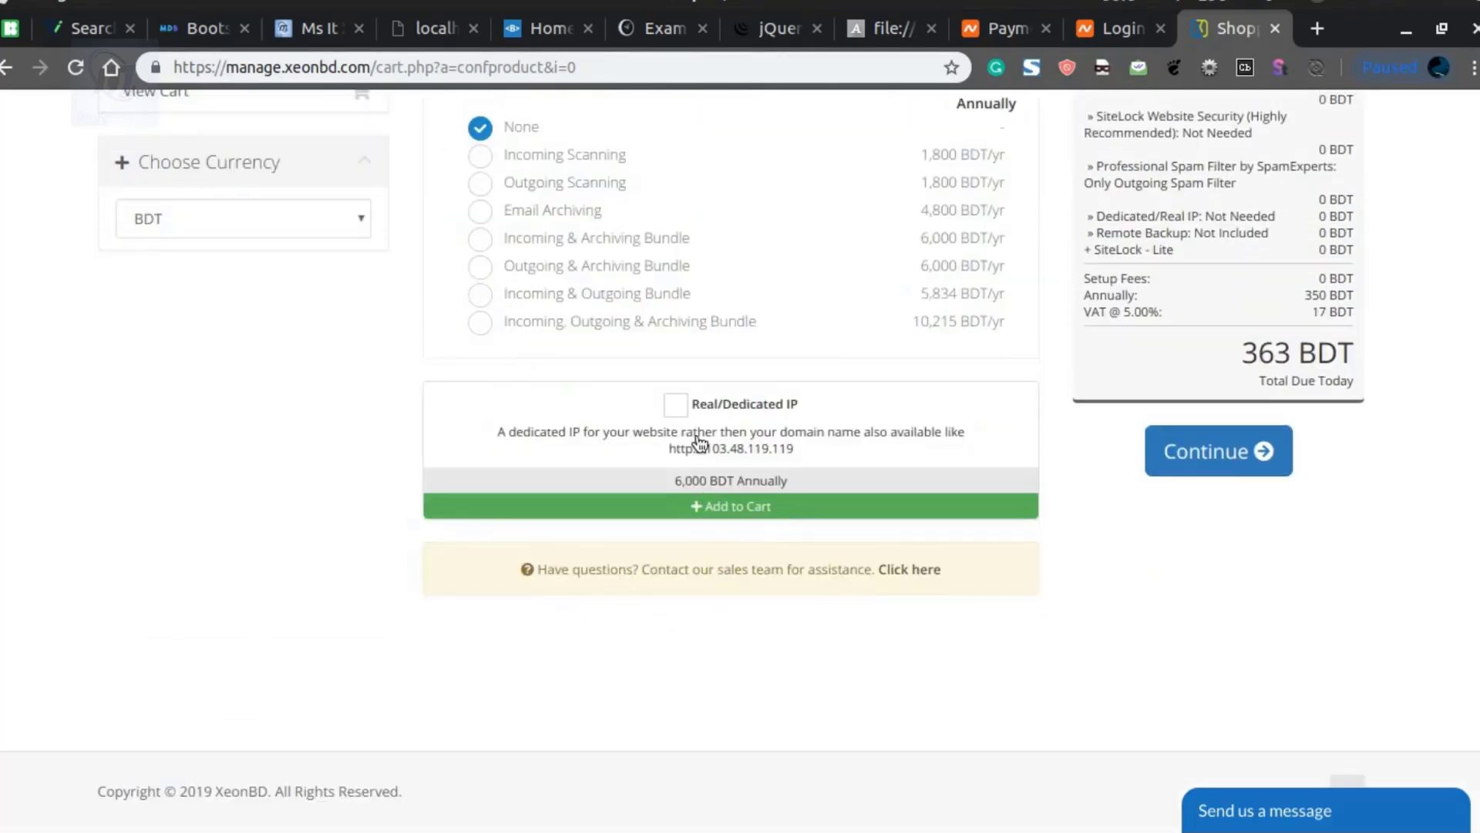
left_click(1215, 455)
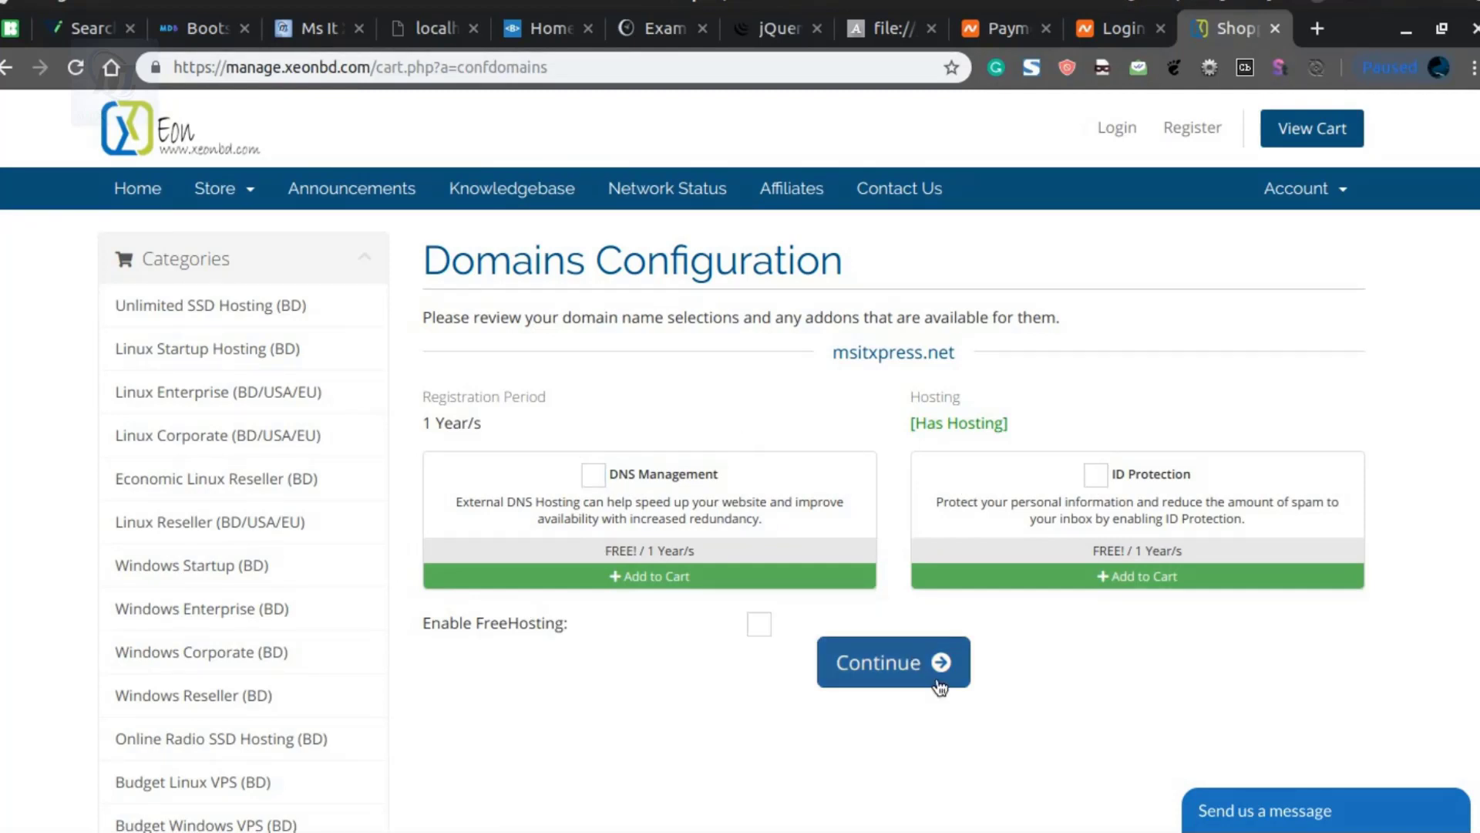
Step: Accept the msitxpress.net domain options, review the 1,368 BDT cart and go to checkout
left_click(867, 672)
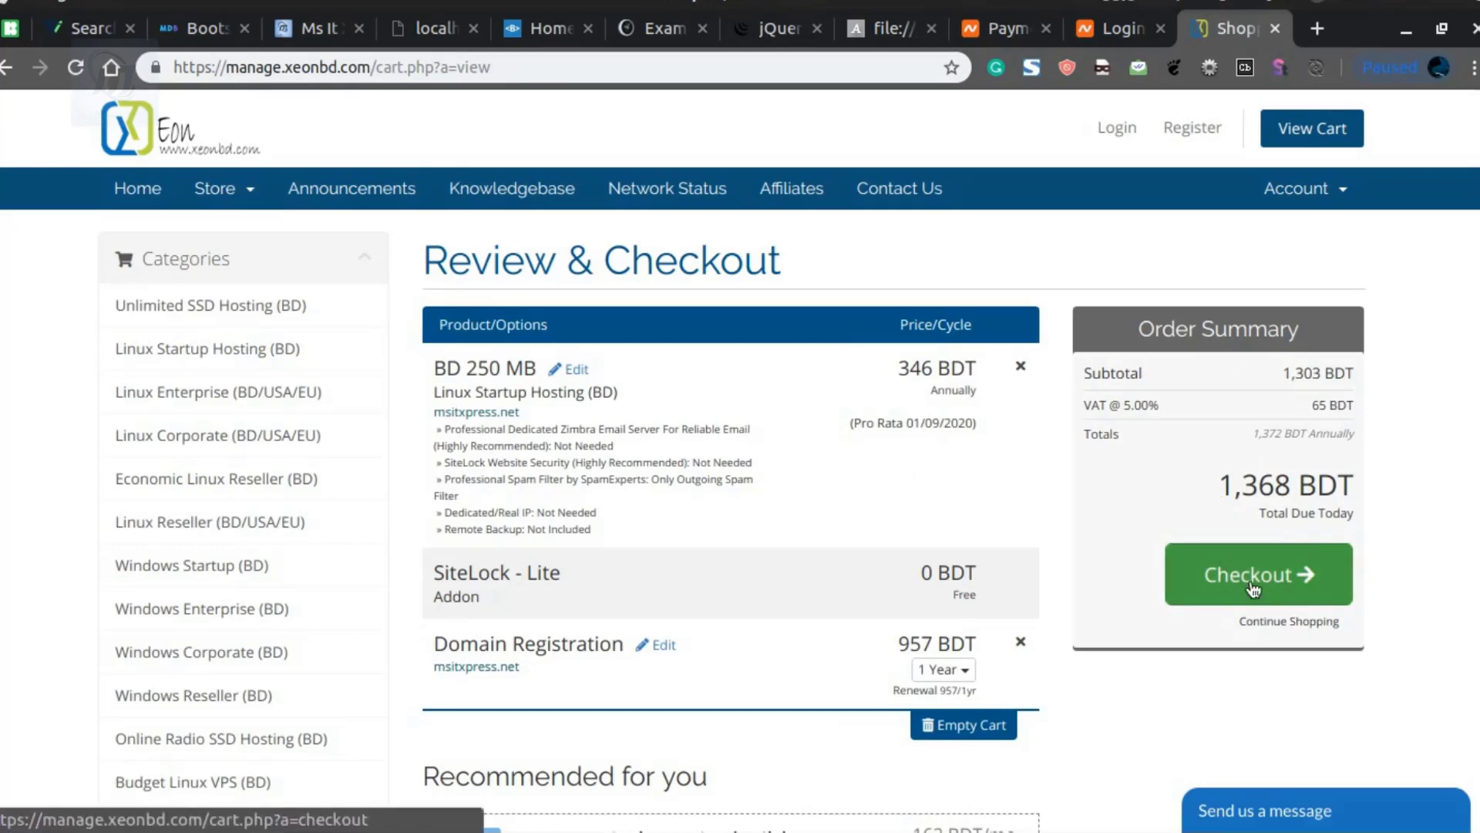
scroll(1251, 588, "down", 7)
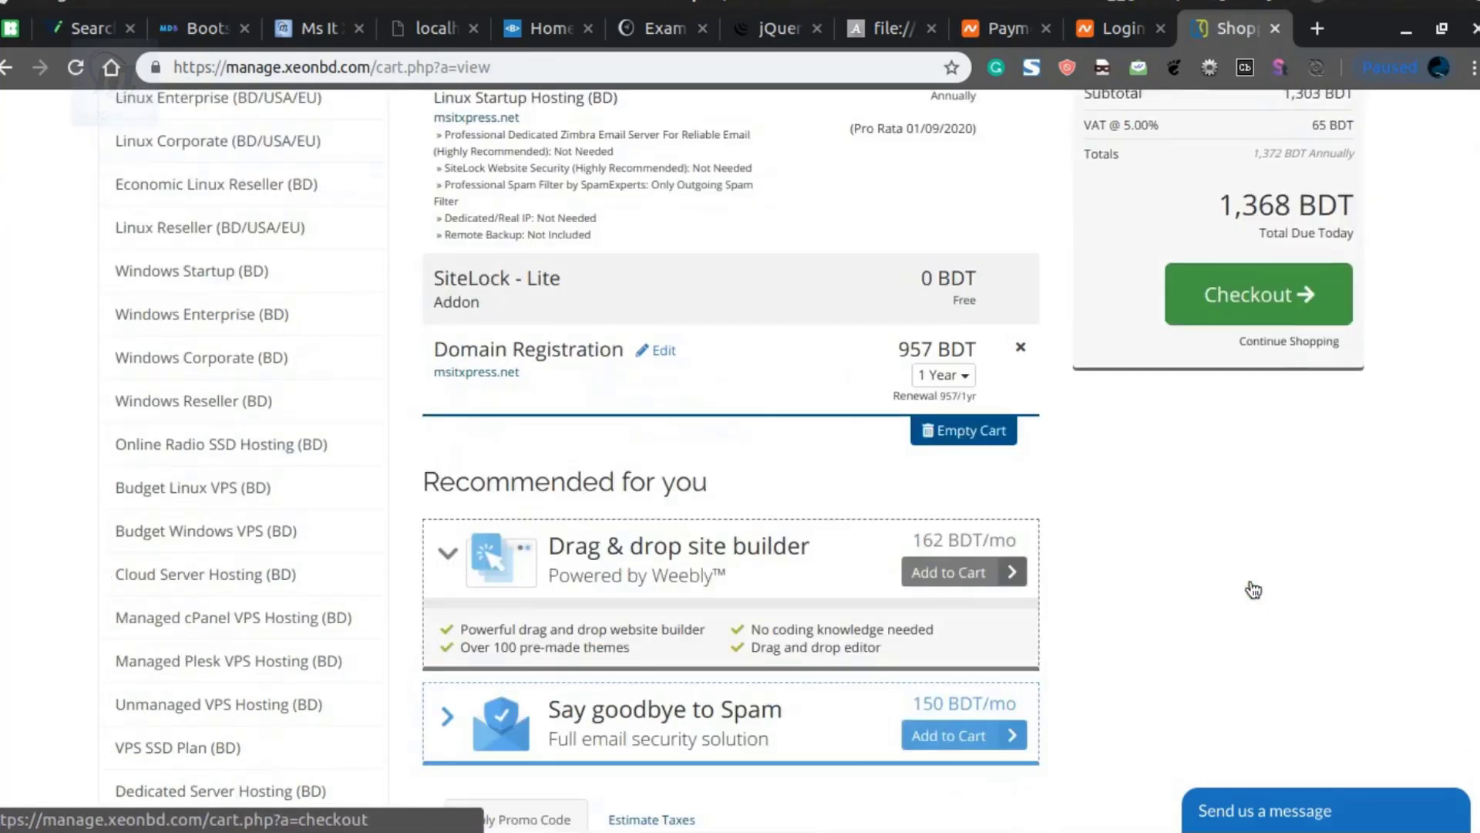
scroll(1252, 592, "up", 8)
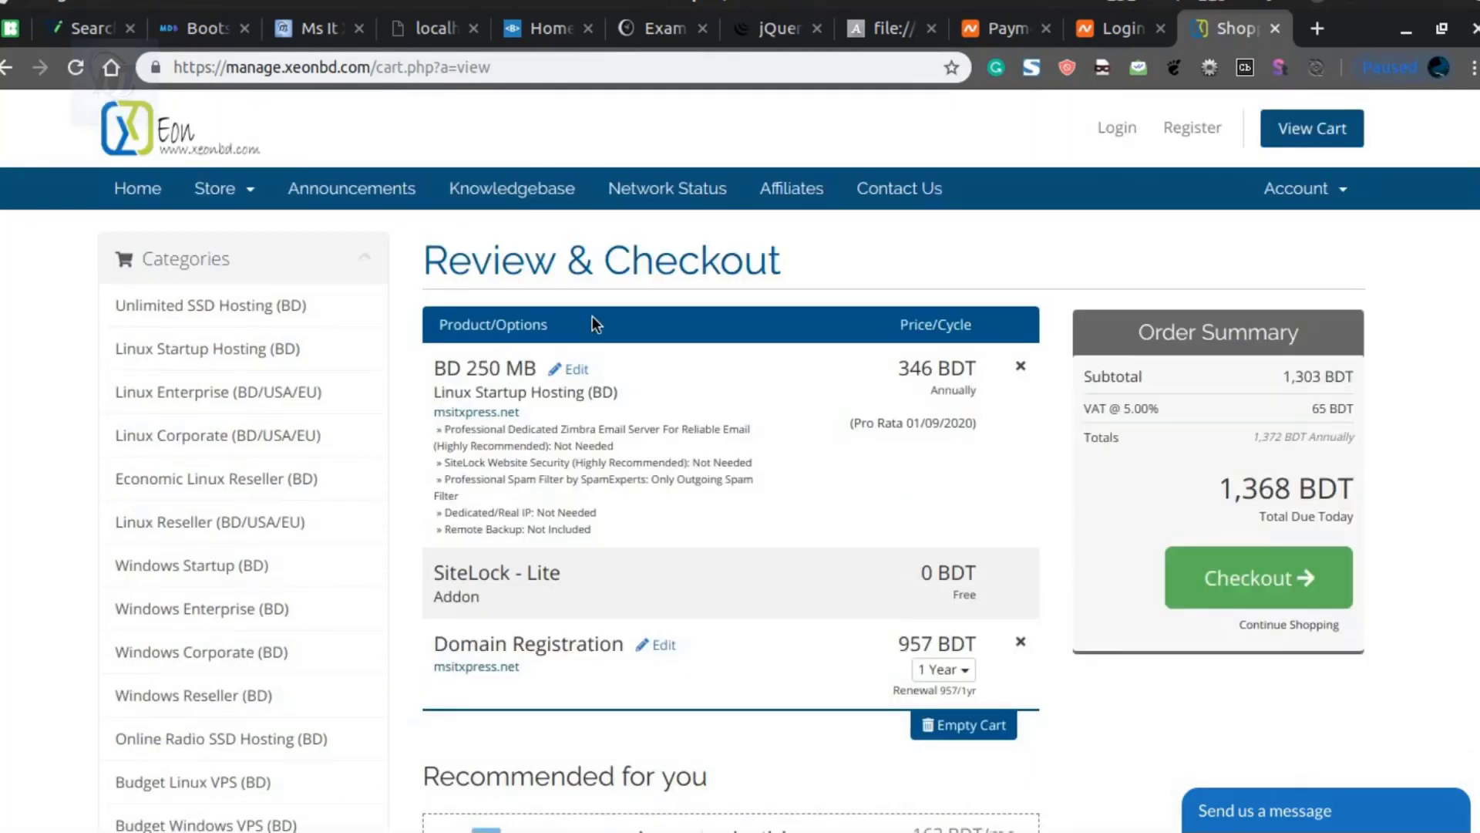
scroll(1039, 474, "down", 2)
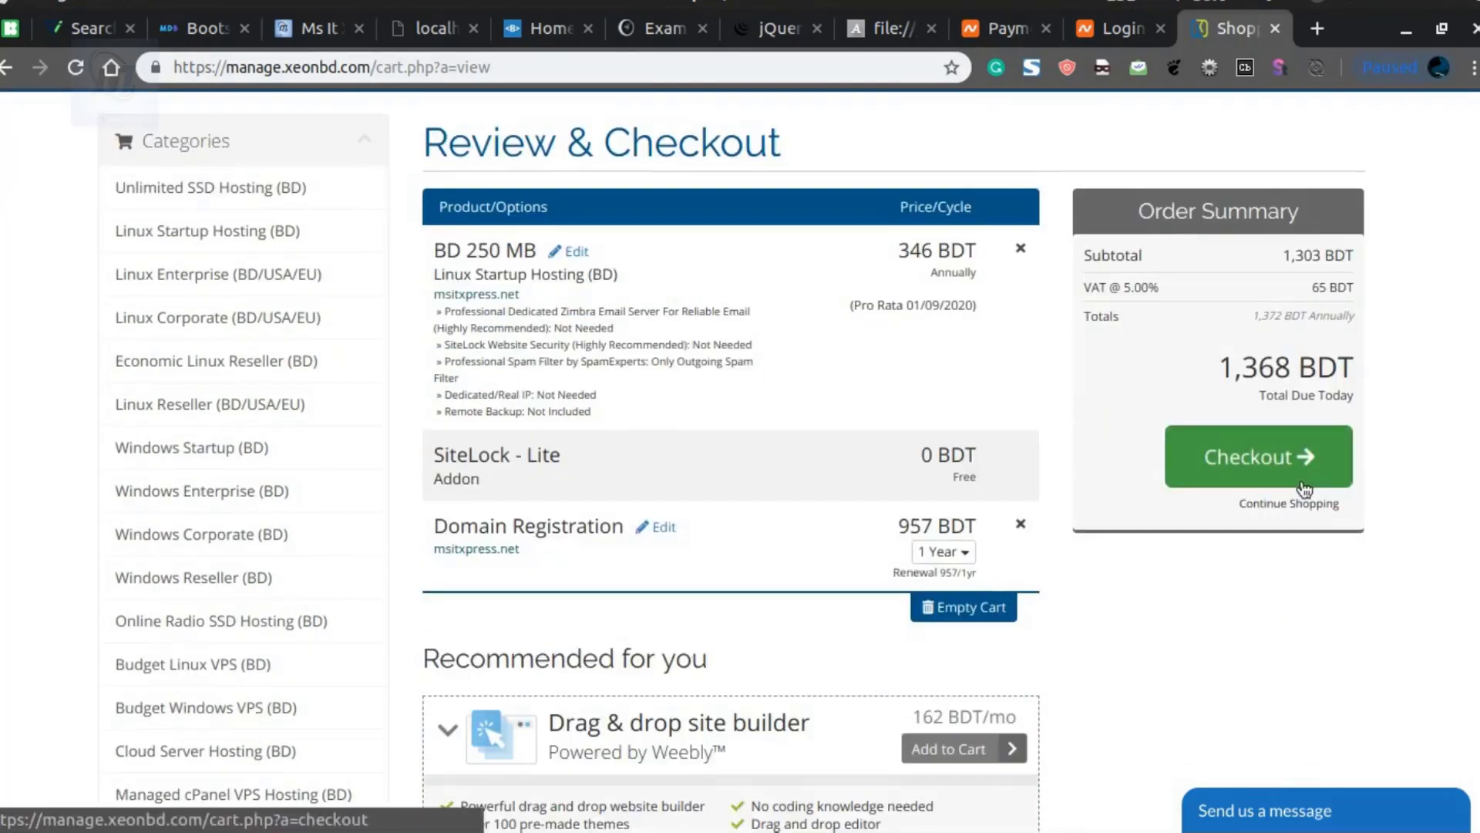
left_click(1302, 482)
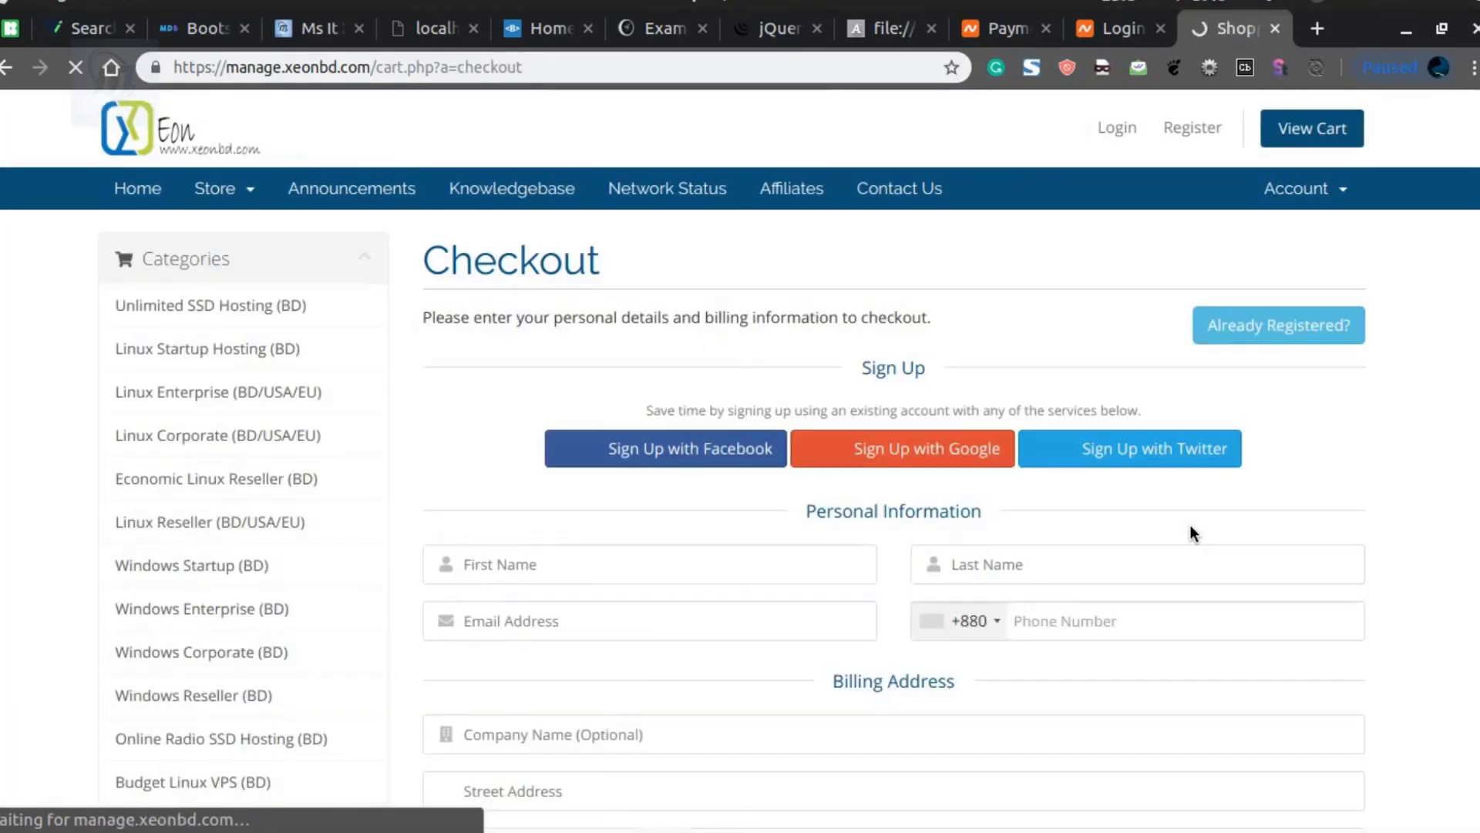
Step: Sign up with a Google account to fill personal details, then scroll to the 1,368 BDT payment details
left_click(901, 447)
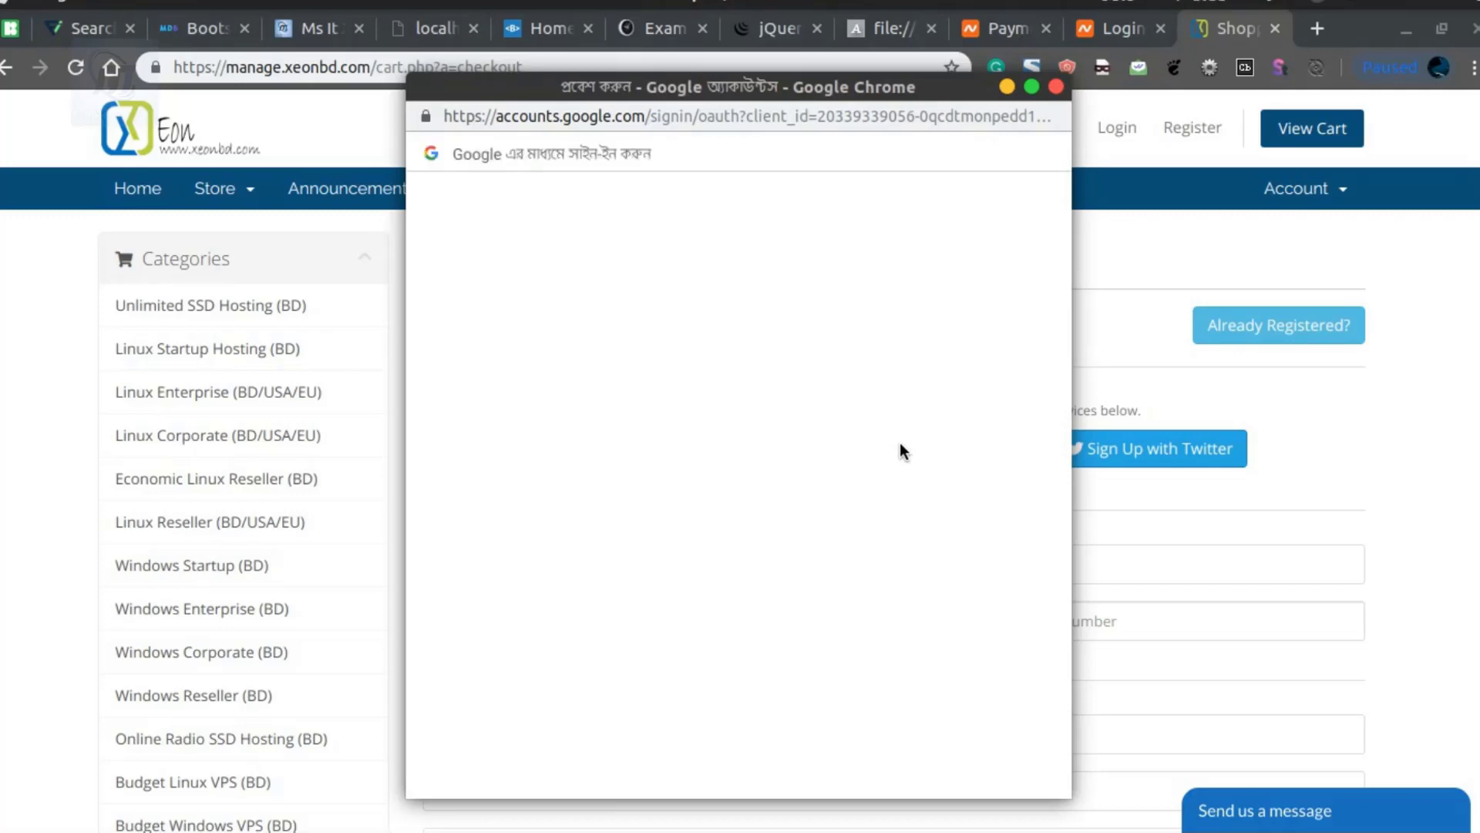
type("san04")
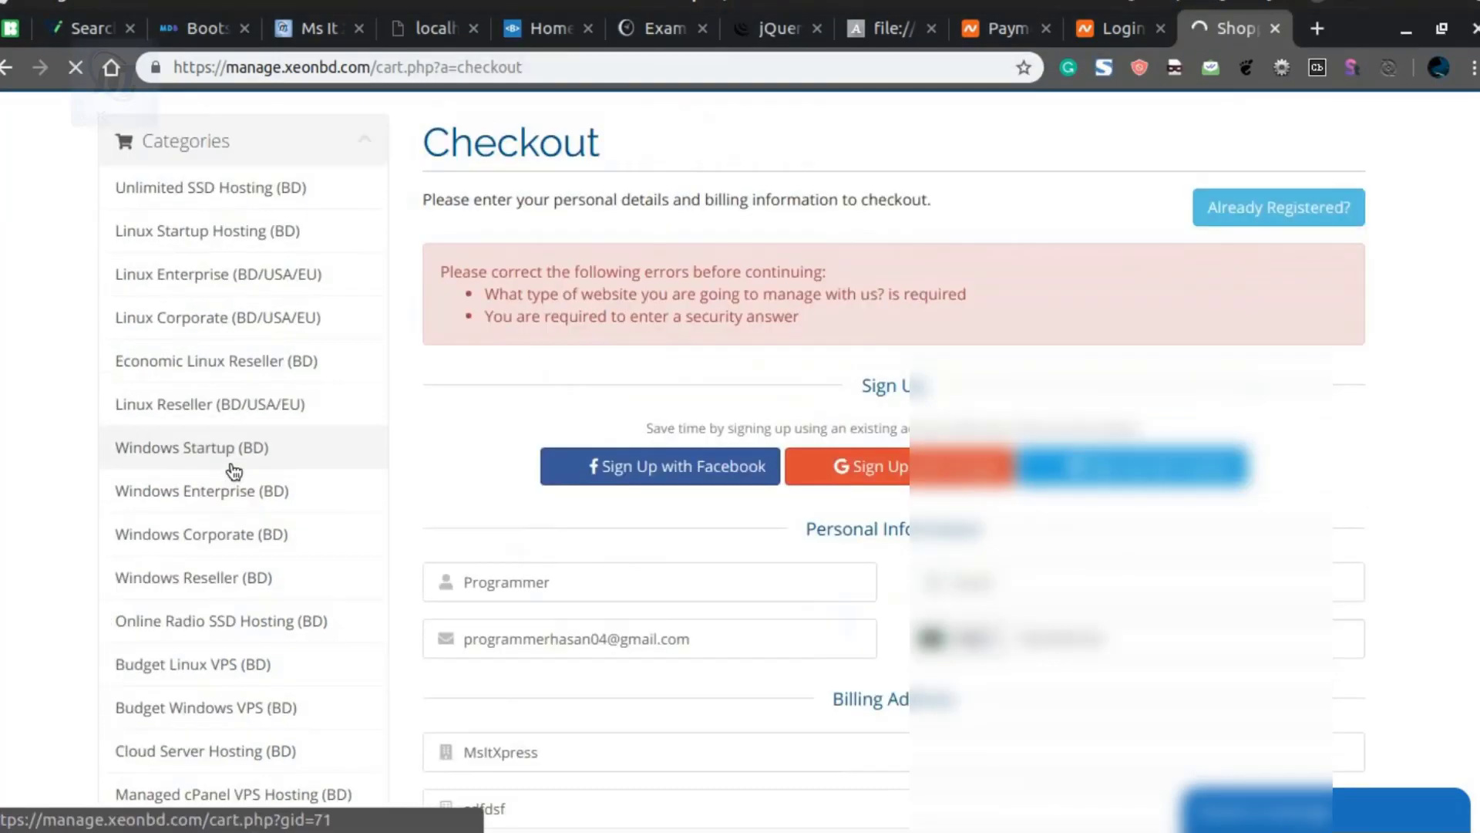
scroll(231, 469, "up", 2)
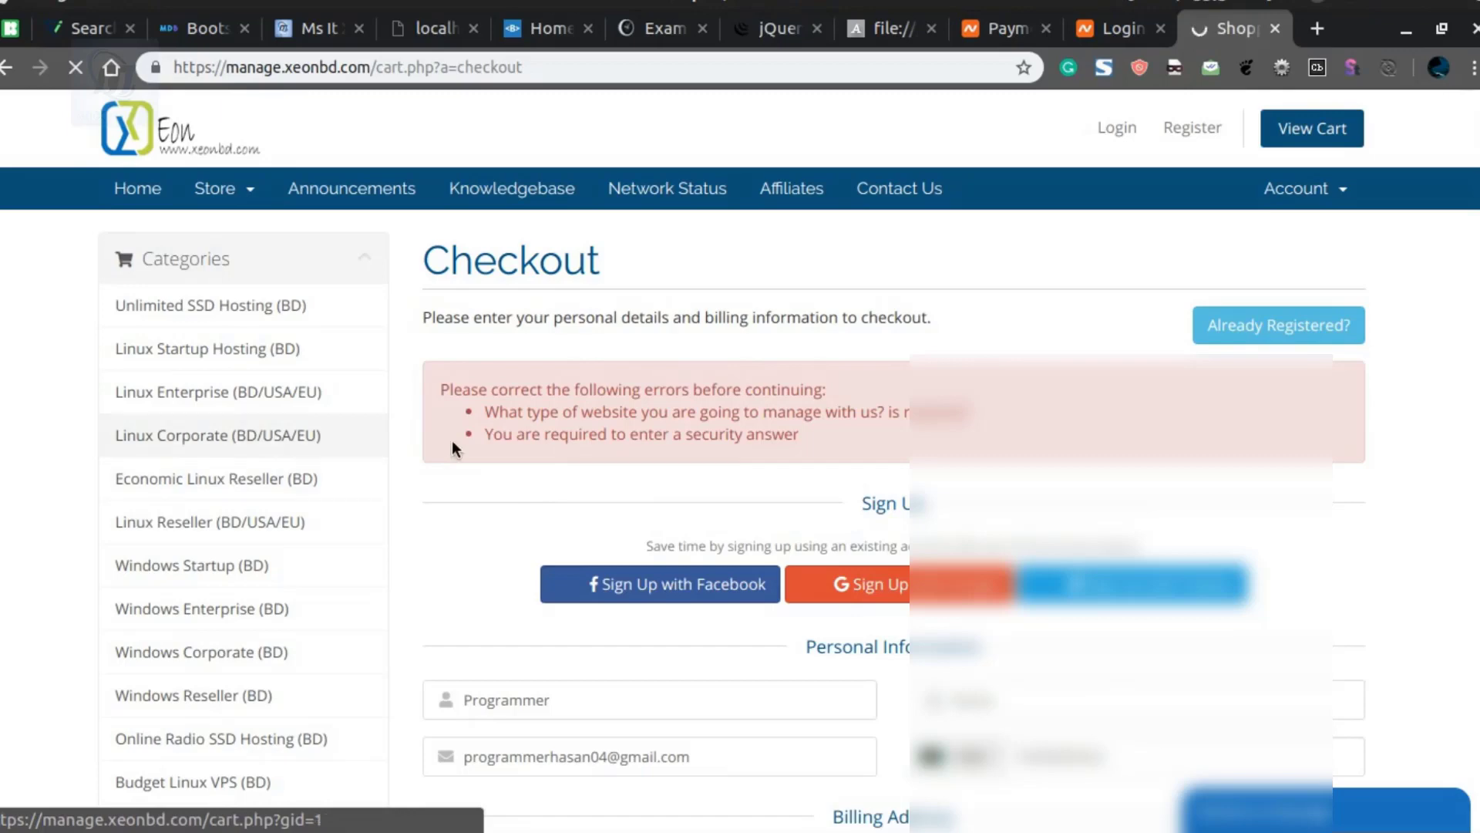
scroll(1106, 544, "down", 10)
scroll(1106, 545, "down", 6)
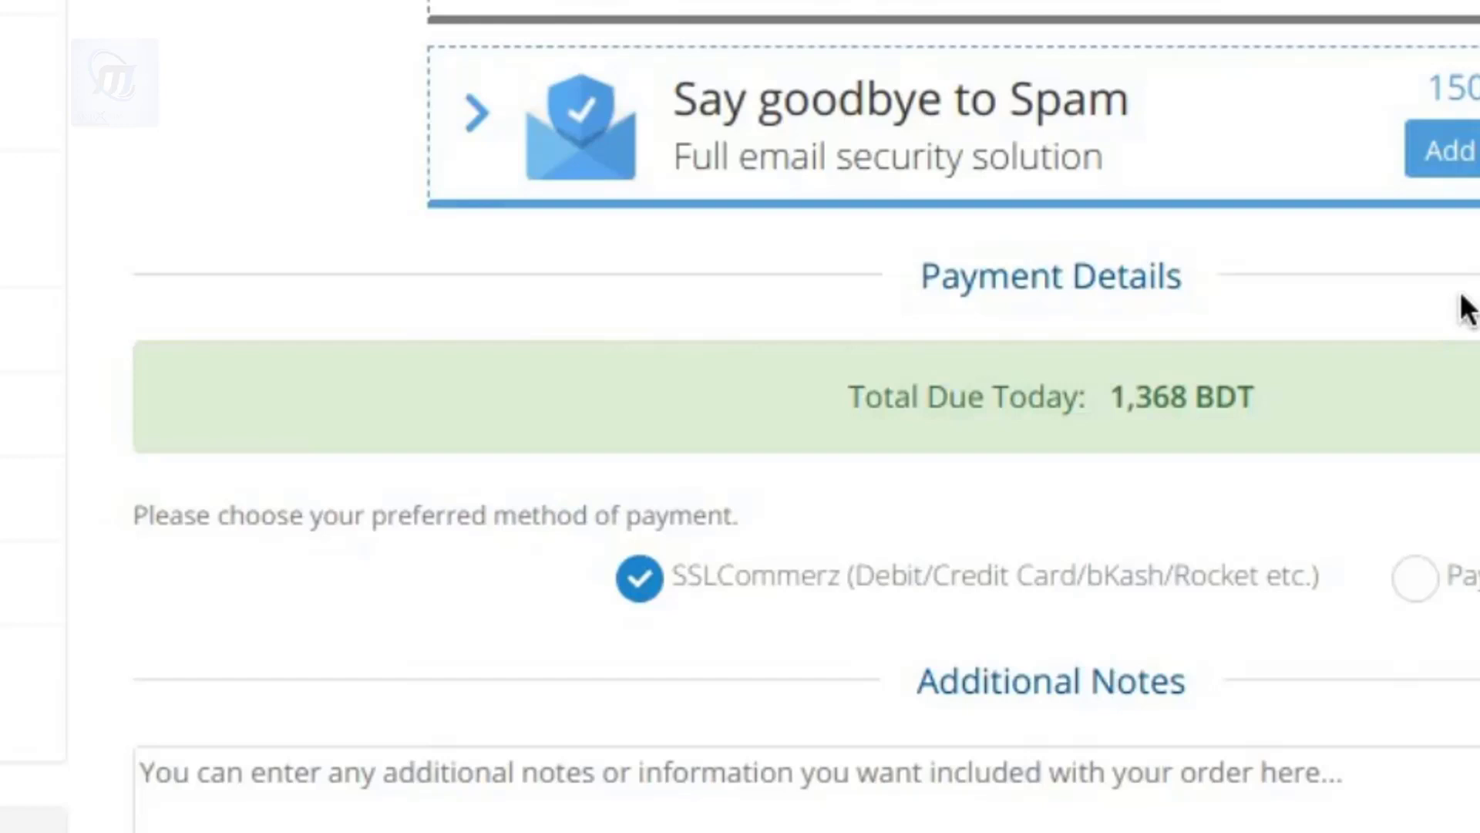
Step: Accept the Terms of Service, enter the captcha characters and complete the order
scroll(1467, 309, "down", 5)
left_click(753, 482)
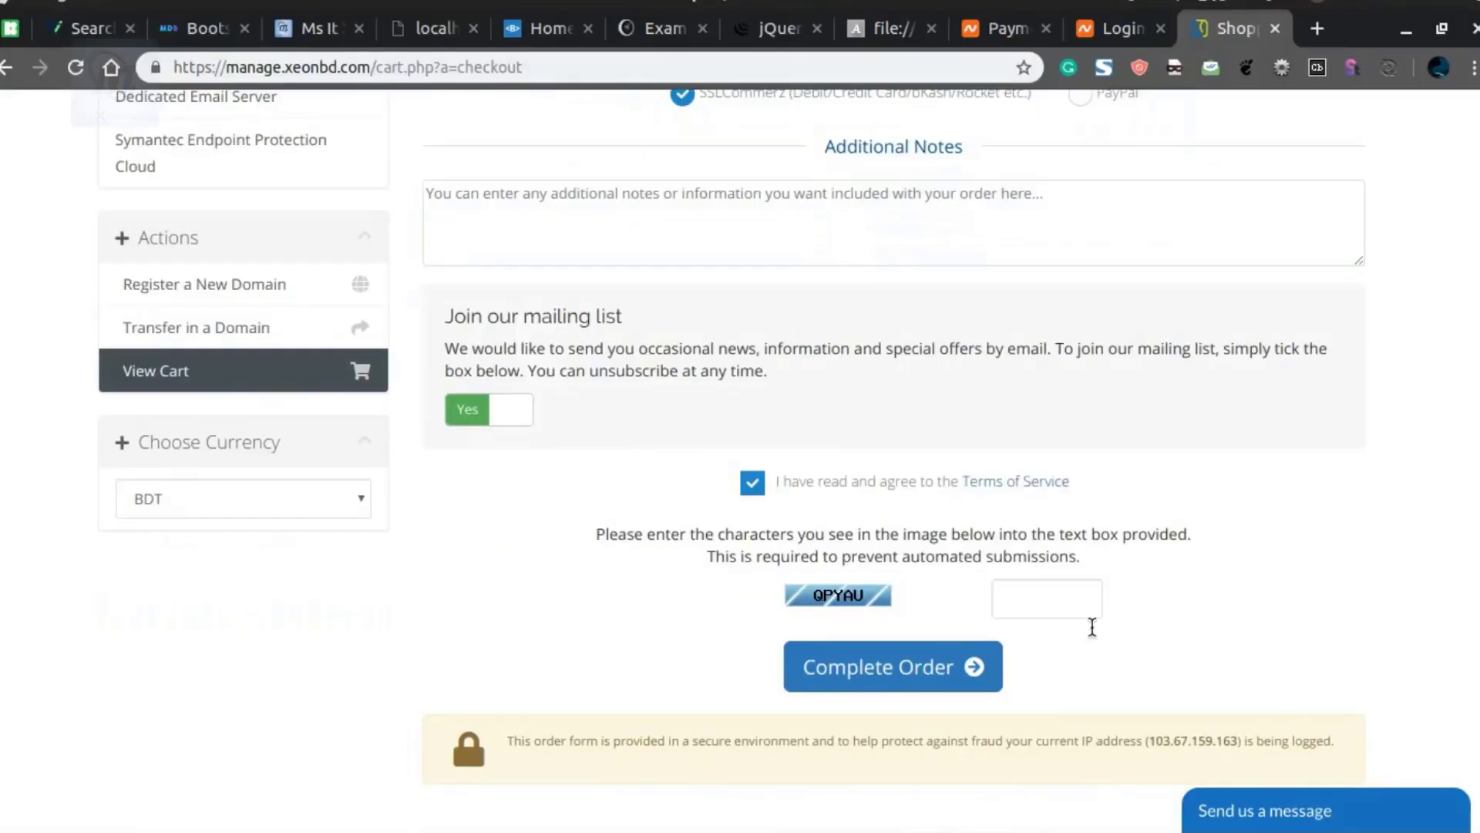
left_click(1083, 603)
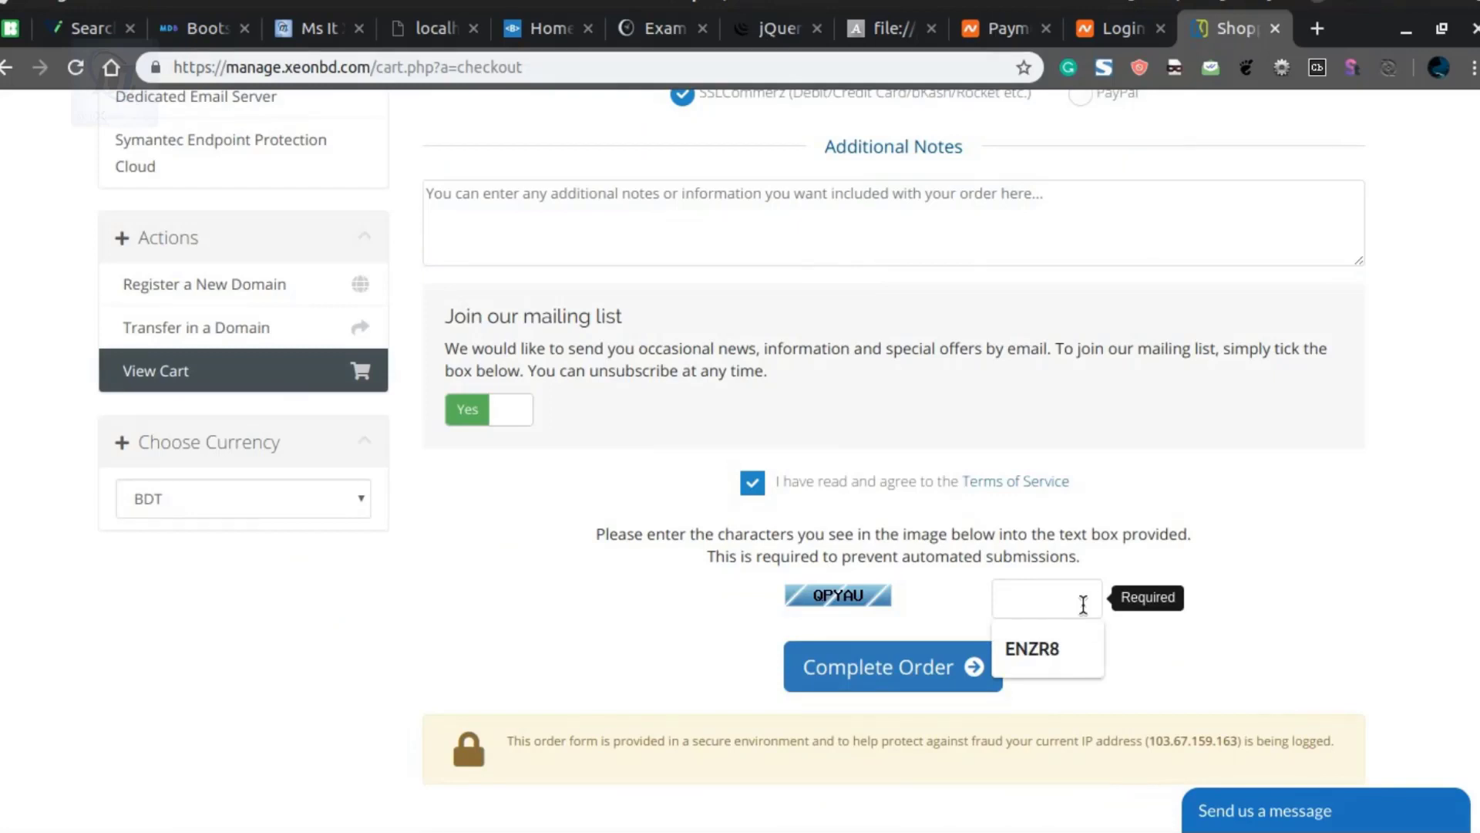
type("QP")
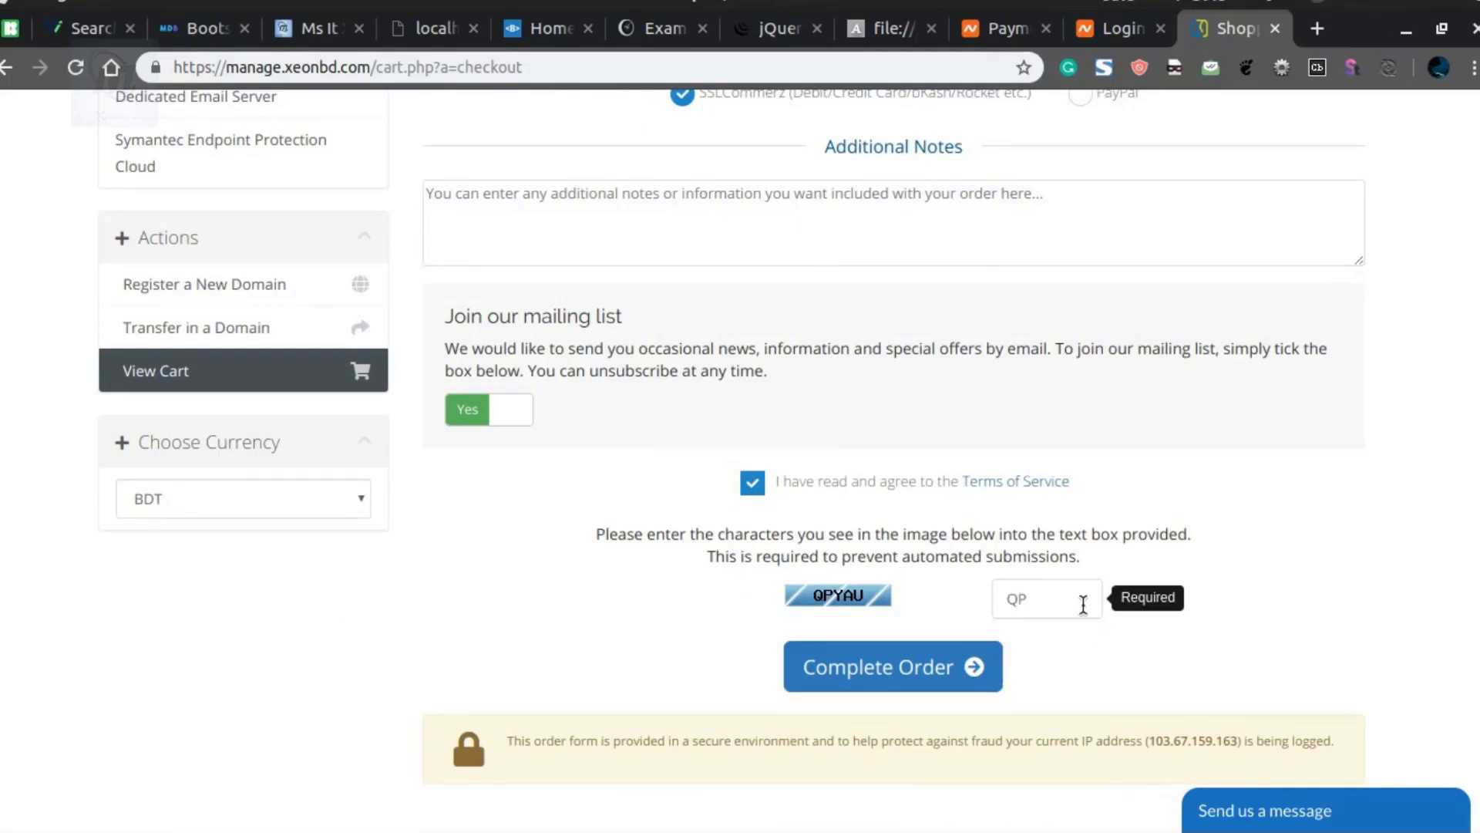
type("YAU")
left_click(973, 668)
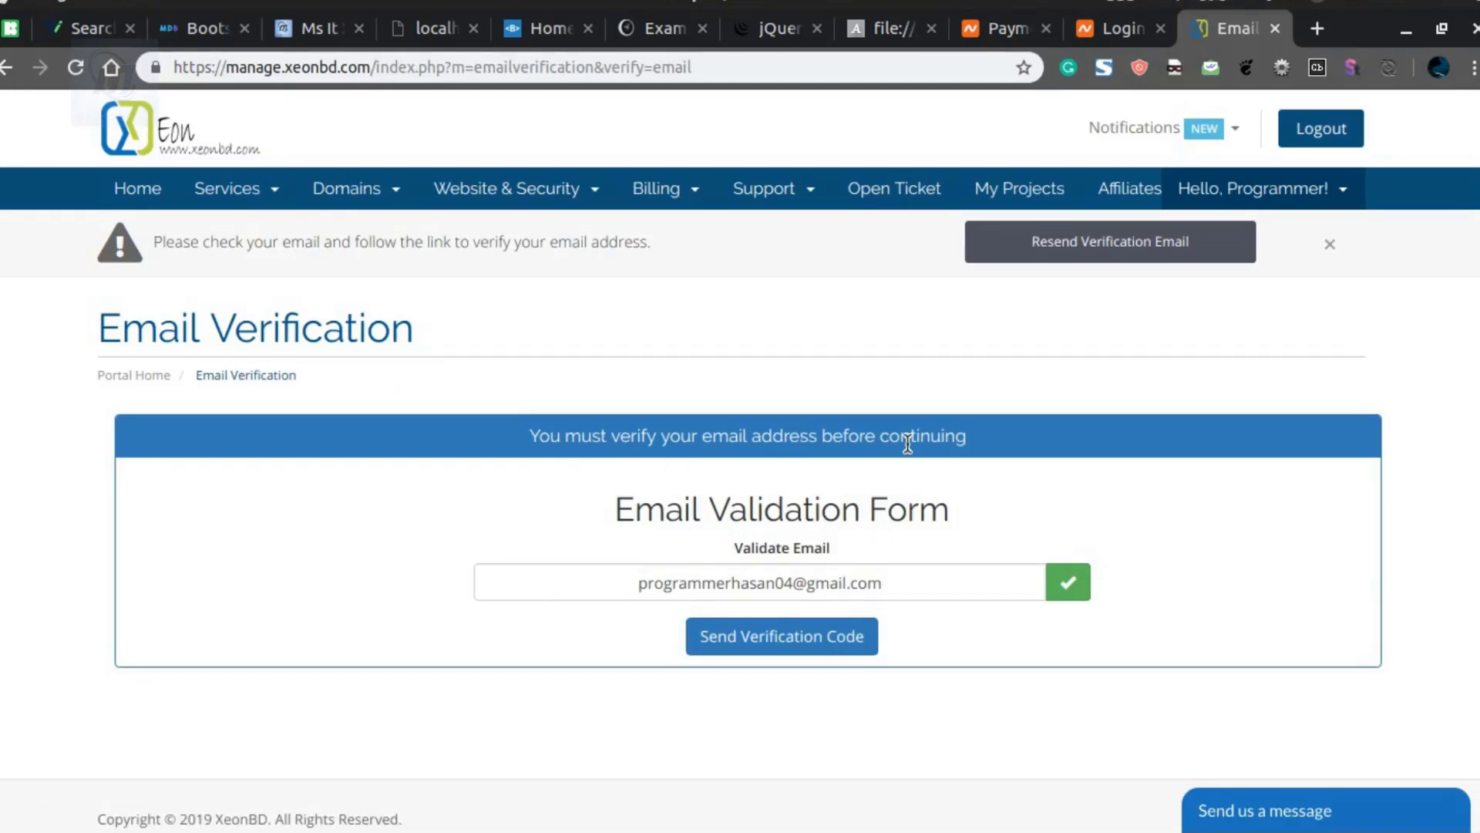
Step: Request a verification code by email and paste it in to verify the account
scroll(908, 443, "down", 1)
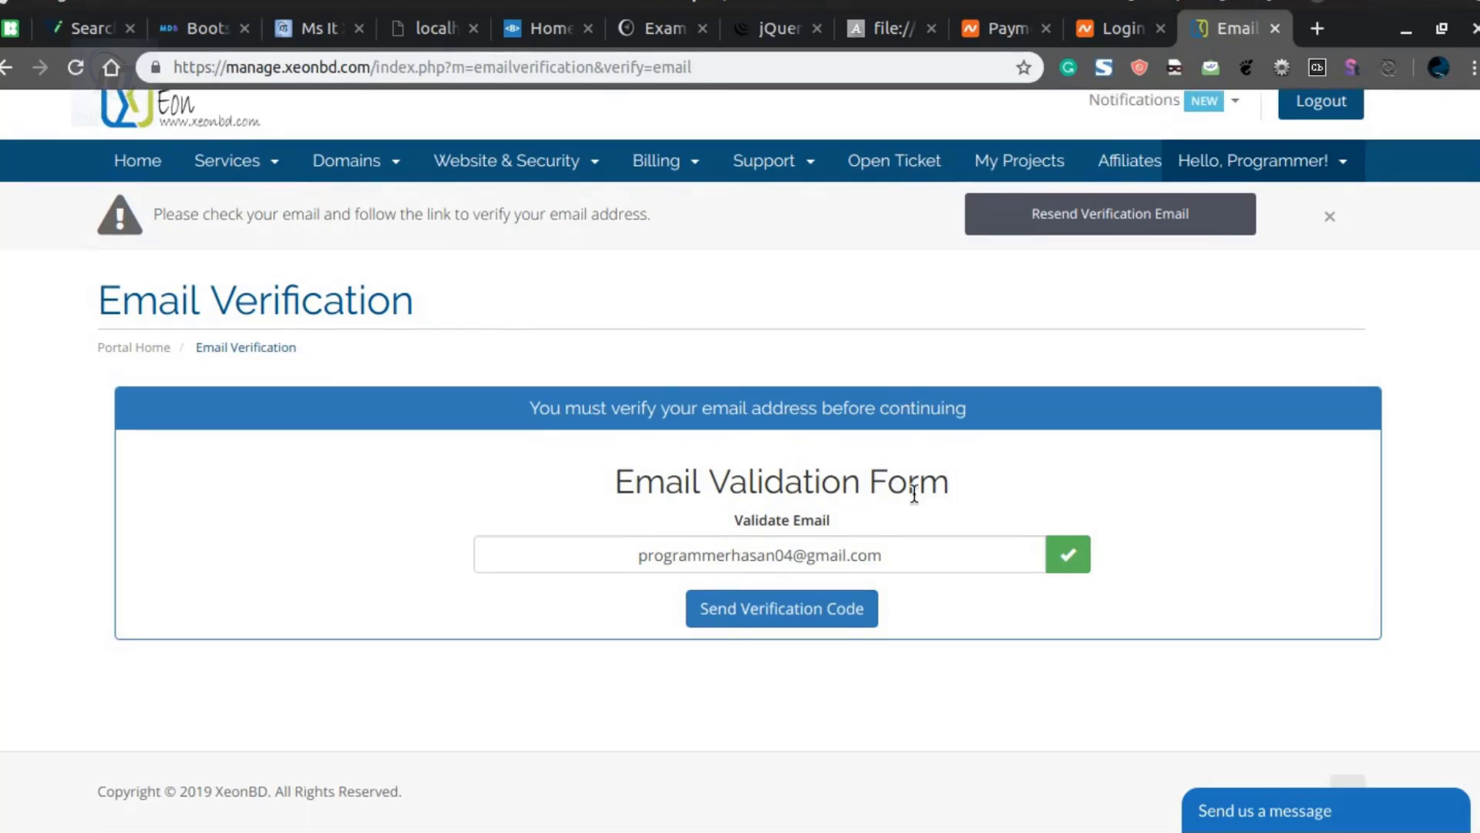
left_click(845, 610)
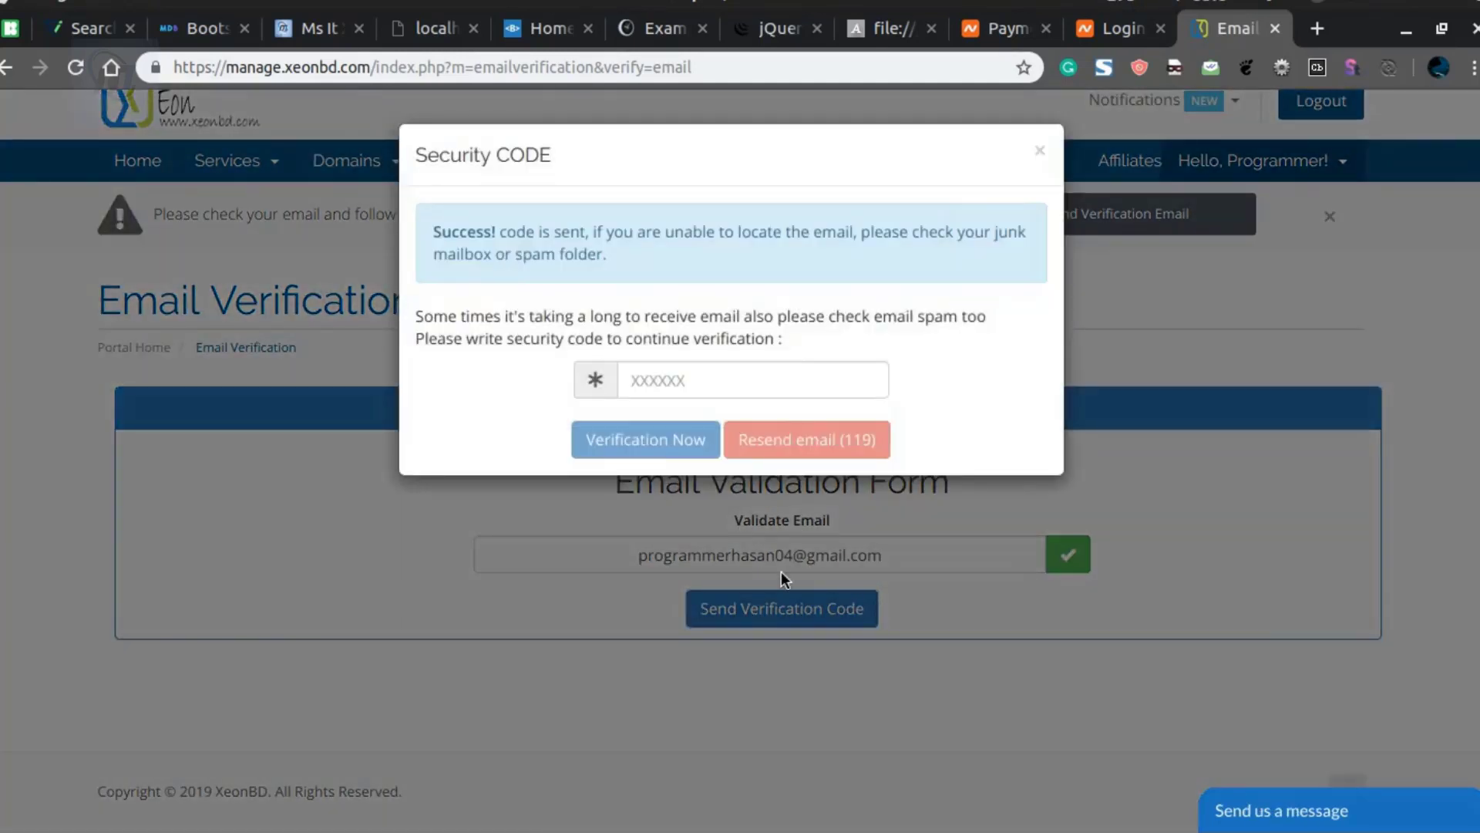
left_click(744, 389)
key("Return")
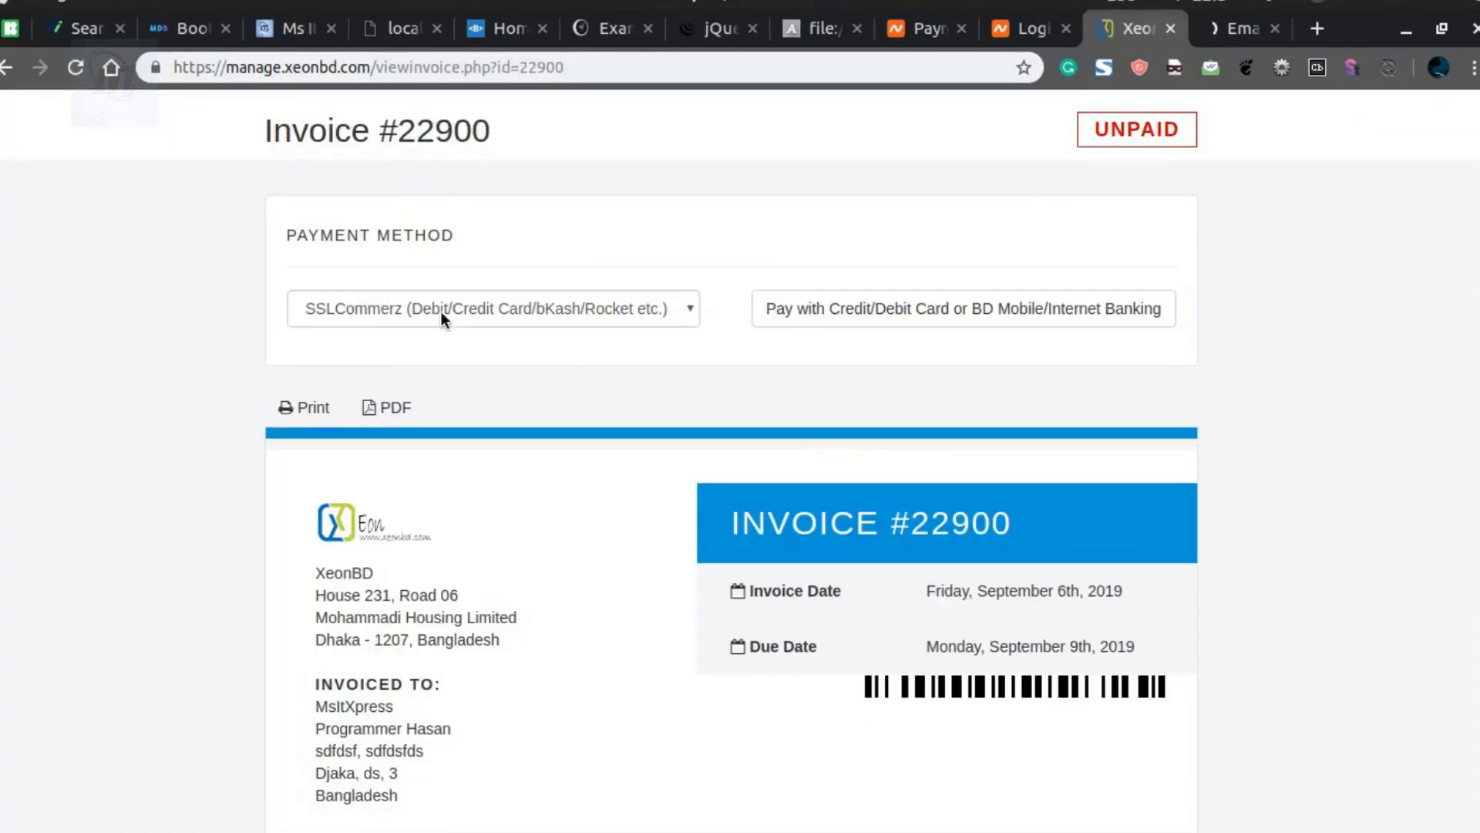
Step: Keep SSLCommerz as payment method and scroll through Invoice #22900 totalling 1,426 BDT
left_click(594, 312)
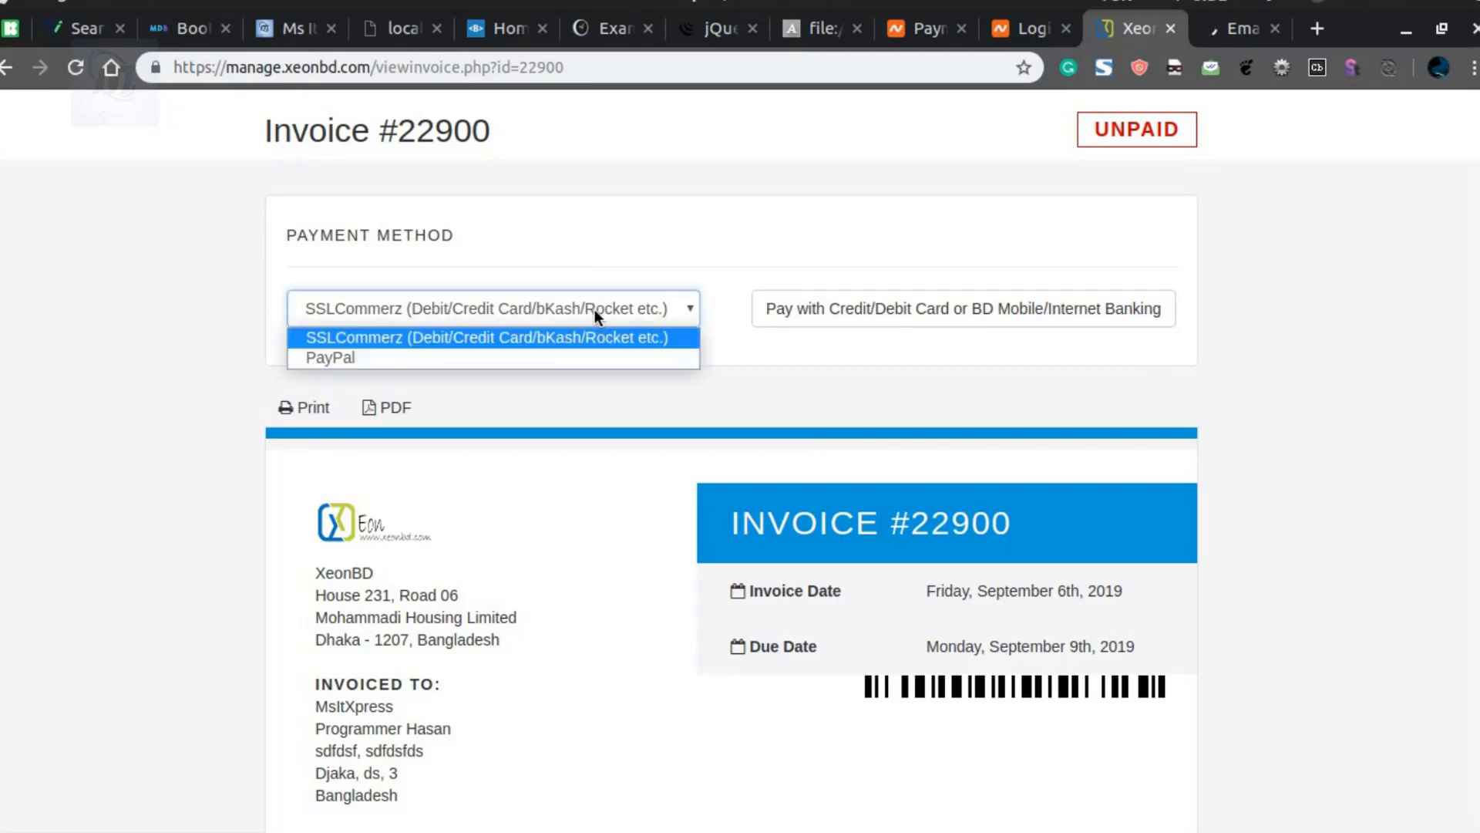
left_click(540, 337)
scroll(899, 543, "down", 5)
scroll(898, 543, "down", 5)
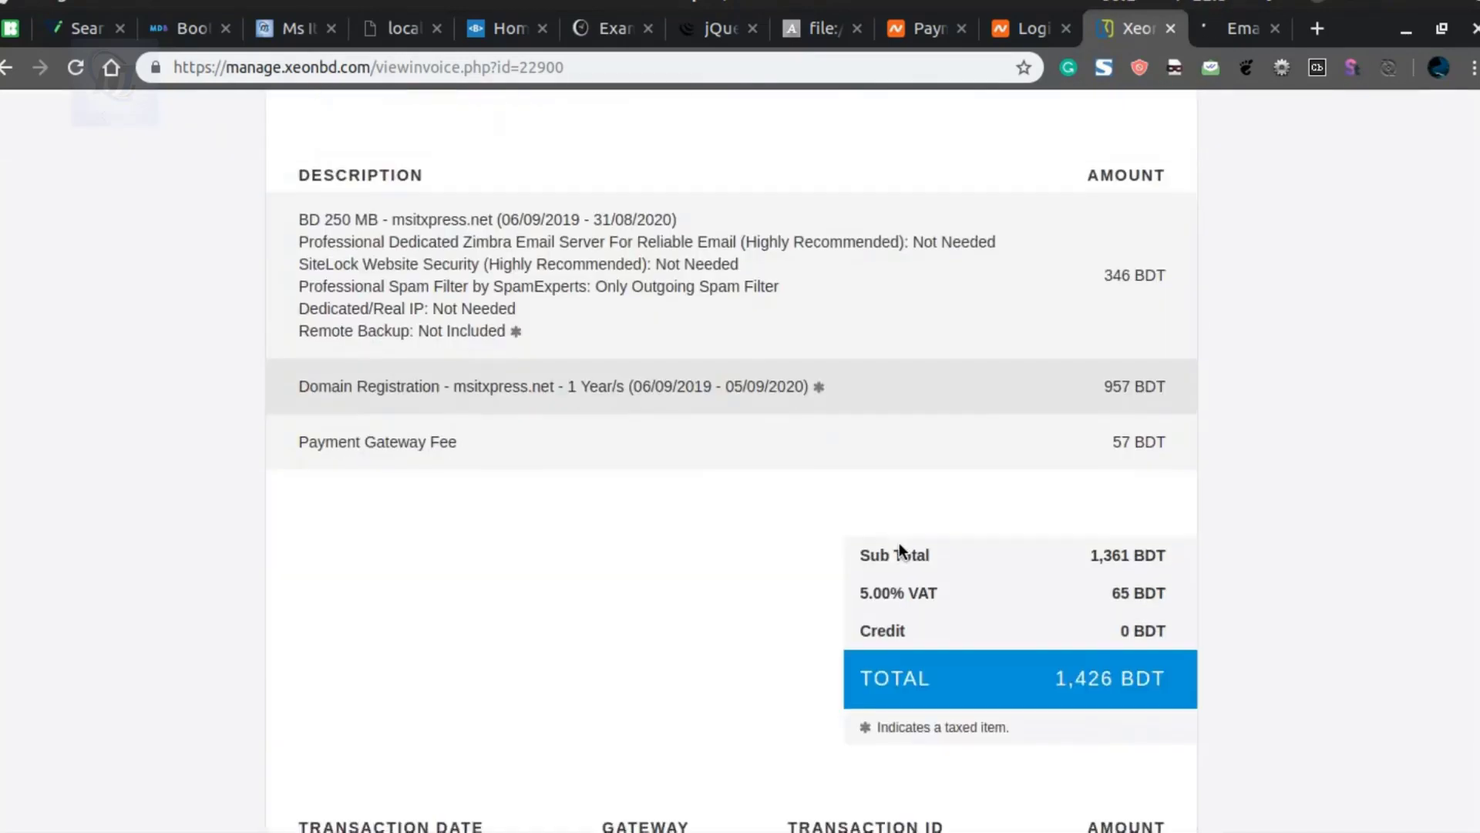
scroll(1027, 598, "down", 3)
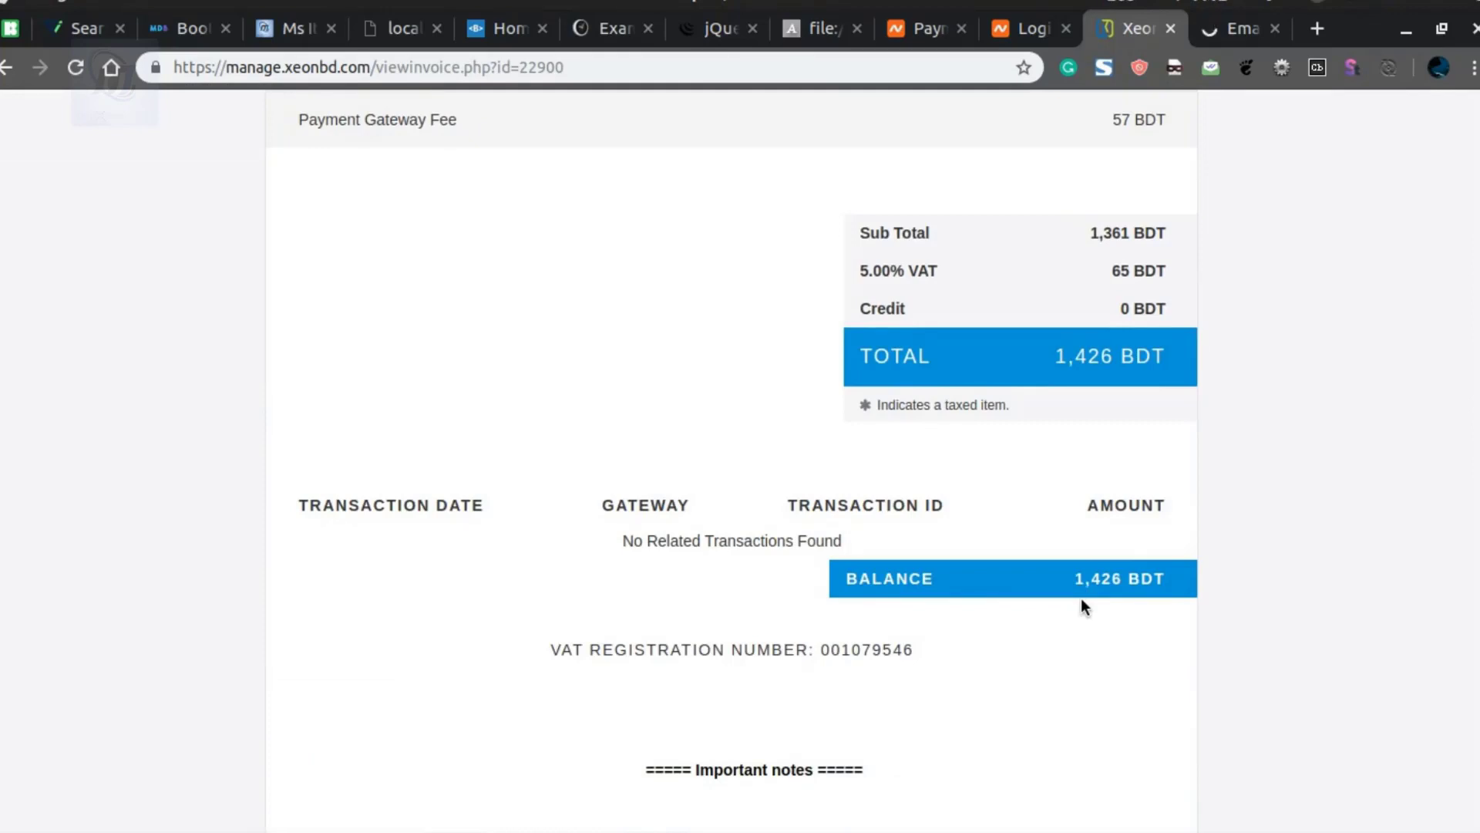
scroll(1080, 598, "down", 7)
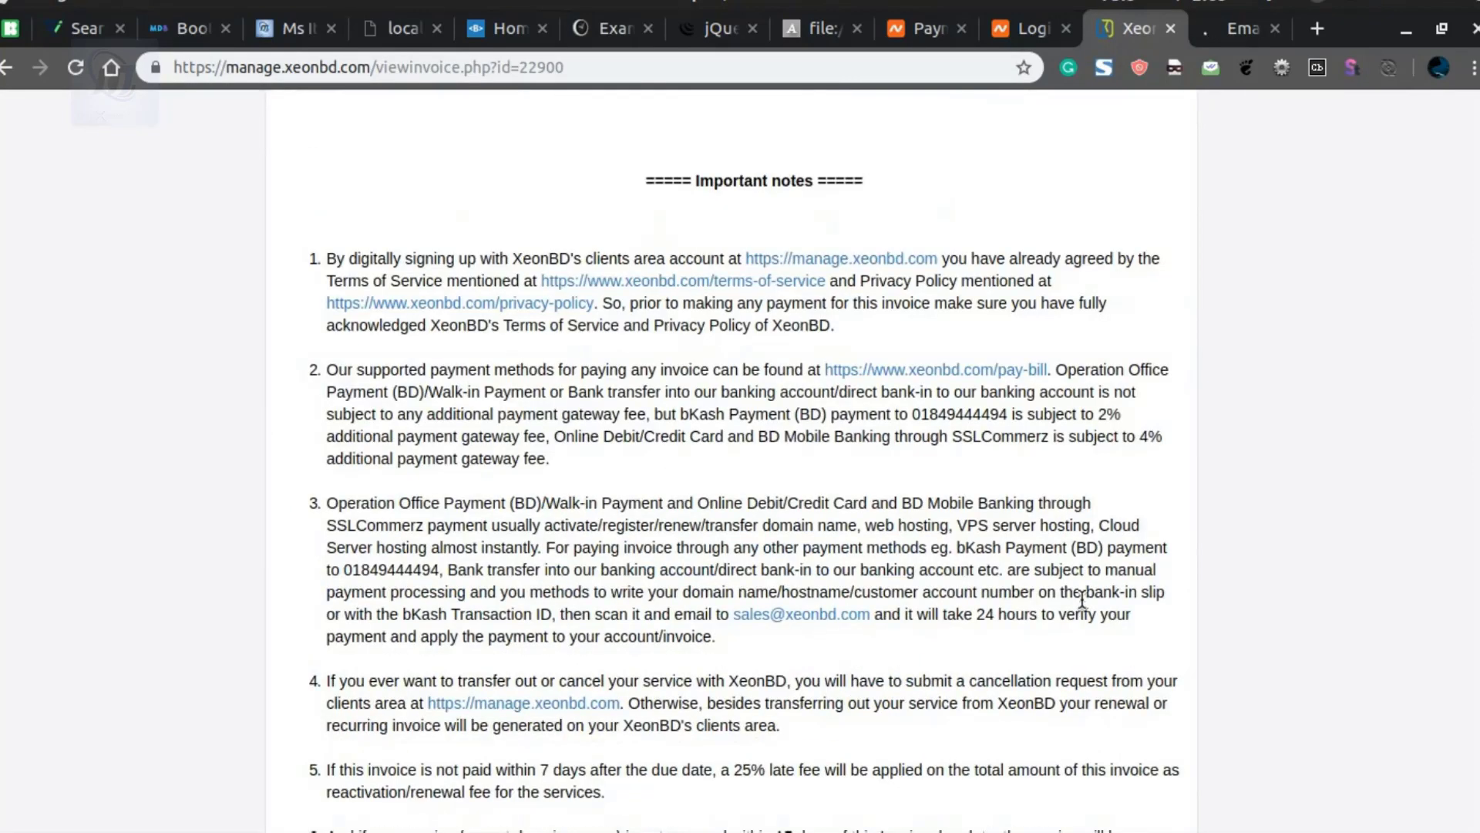
scroll(1081, 600, "down", 5)
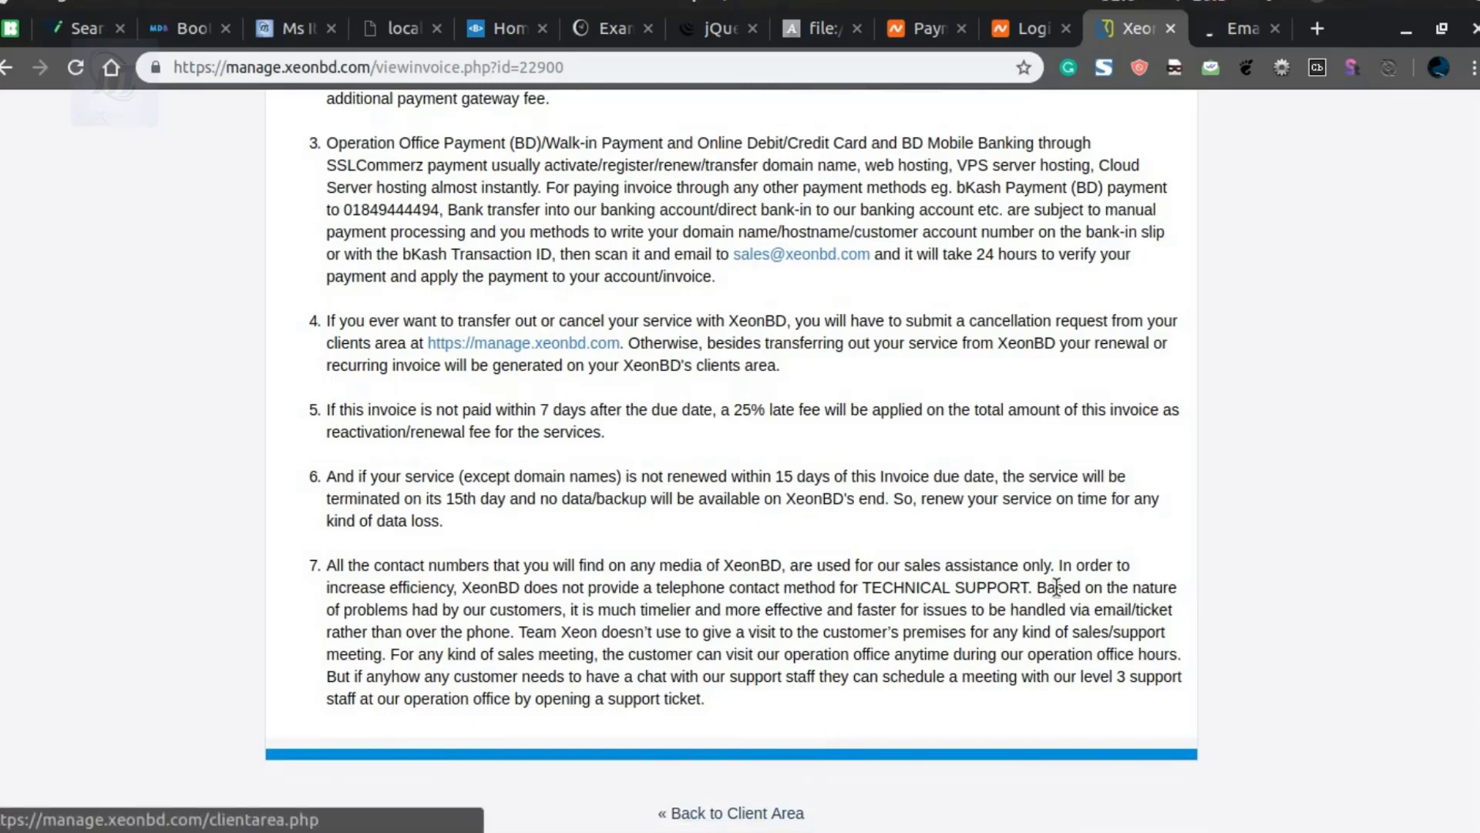
Step: Reconfirm SSLCommerz and start paying the invoice via Credit/Debit Card or BD Mobile/Internet Banking
scroll(1099, 580, "up", 5)
scroll(1196, 572, "up", 10)
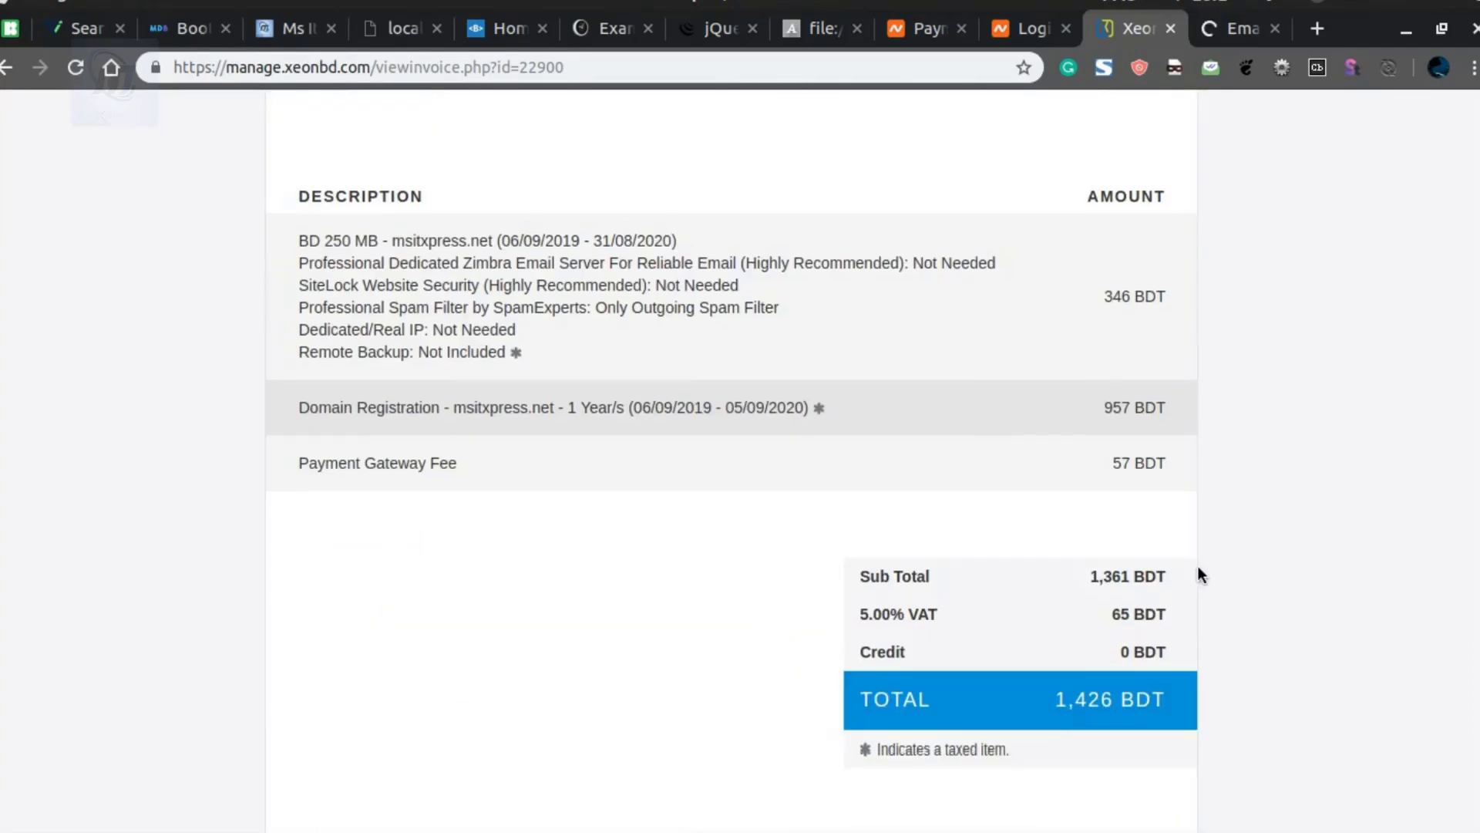
scroll(941, 577, "down", 4)
scroll(1251, 567, "up", 10)
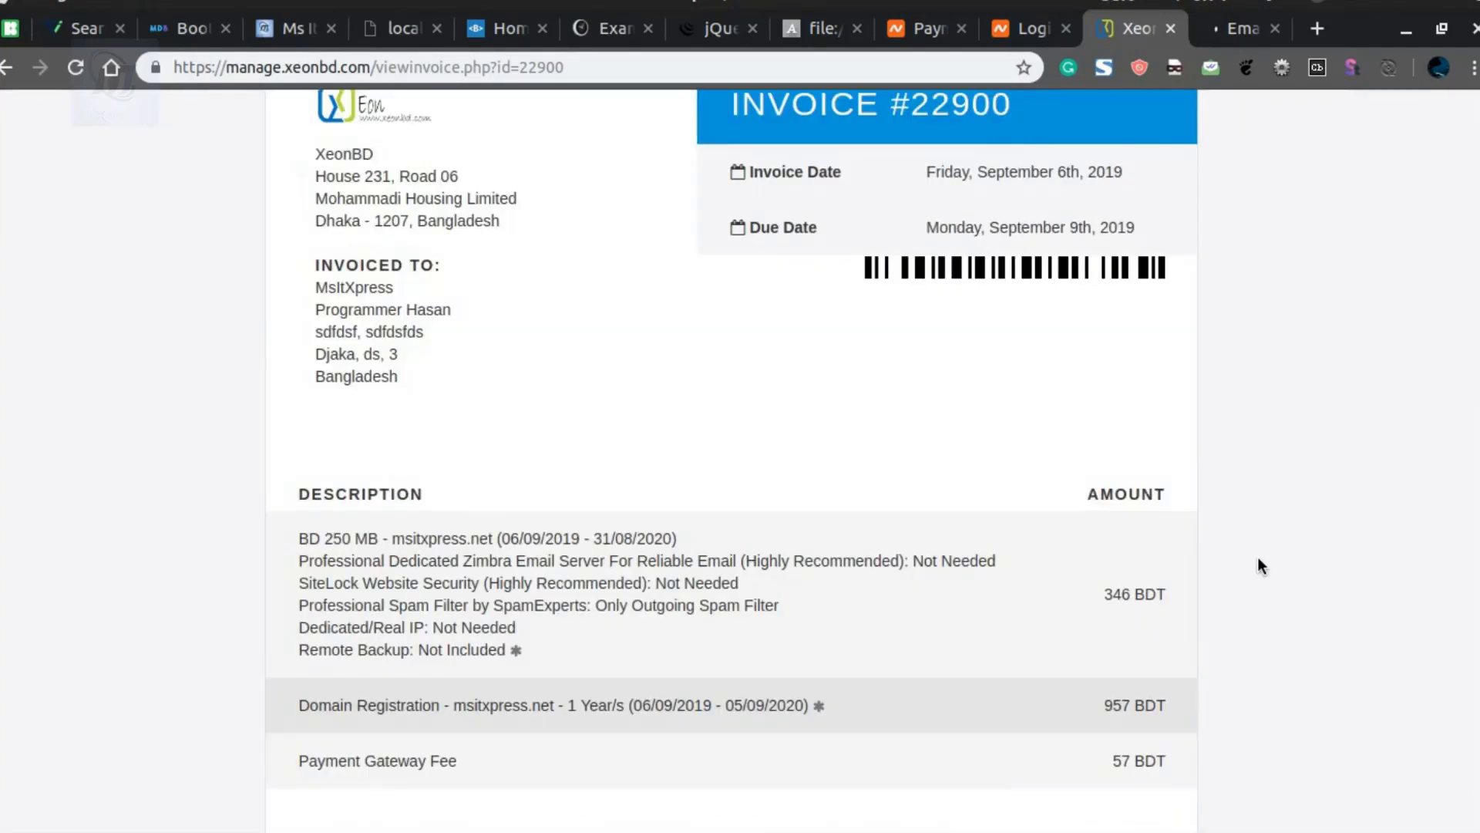
scroll(1257, 557, "up", 2)
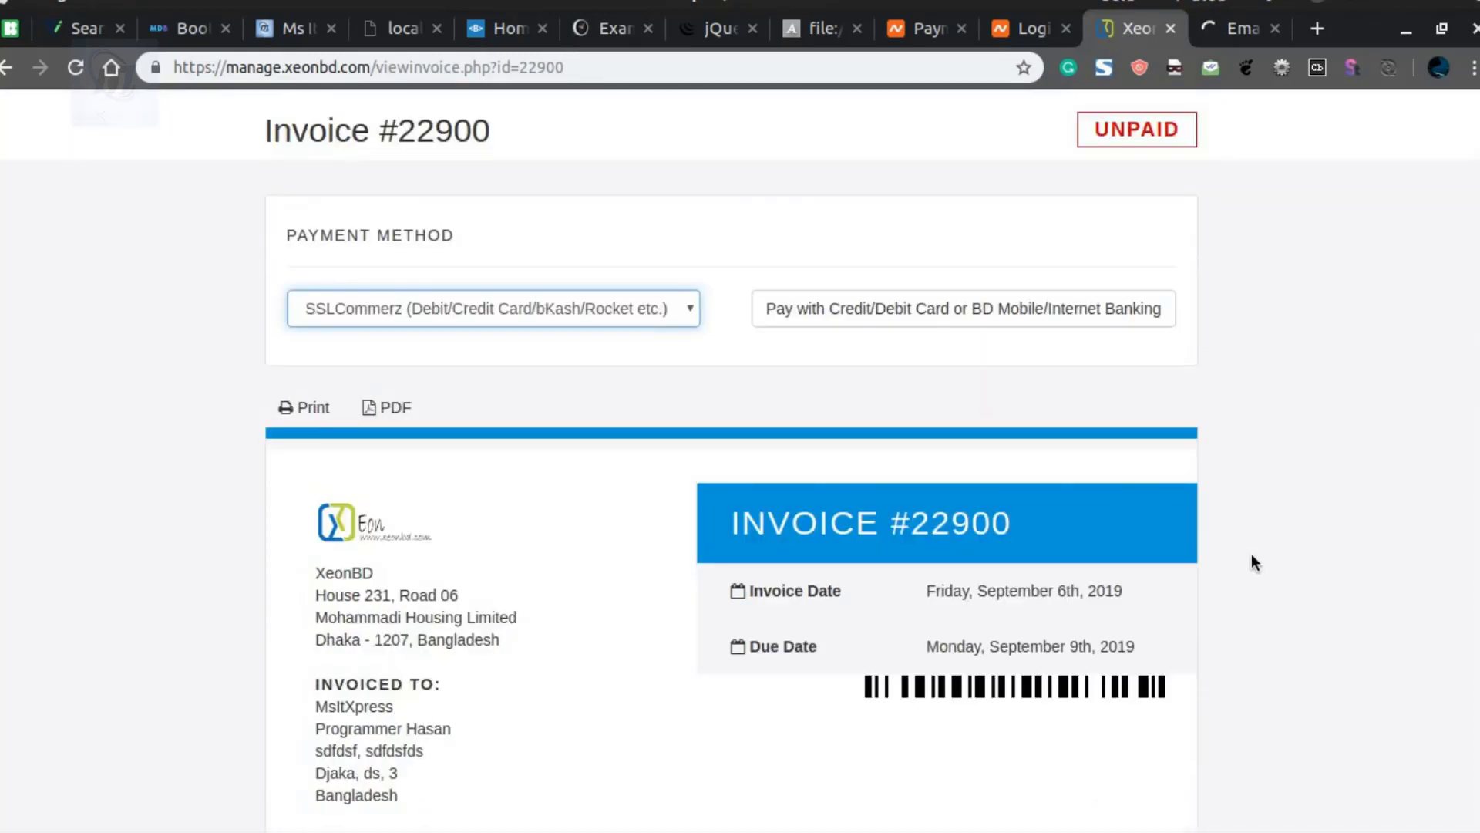
left_click(510, 302)
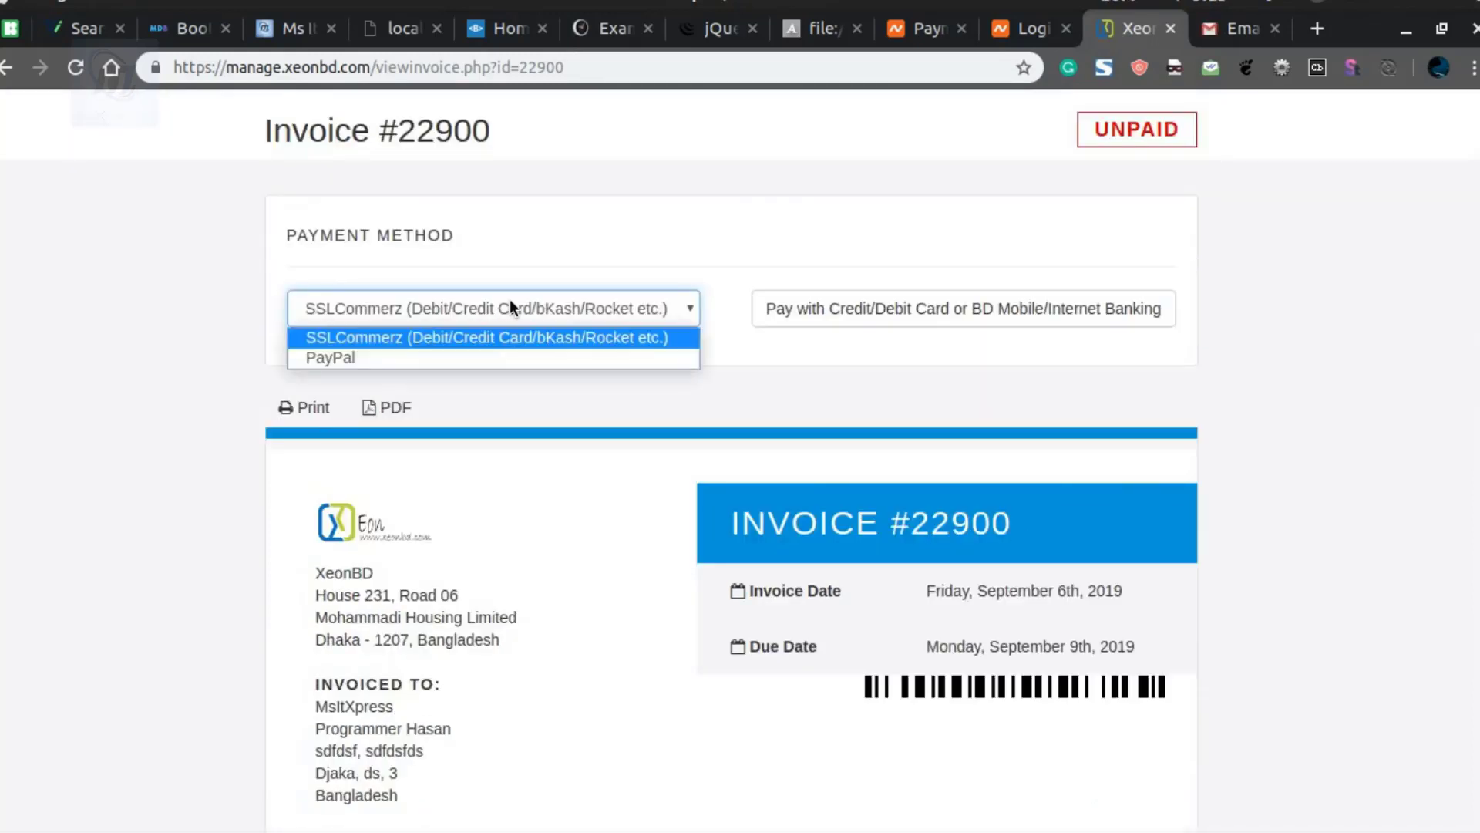
left_click(500, 337)
left_click(923, 307)
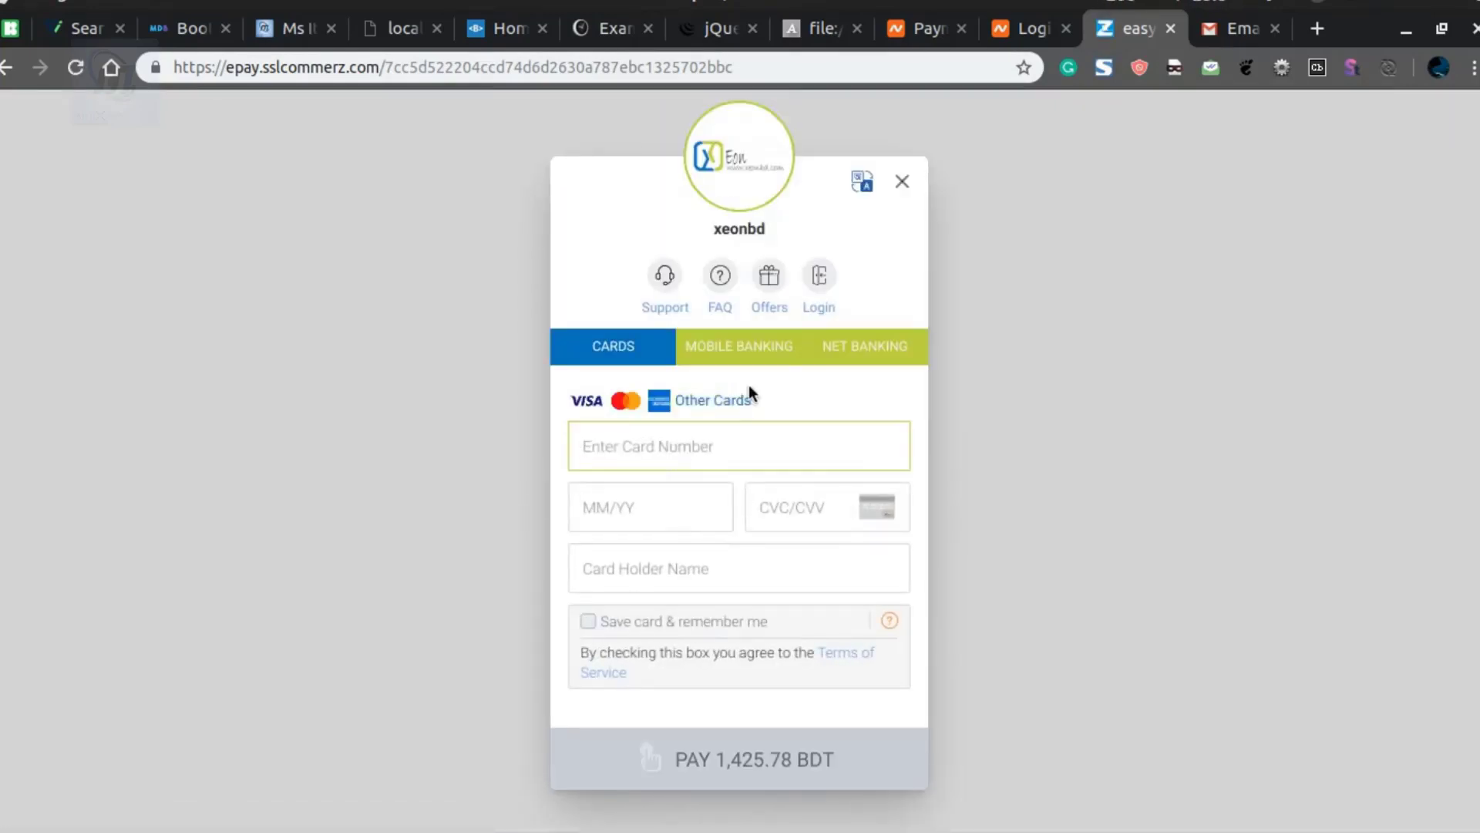
Step: Choose bKash under Mobile Banking to pay the 1,425.78 BDT
left_click(753, 353)
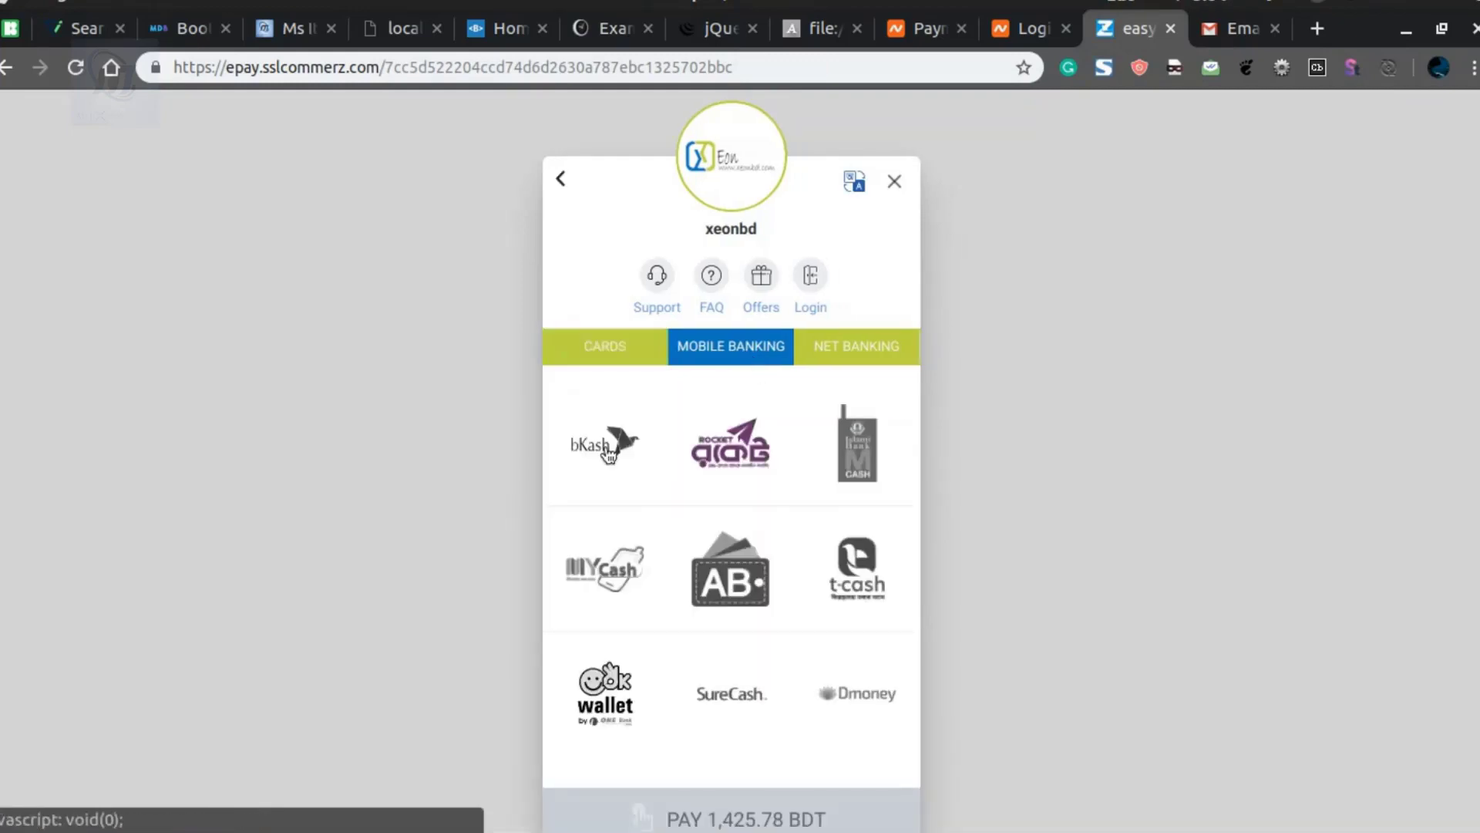
left_click(845, 352)
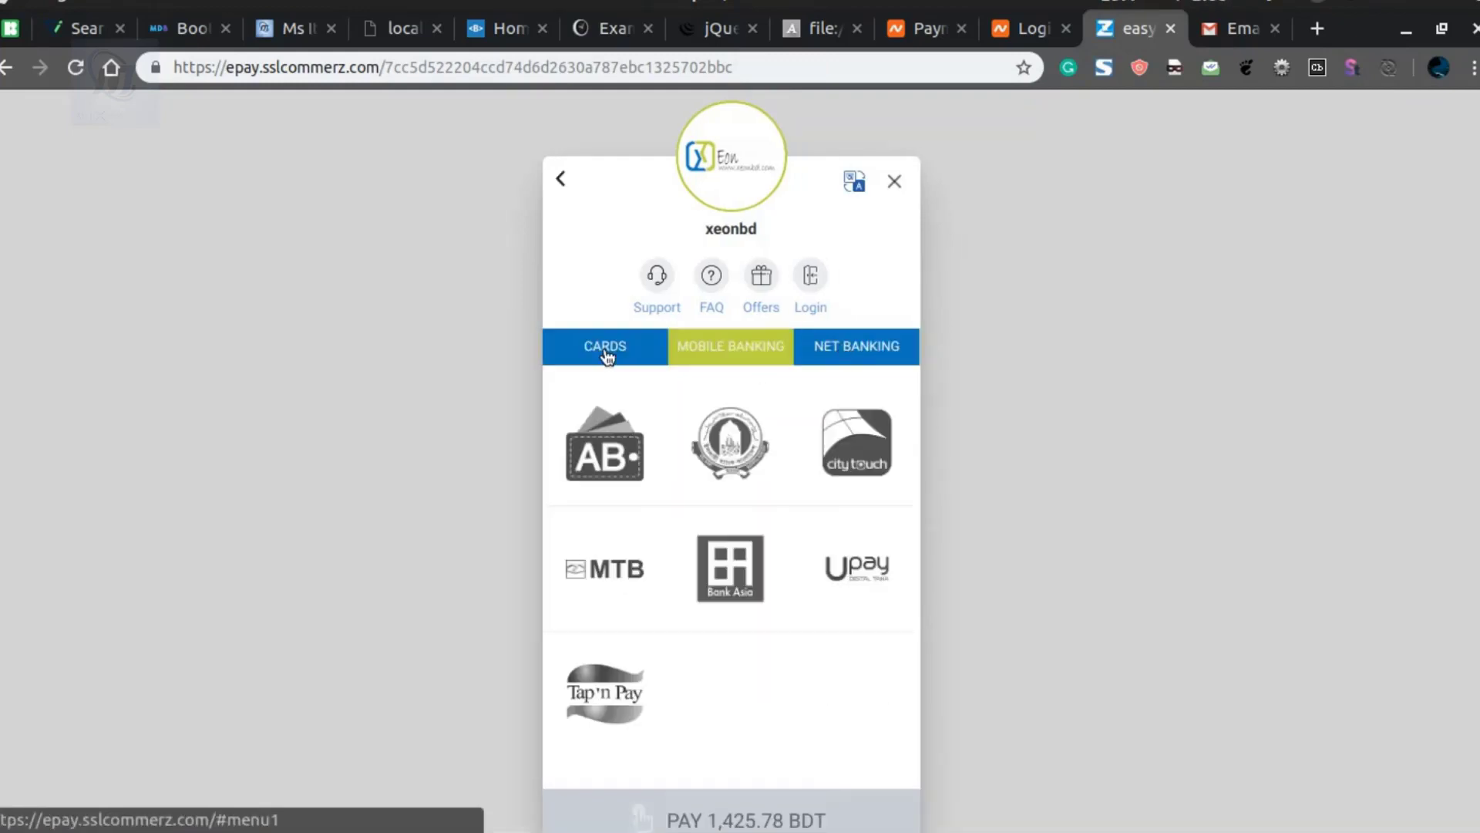
left_click(737, 353)
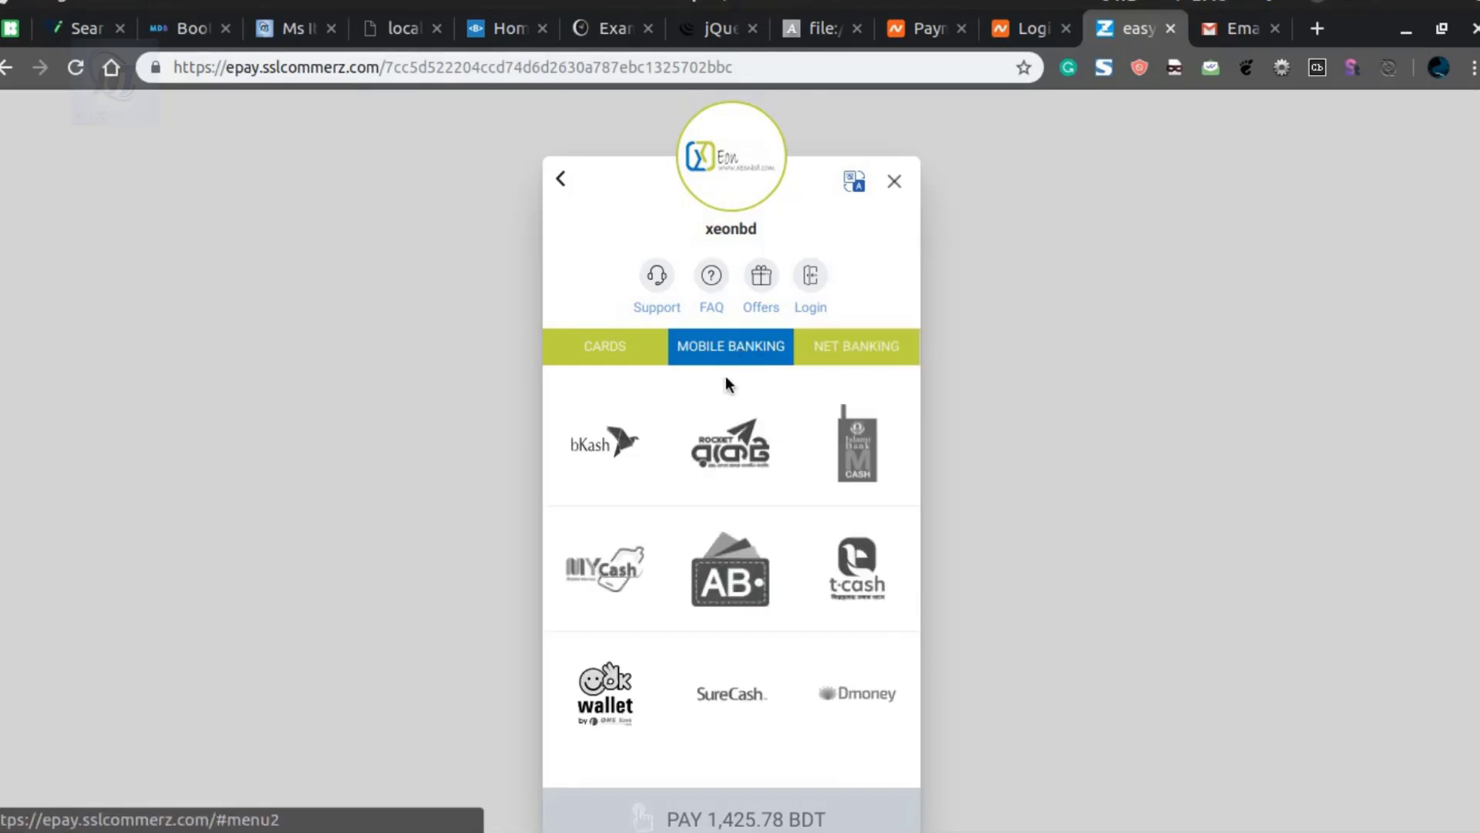
left_click(616, 467)
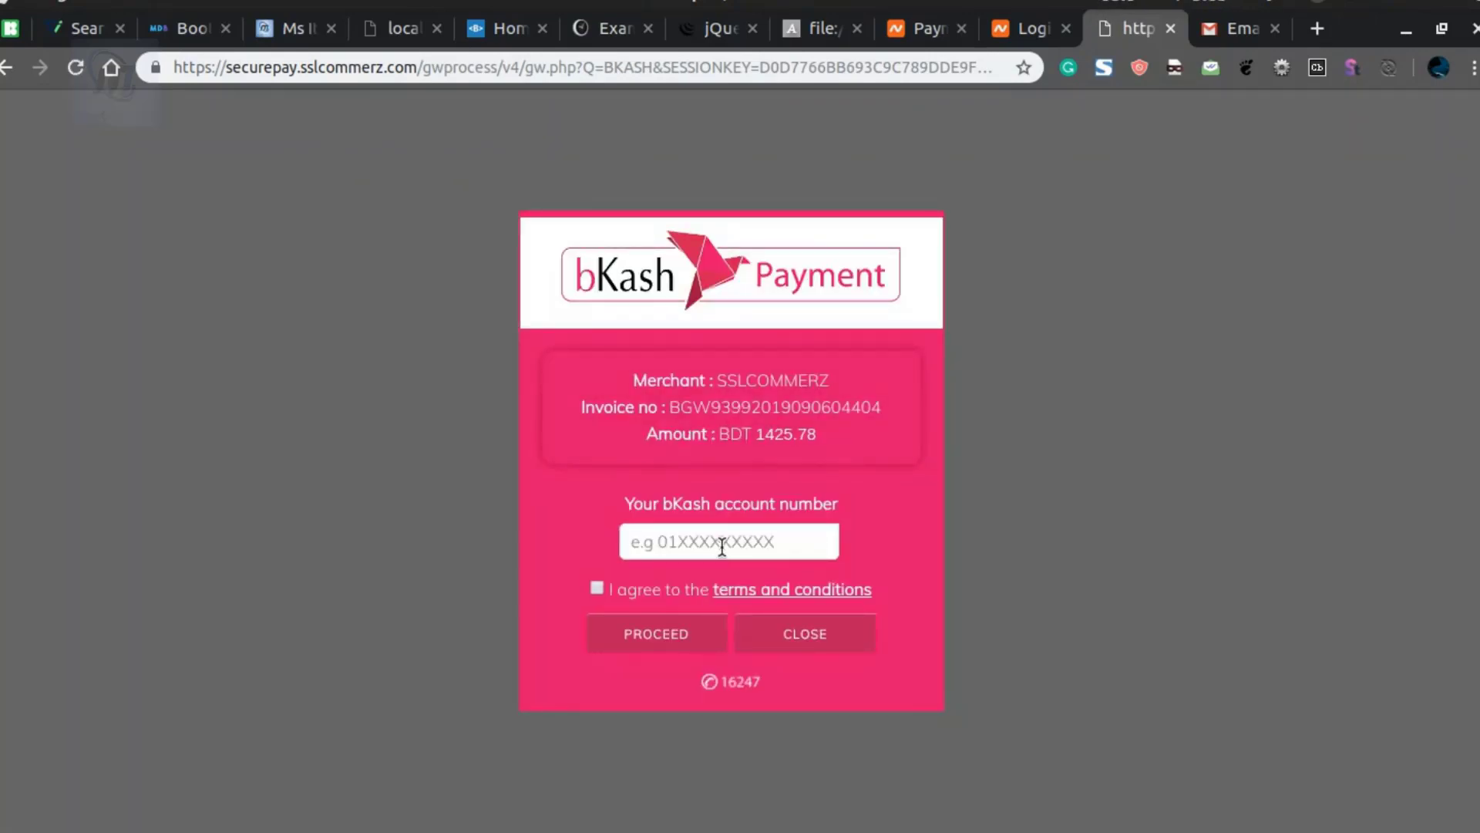
Step: Enter the bKash wallet account number and proceed to the verification code step
left_click(722, 546)
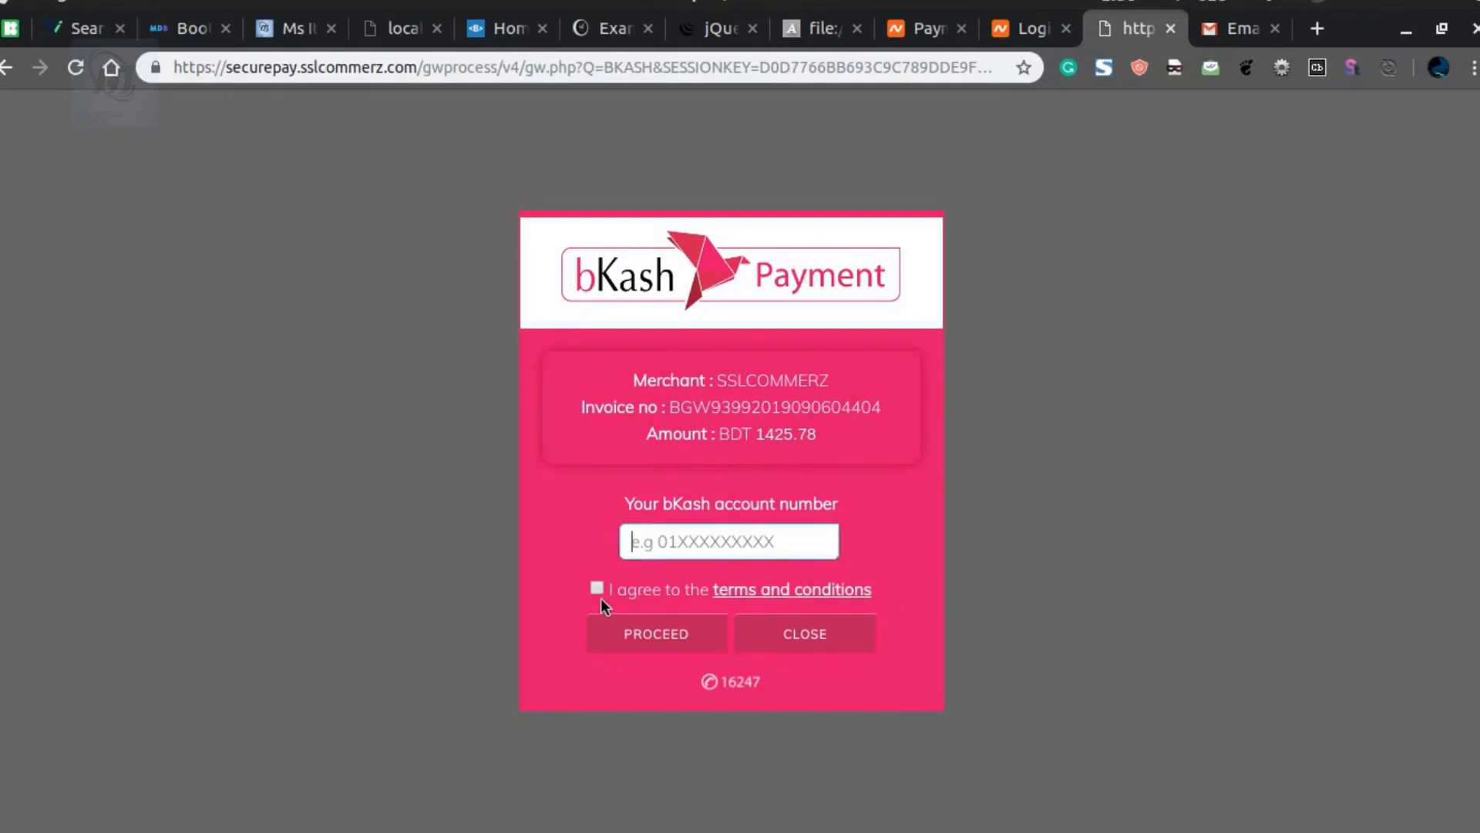
left_click(734, 538)
left_click(646, 633)
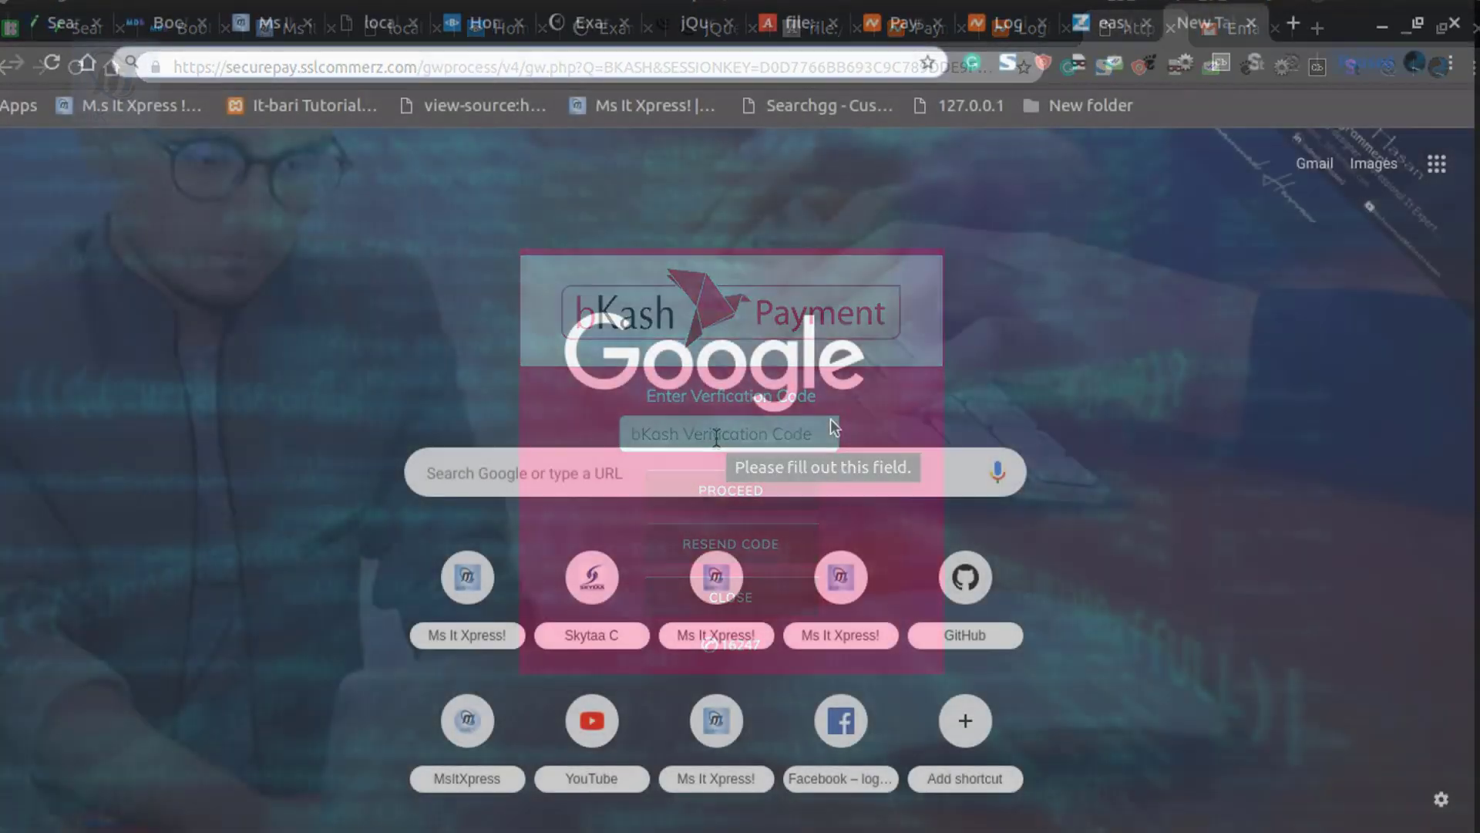
Step: Go to the msitxpress.com/cpanel login page
type("msitxpress.com.")
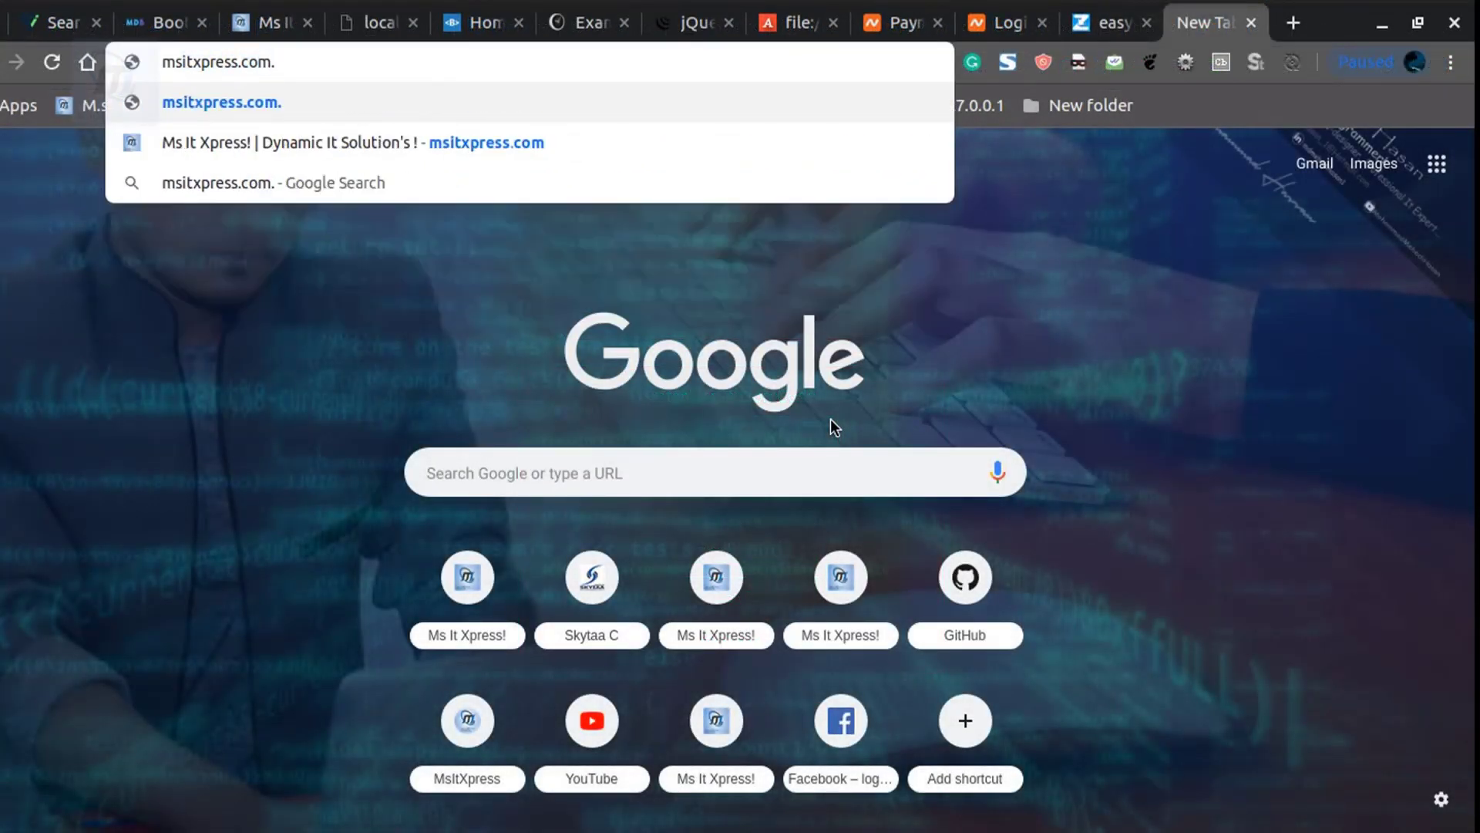
key("BackSpace")
key("ctrl+a")
key("BackSpace")
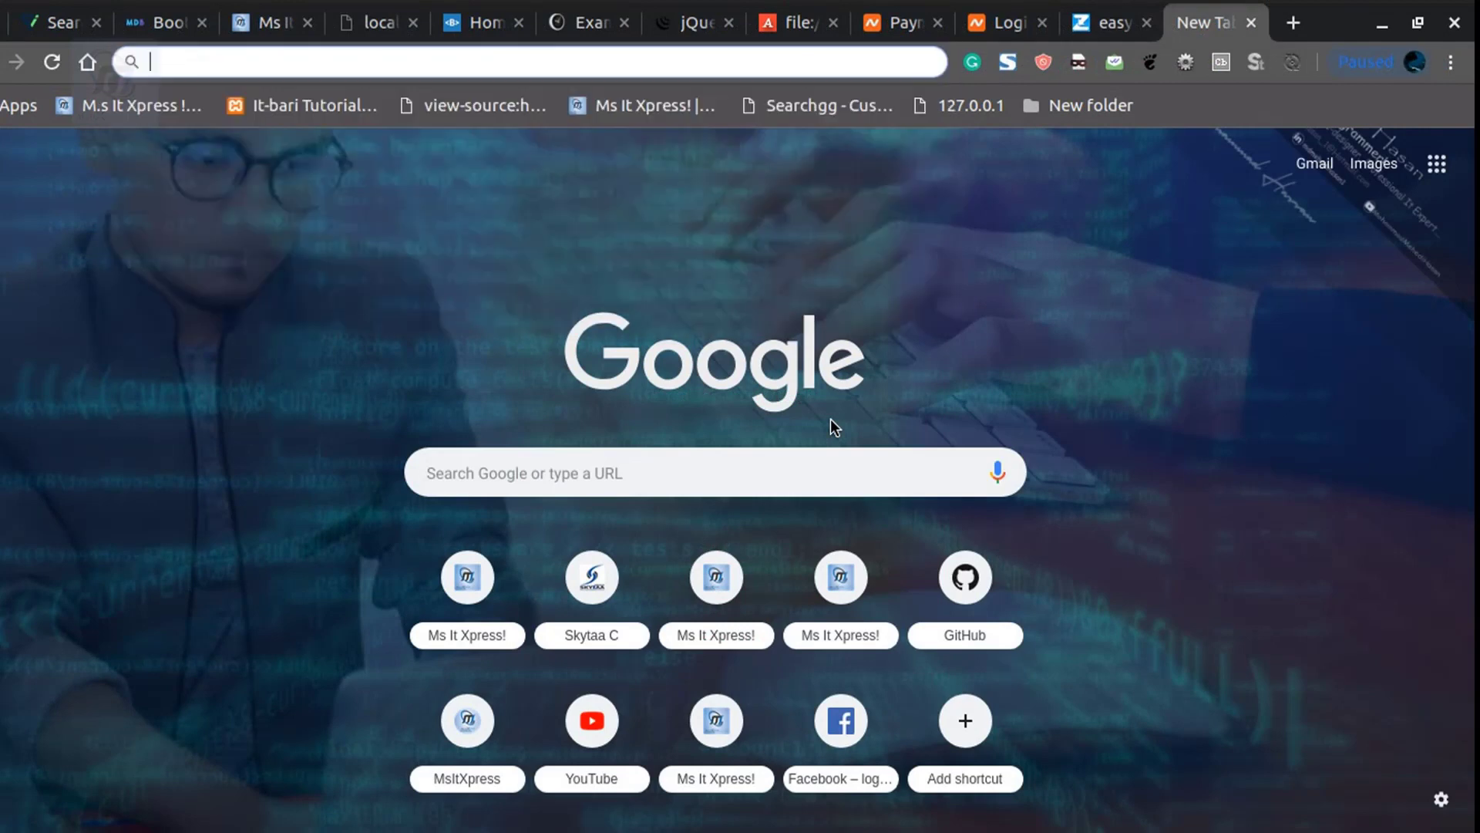
type("msitxpress.com")
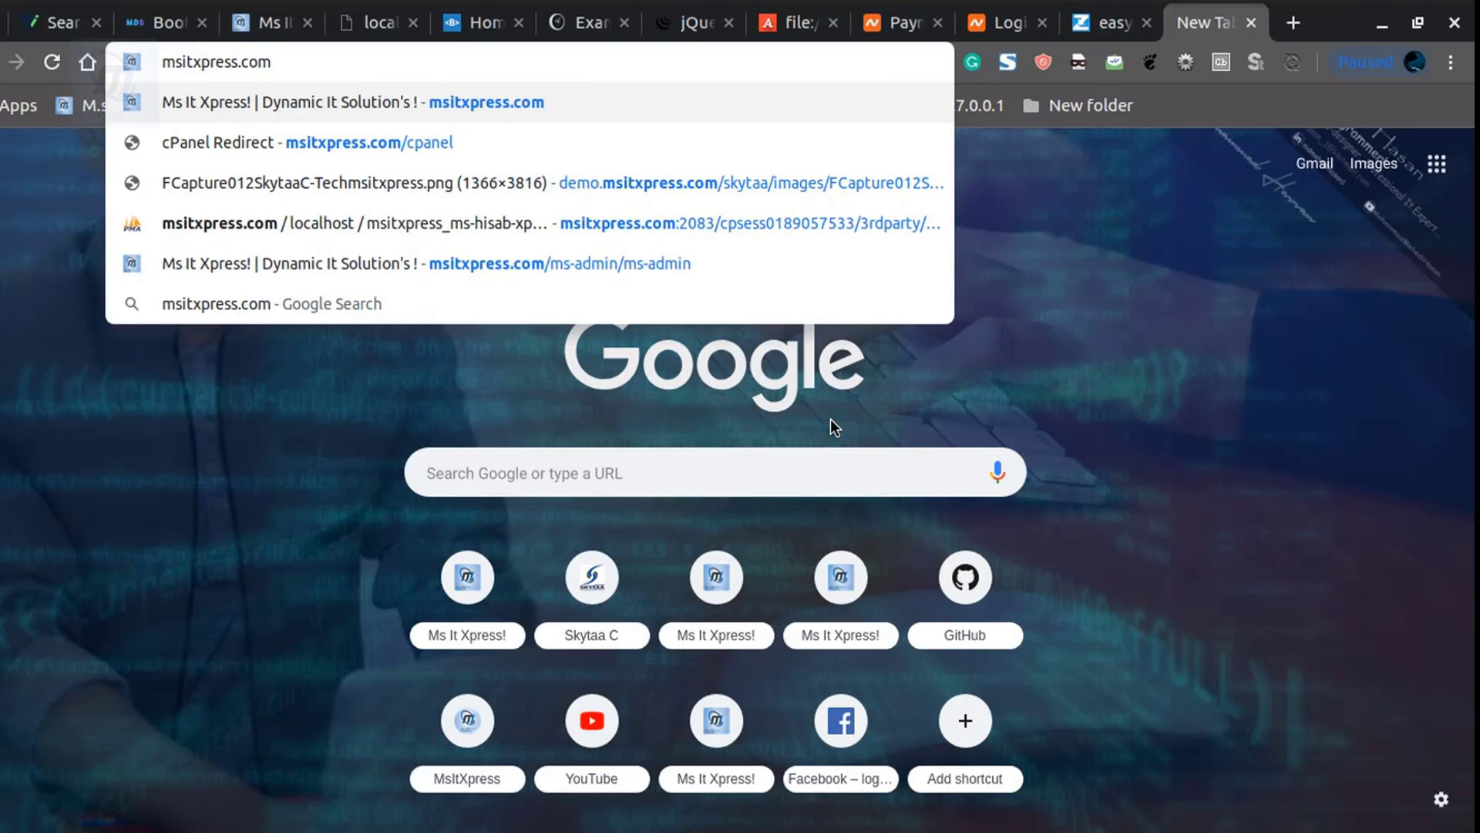
type("/c")
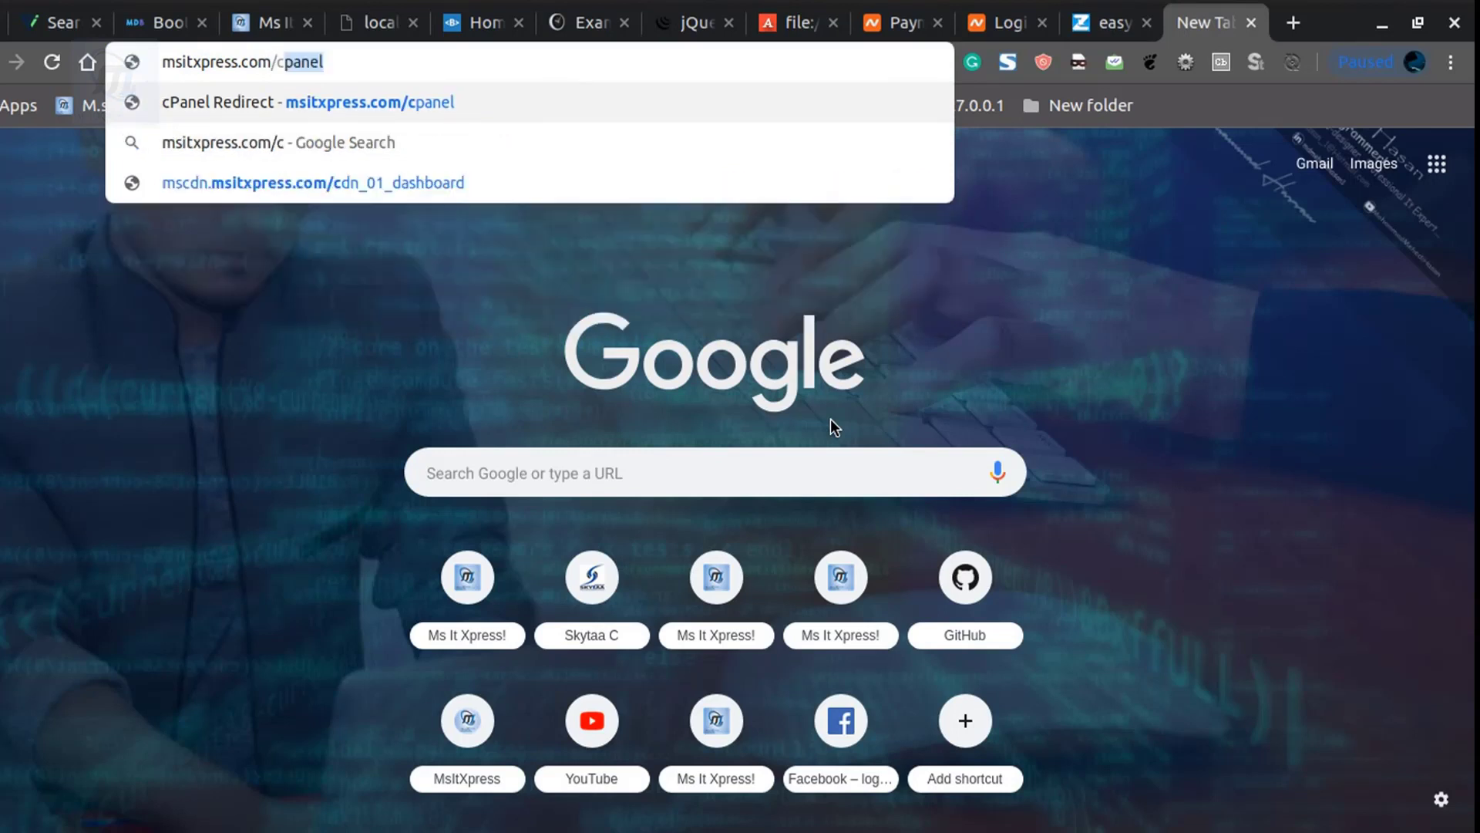
key("Return")
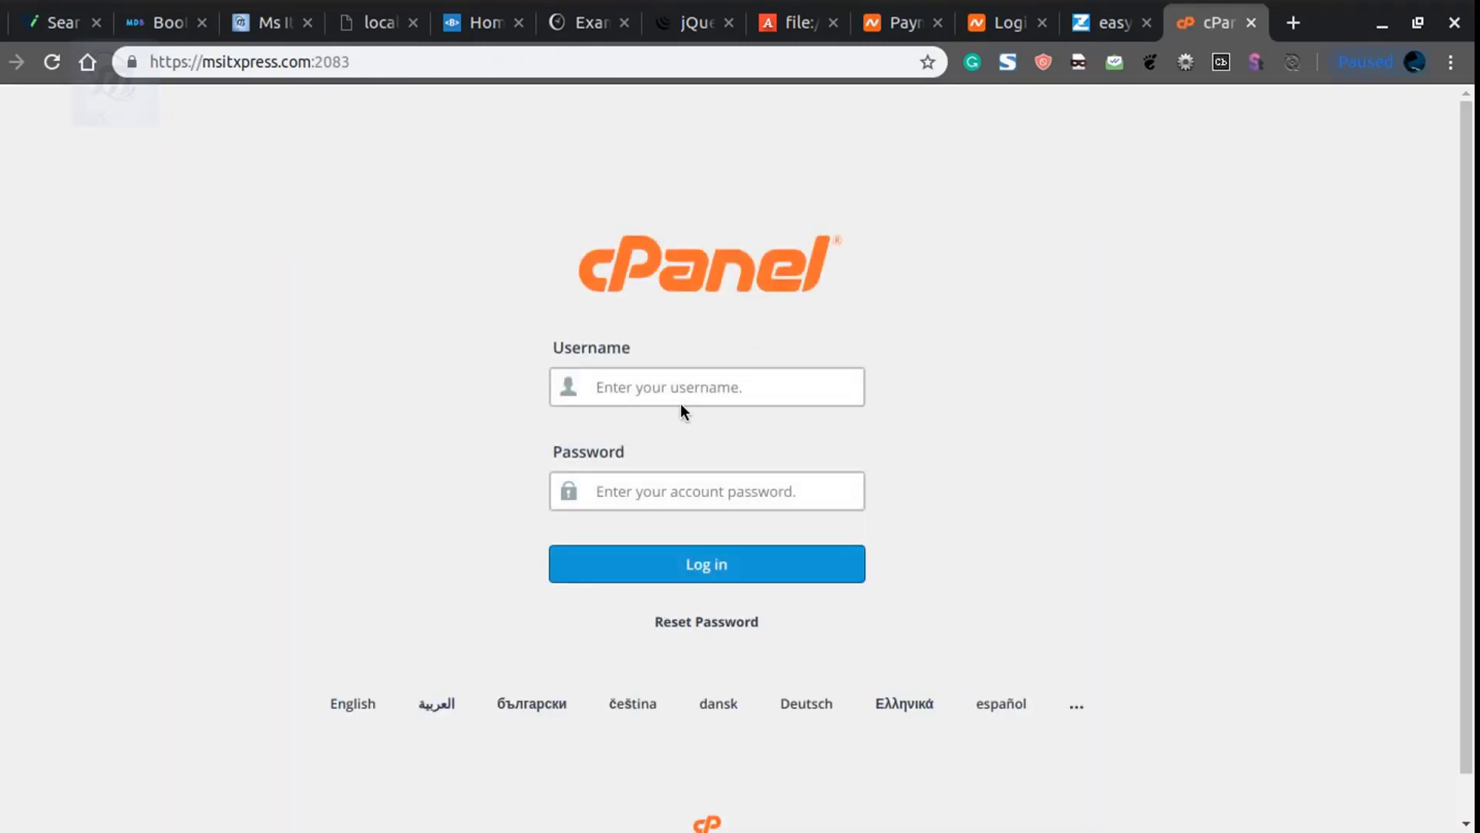
Step: Fill in the saved cPanel username and type the account password
left_click(704, 386)
left_click(704, 429)
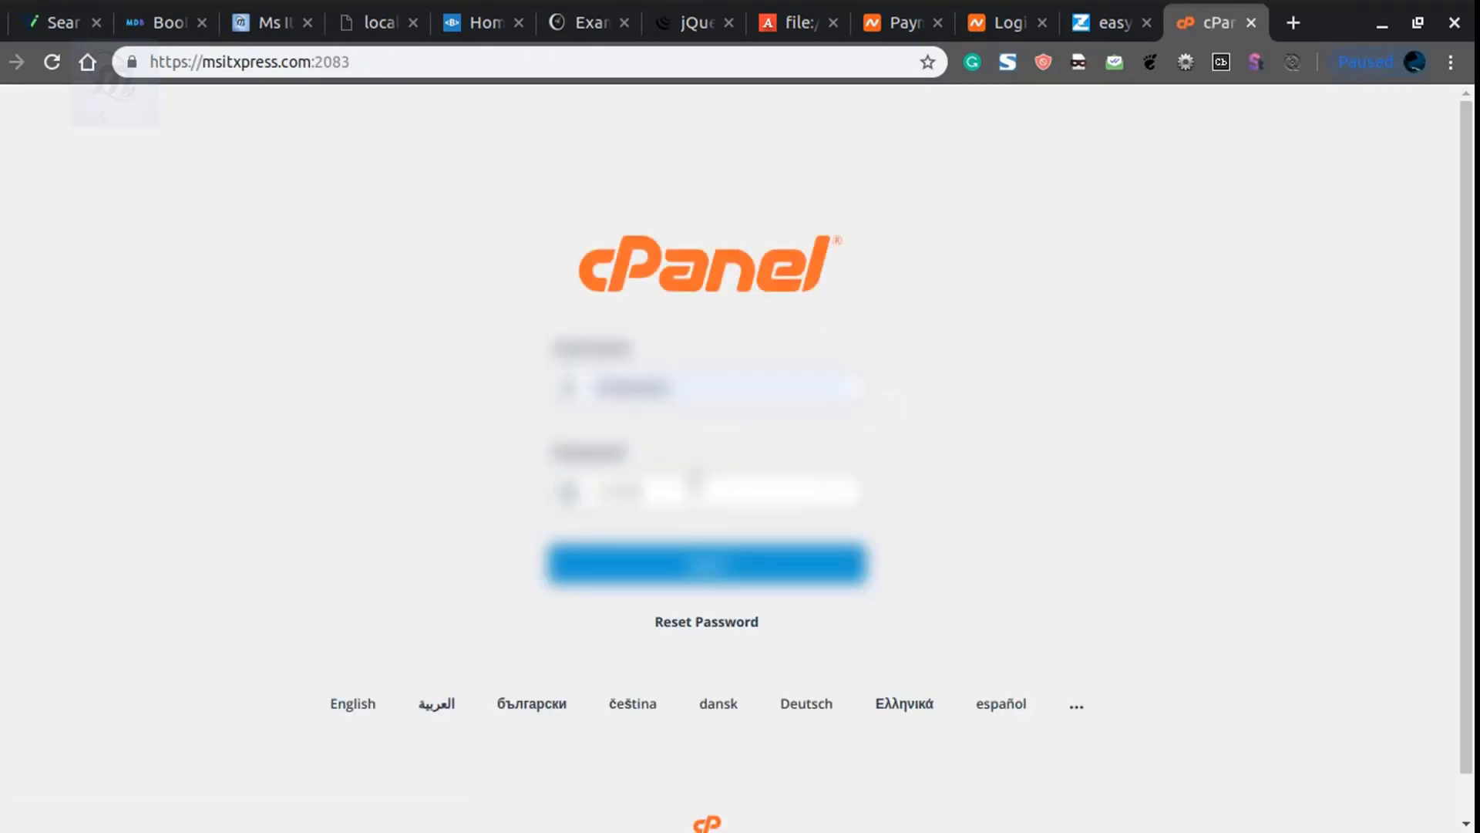
type("*********")
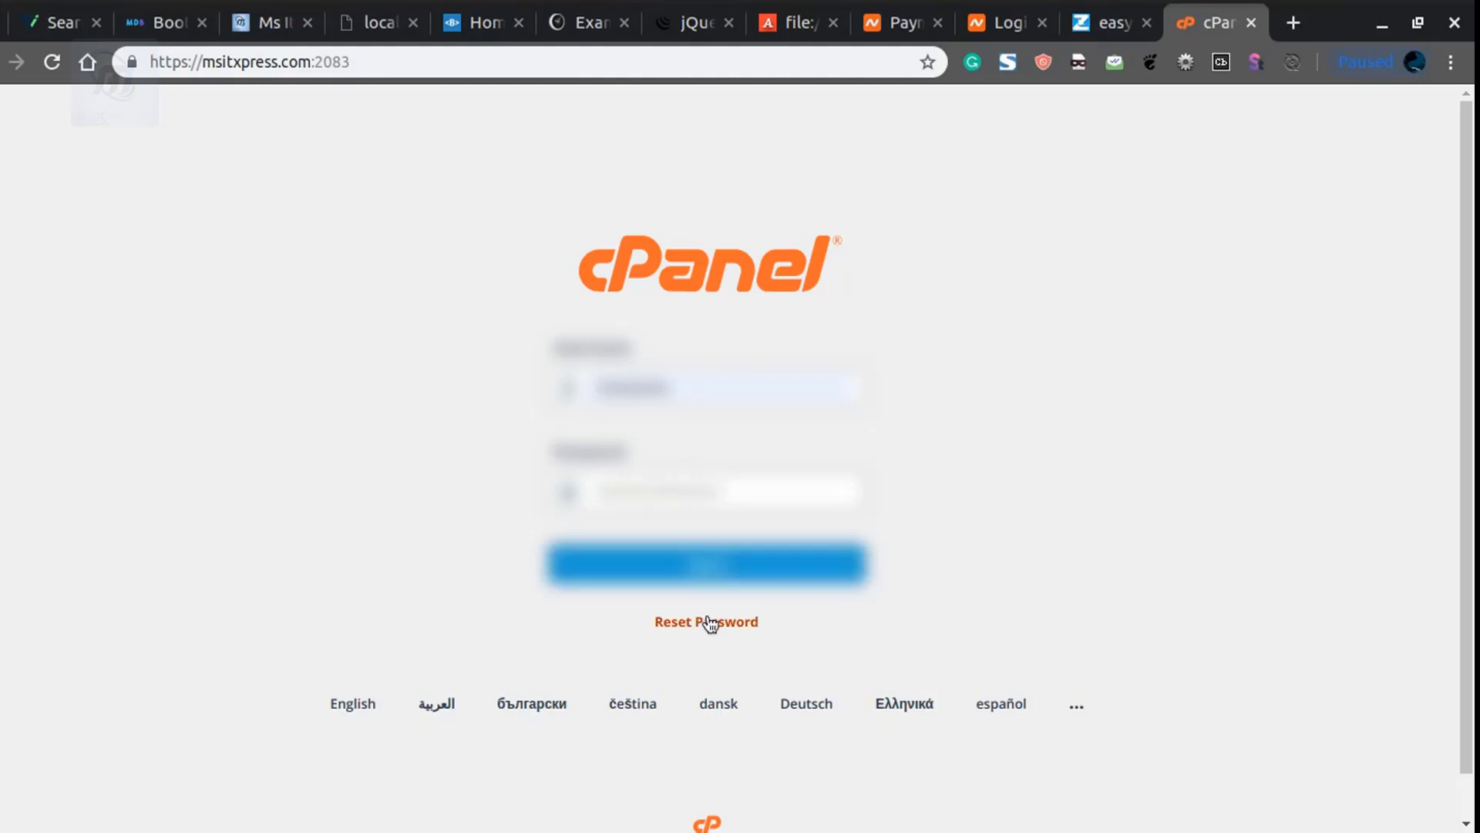
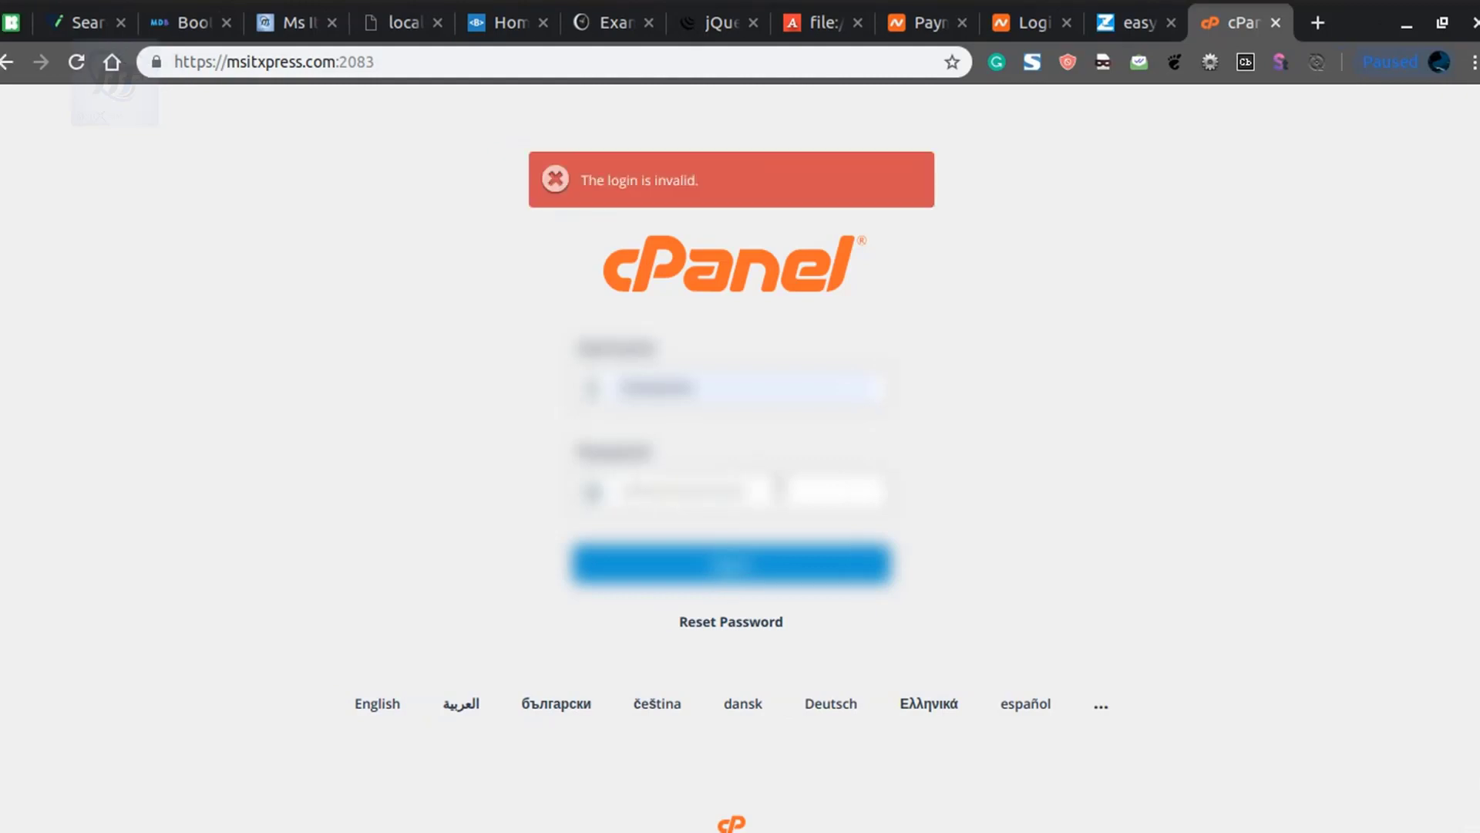
Step: Replace the rejected password with the correct account password and log in to cPanel
key("ctrl+a")
key("BackSpace")
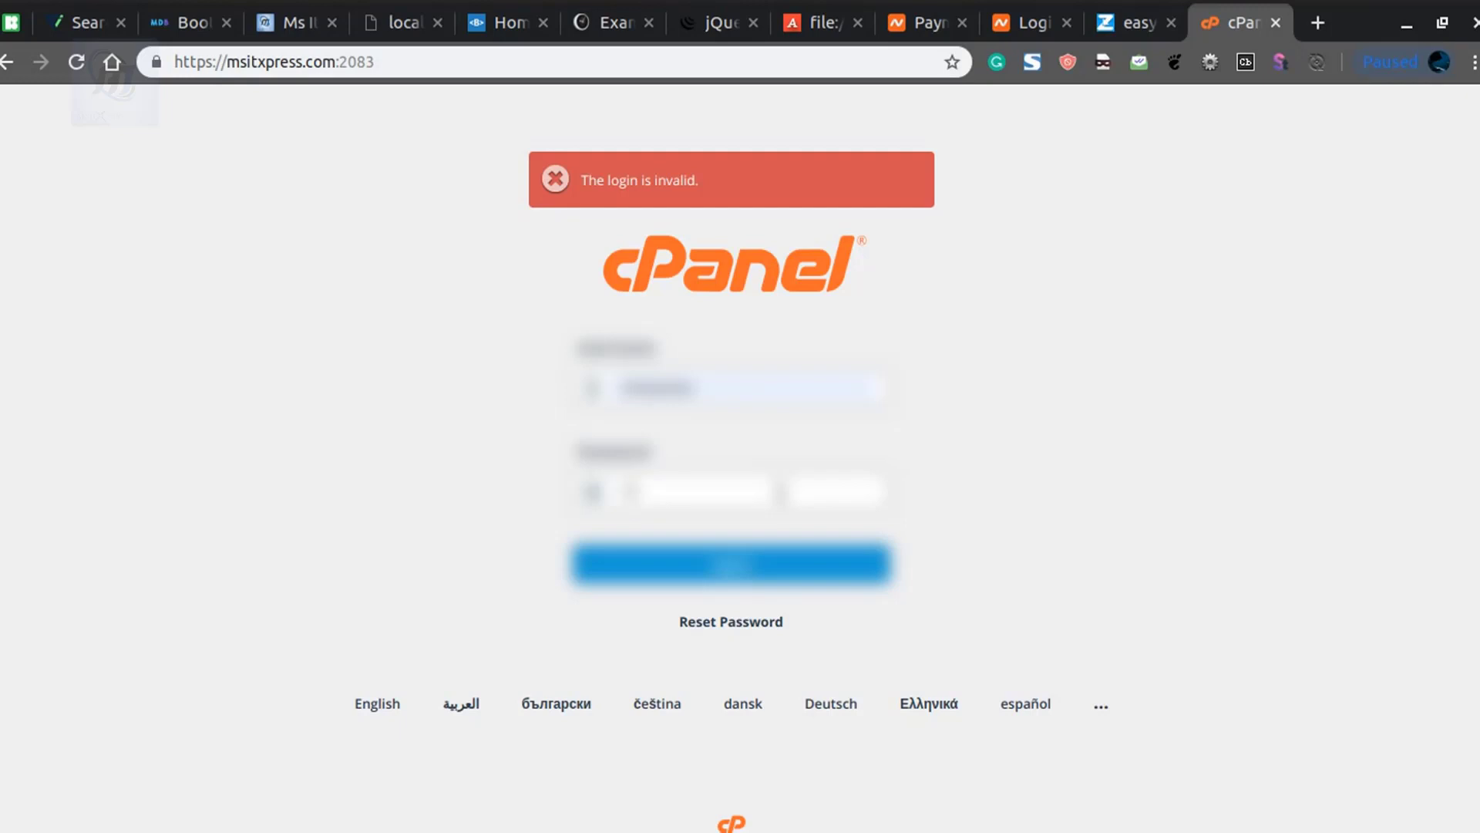
type("•••••")
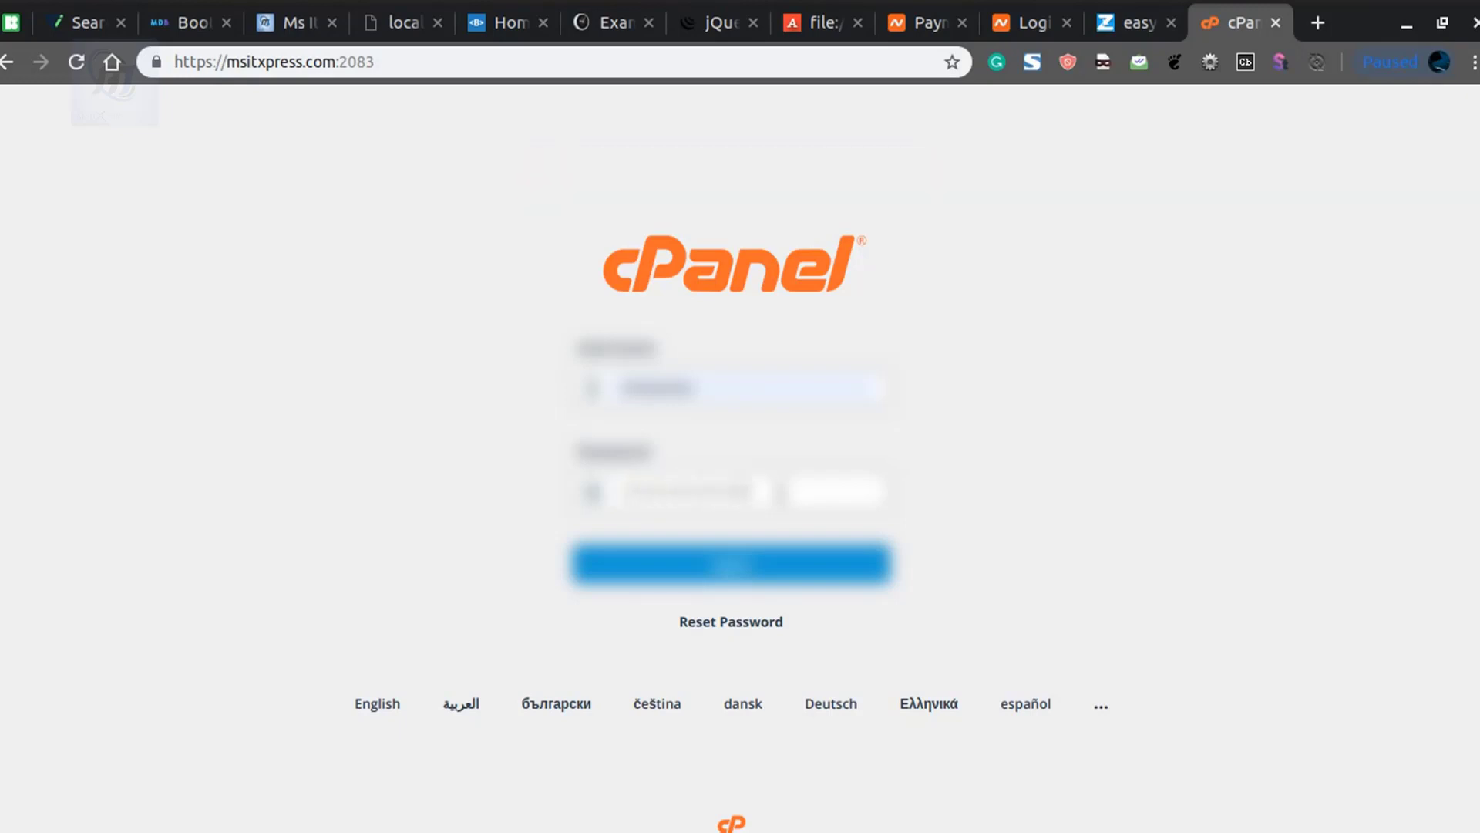
key("Return")
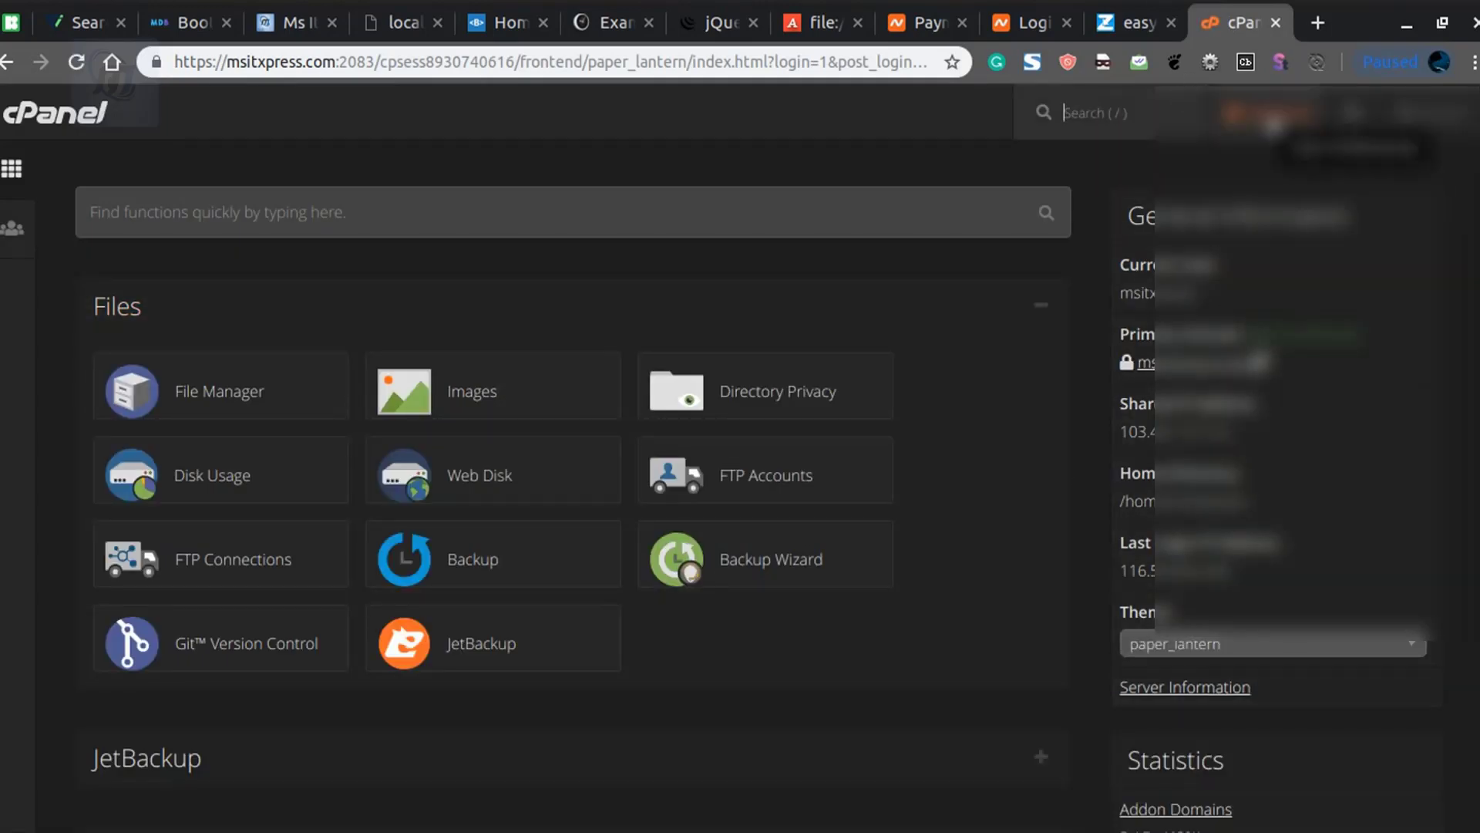
left_click(1268, 114)
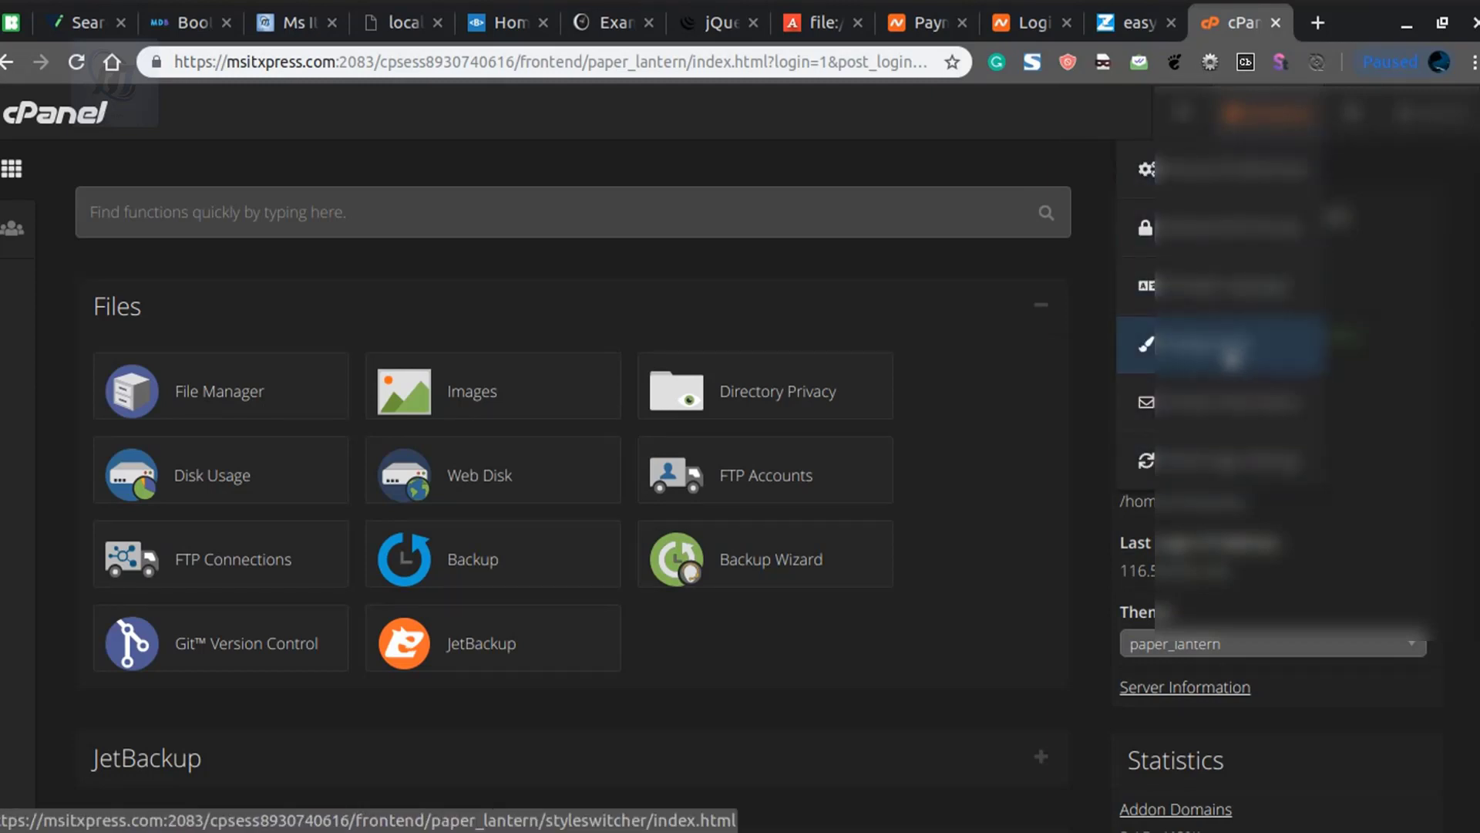
left_click(1232, 354)
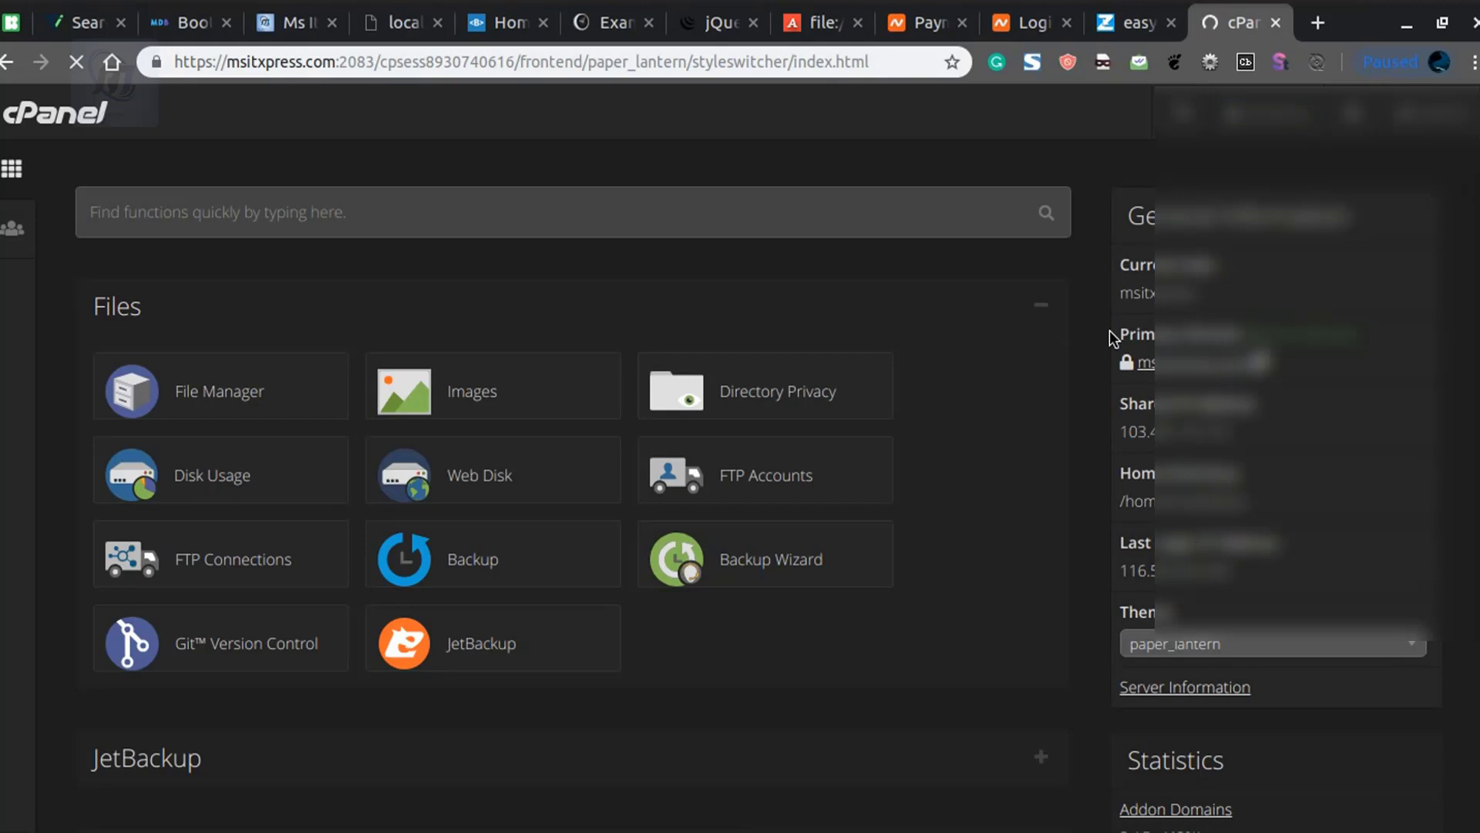
scroll(974, 366, "down", 6)
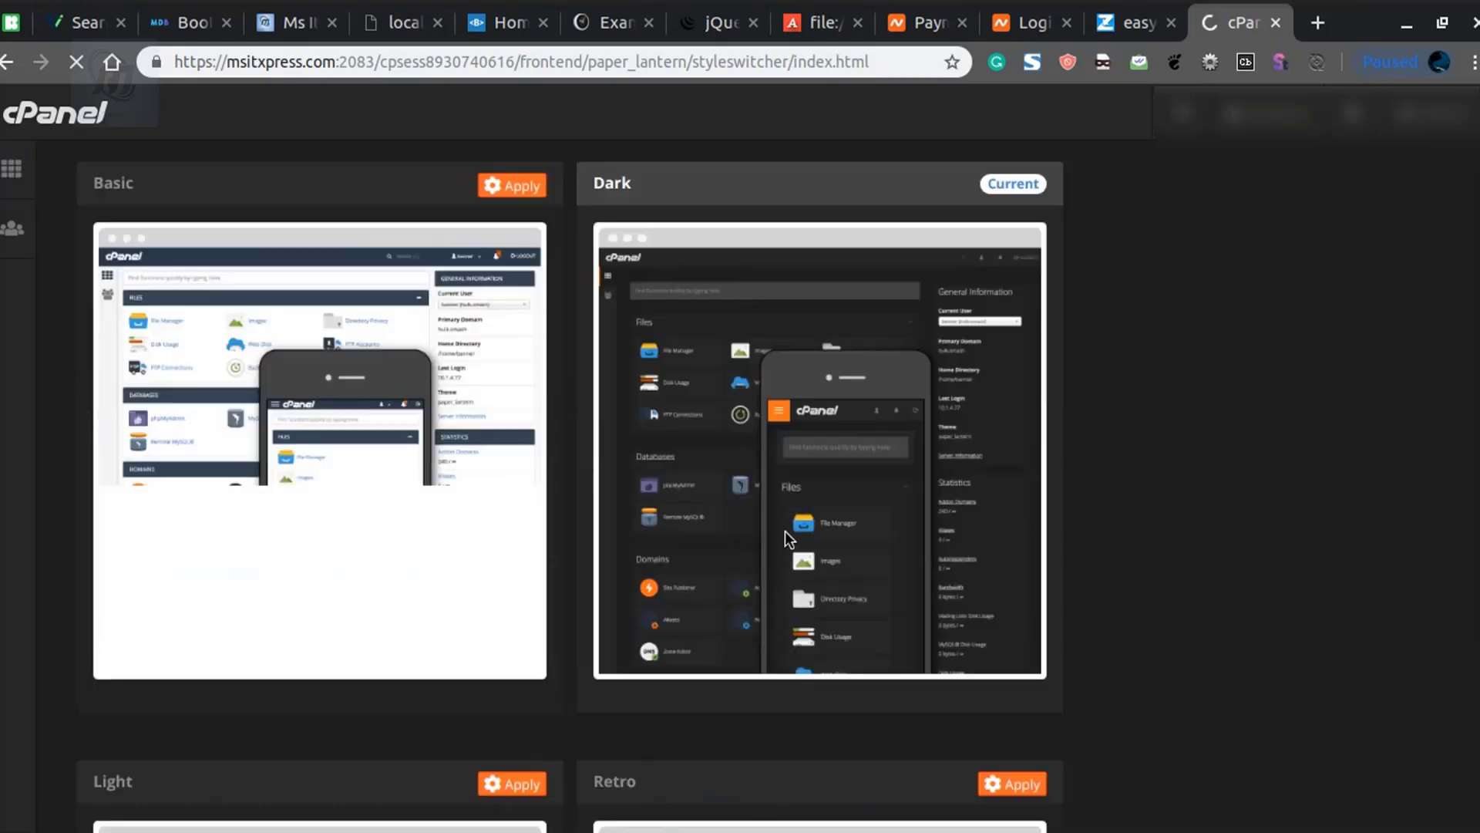
scroll(974, 461, "down", 4)
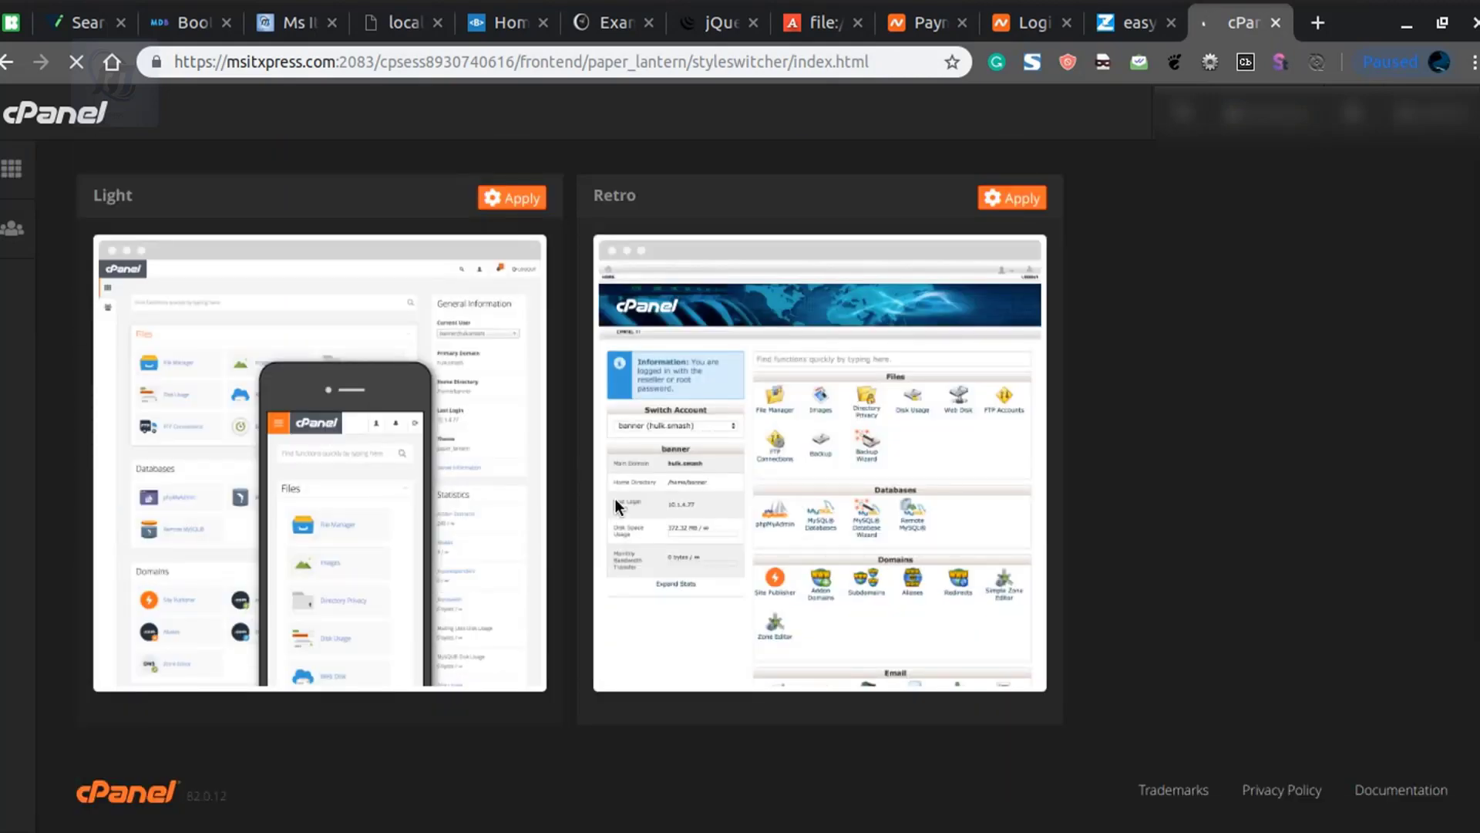
scroll(613, 498, "up", 3)
scroll(585, 706, "up", 7)
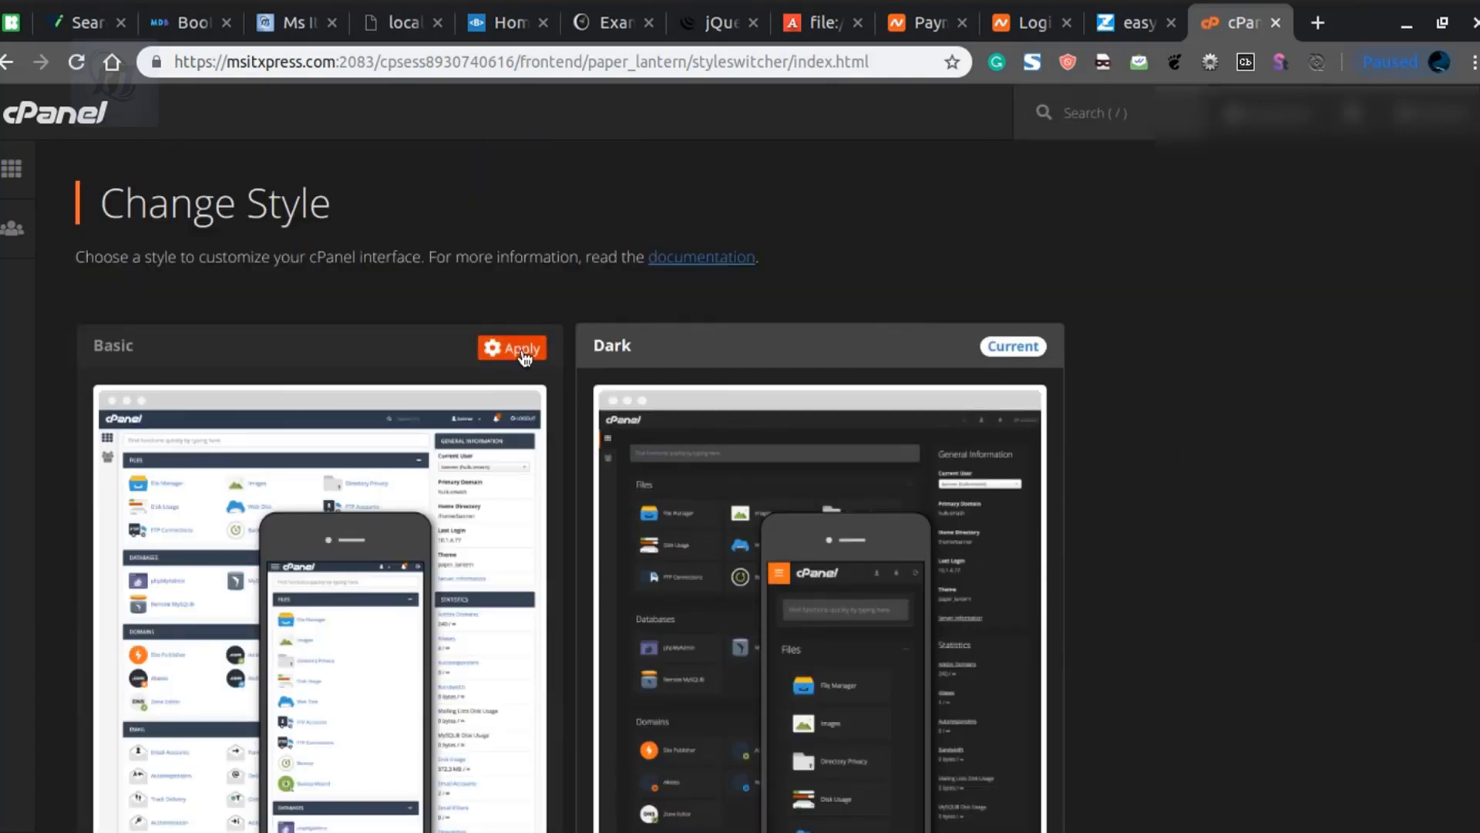
left_click(11, 168)
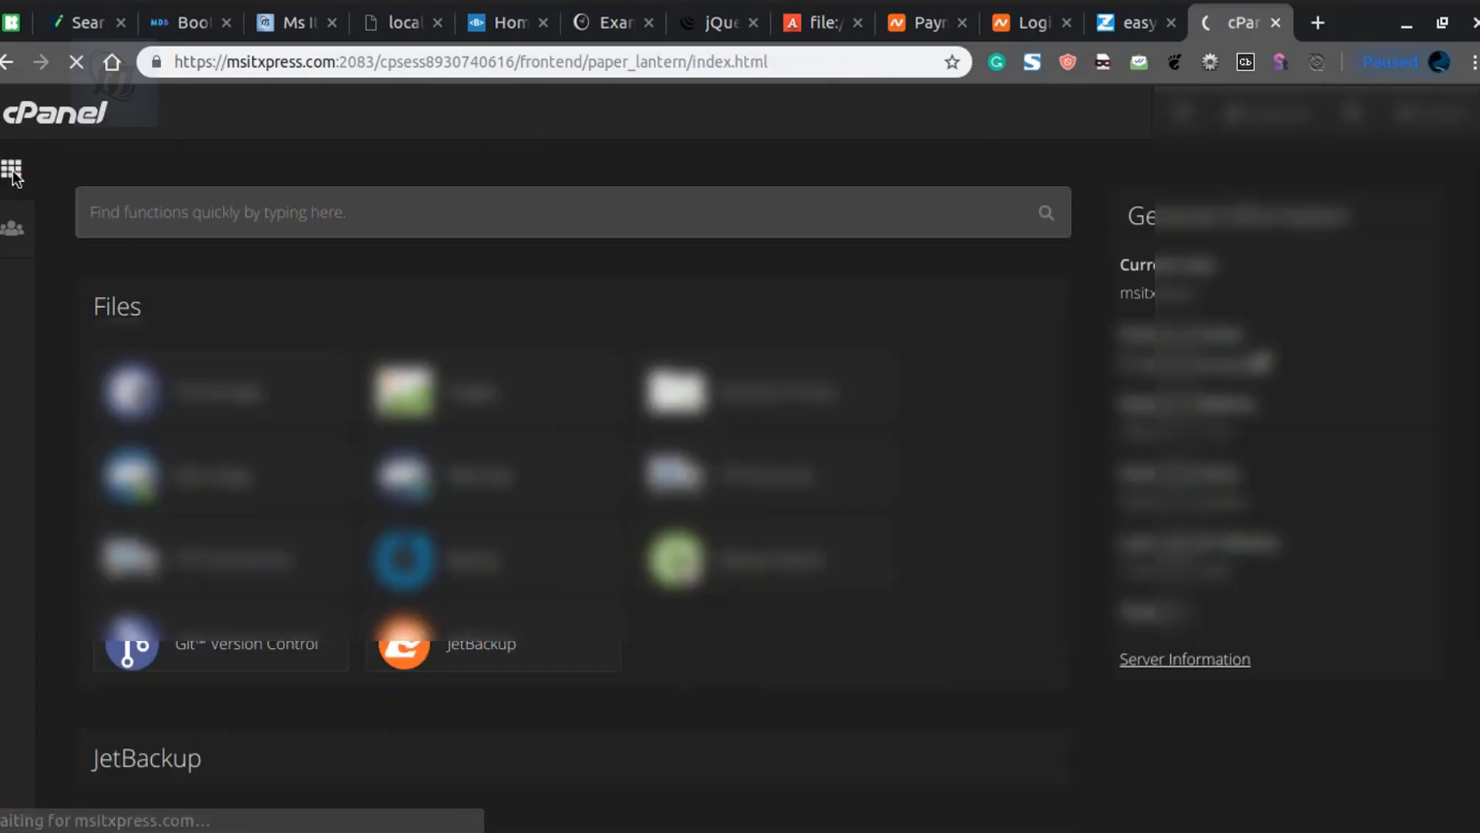
left_click(13, 230)
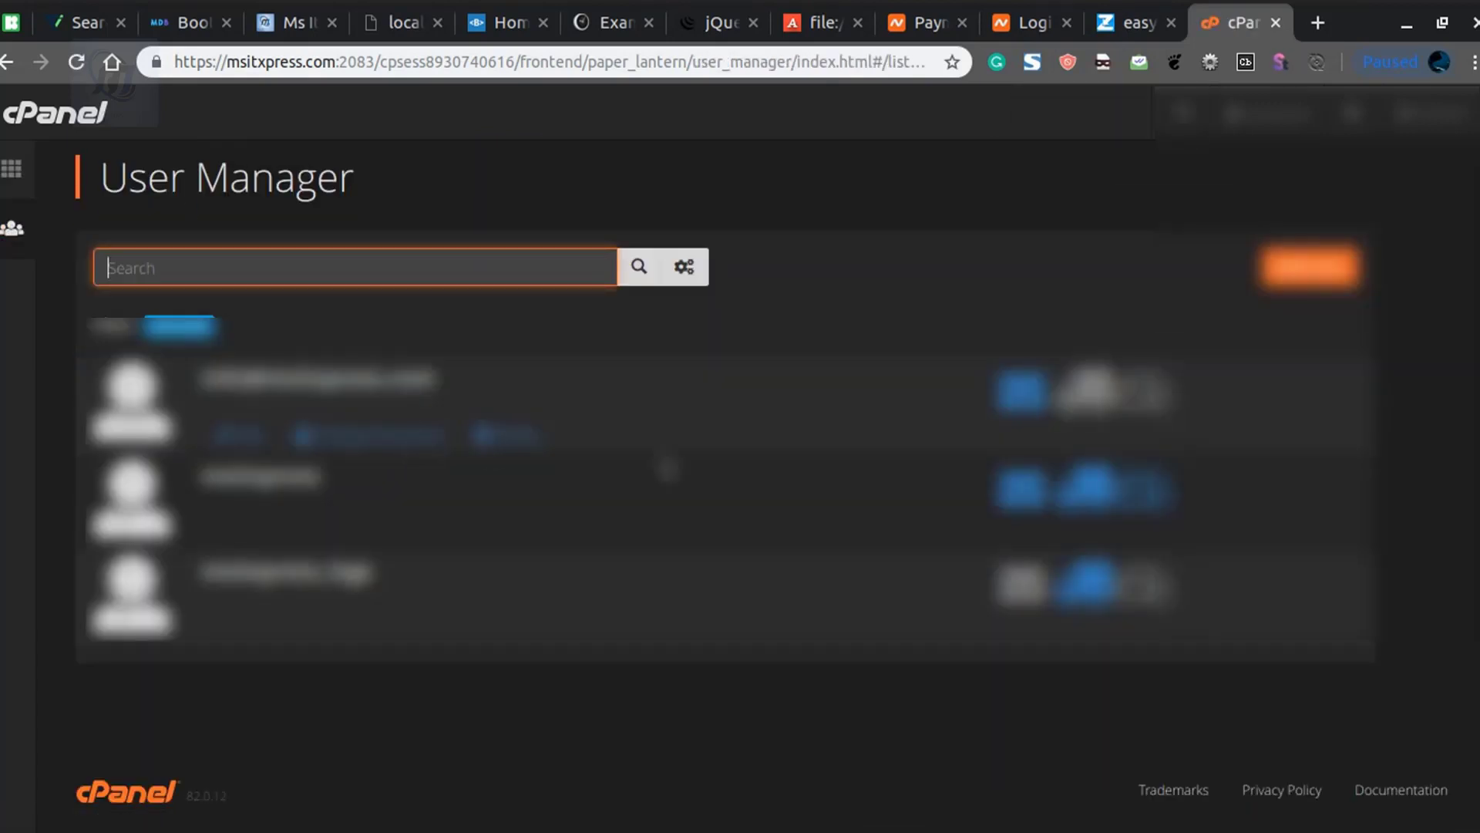
left_click(11, 168)
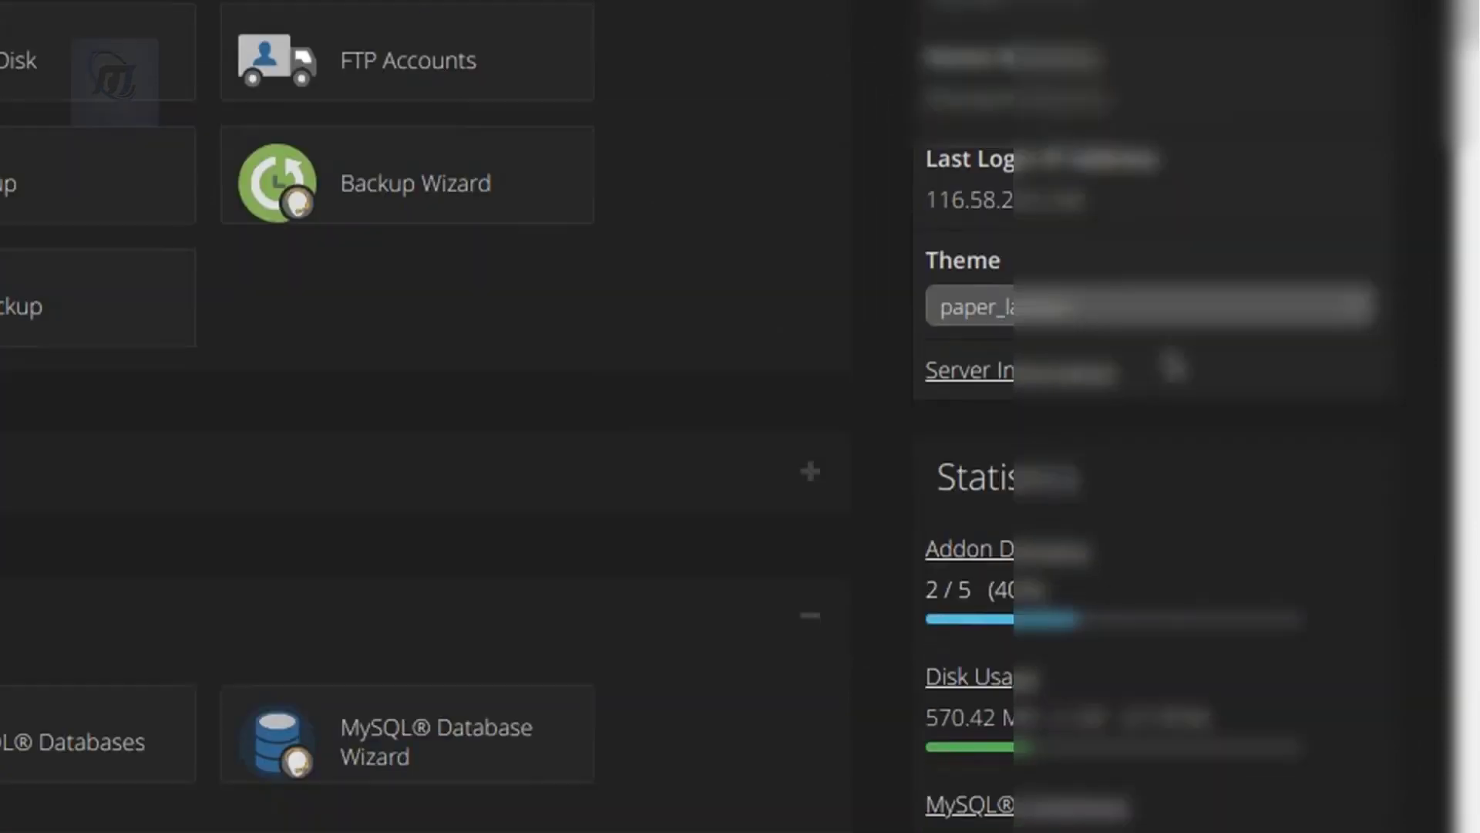
Step: Expand the JetBackup section to list Cron Job Backups, Email Backups and Snapshots
scroll(1210, 479, "down", 5)
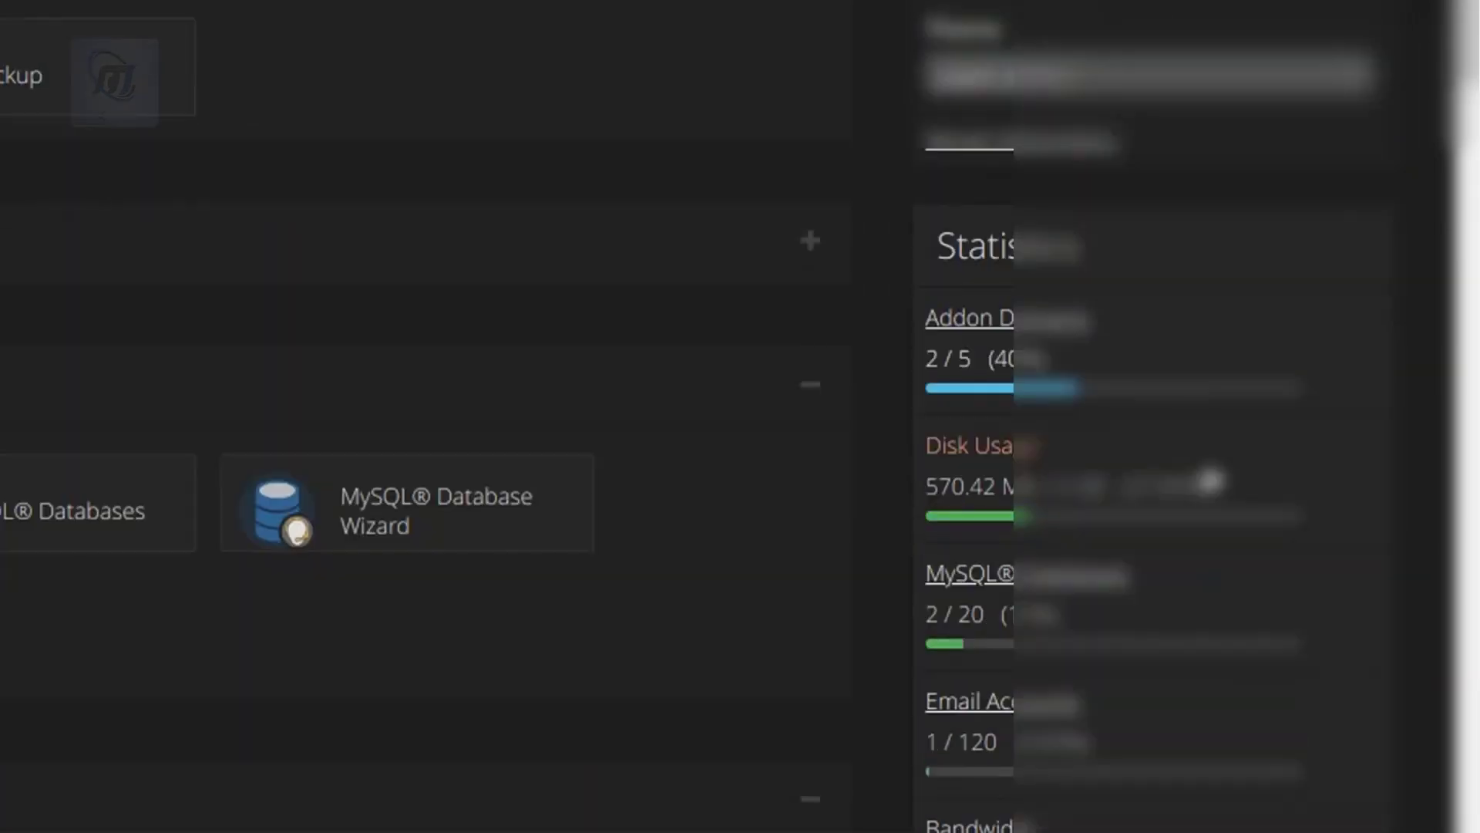
scroll(1143, 473, "down", 4)
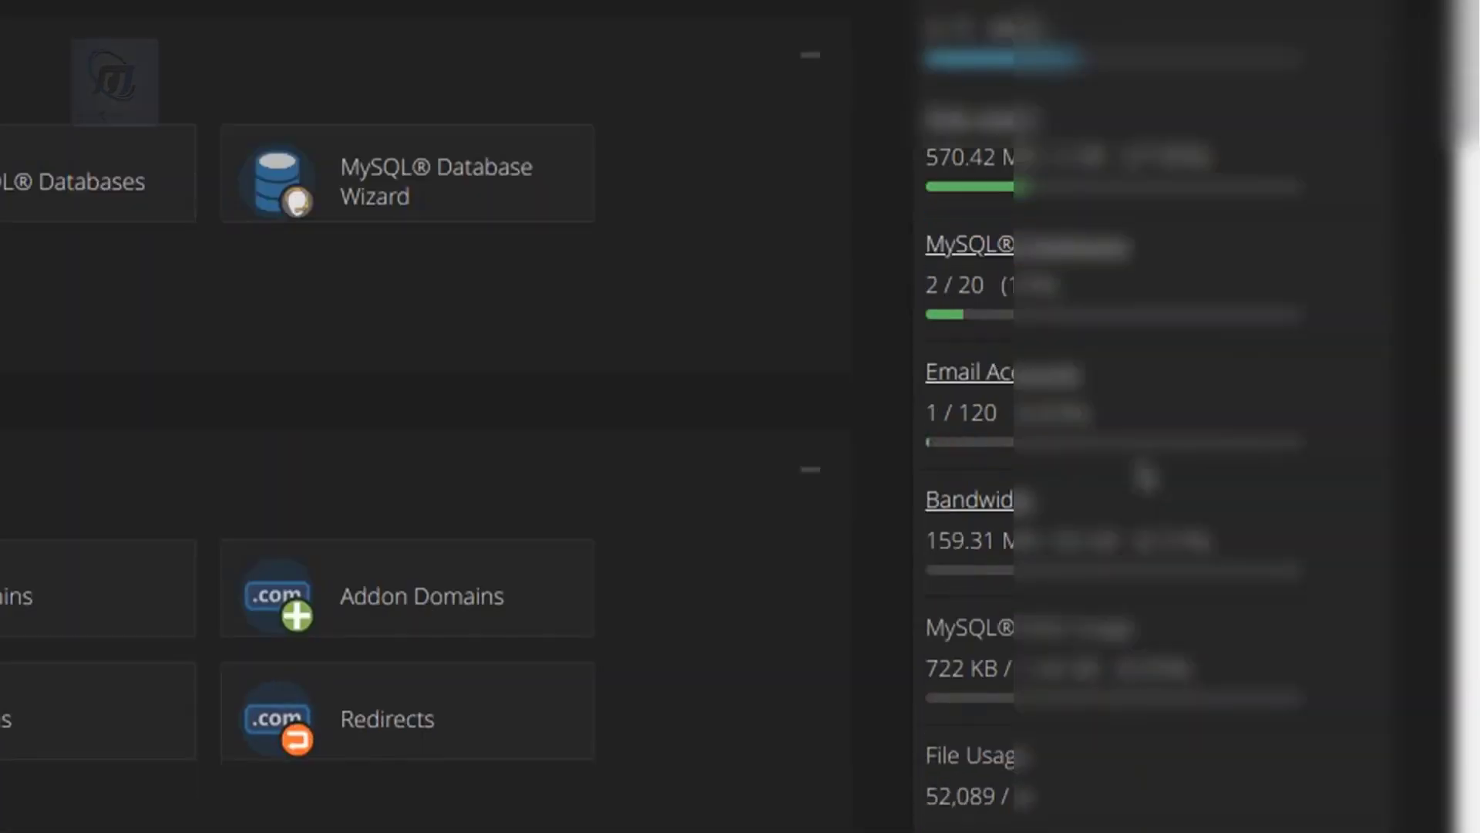
scroll(1140, 463, "down", 8)
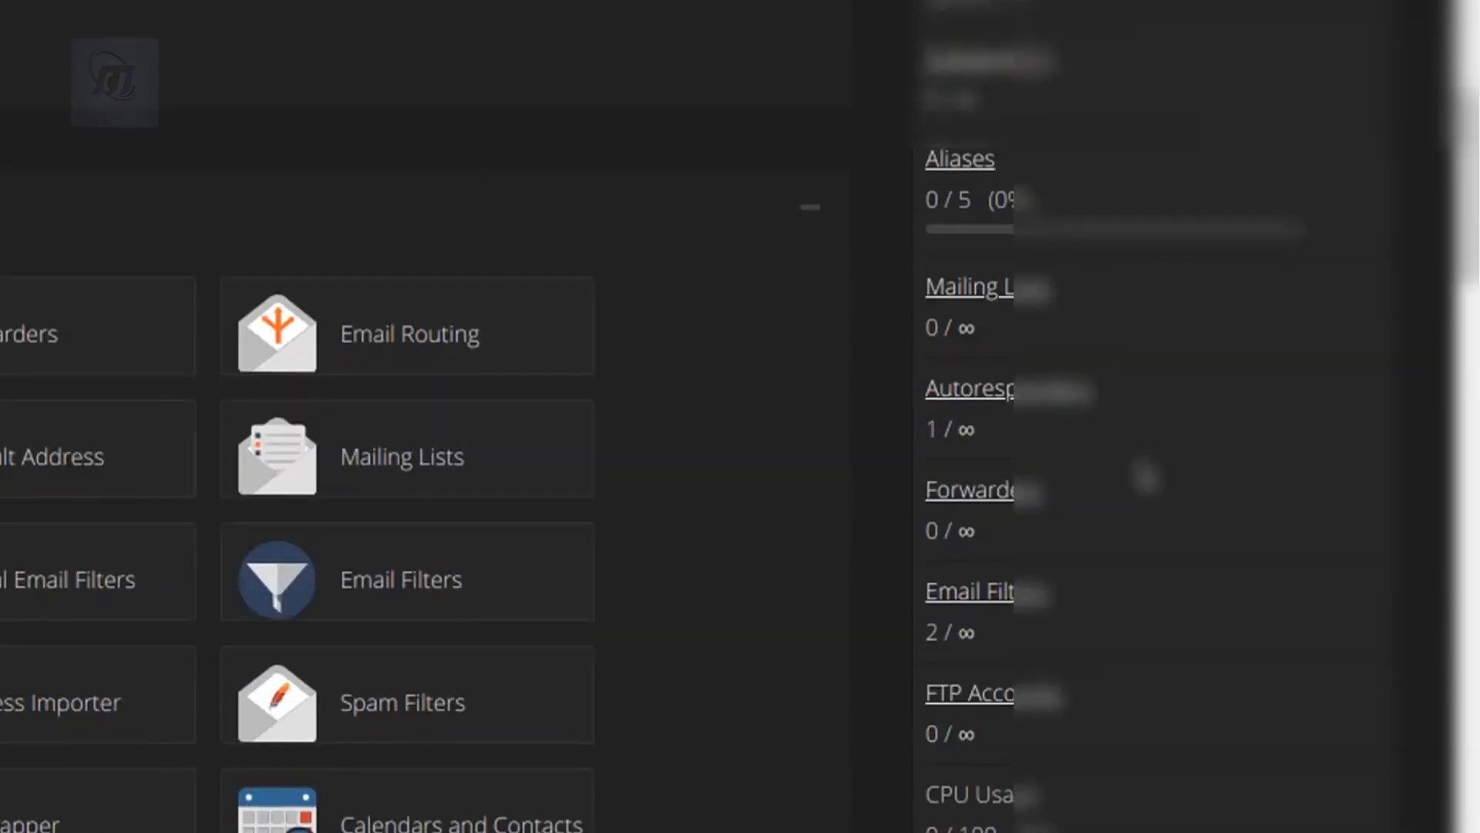
scroll(1146, 477, "down", 14)
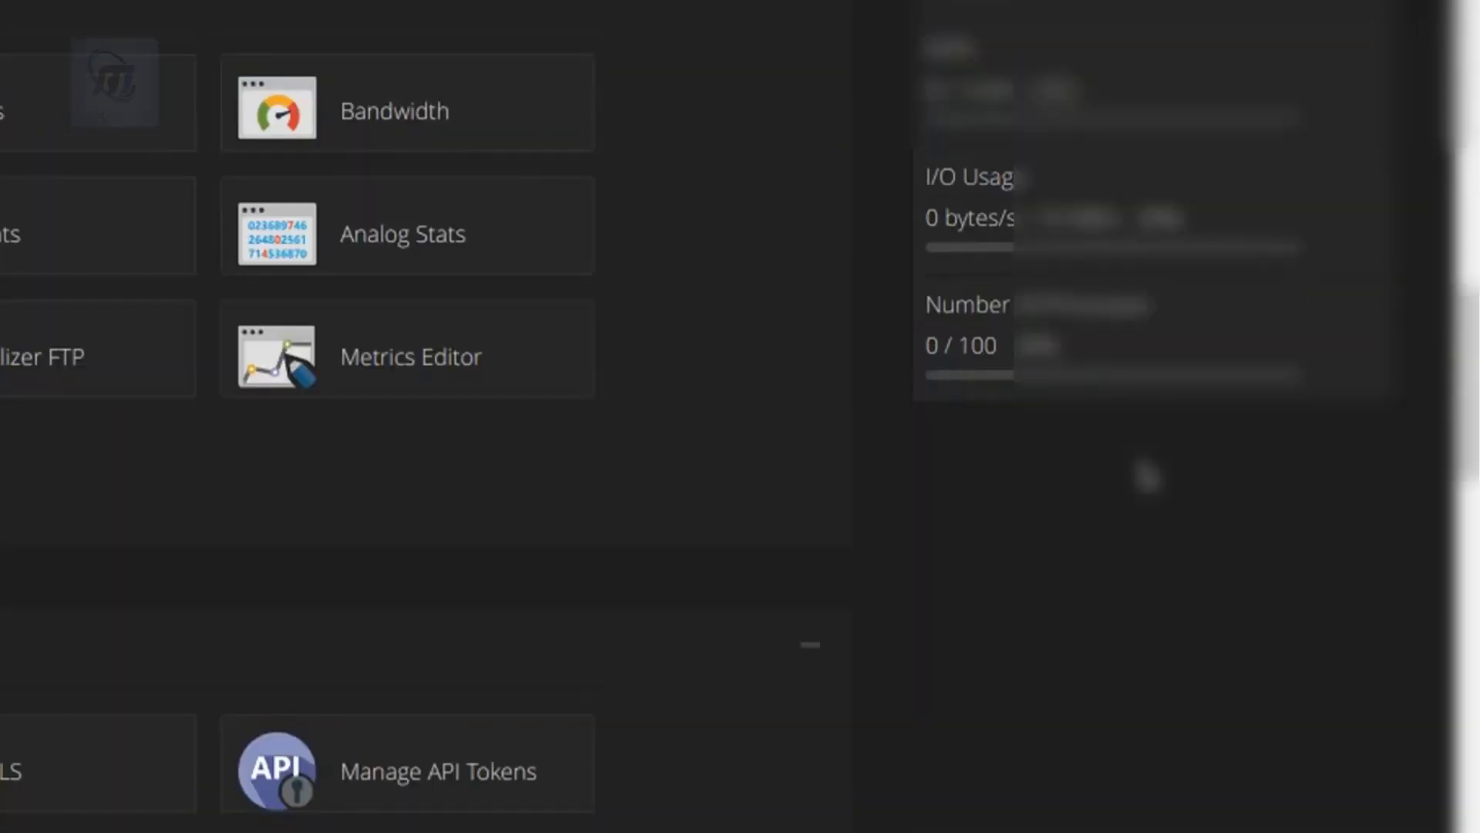
scroll(1146, 476, "up", 17)
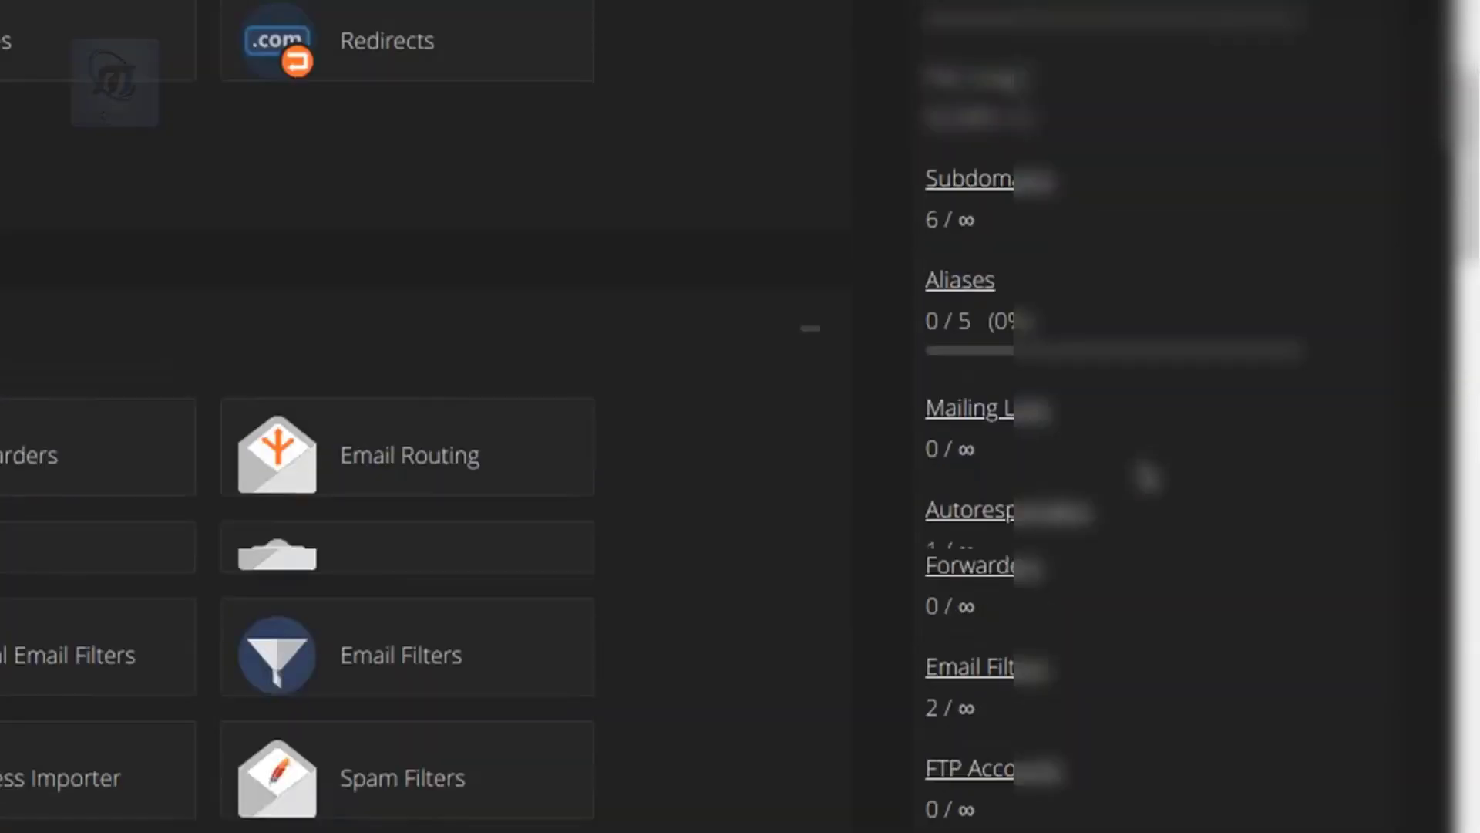
scroll(1146, 476, "up", 8)
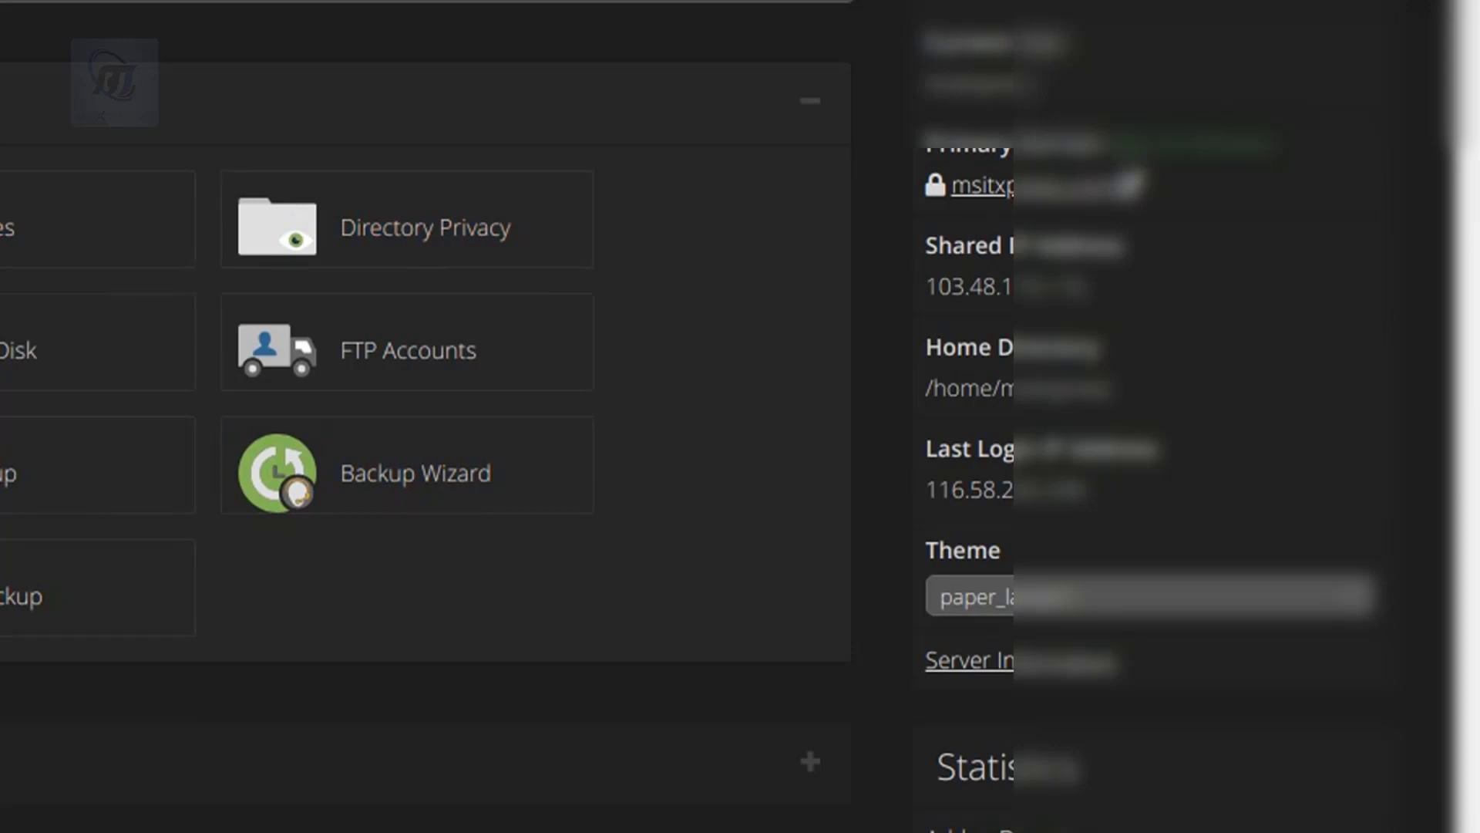
scroll(424, 416, "down", 2)
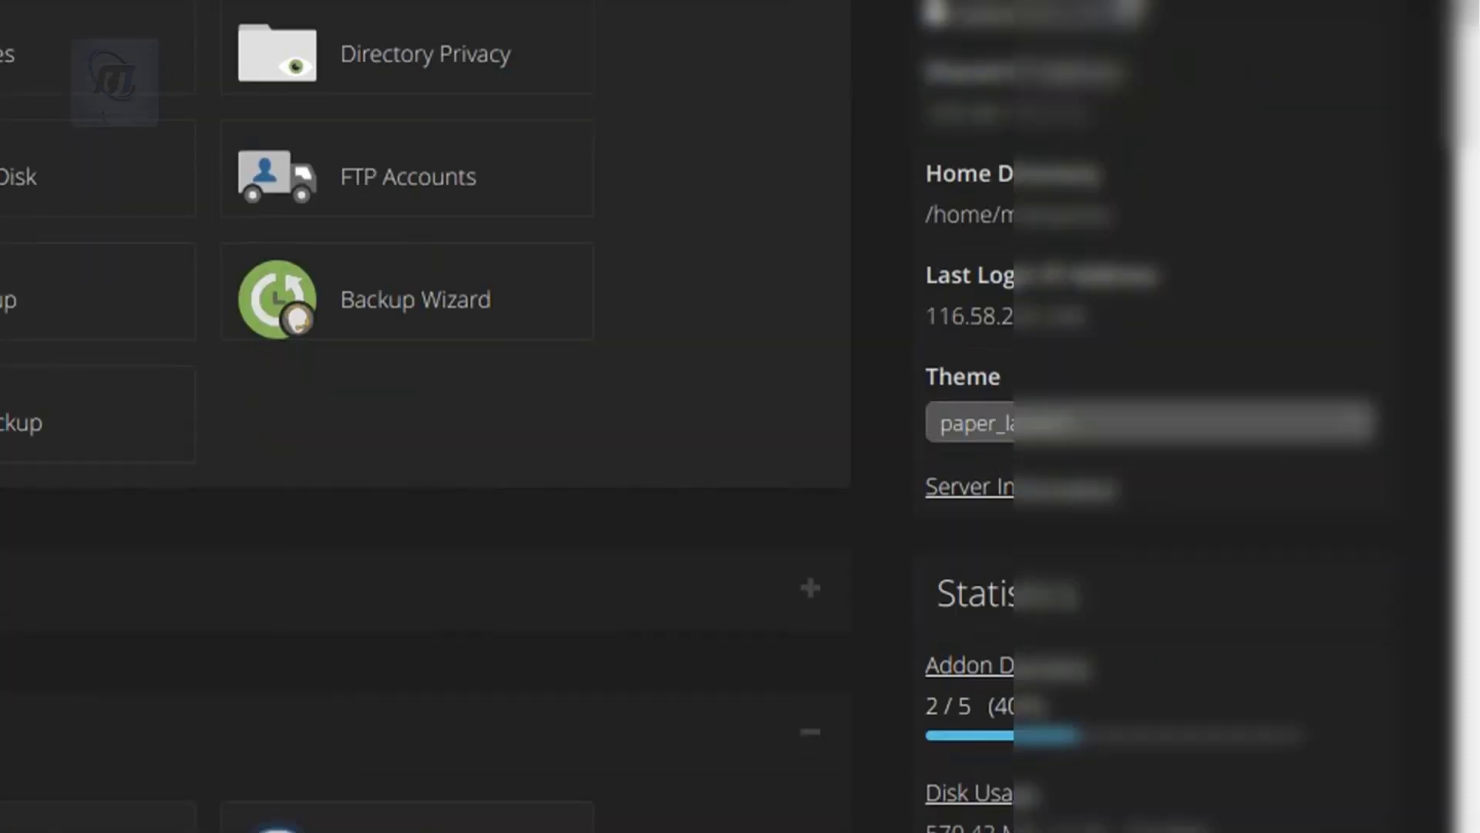
scroll(424, 417, "down", 2)
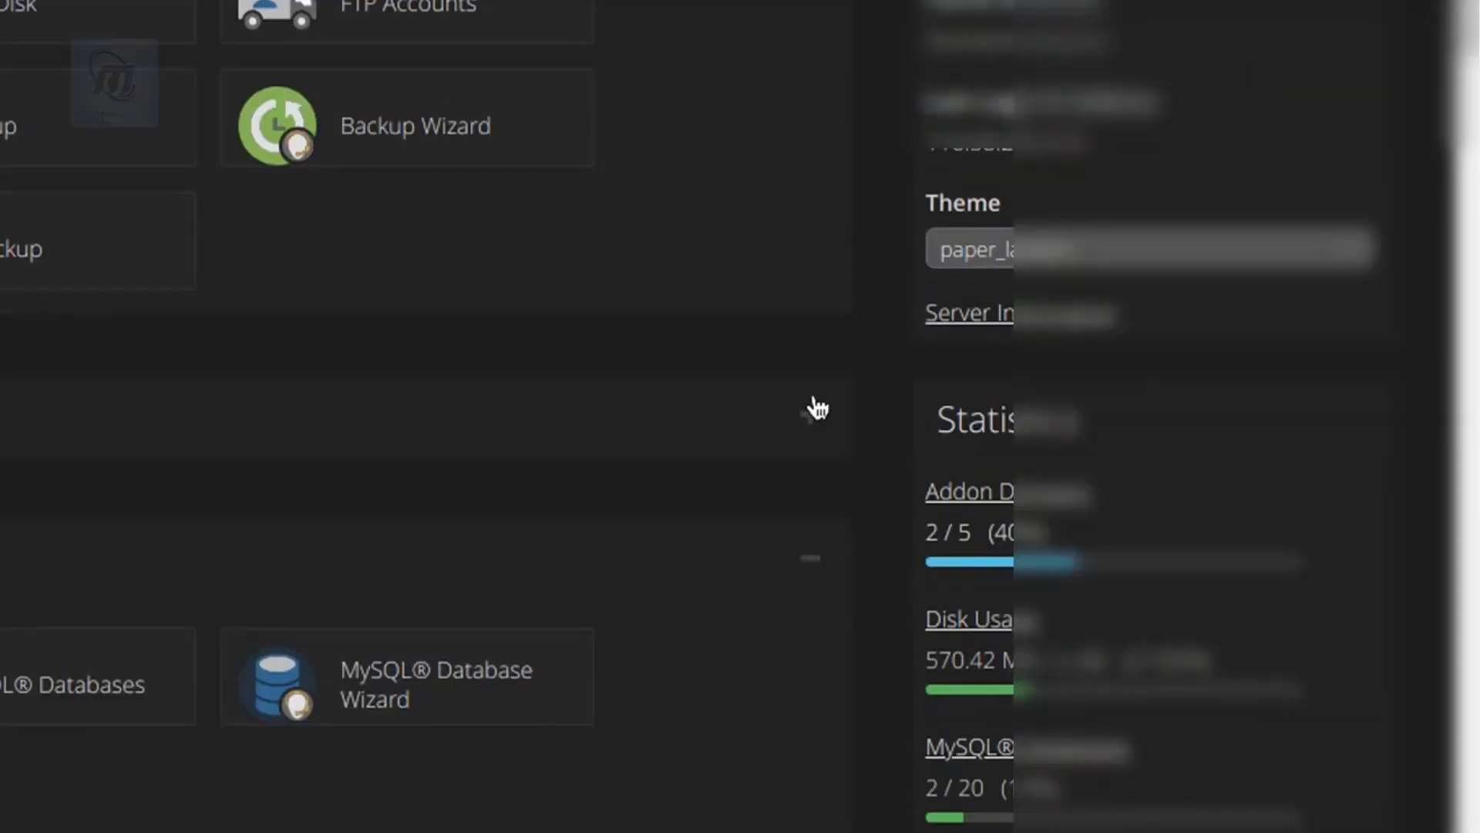
left_click(816, 409)
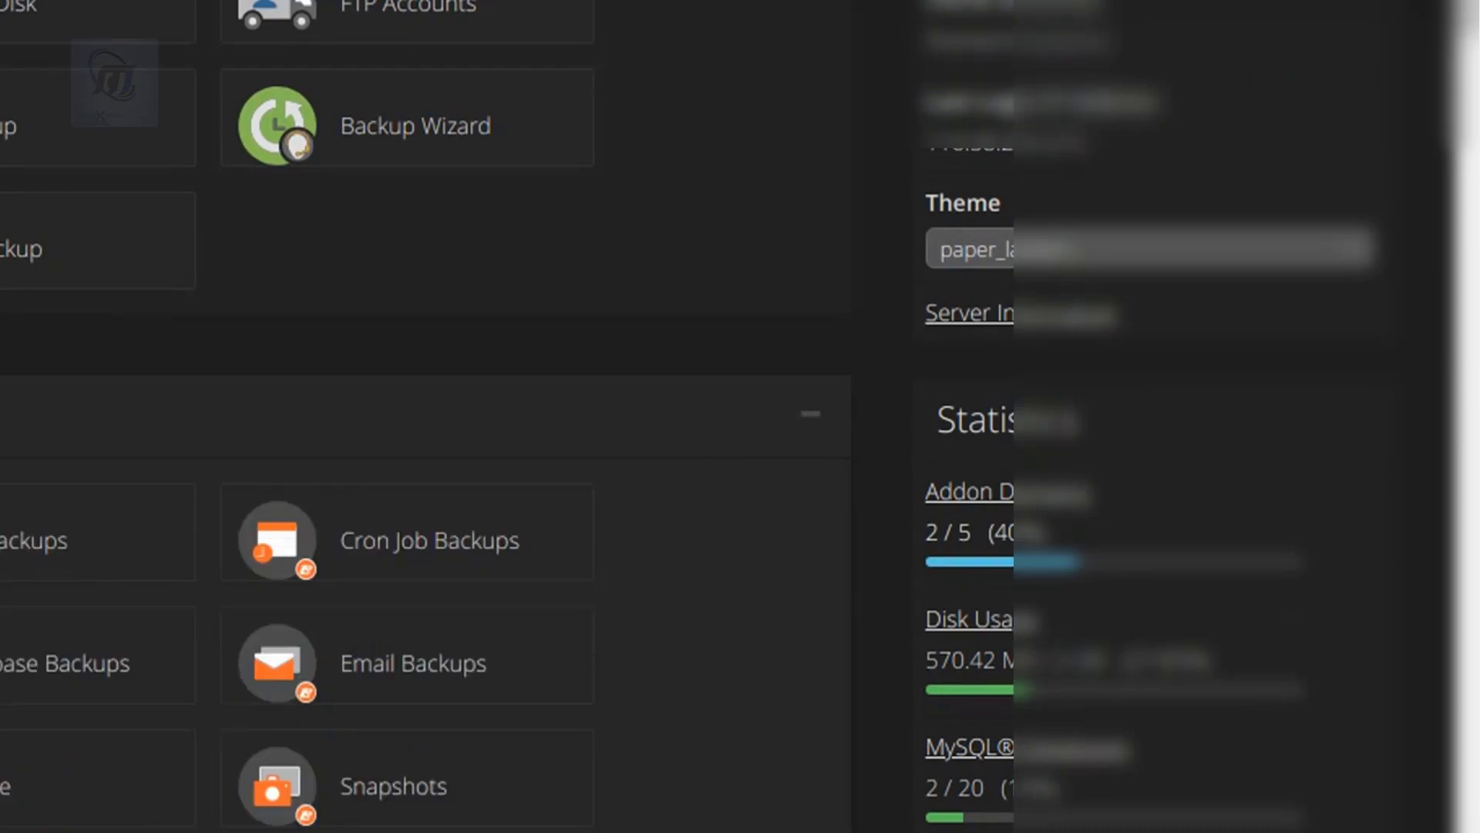
scroll(720, 429, "down", 2)
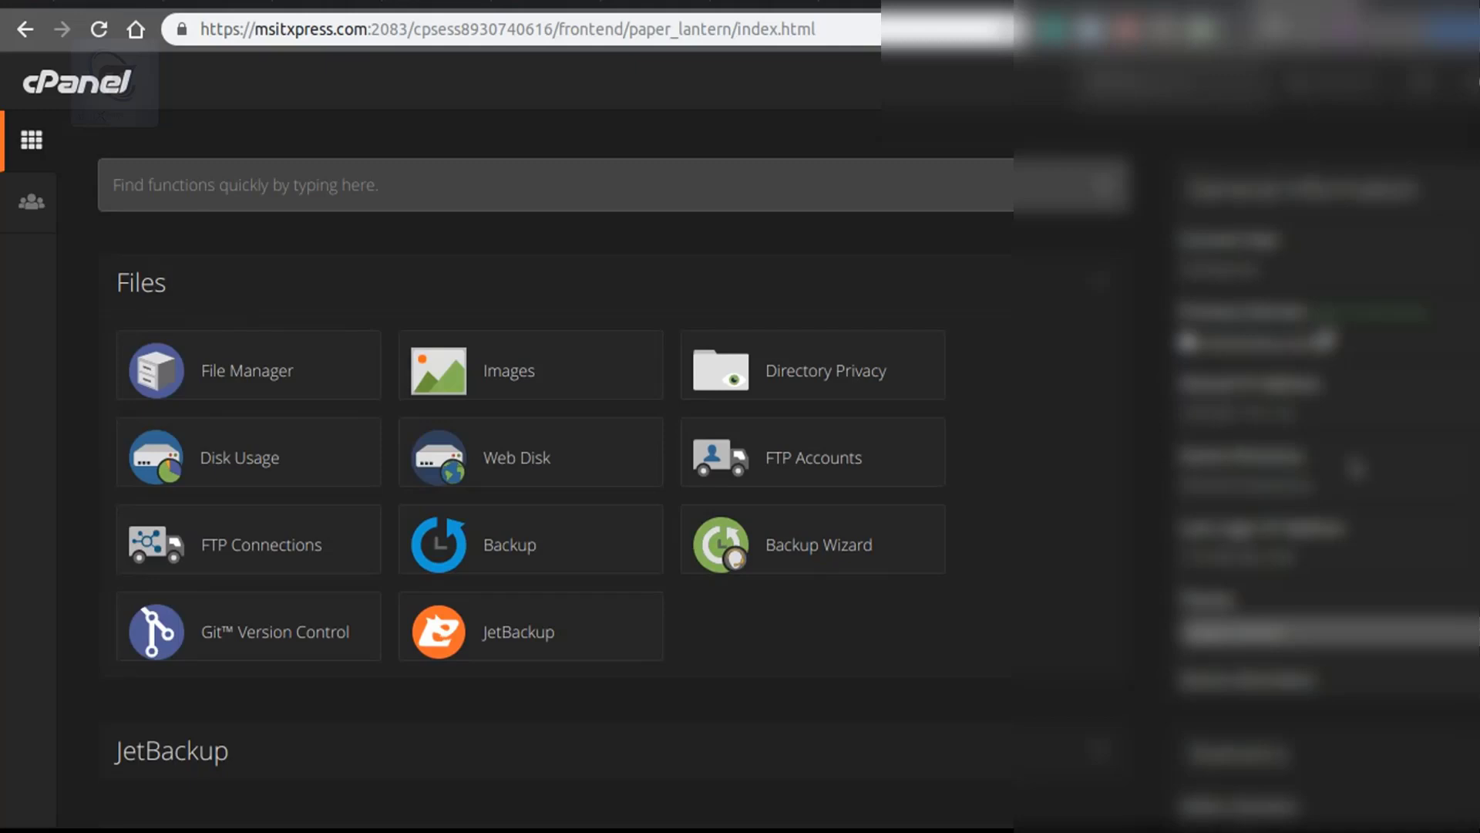
scroll(540, 463, "down", 2)
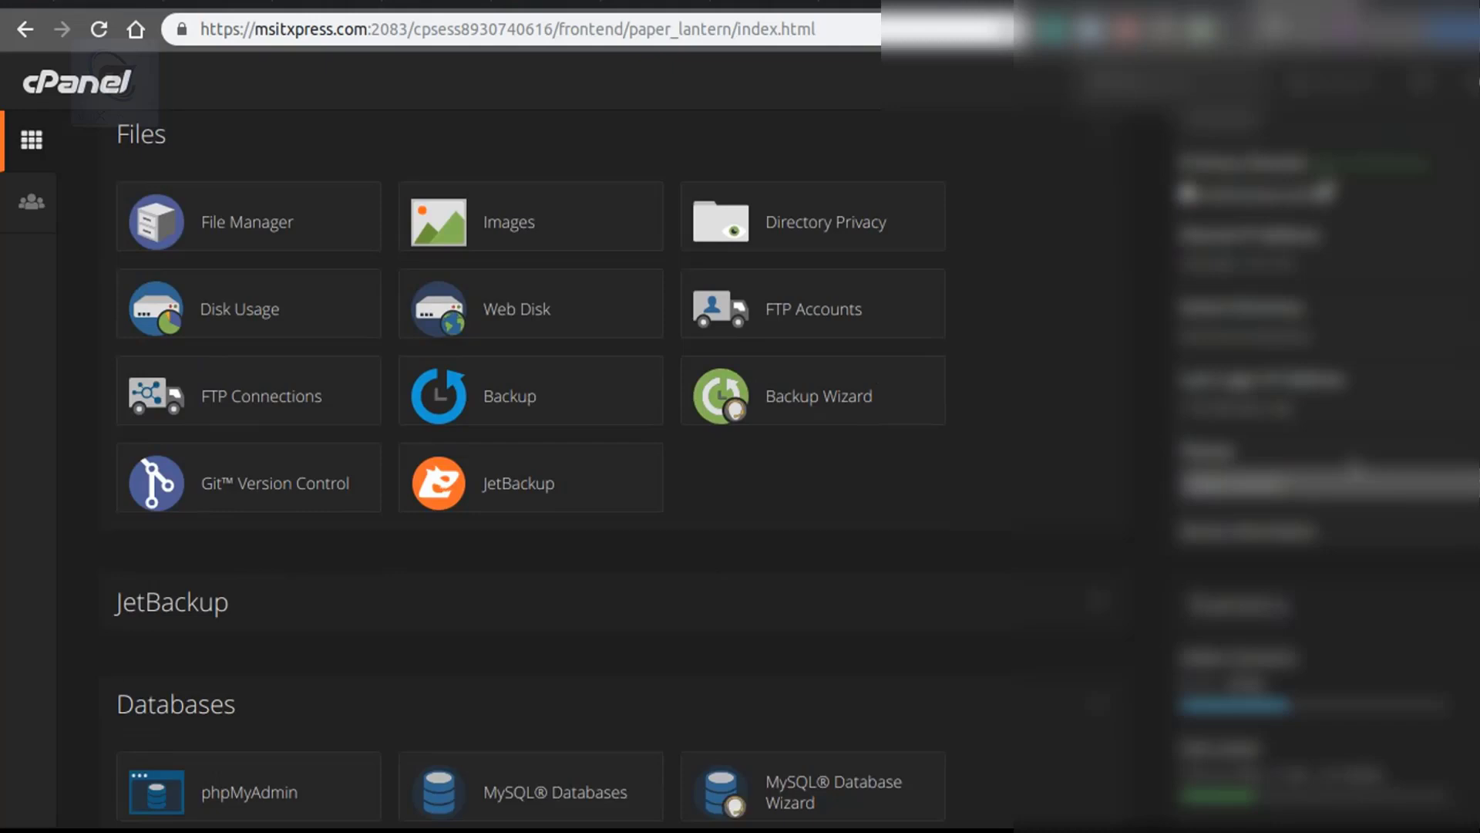
scroll(540, 463, "down", 1)
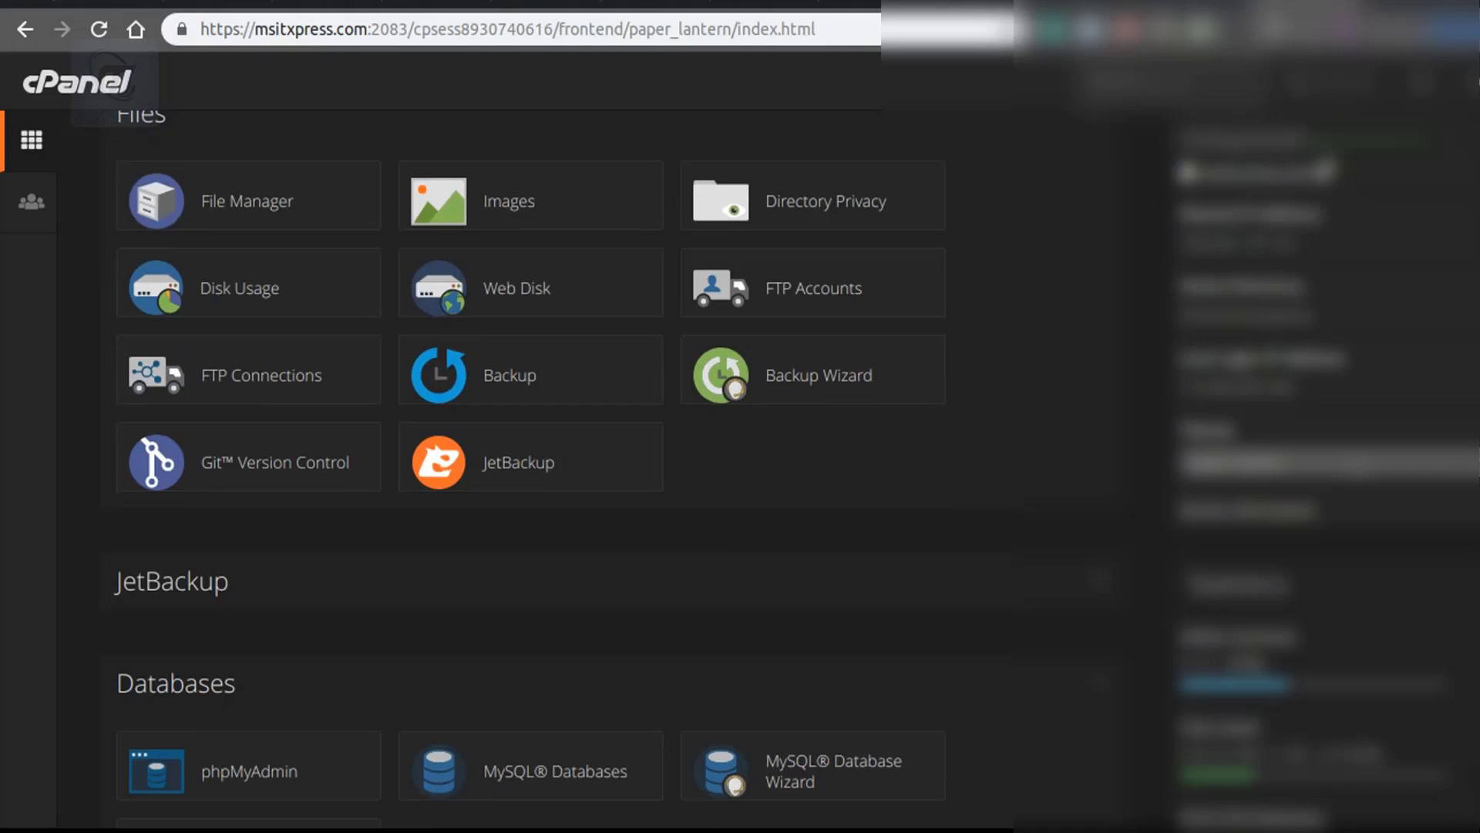
scroll(539, 462, "down", 1)
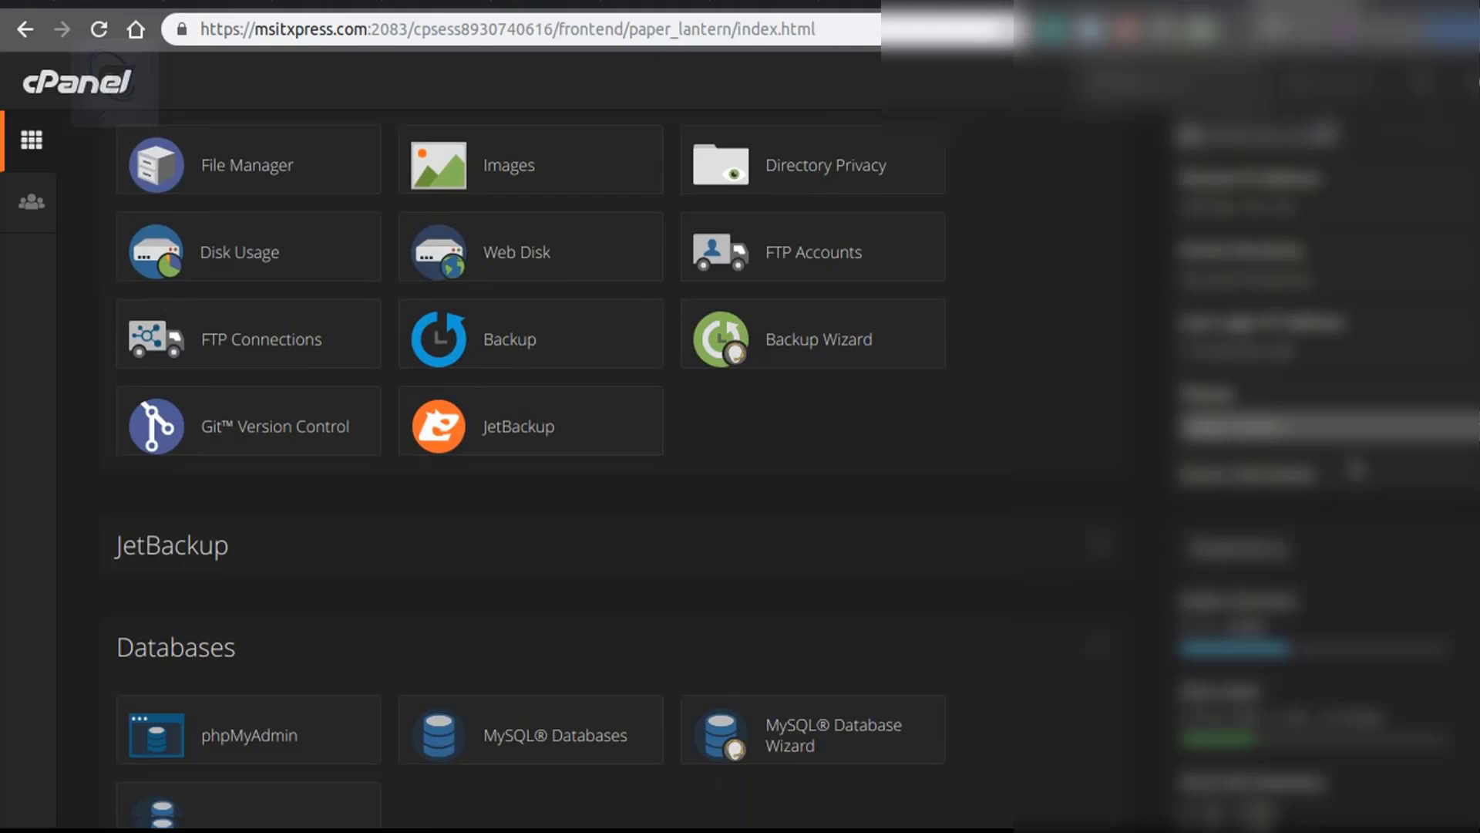
scroll(540, 463, "up", 3)
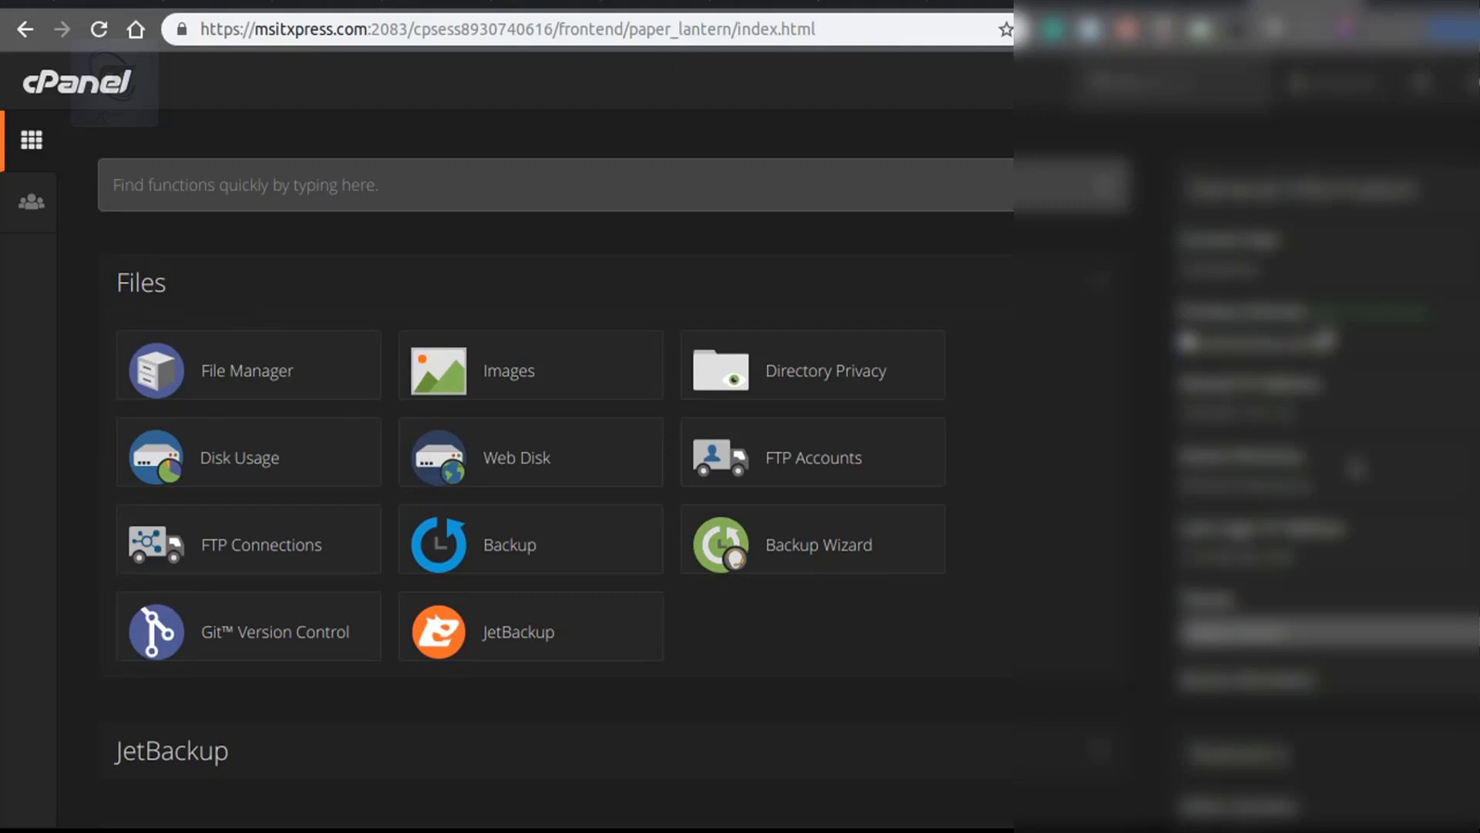
scroll(539, 462, "down", 2)
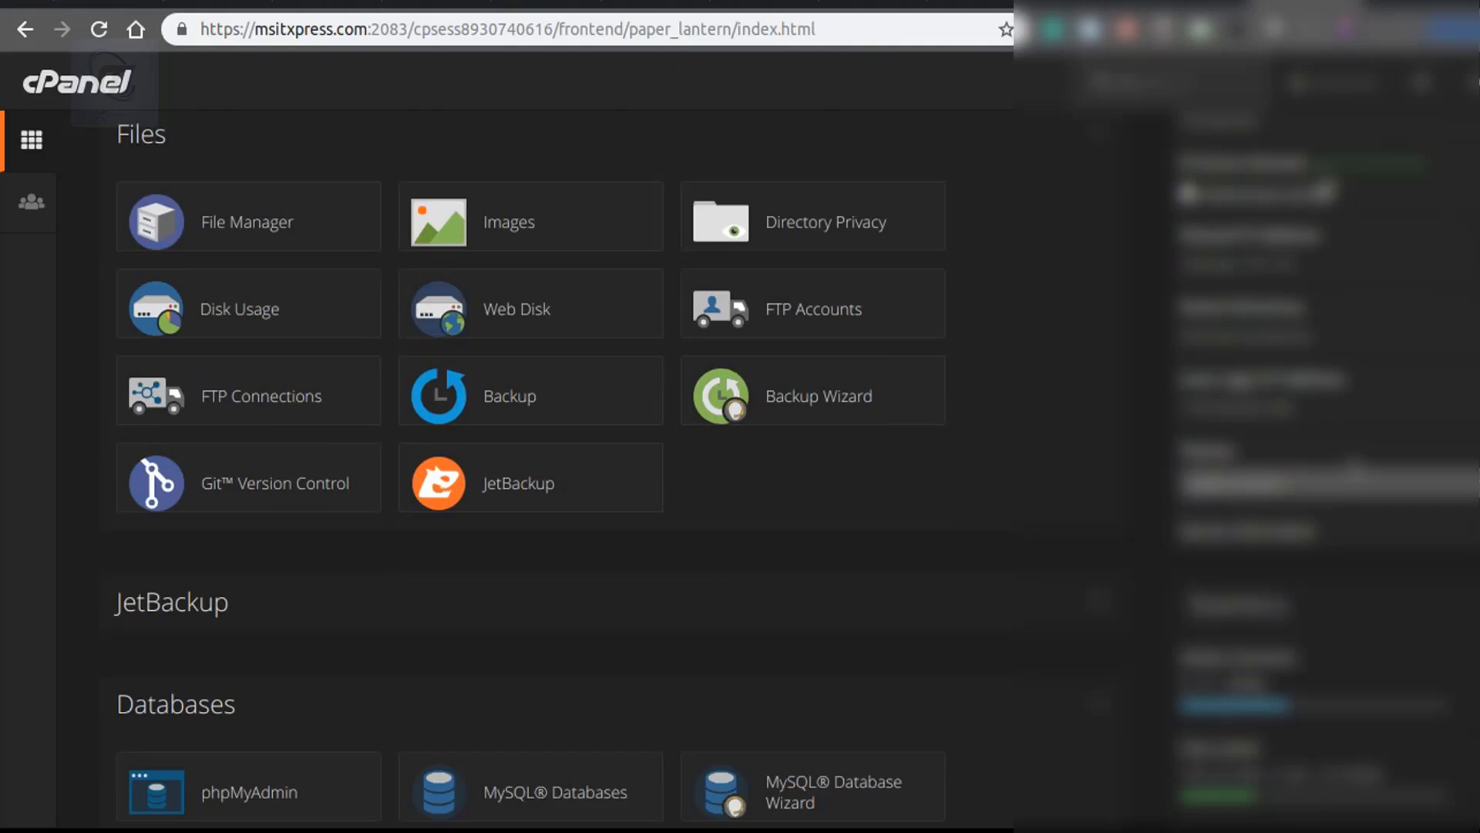
scroll(540, 463, "down", 1)
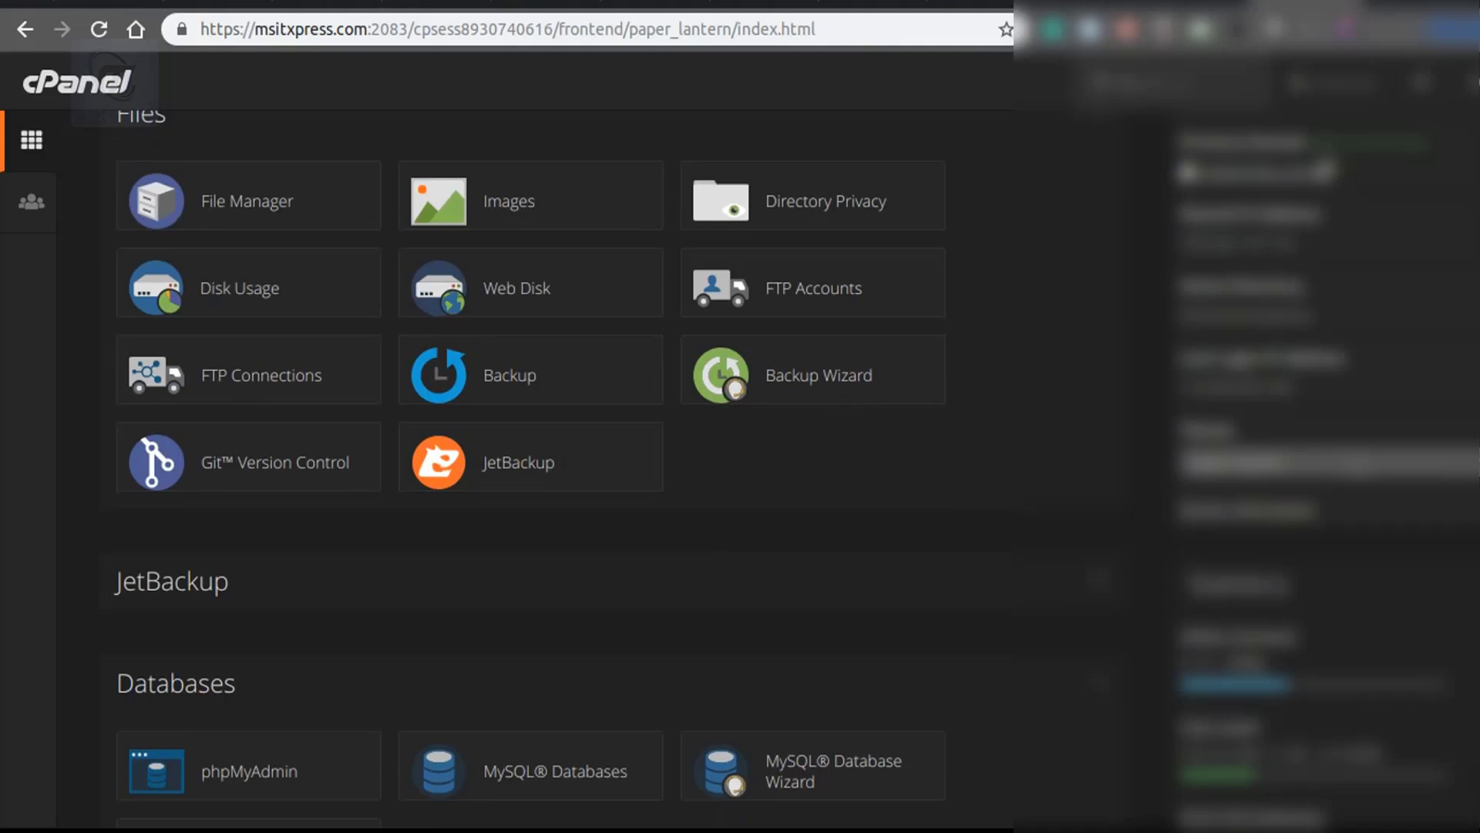
scroll(539, 462, "down", 1)
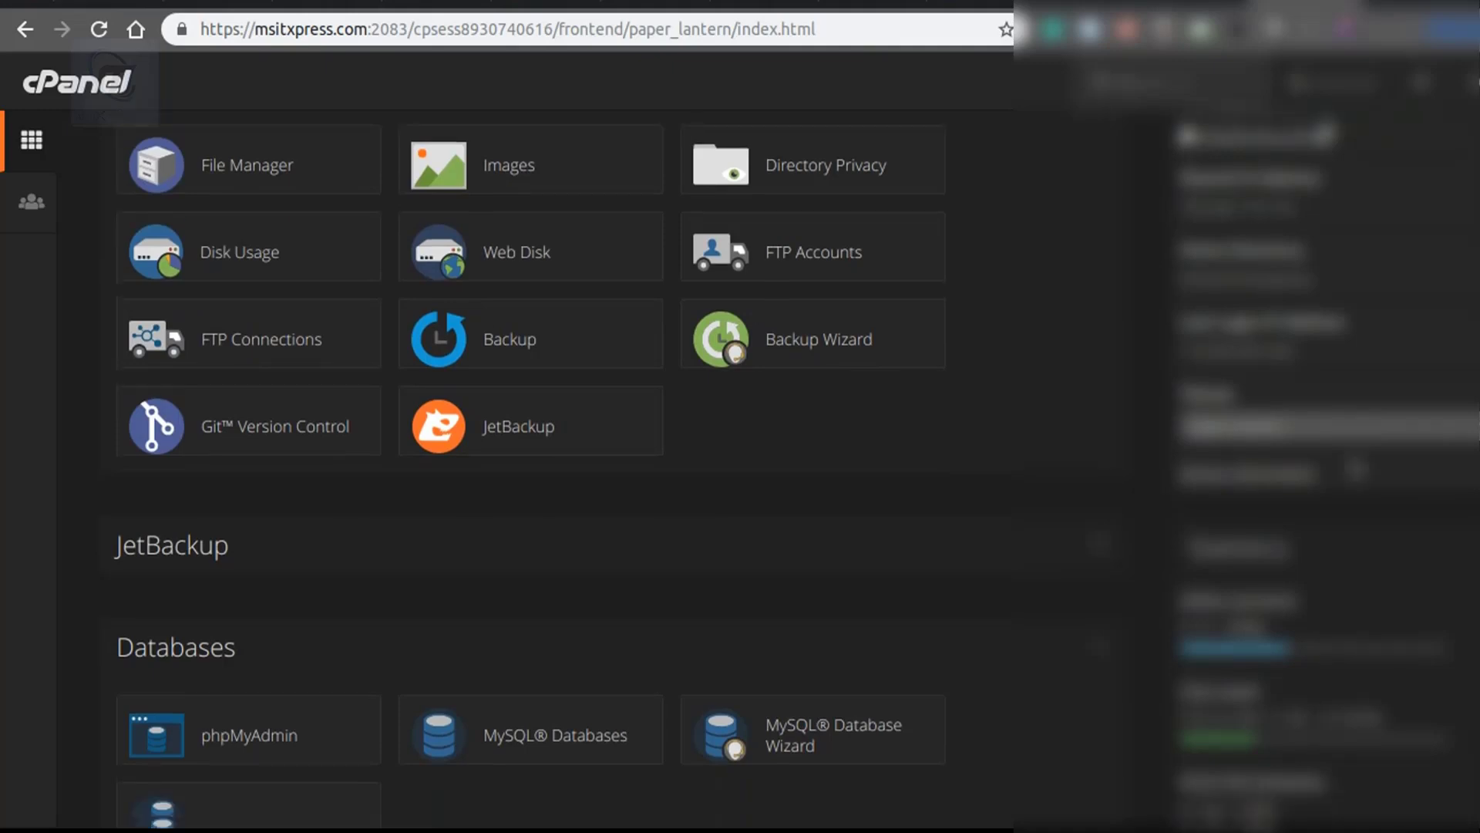
scroll(540, 463, "up", 3)
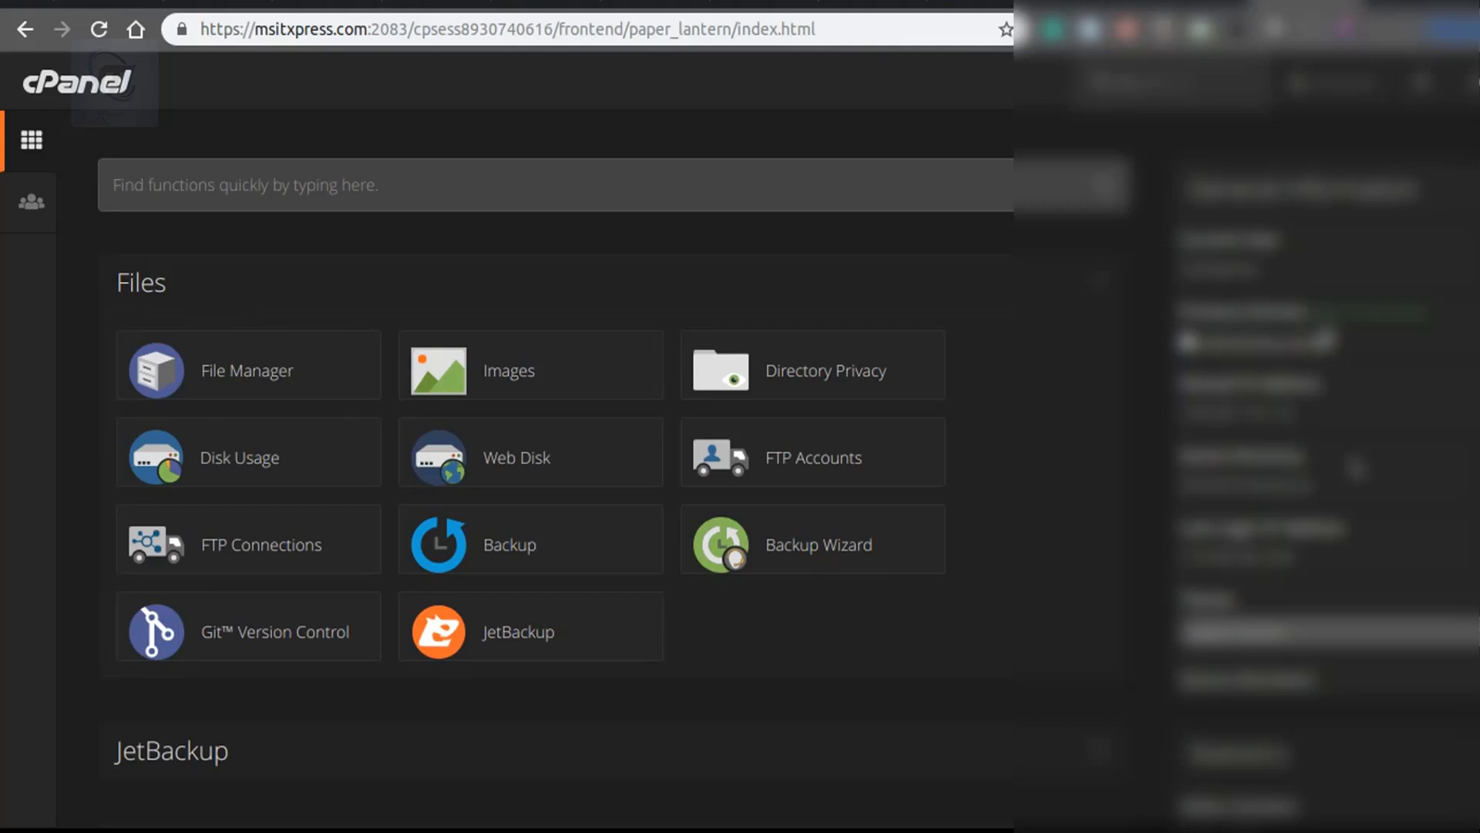
scroll(539, 462, "down", 2)
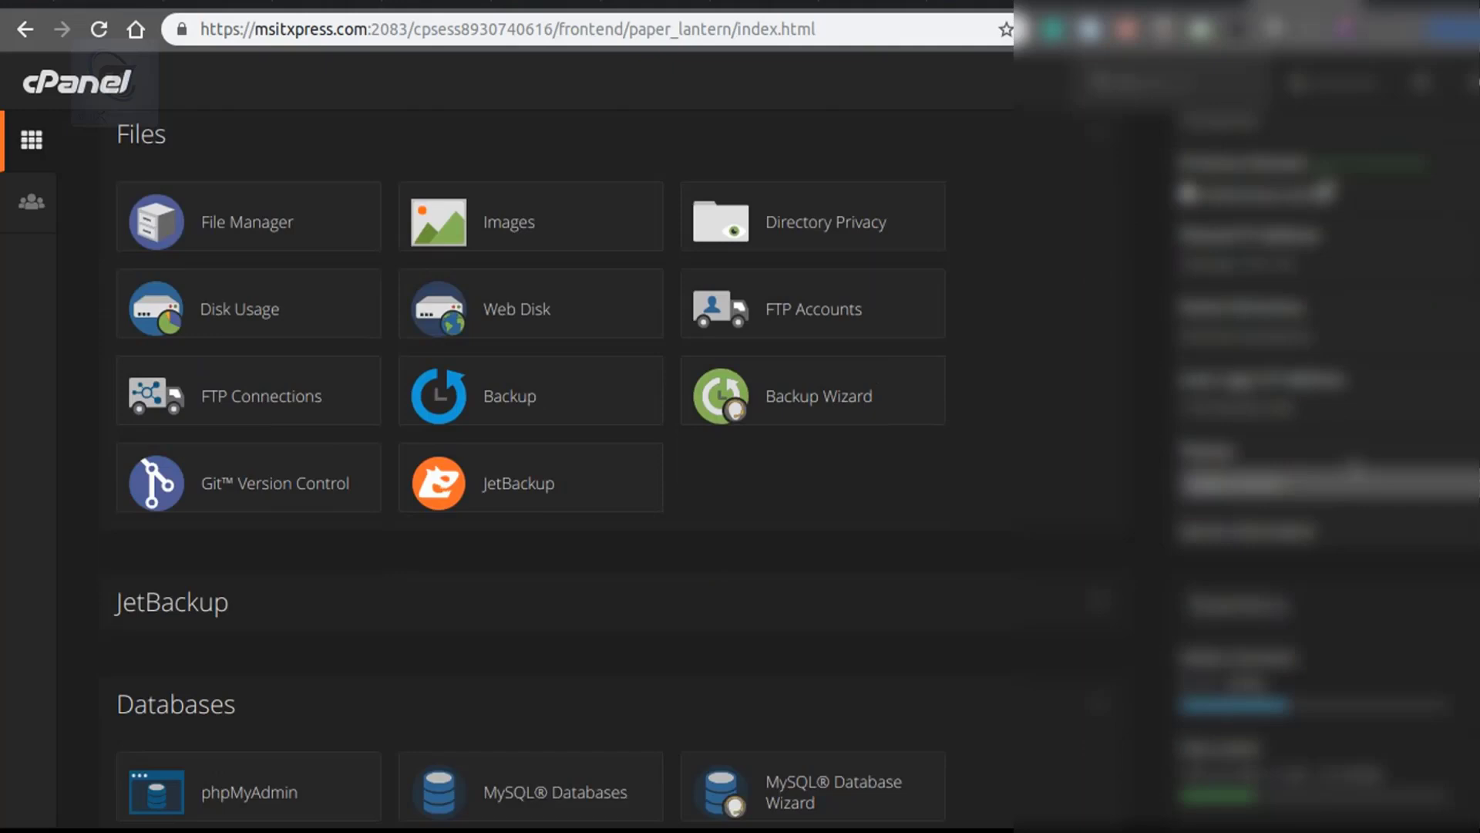
scroll(539, 463, "down", 1)
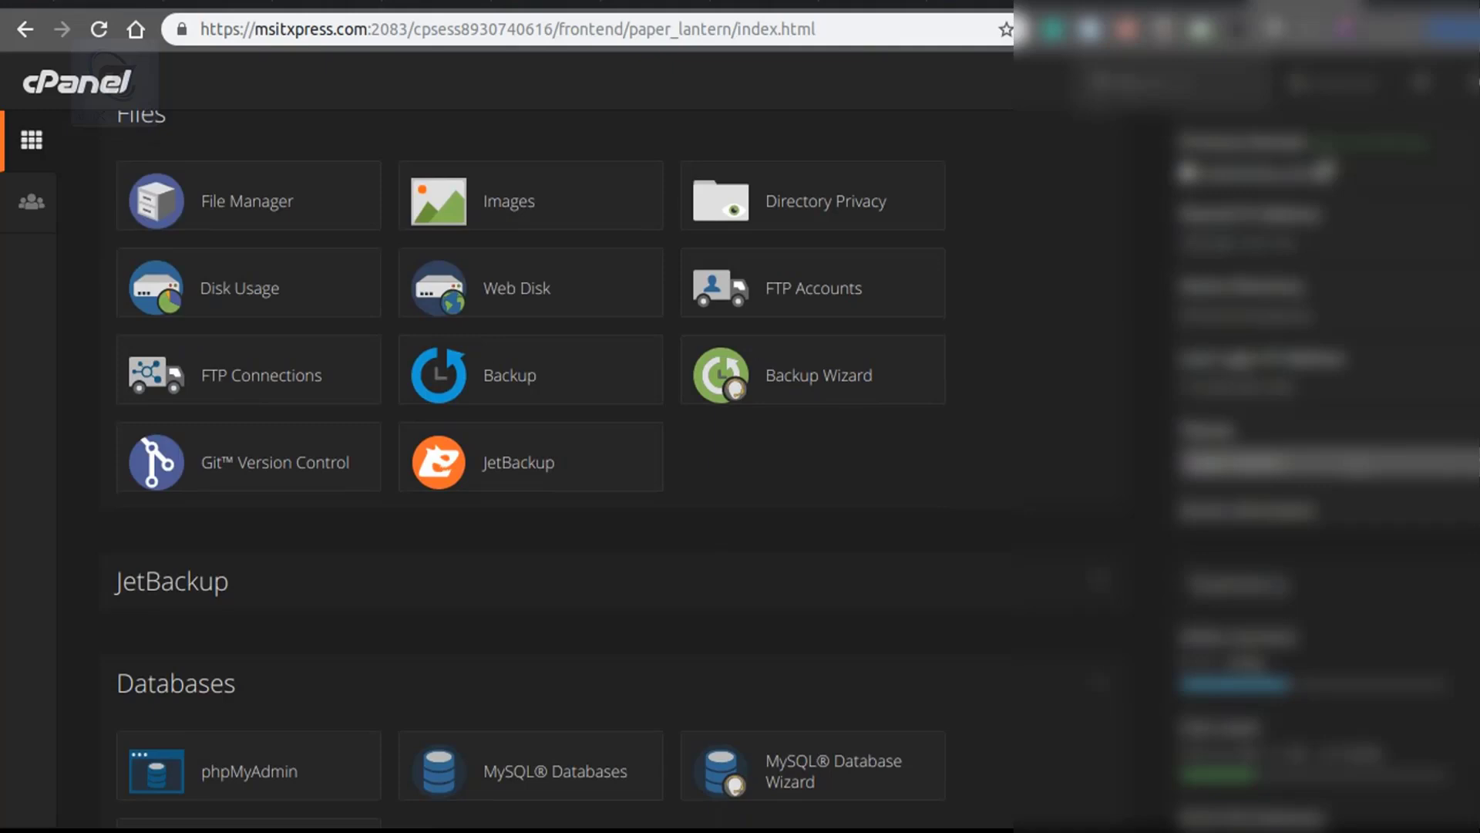
scroll(540, 463, "down", 1)
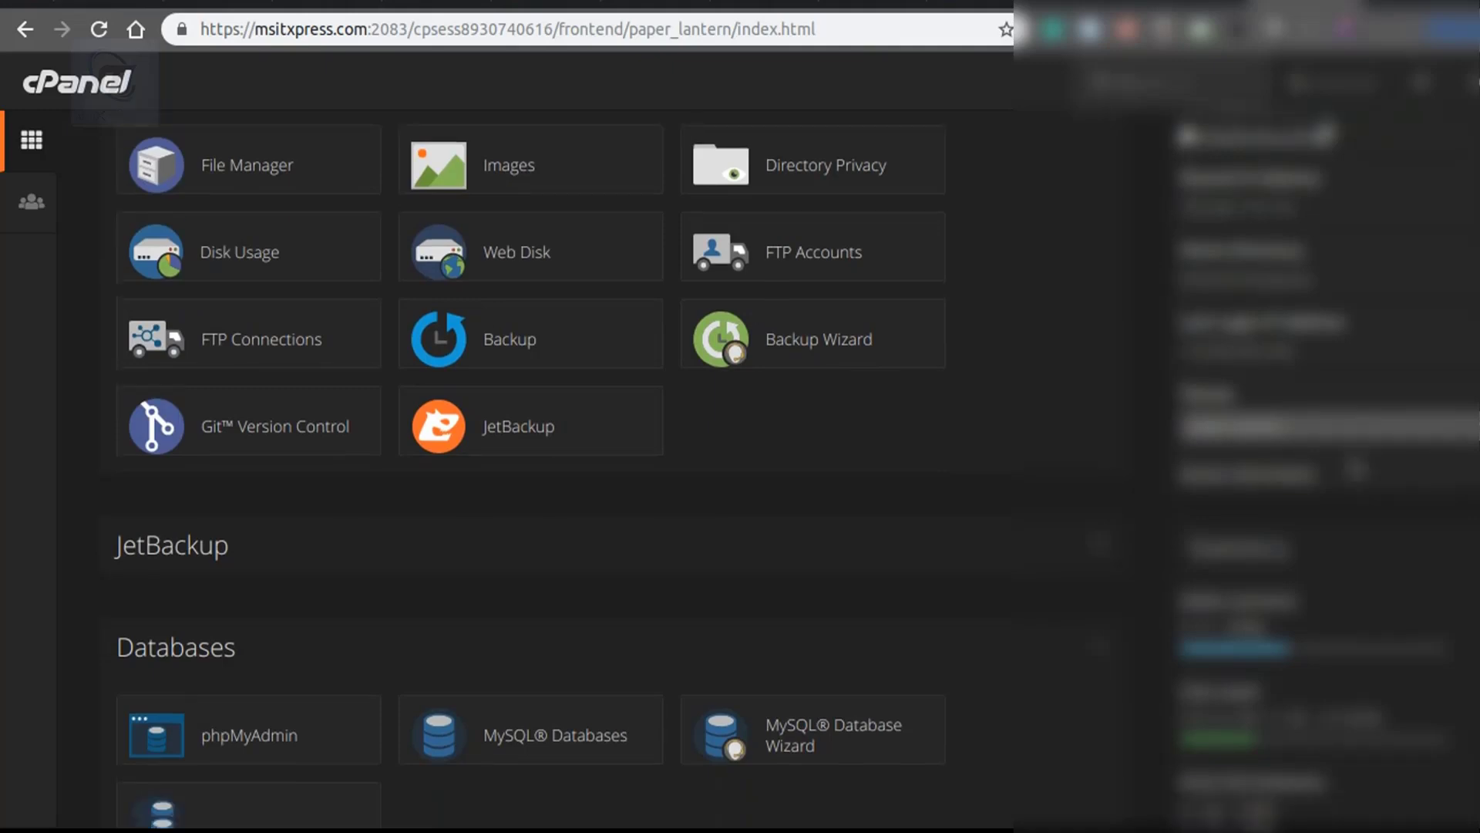
scroll(539, 463, "down", 1)
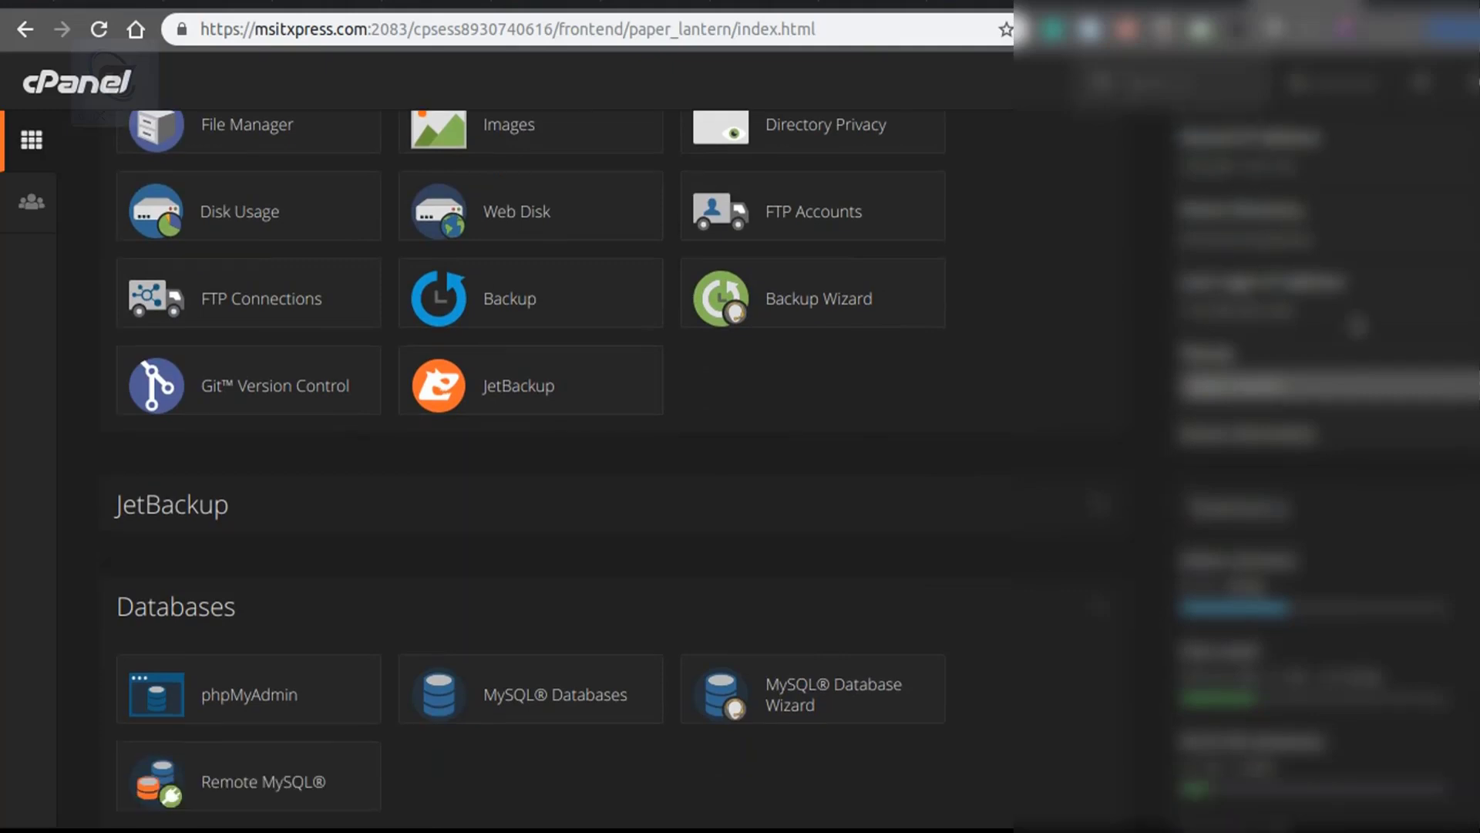
scroll(540, 463, "down", 3)
scroll(539, 463, "down", 3)
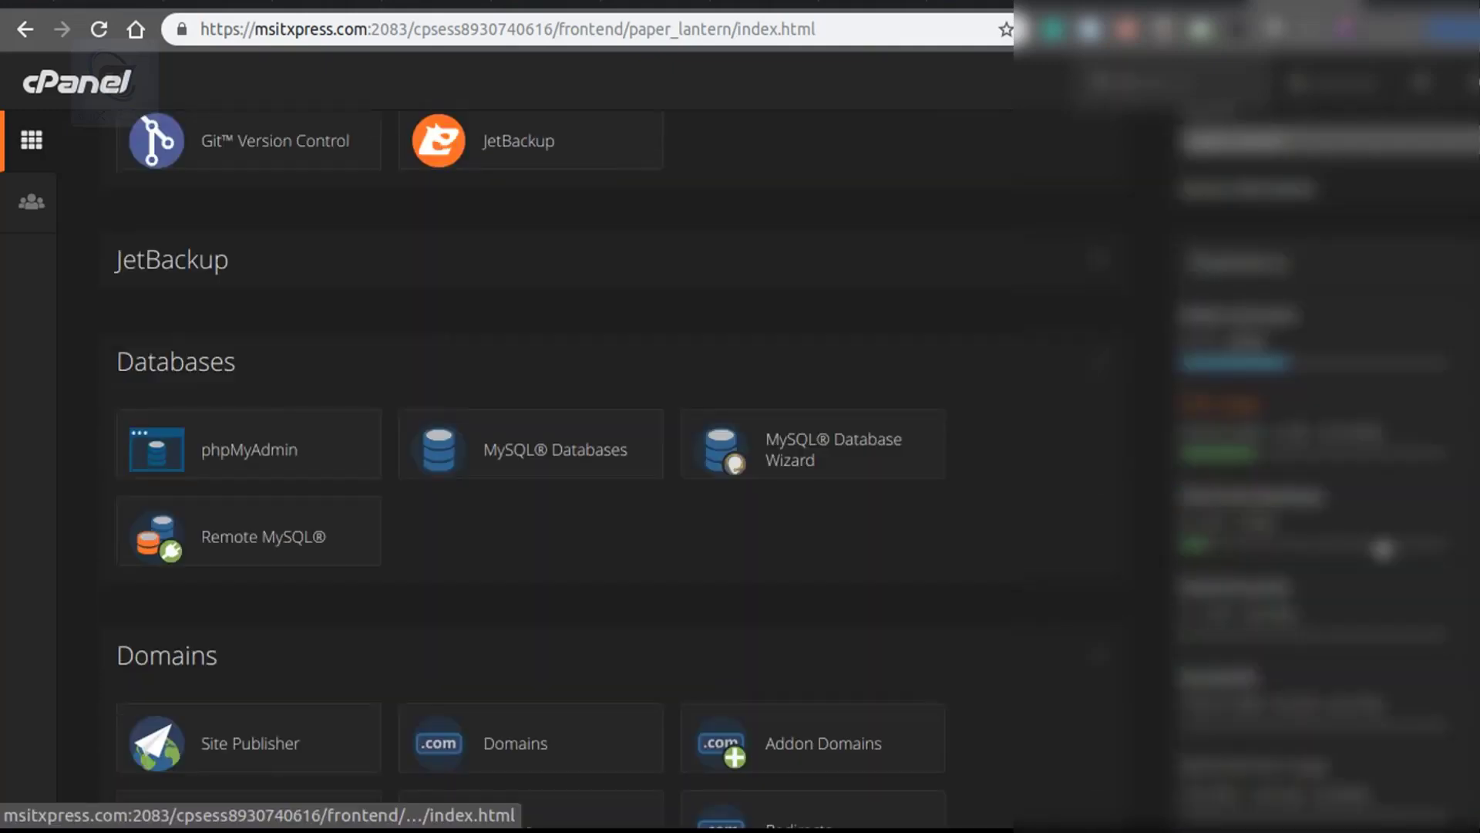
scroll(539, 462, "down", 3)
scroll(540, 462, "down", 14)
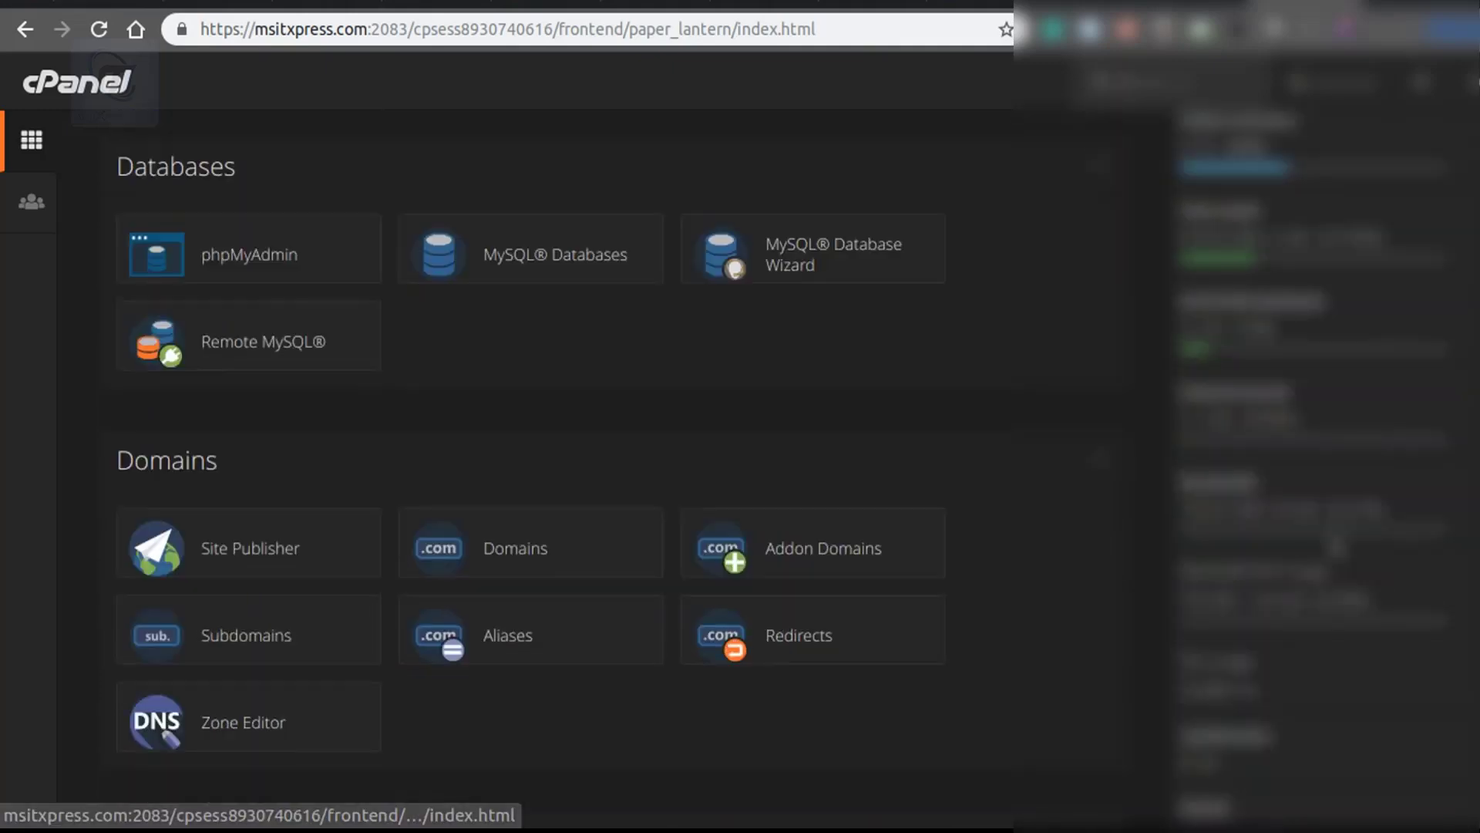
scroll(539, 463, "down", 20)
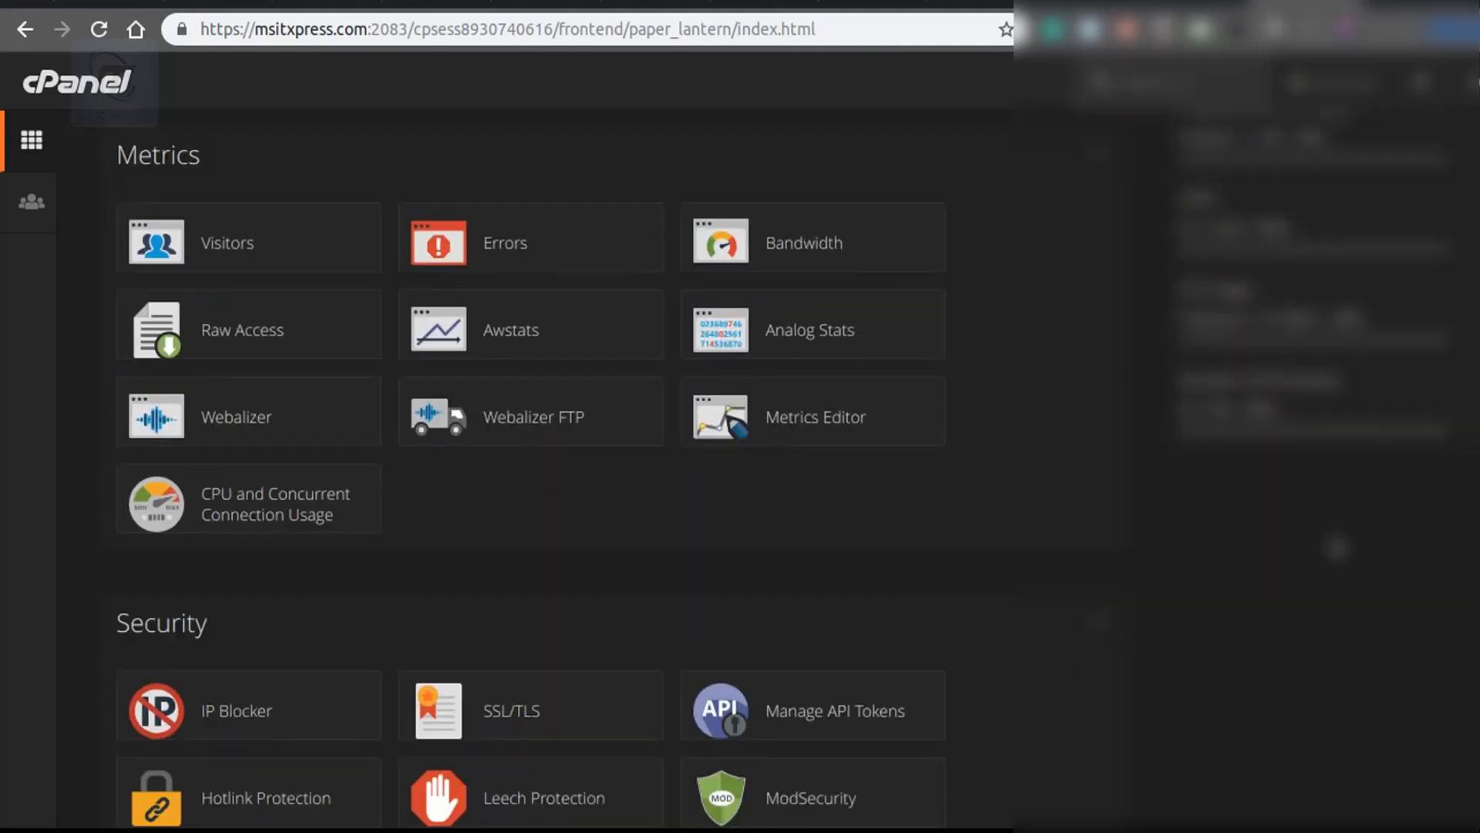
scroll(539, 462, "up", 20)
scroll(575, 403, "up", 20)
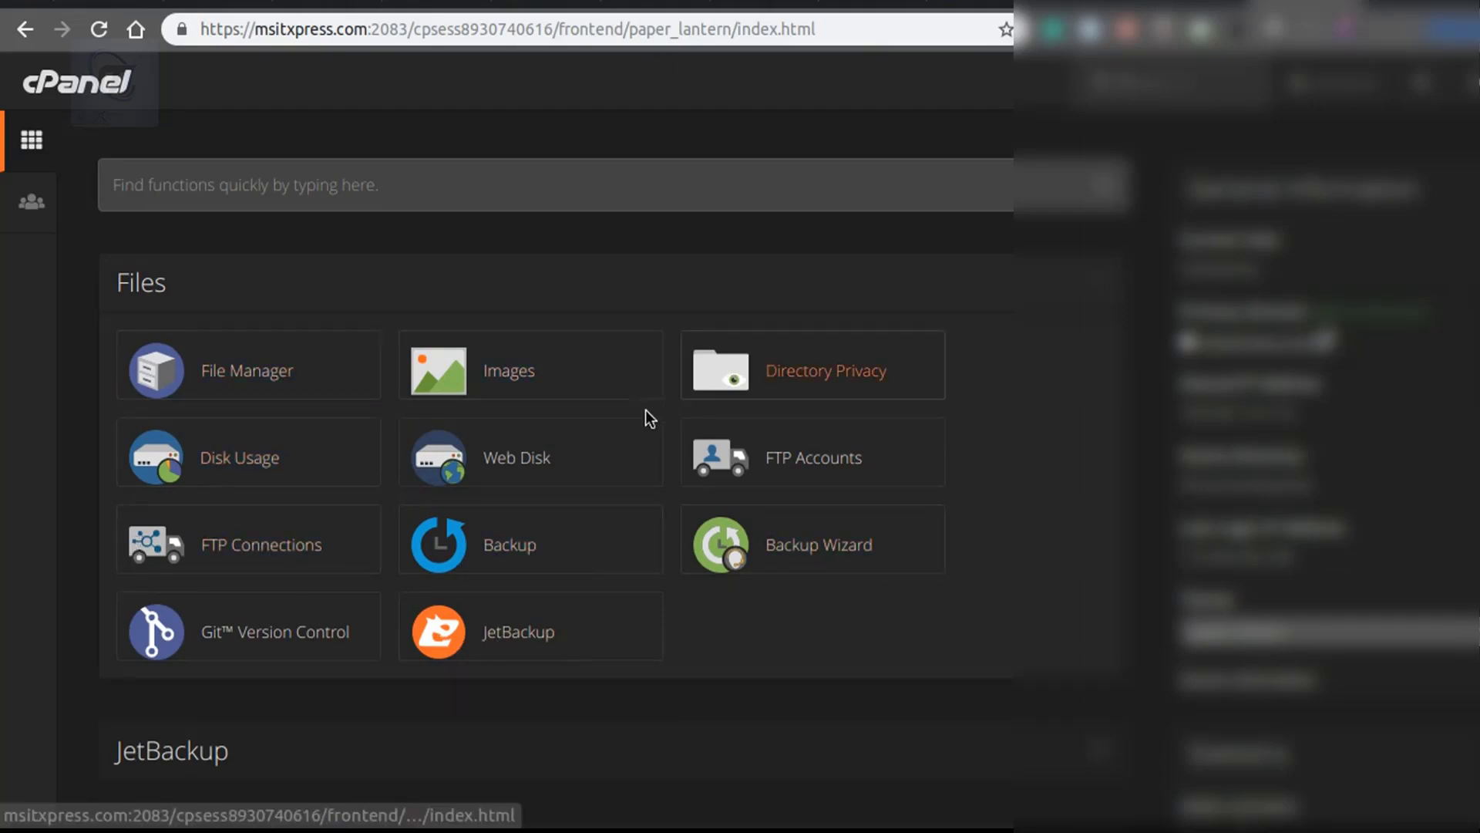
scroll(307, 455, "down", 6)
scroll(313, 447, "up", 3)
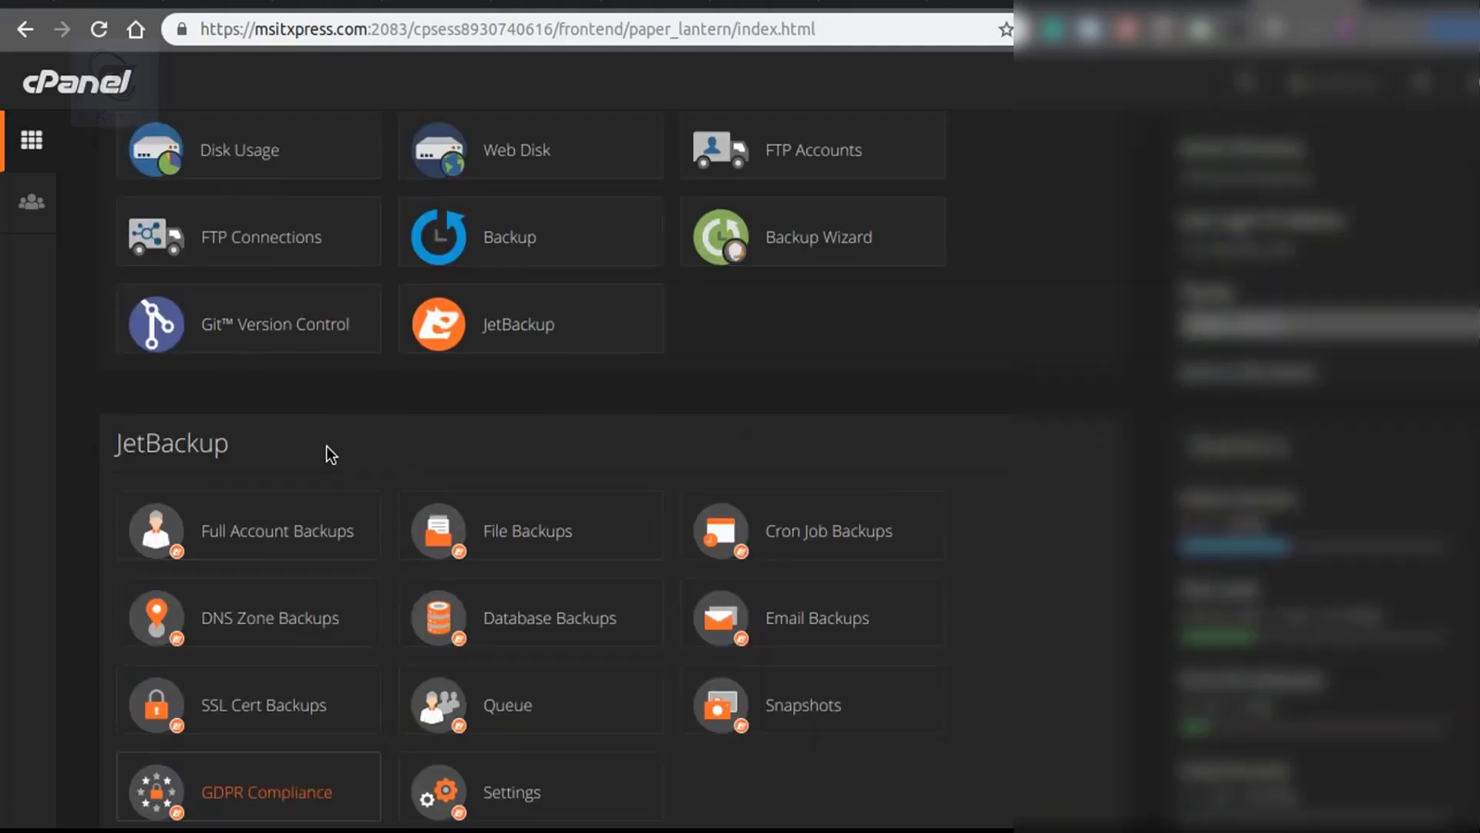
scroll(326, 446, "down", 7)
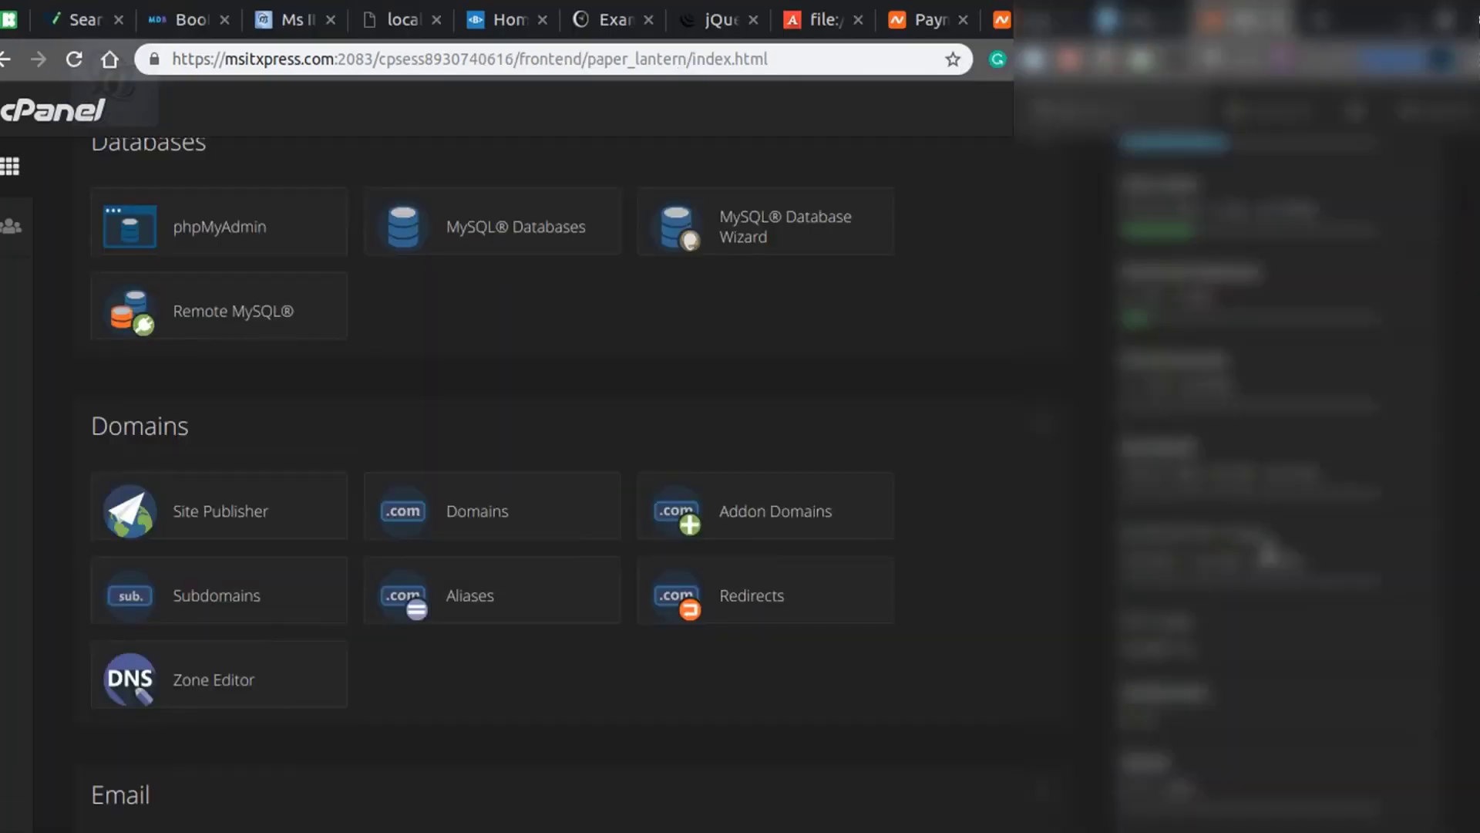
scroll(494, 463, "down", 3)
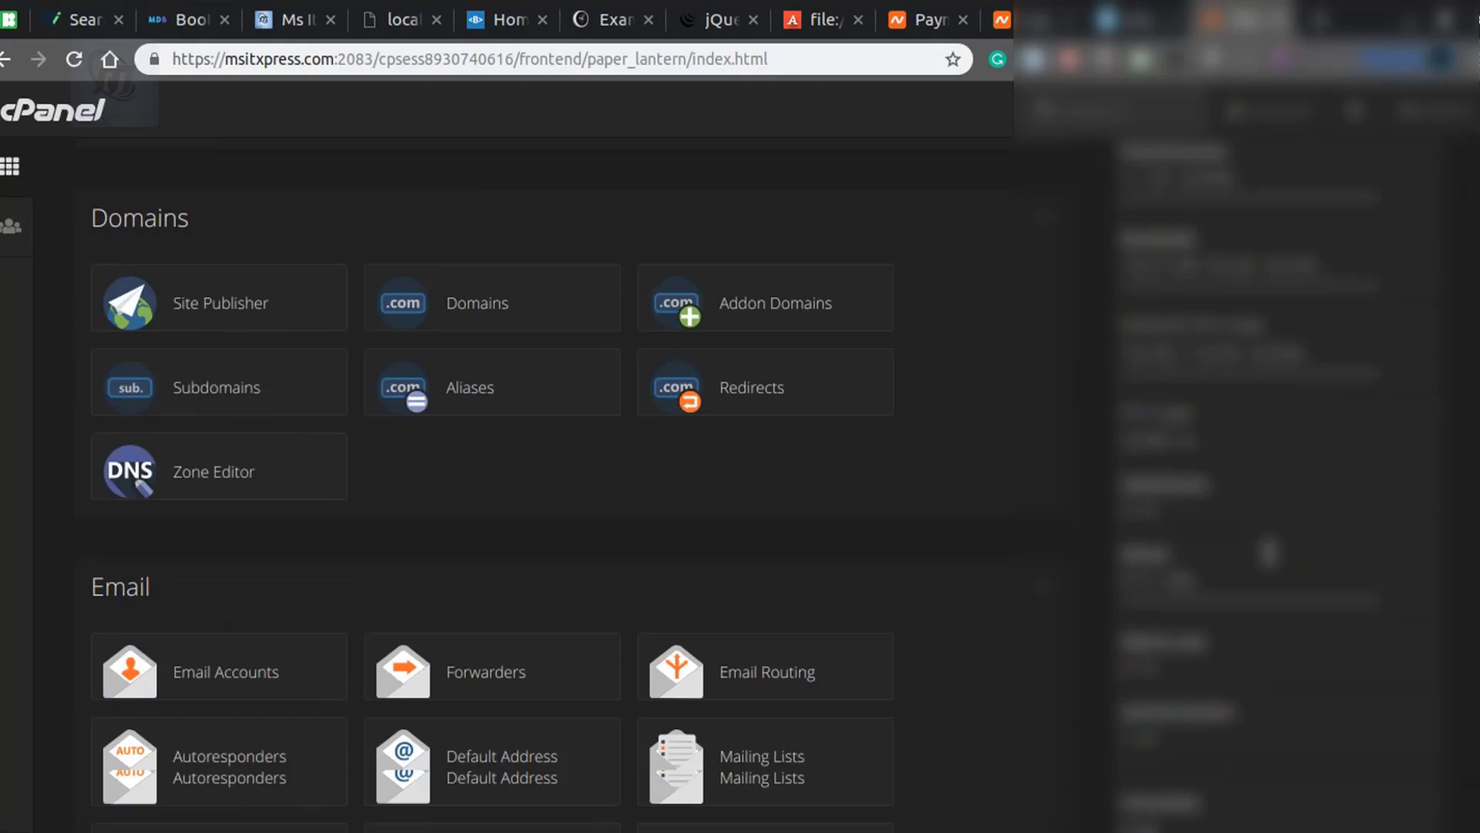
scroll(494, 462, "down", 1)
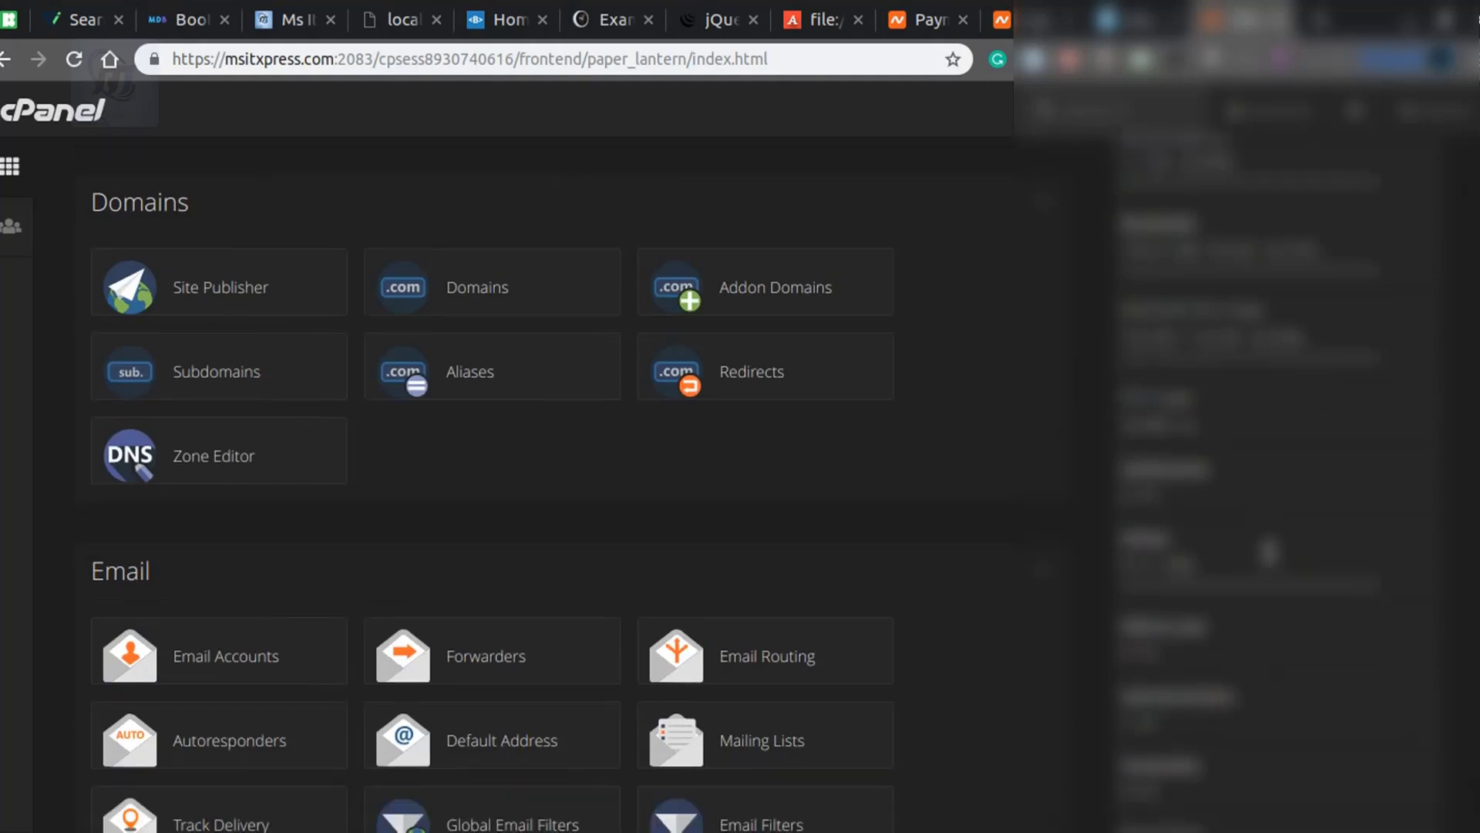
scroll(493, 463, "down", 1)
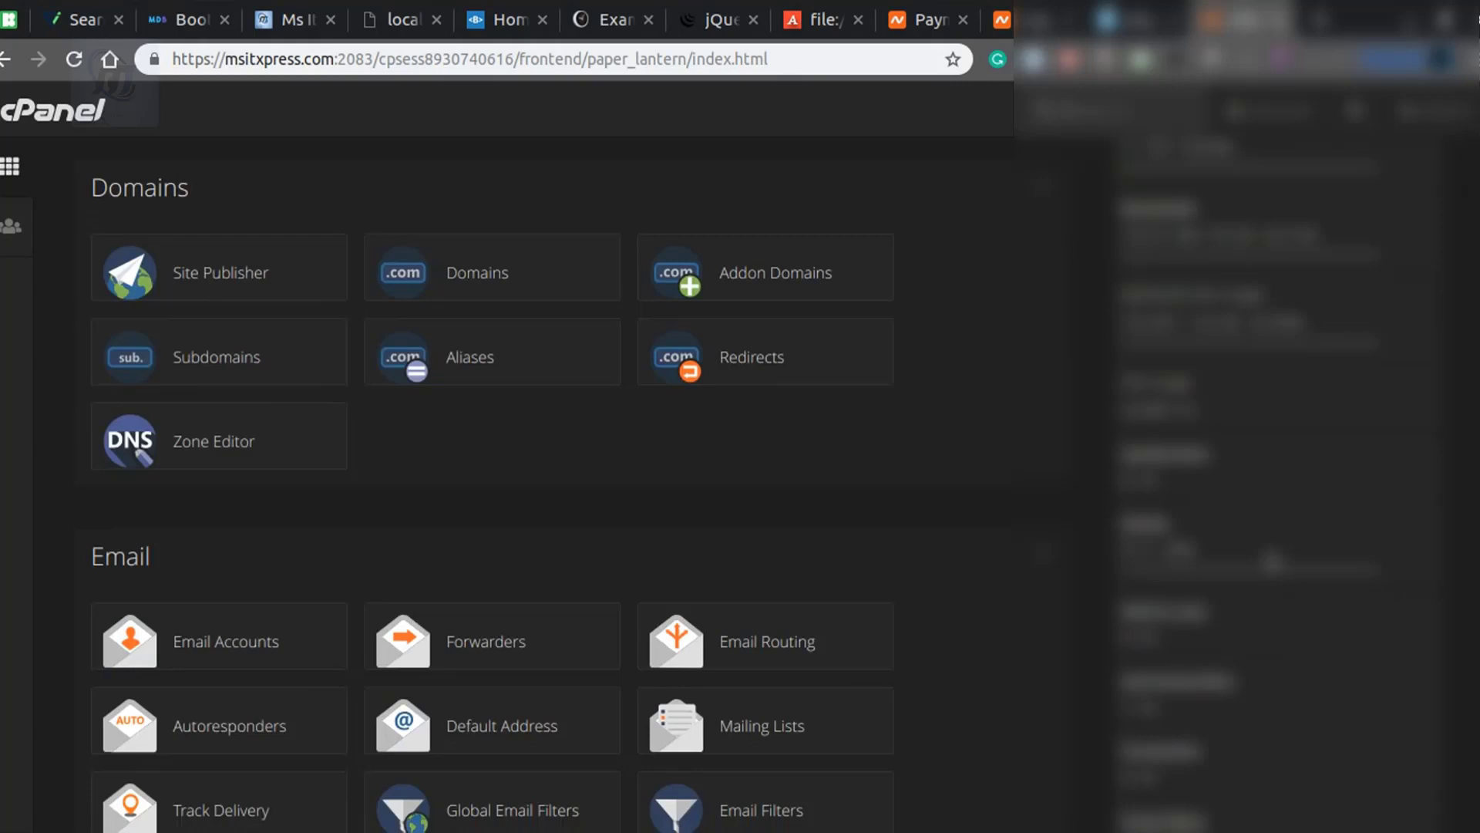
scroll(493, 462, "down", 2)
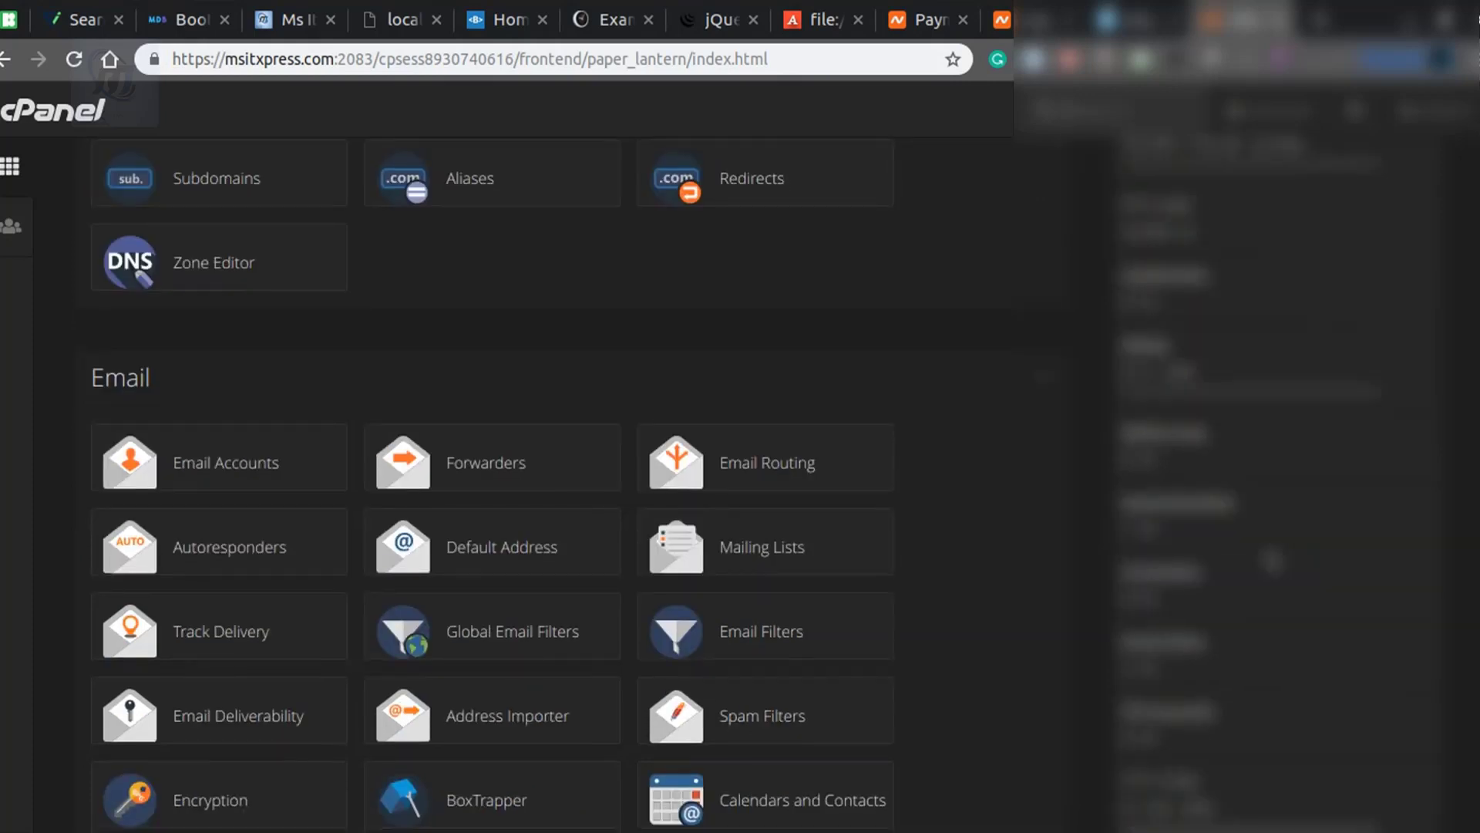
scroll(493, 462, "down", 1)
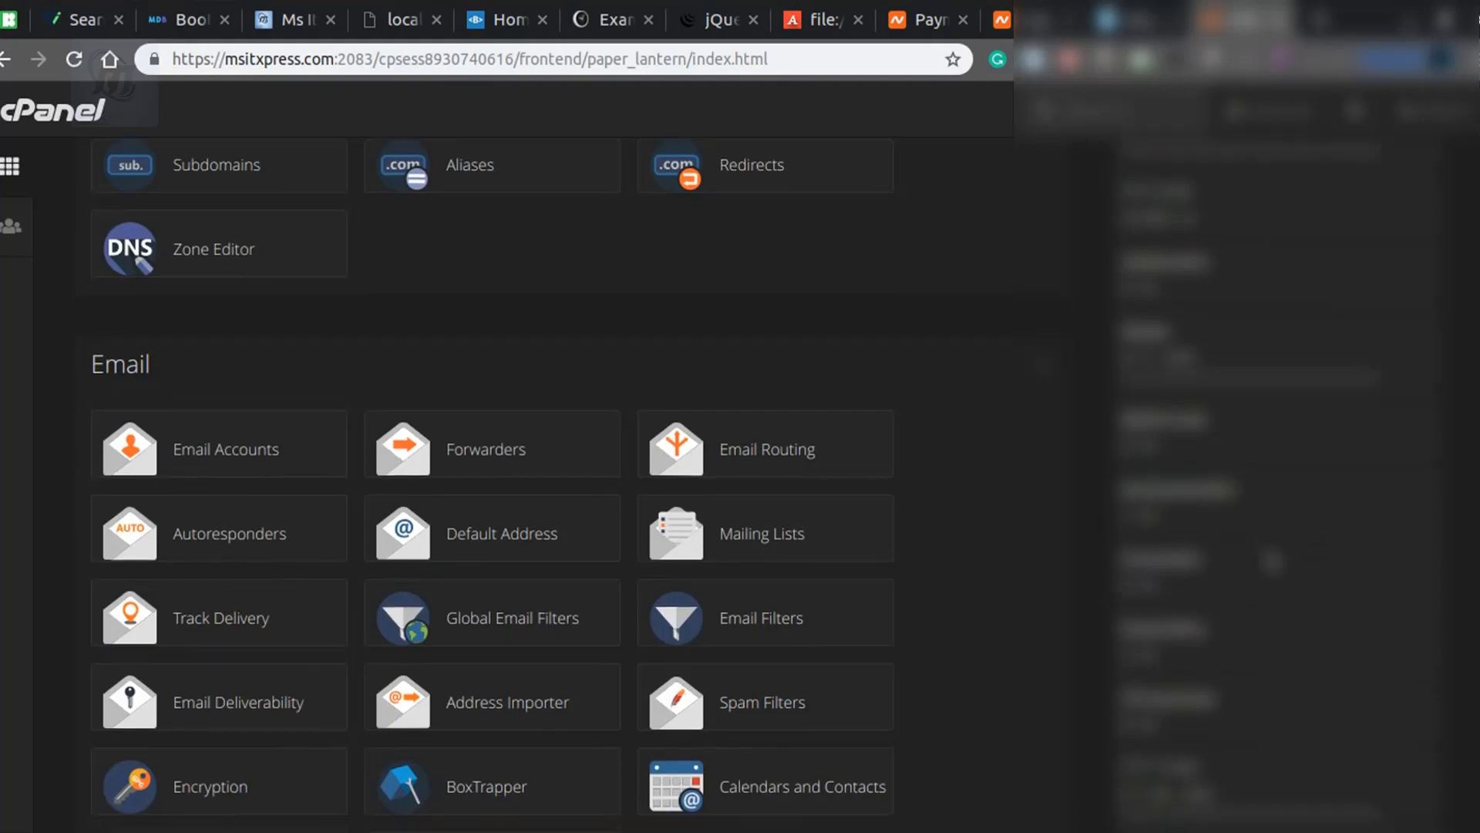
scroll(493, 463, "down", 1)
scroll(493, 463, "down", 10)
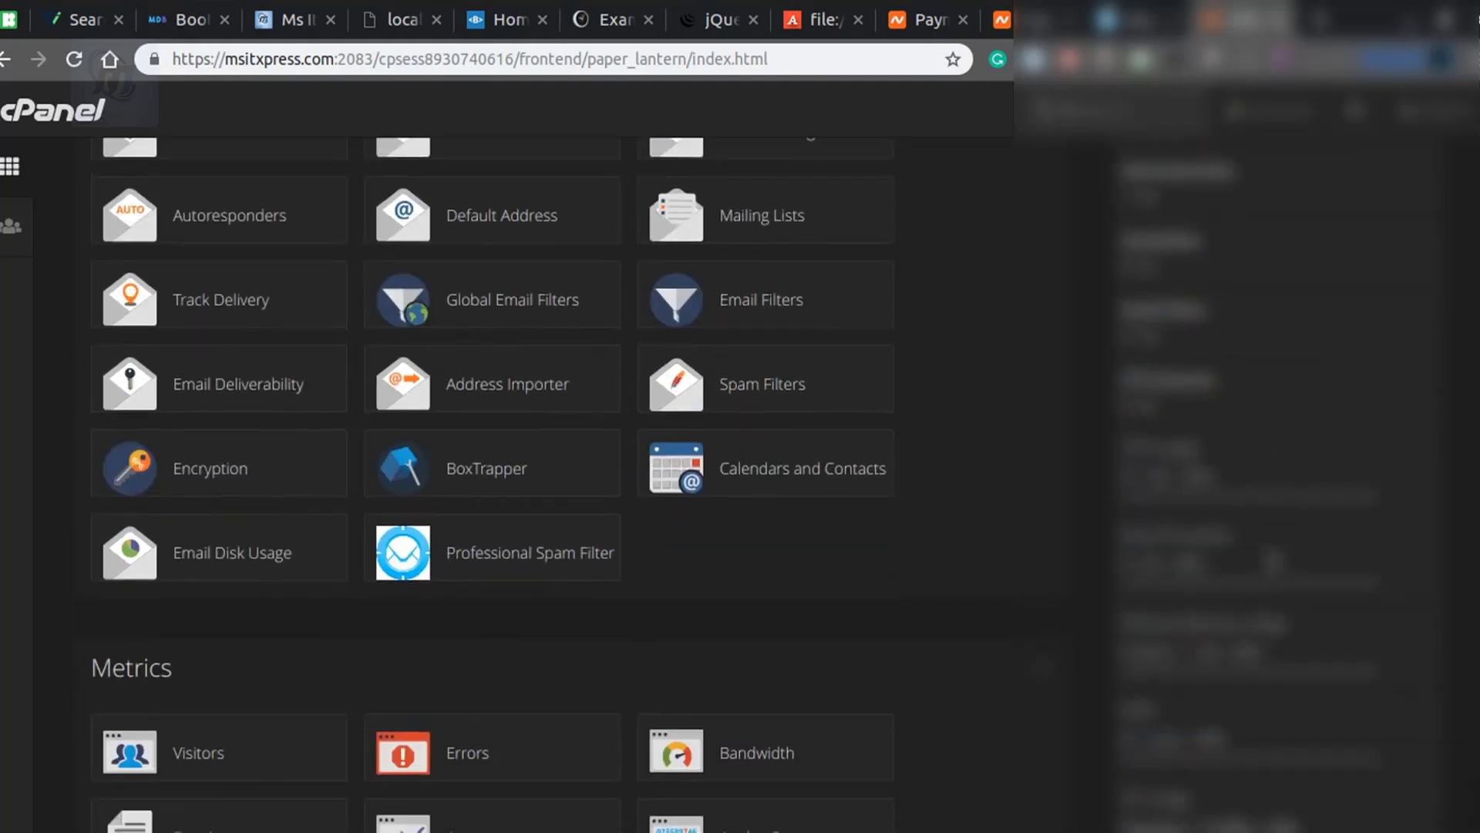
scroll(494, 463, "up", 6)
scroll(411, 409, "up", 15)
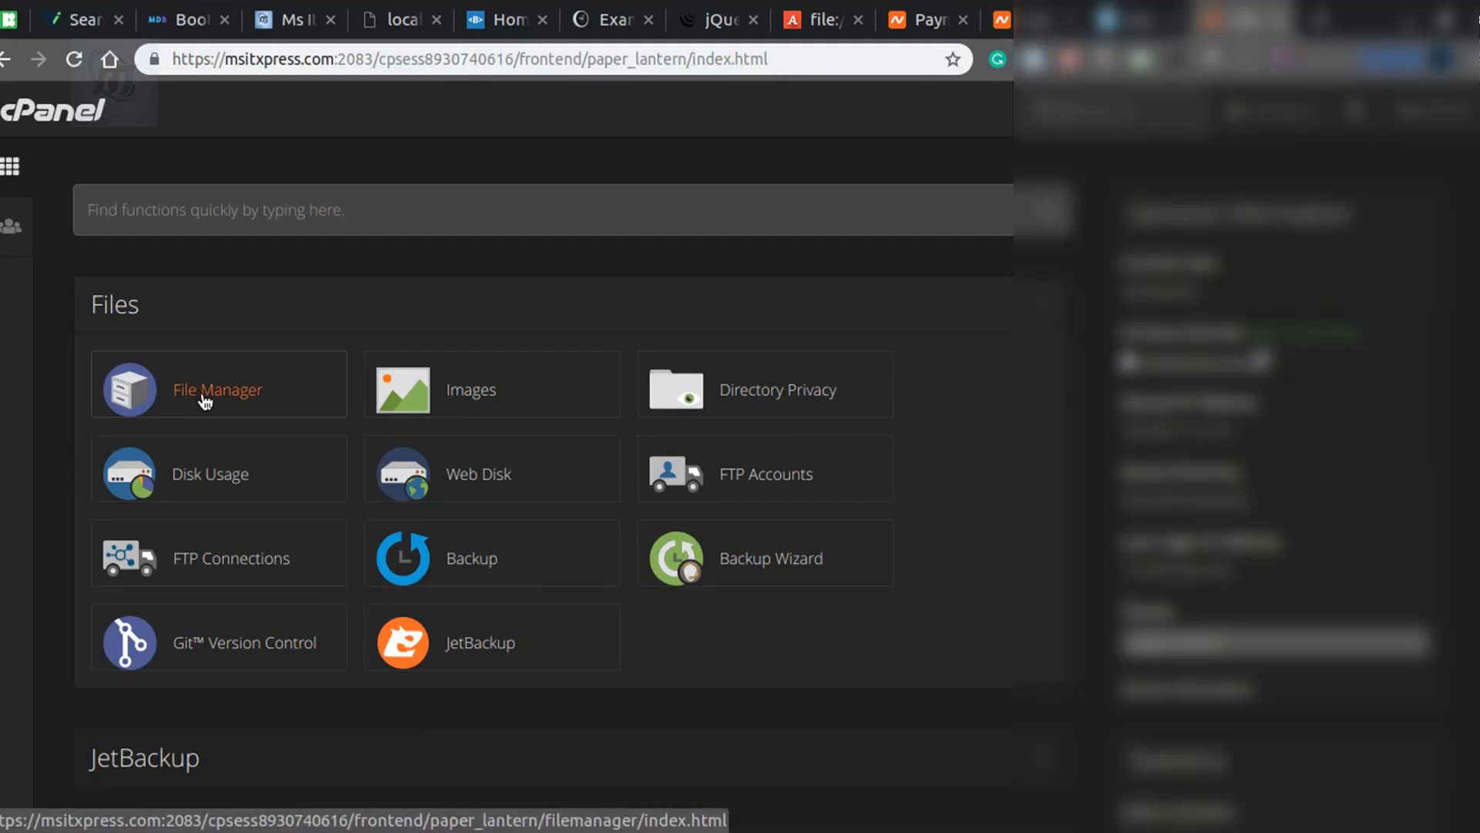
Step: Expand JetBackup to show Full Account Backups, SSL Cert Backups, GDPR Compliance and Settings
scroll(202, 399, "down", 5)
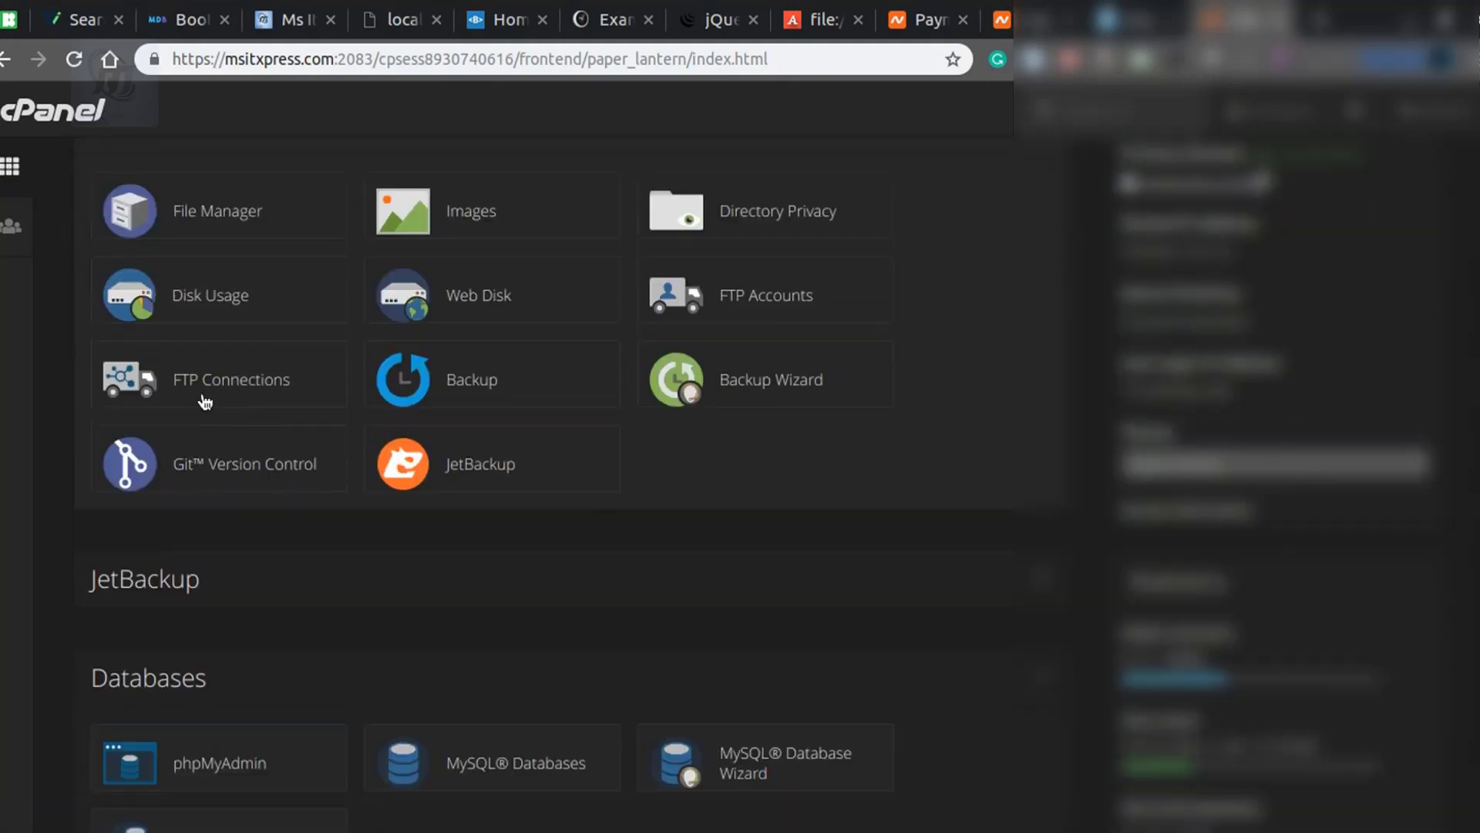
left_click(1045, 520)
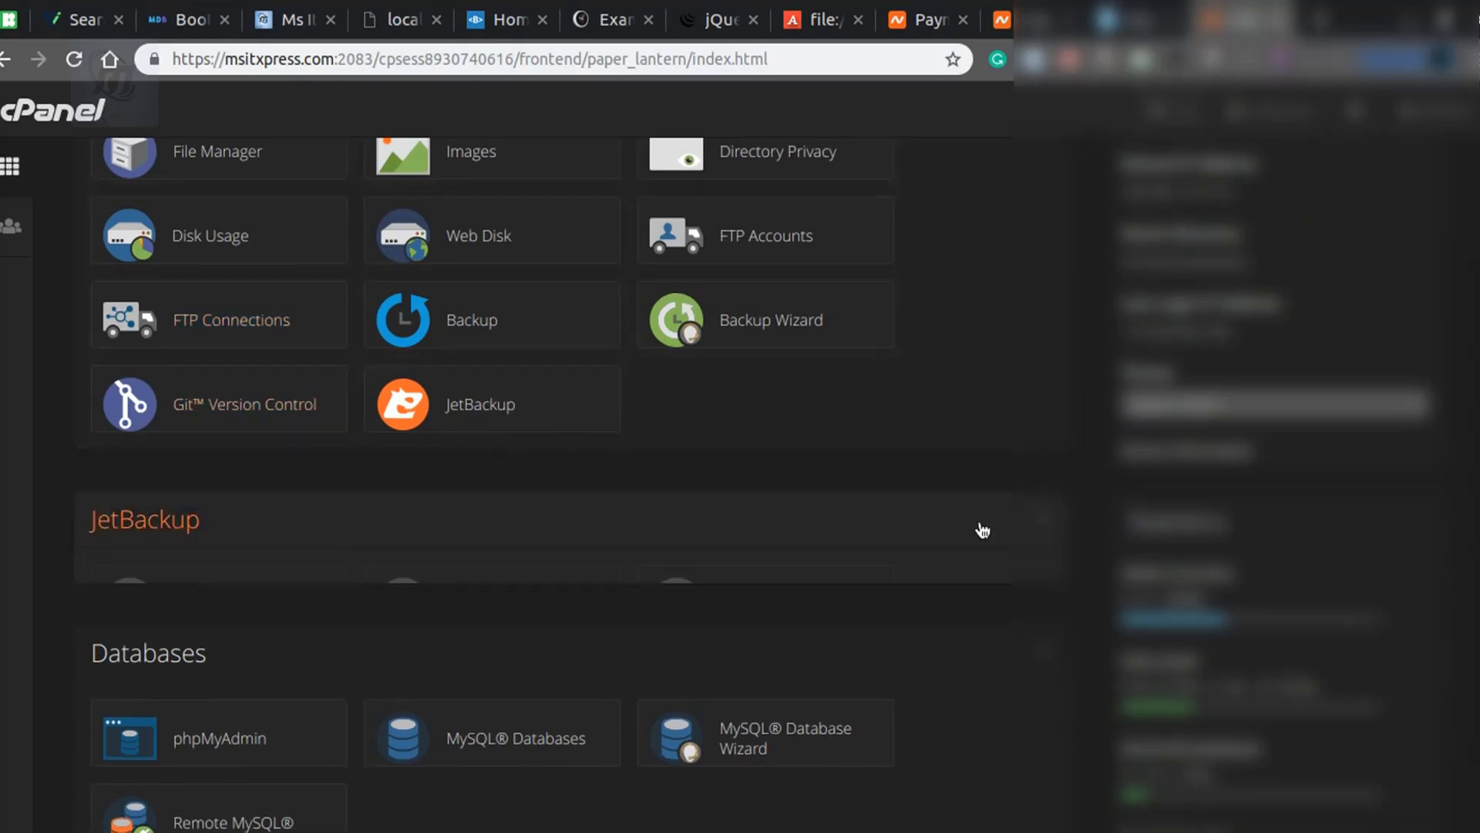
scroll(347, 539, "down", 3)
scroll(308, 518, "up", 6)
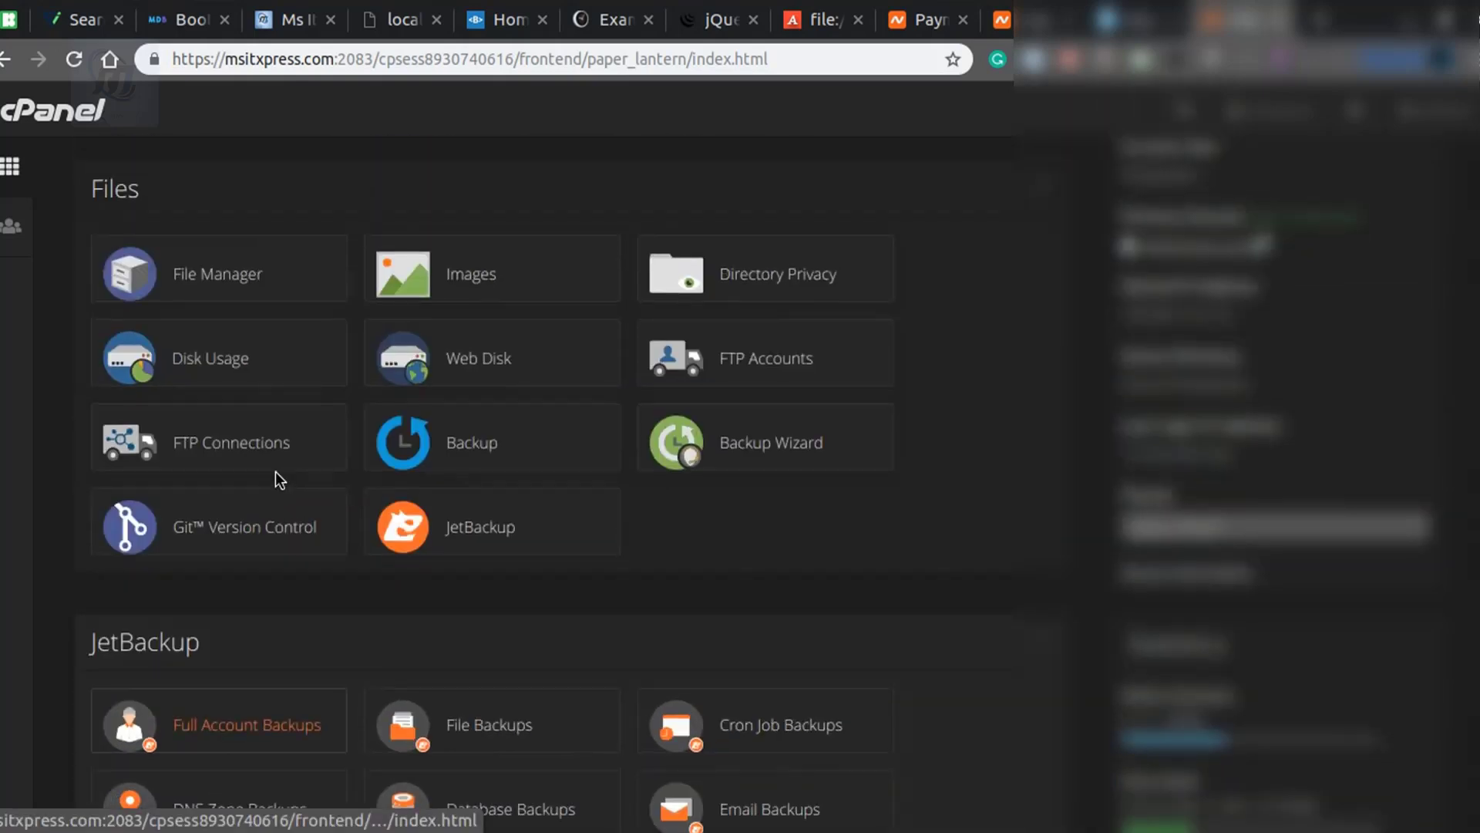
scroll(276, 473, "down", 10)
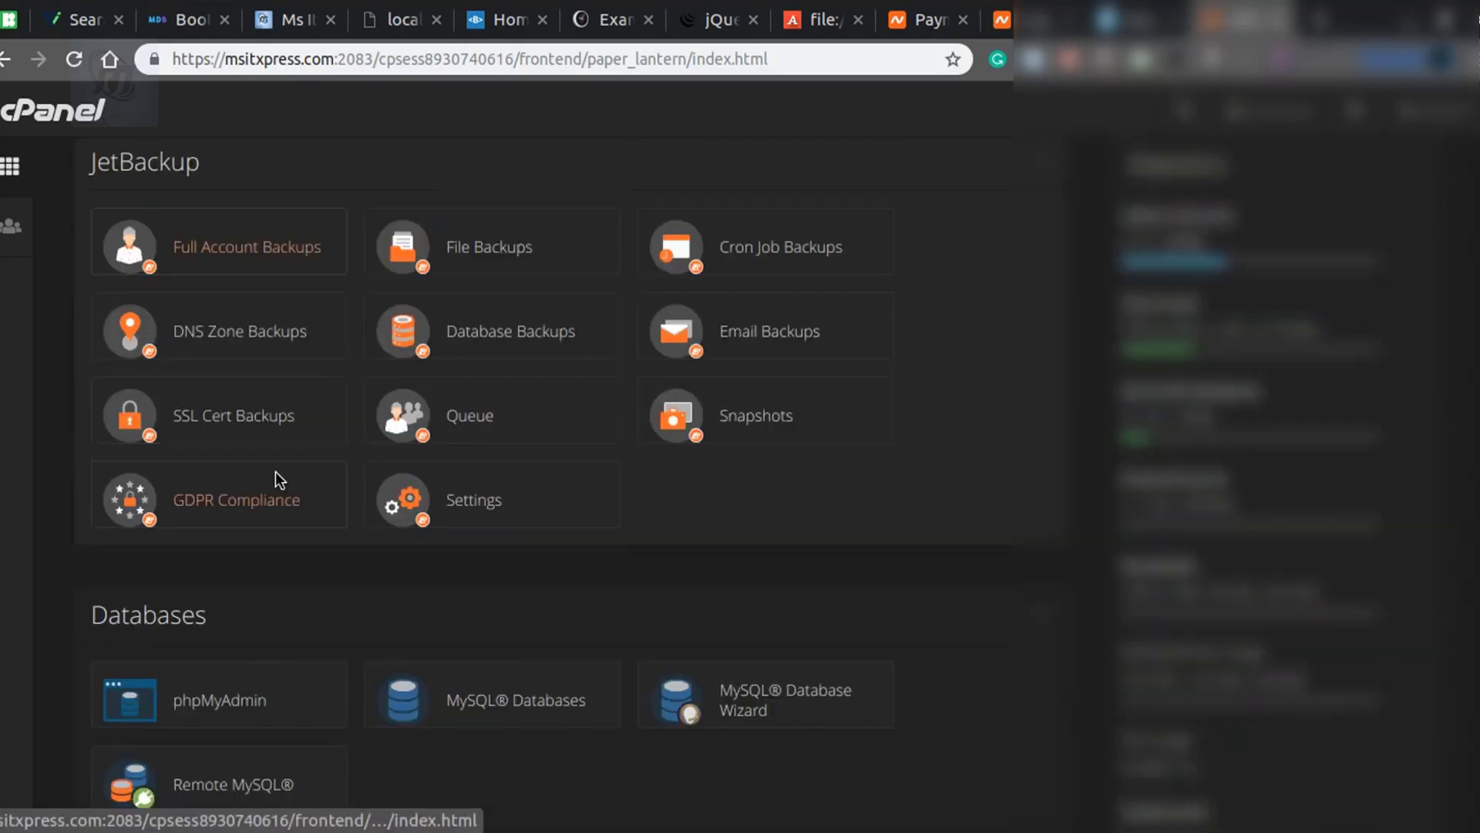
scroll(281, 467, "up", 10)
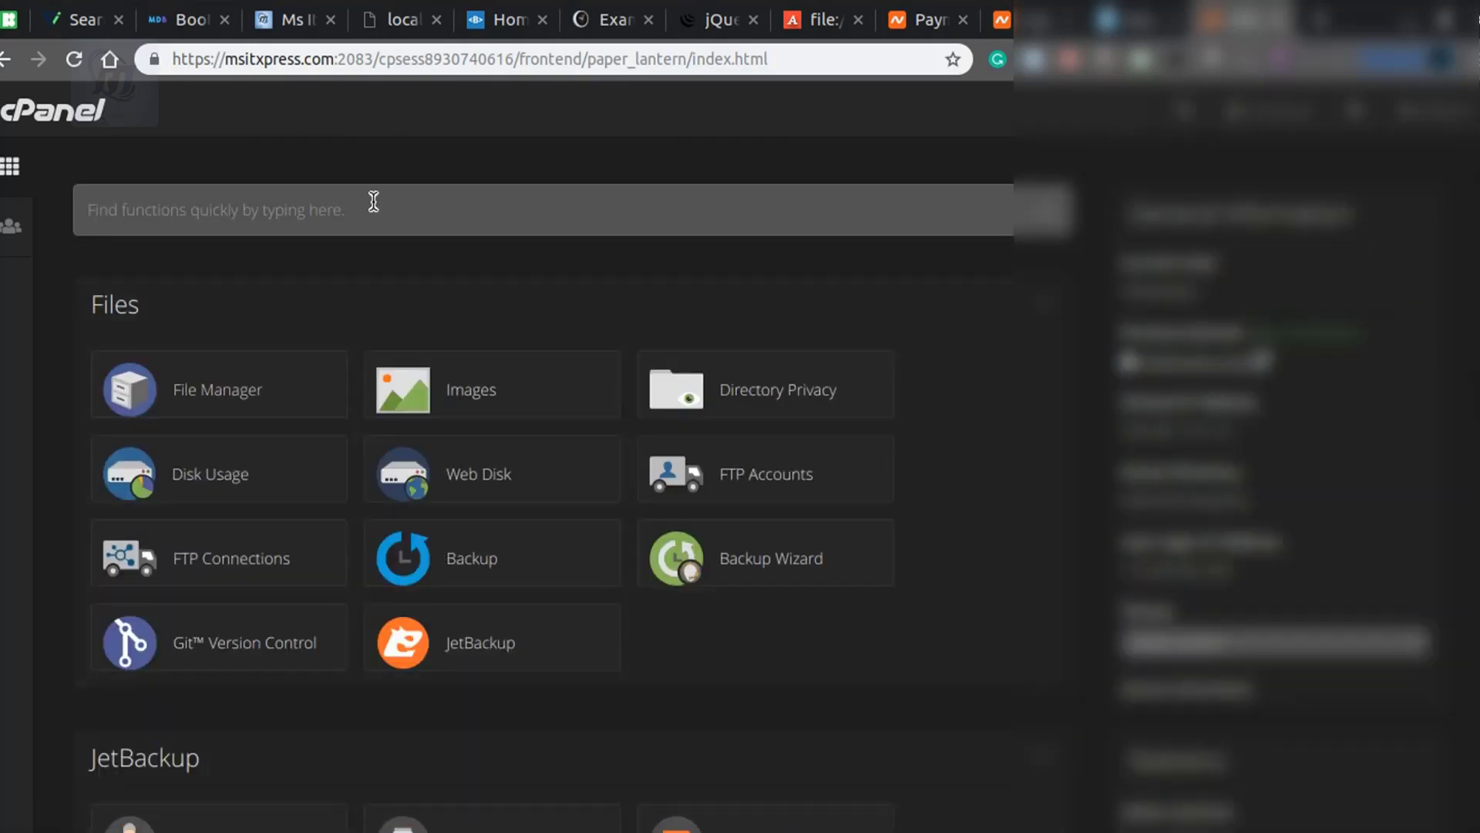
Step: Search functions for 'dd', clear the search, and return to the Files tools at the top
left_click(373, 200)
type("dd")
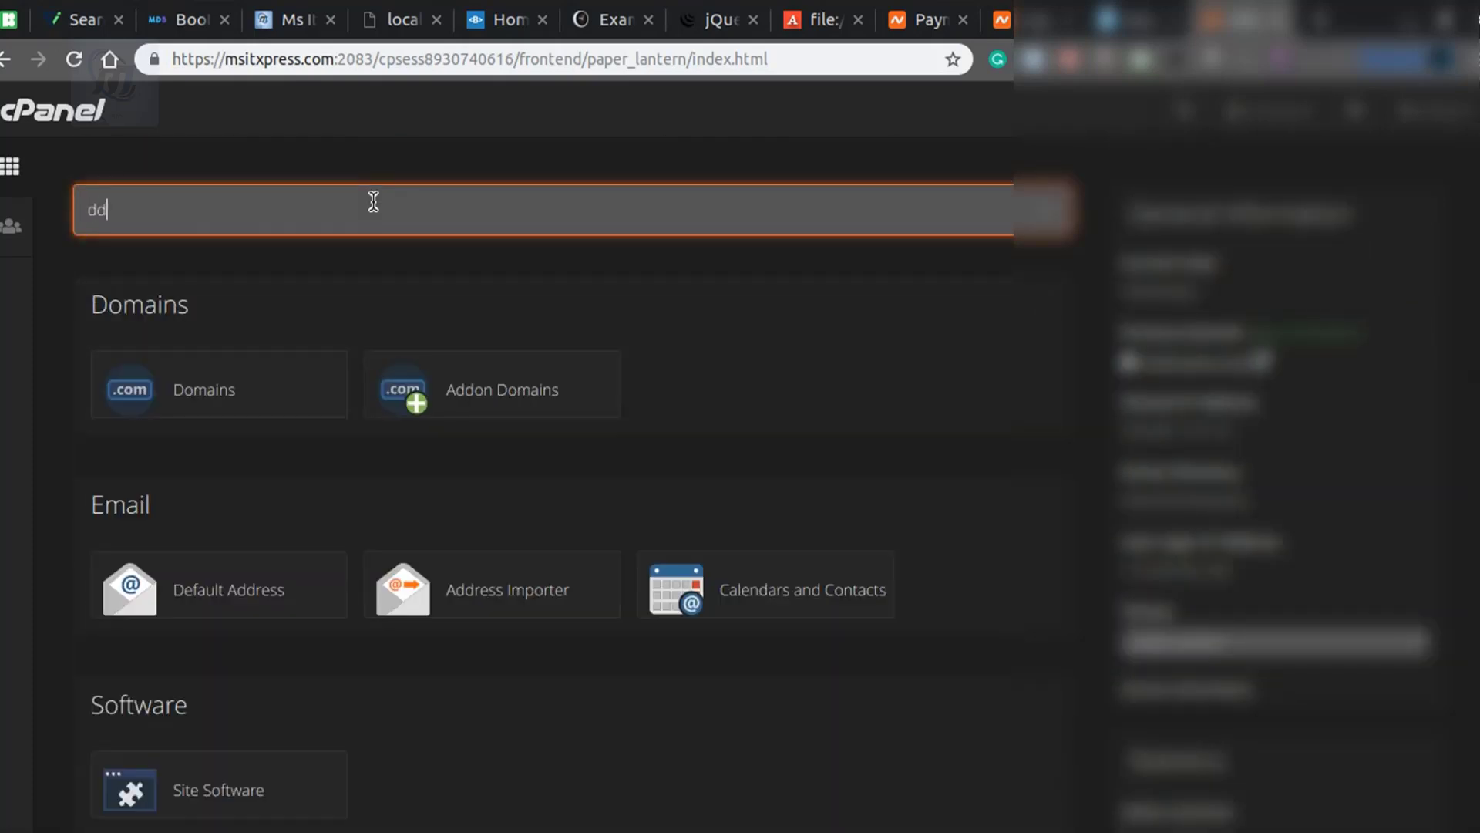
key("BackSpace")
key("BackSpace")
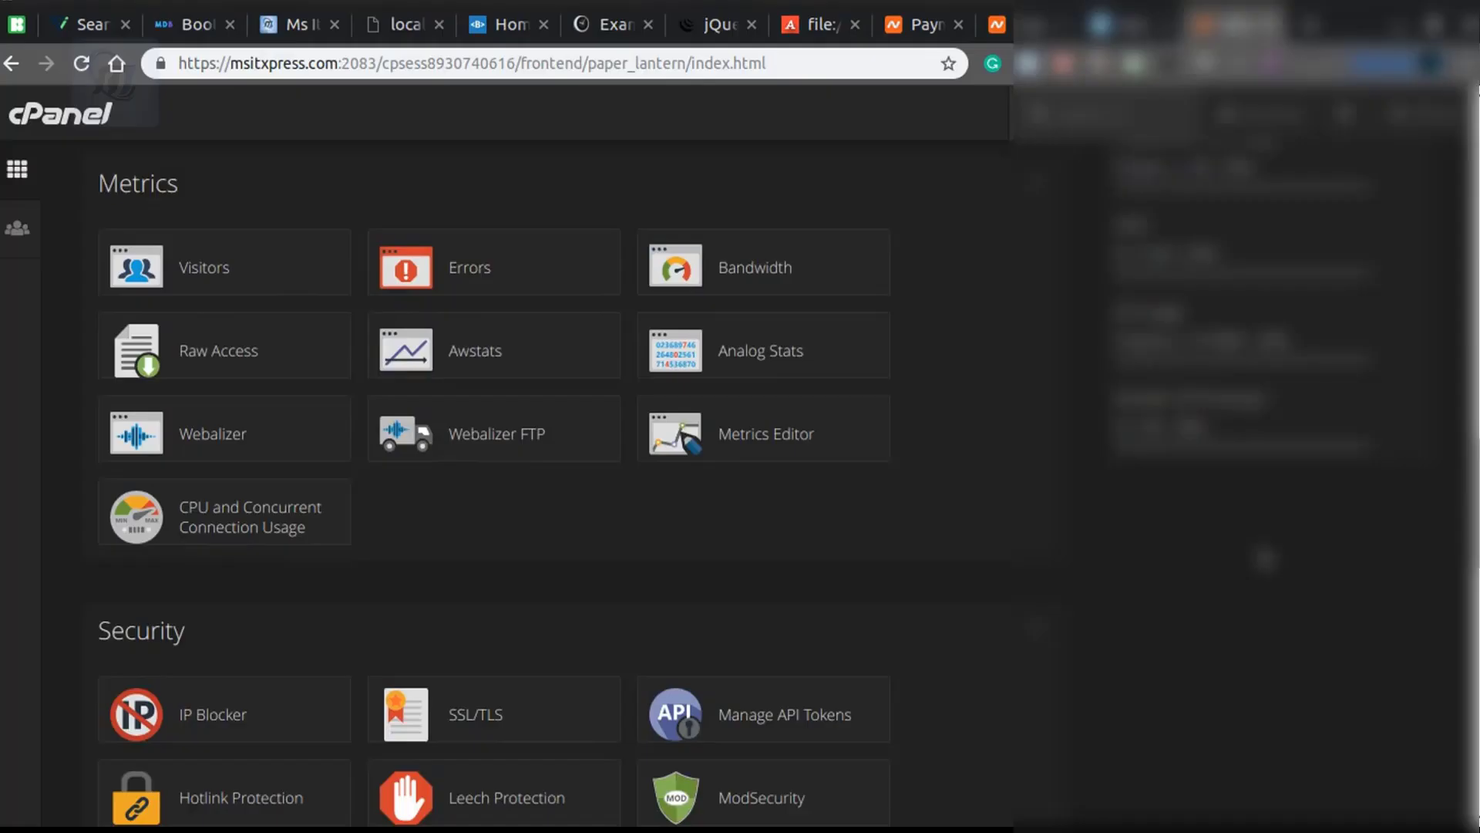
scroll(733, 484, "down", 1)
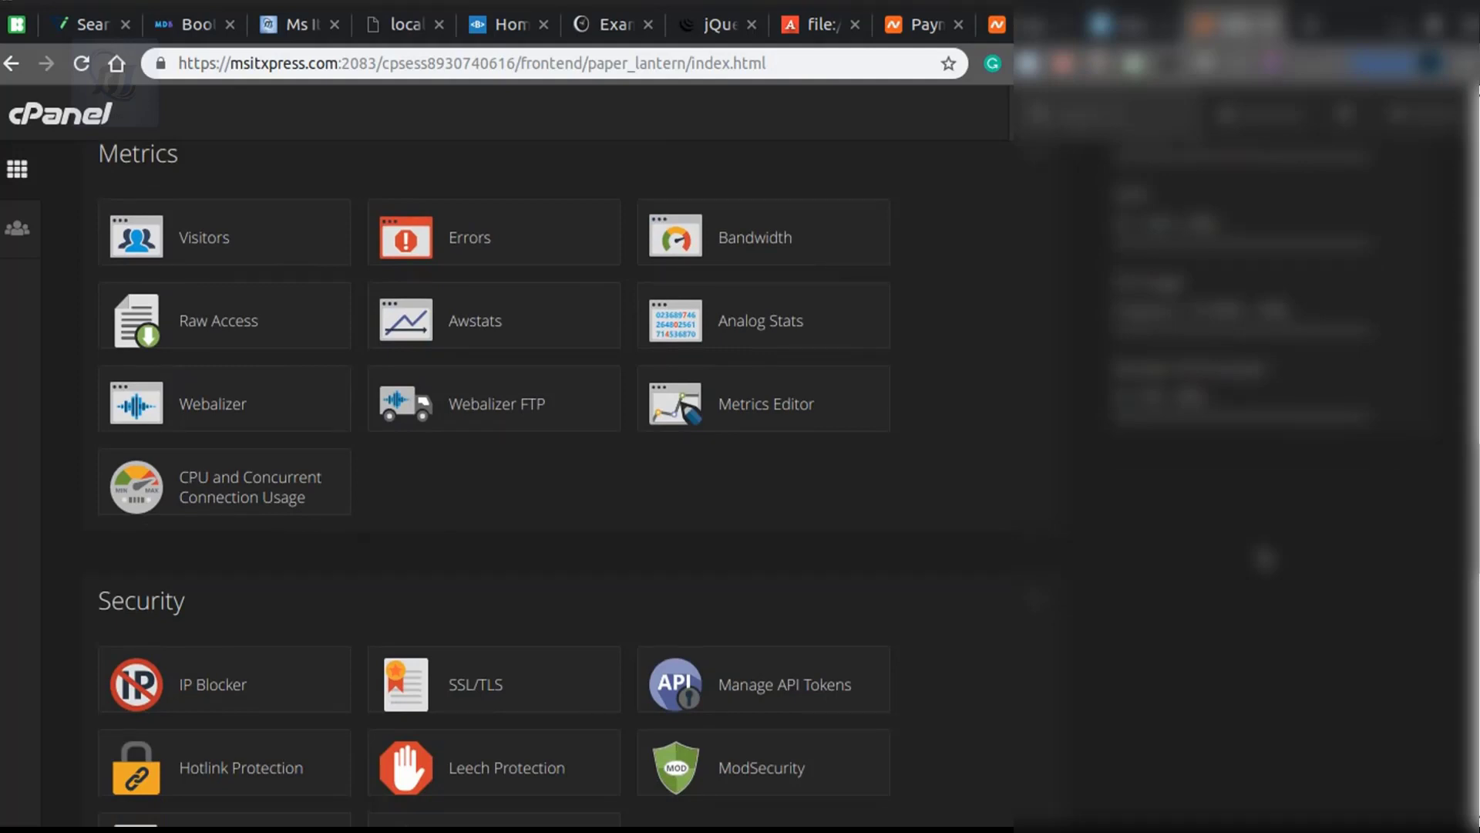
scroll(555, 484, "down", 1)
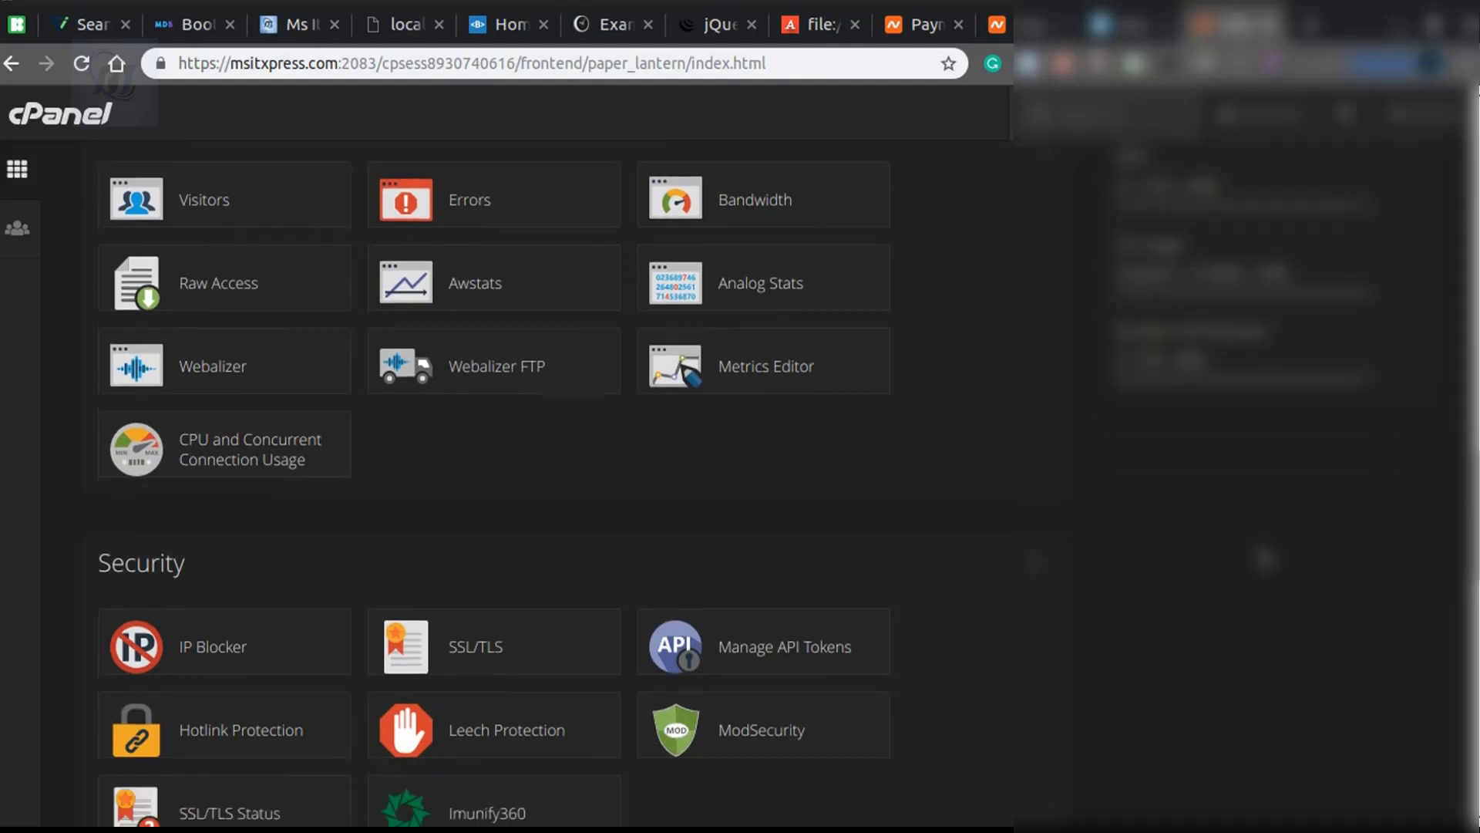
scroll(493, 484, "up", 1)
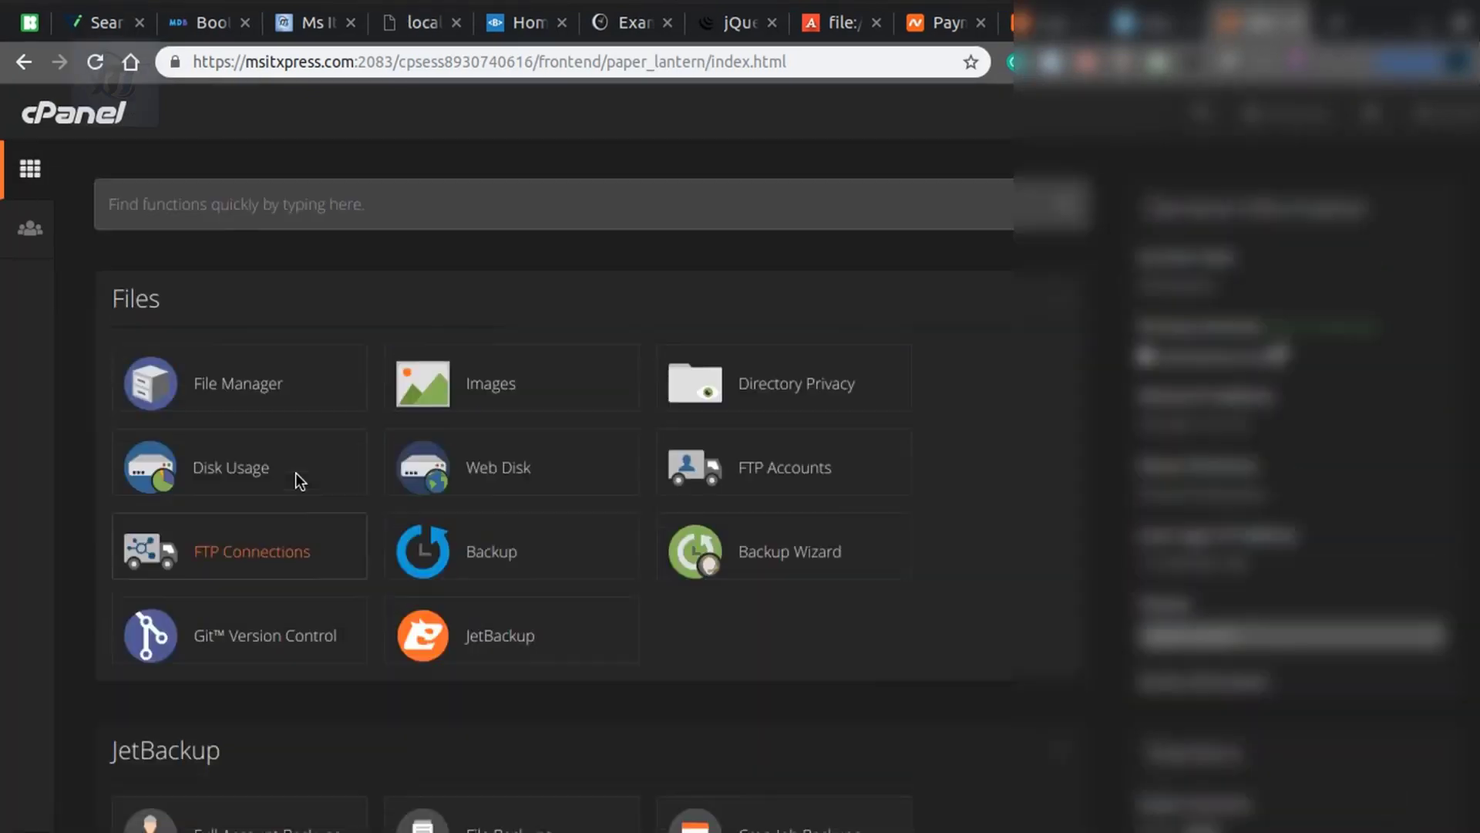
scroll(294, 473, "down", 8)
scroll(321, 469, "up", 8)
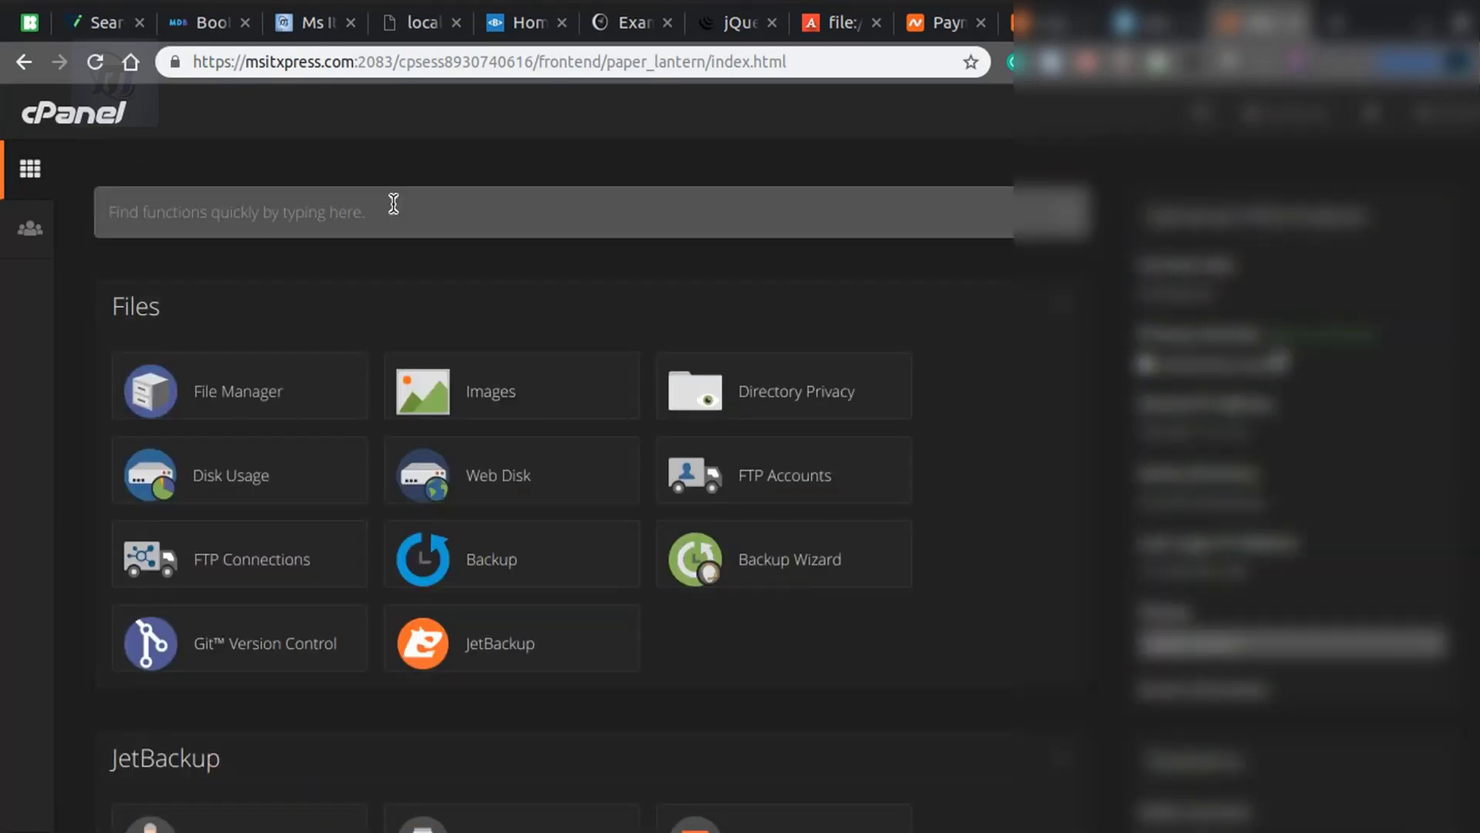
Step: Search the Find functions box for 'do', then clear it to restore all tools
left_click(393, 203)
type("do")
key("BackSpace")
key("BackSpace")
Step: Scroll down through all sections to Advanced, Preferences and the Softaculous Apps Installer
scroll(370, 478, "down", 3)
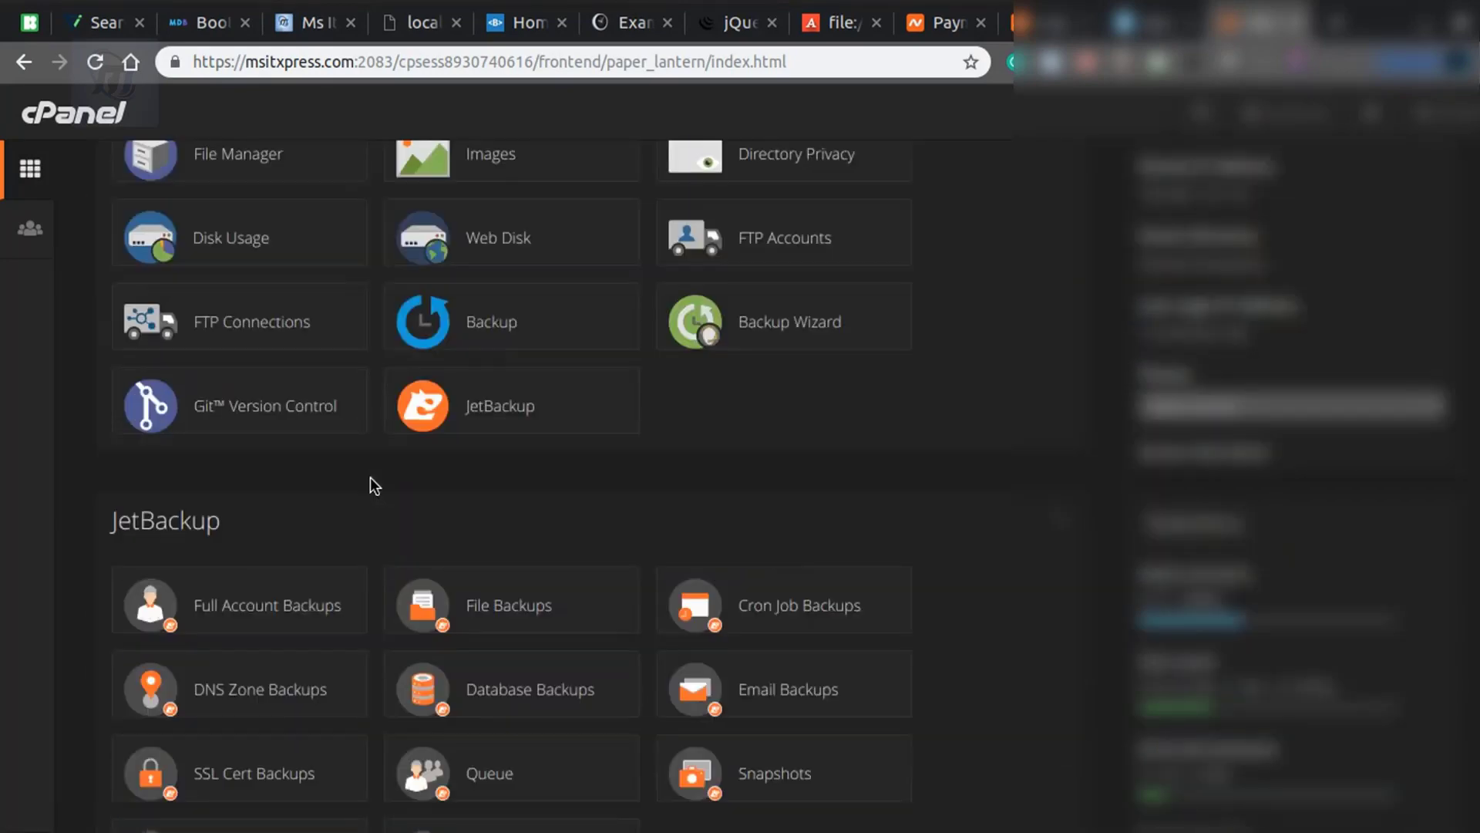
scroll(370, 478, "down", 15)
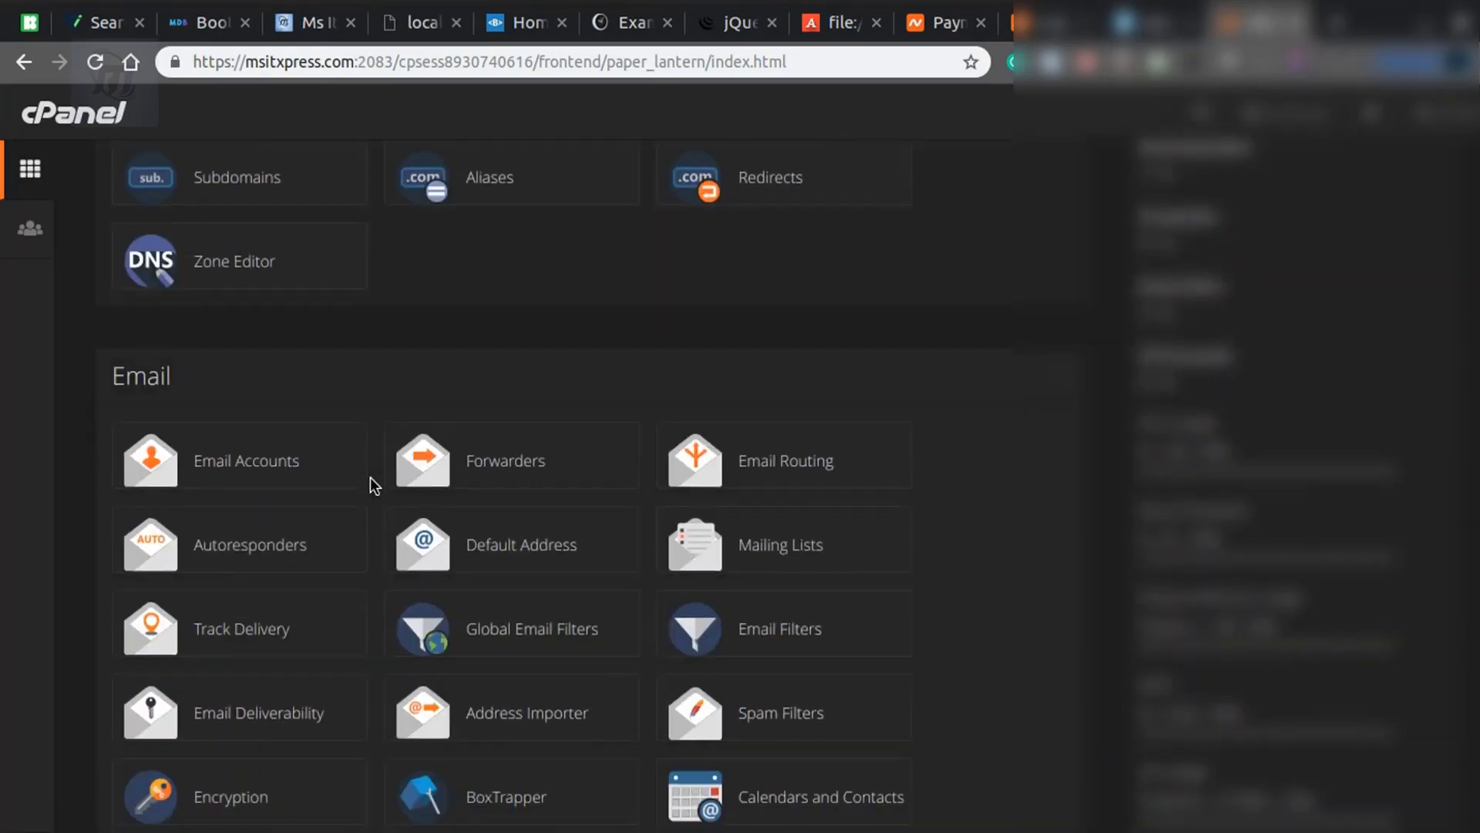
scroll(370, 478, "down", 15)
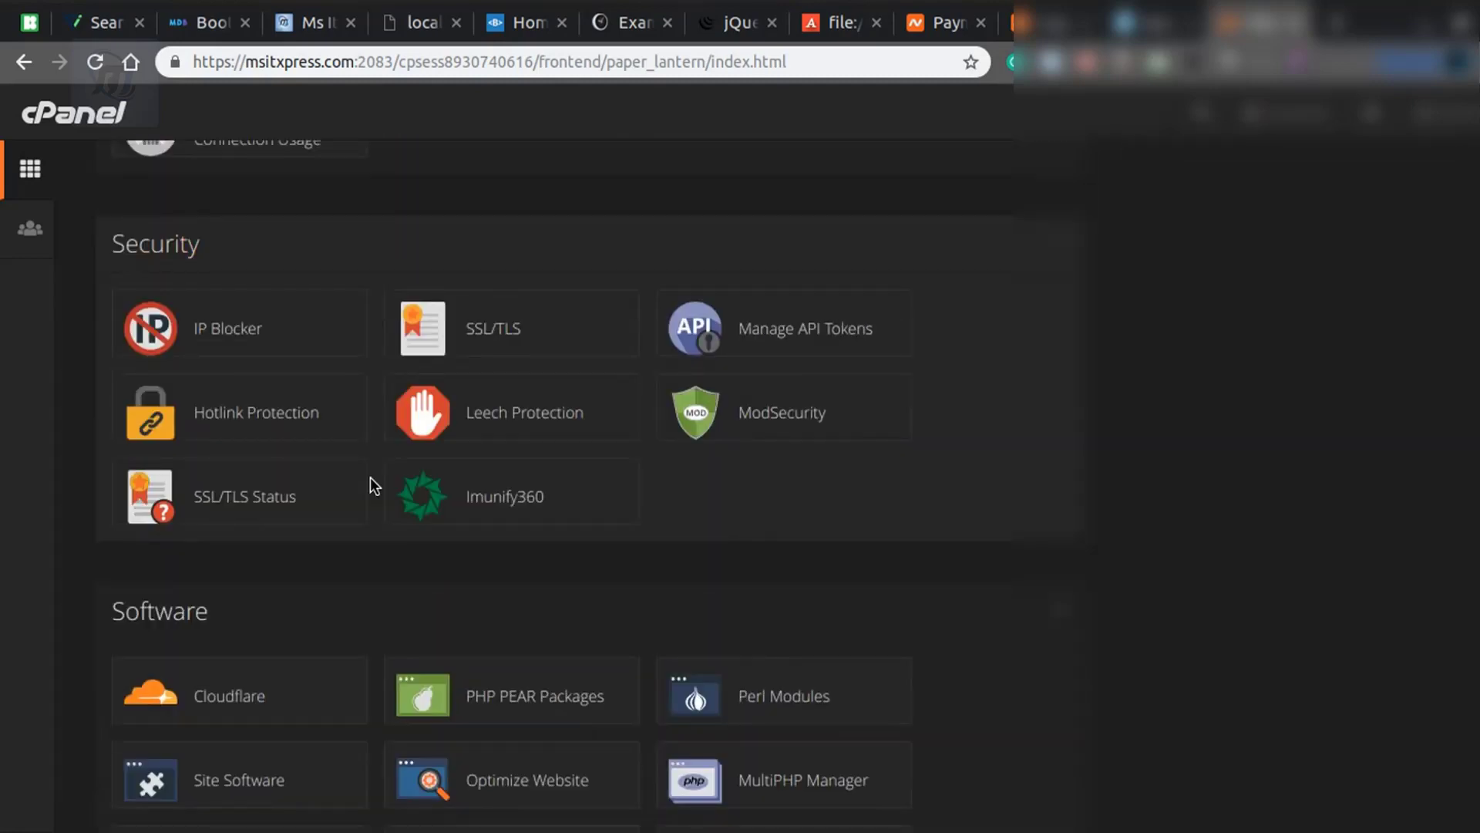
scroll(370, 478, "down", 1)
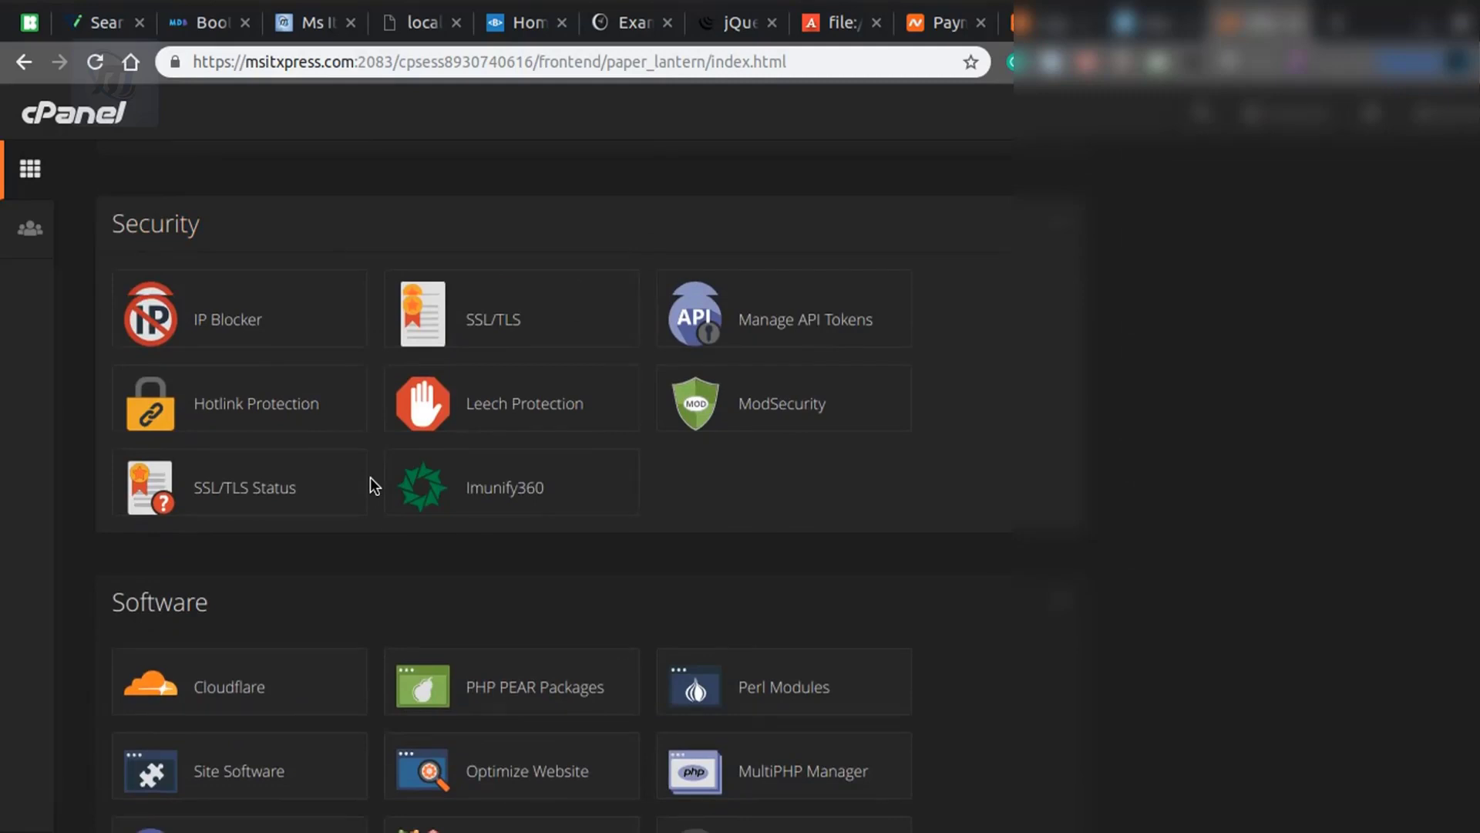
scroll(370, 478, "down", 3)
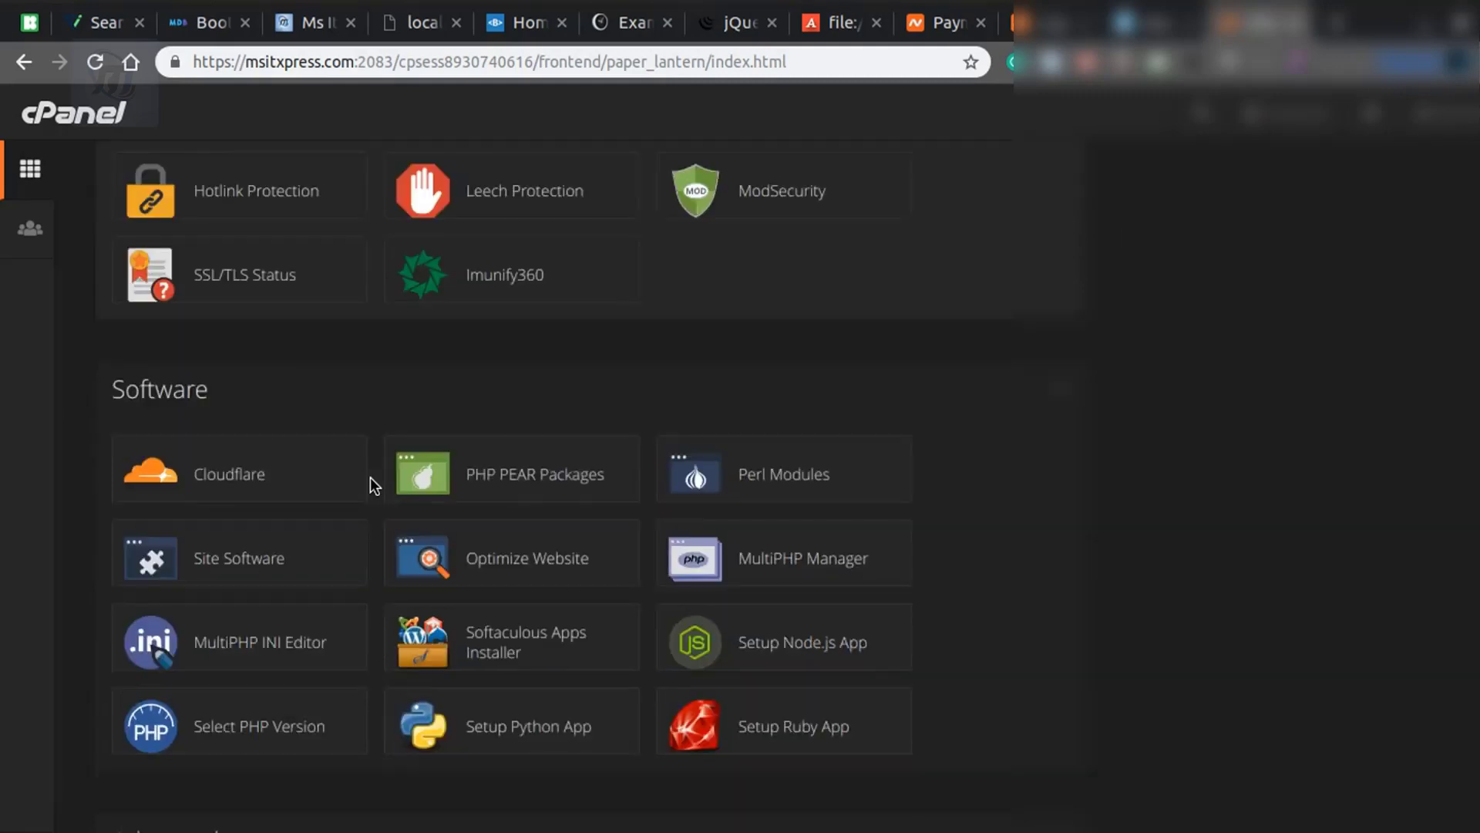
scroll(370, 478, "down", 2)
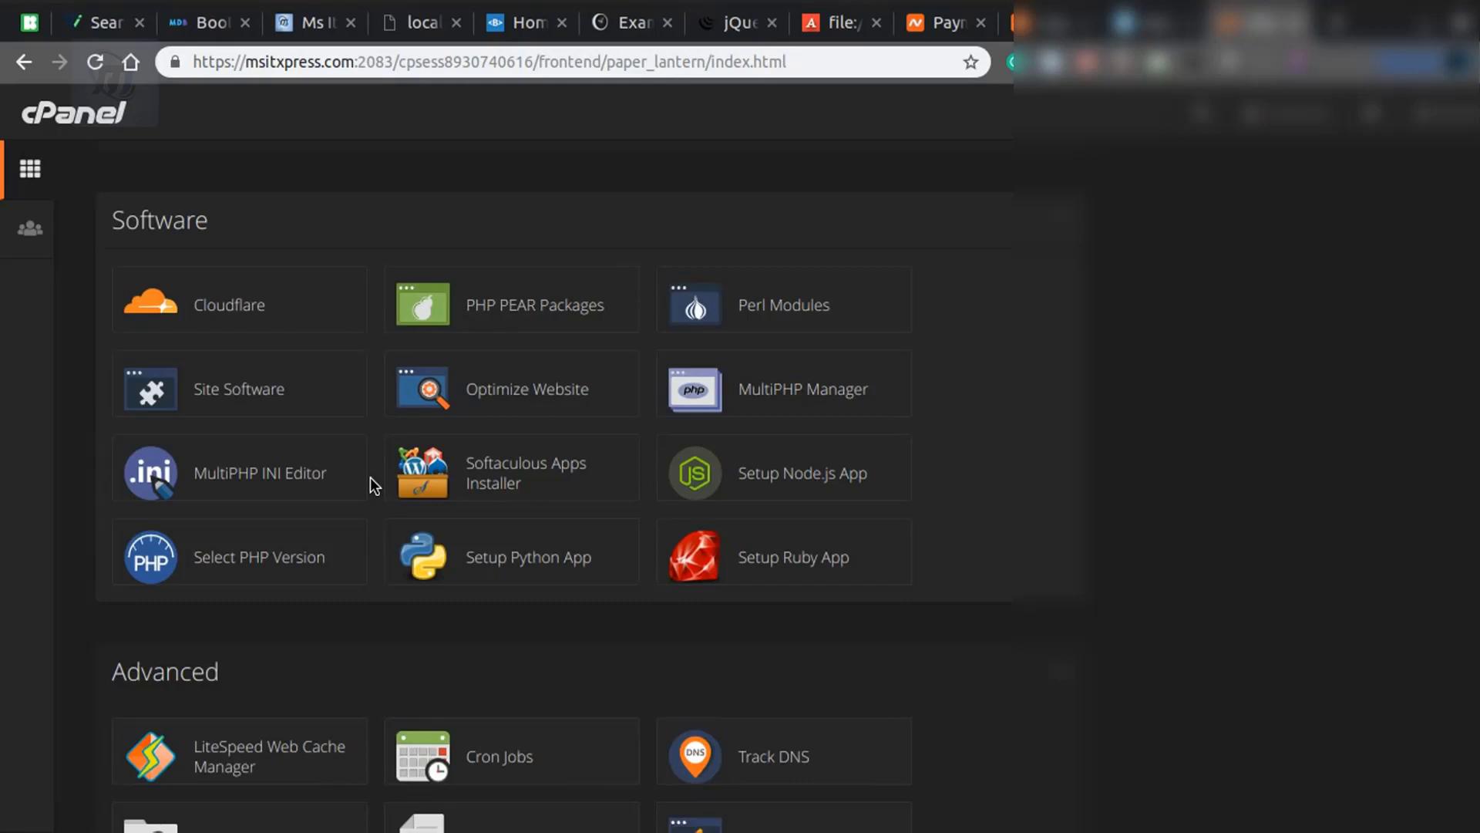
scroll(370, 478, "down", 1)
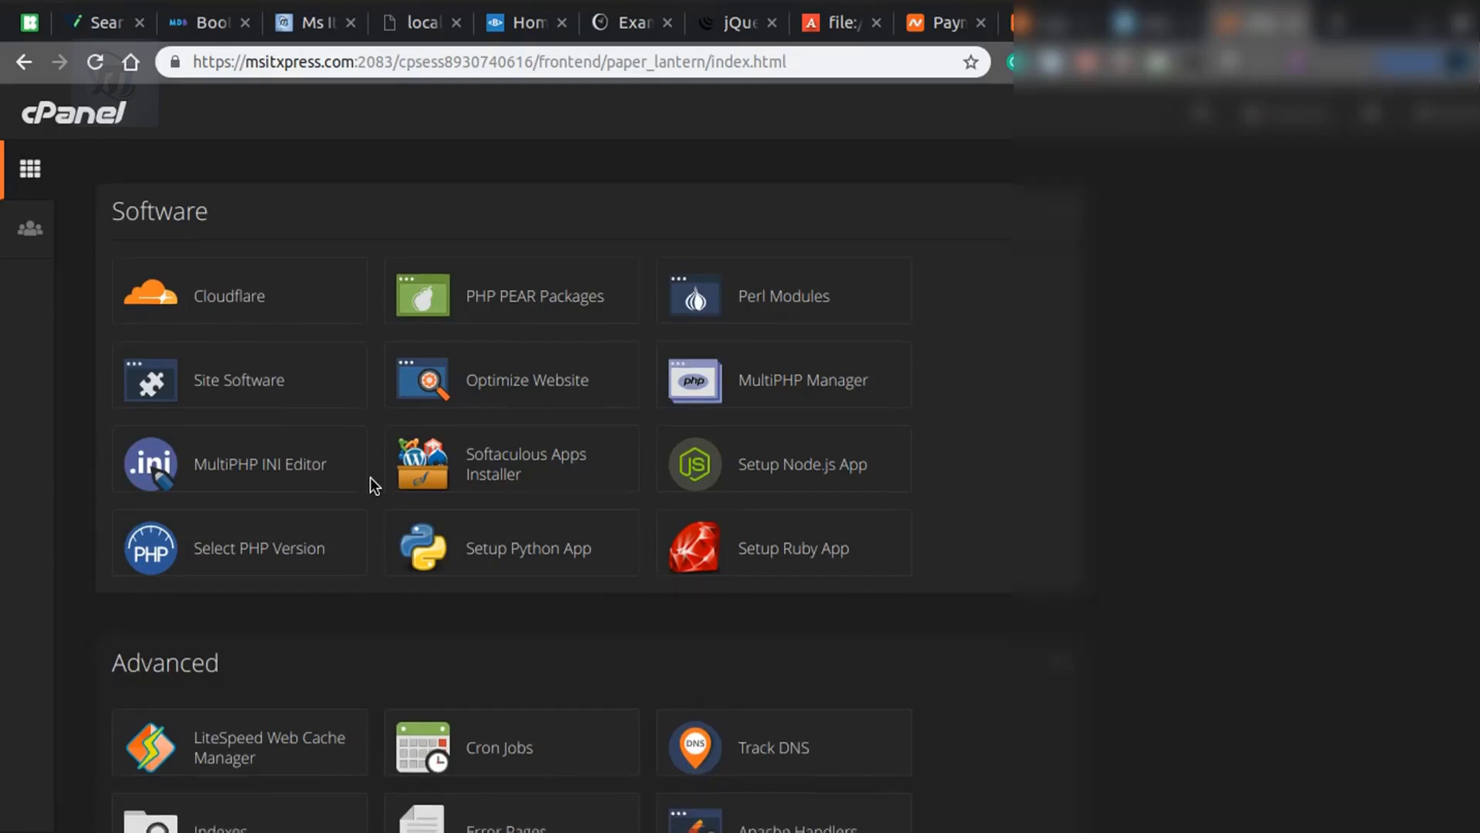
scroll(370, 485, "down", 1)
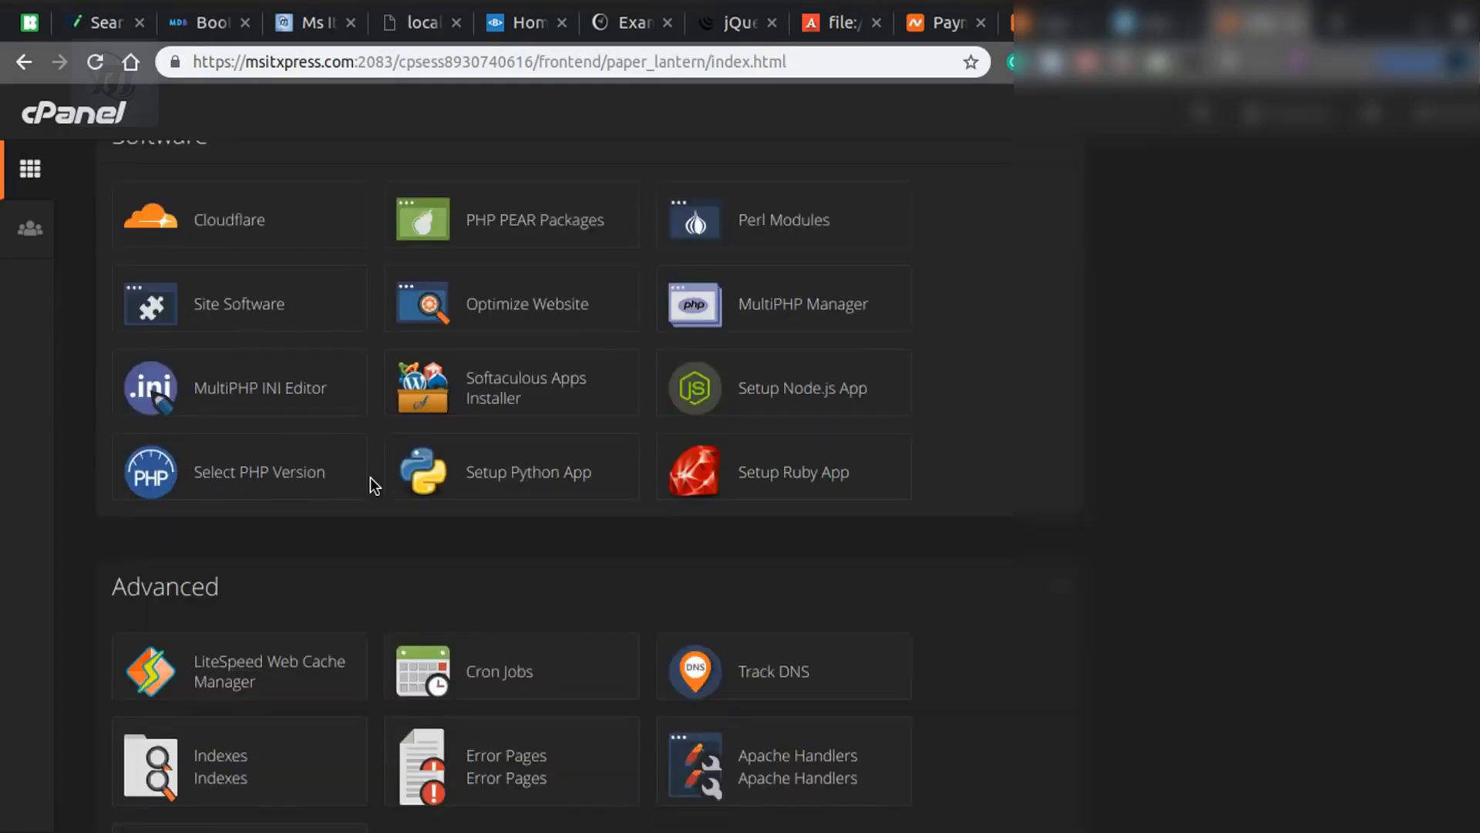
scroll(371, 484, "down", 2)
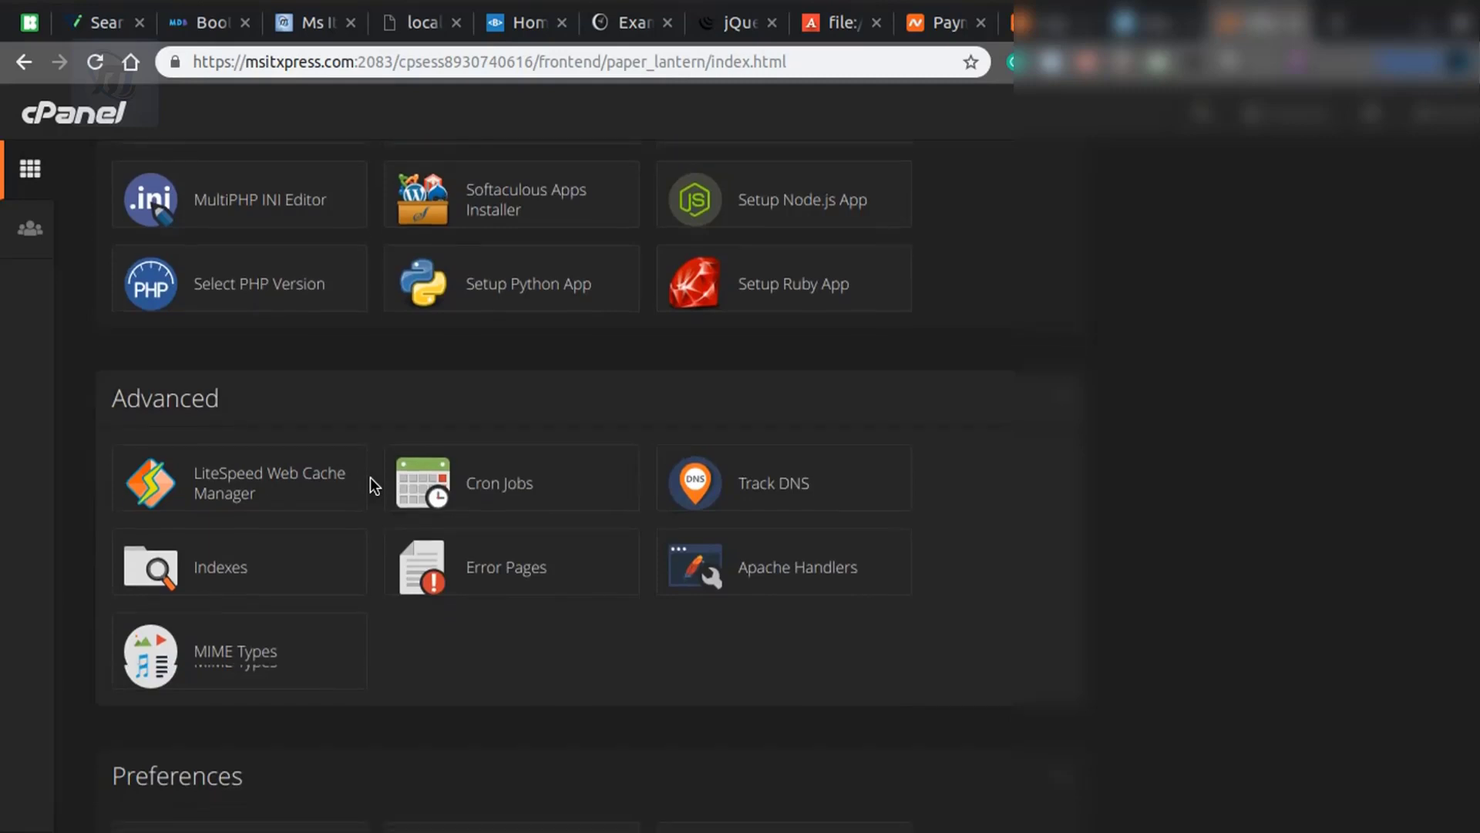
scroll(370, 482, "down", 3)
scroll(370, 485, "down", 2)
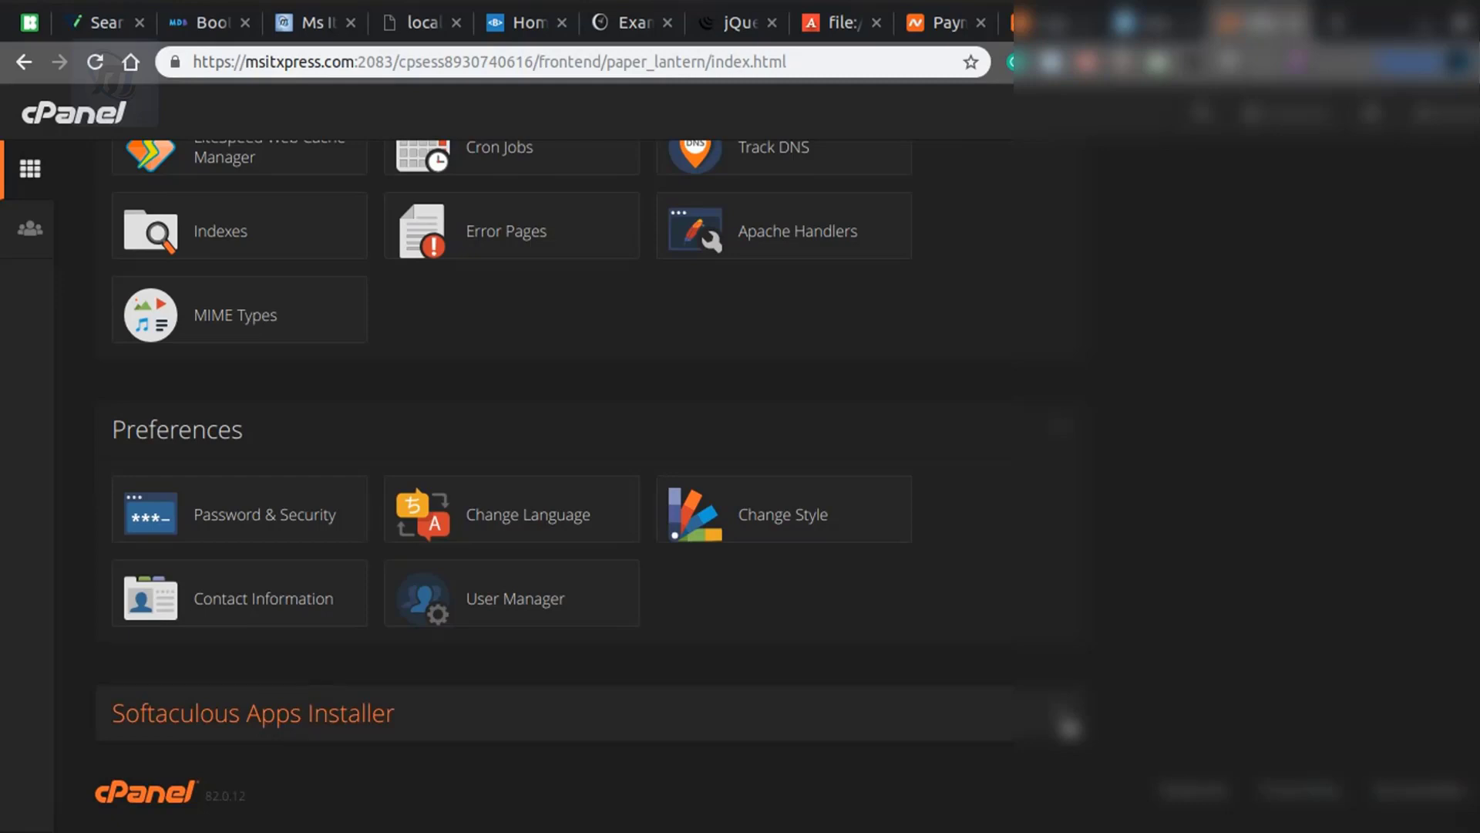
Step: Expand Softaculous Apps Installer to reveal scripts like WordPress, Joomla, phpBB and categories like Blogs
left_click(987, 711)
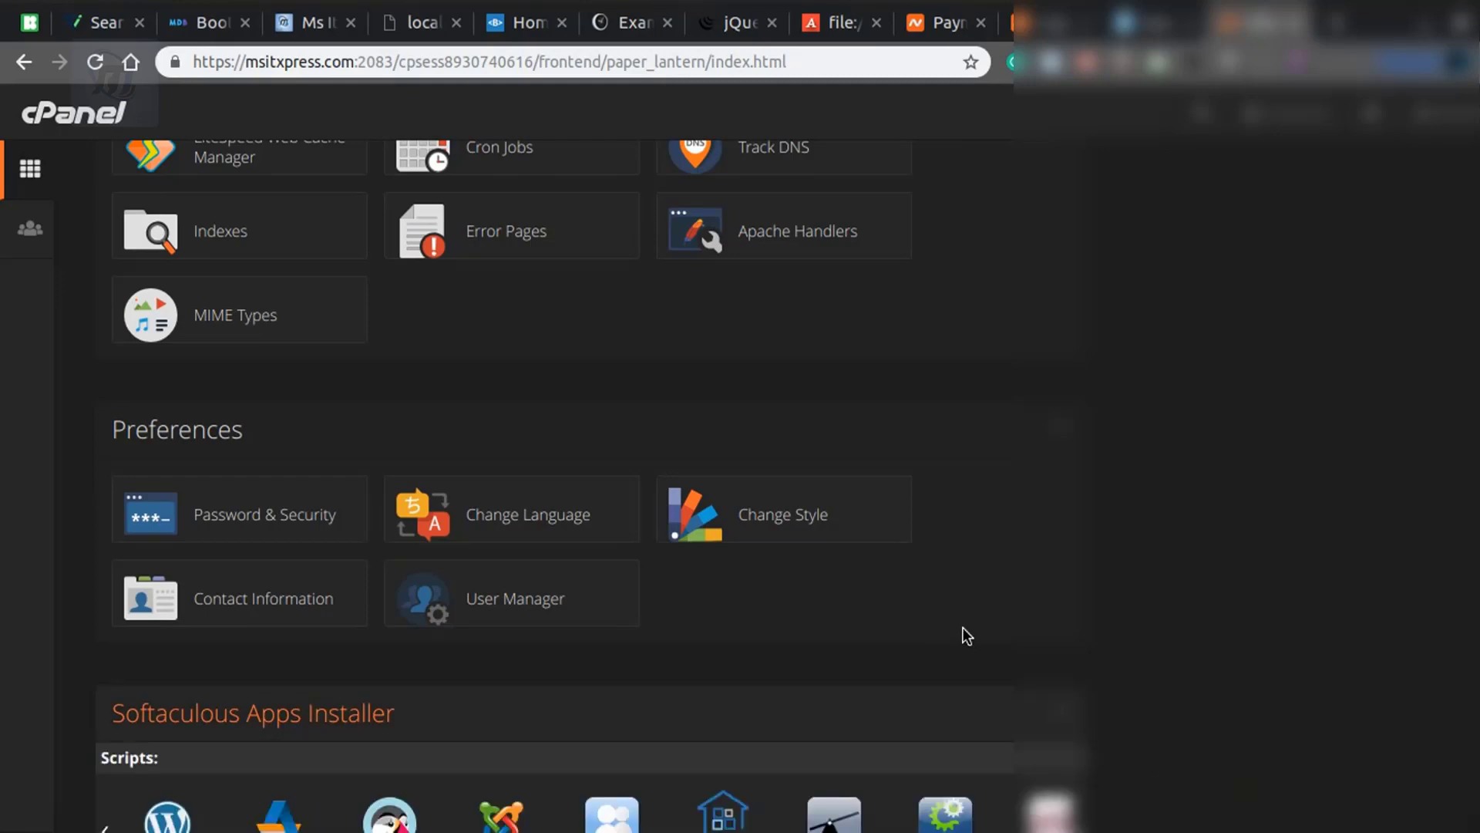
scroll(962, 615, "down", 2)
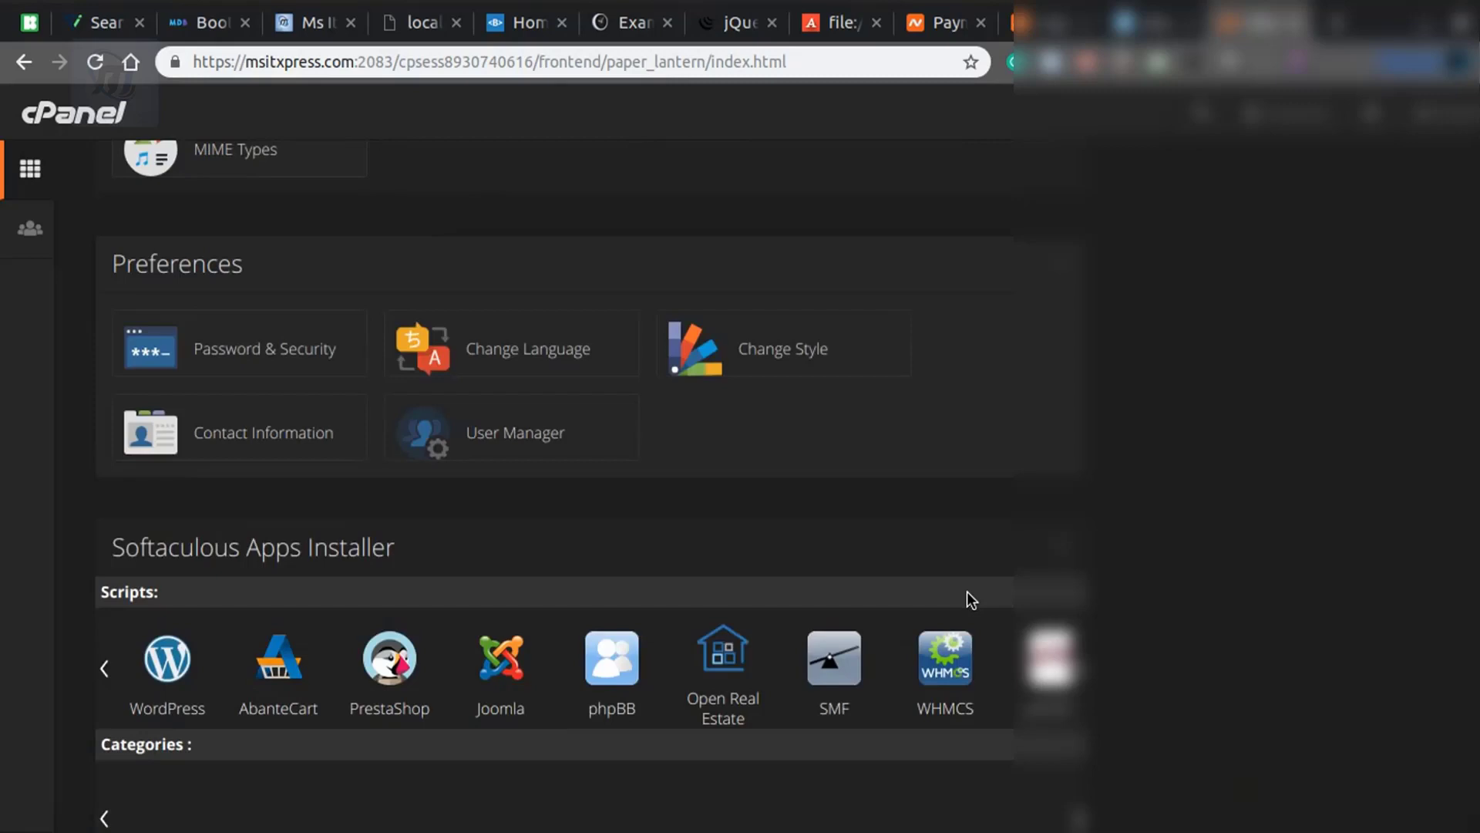
scroll(967, 590, "down", 2)
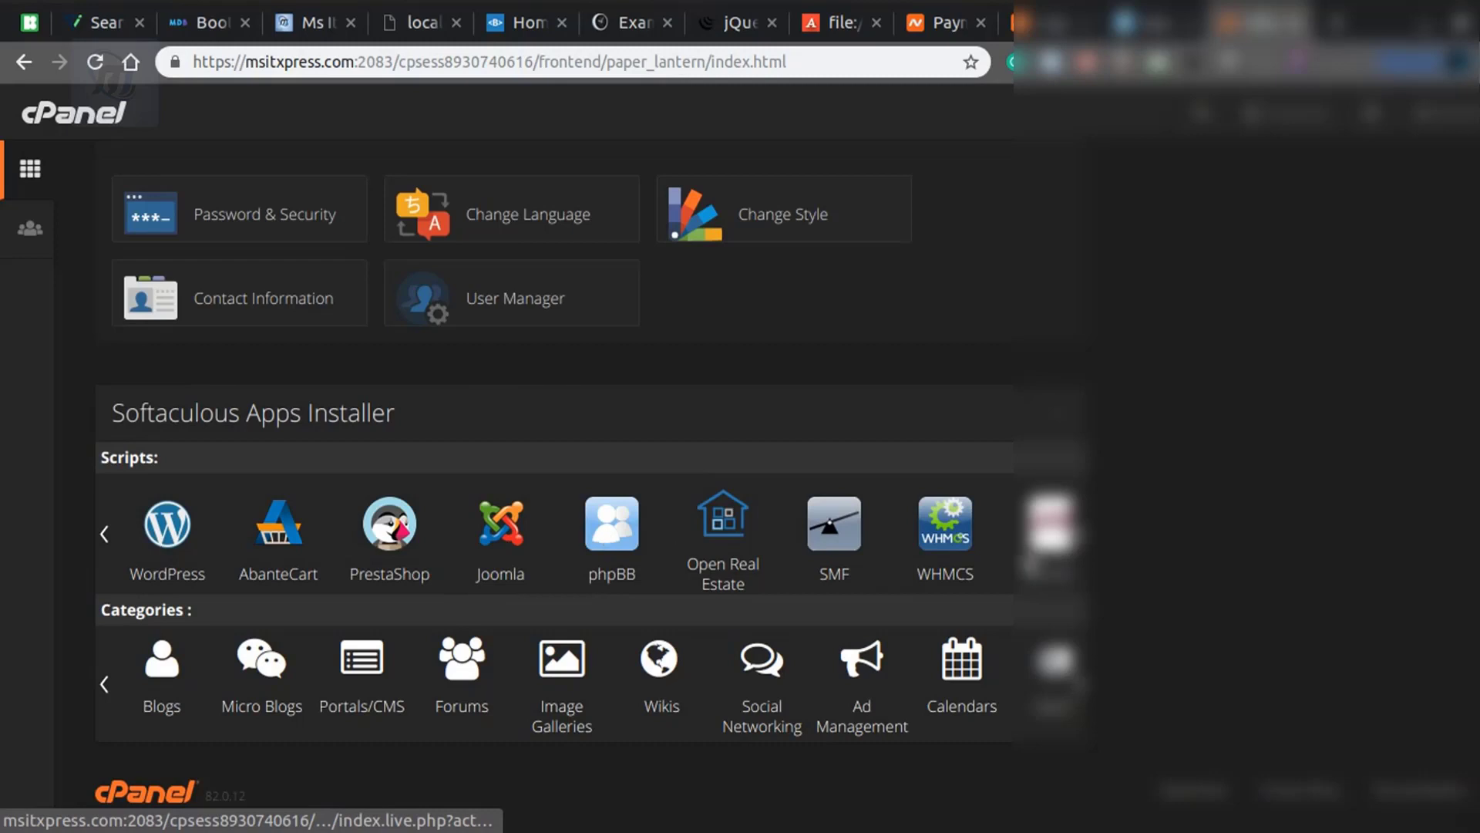
Step: Scroll back to the top to show File Manager, Images, Directory Privacy and Git Version Control
scroll(555, 462, "up", 2)
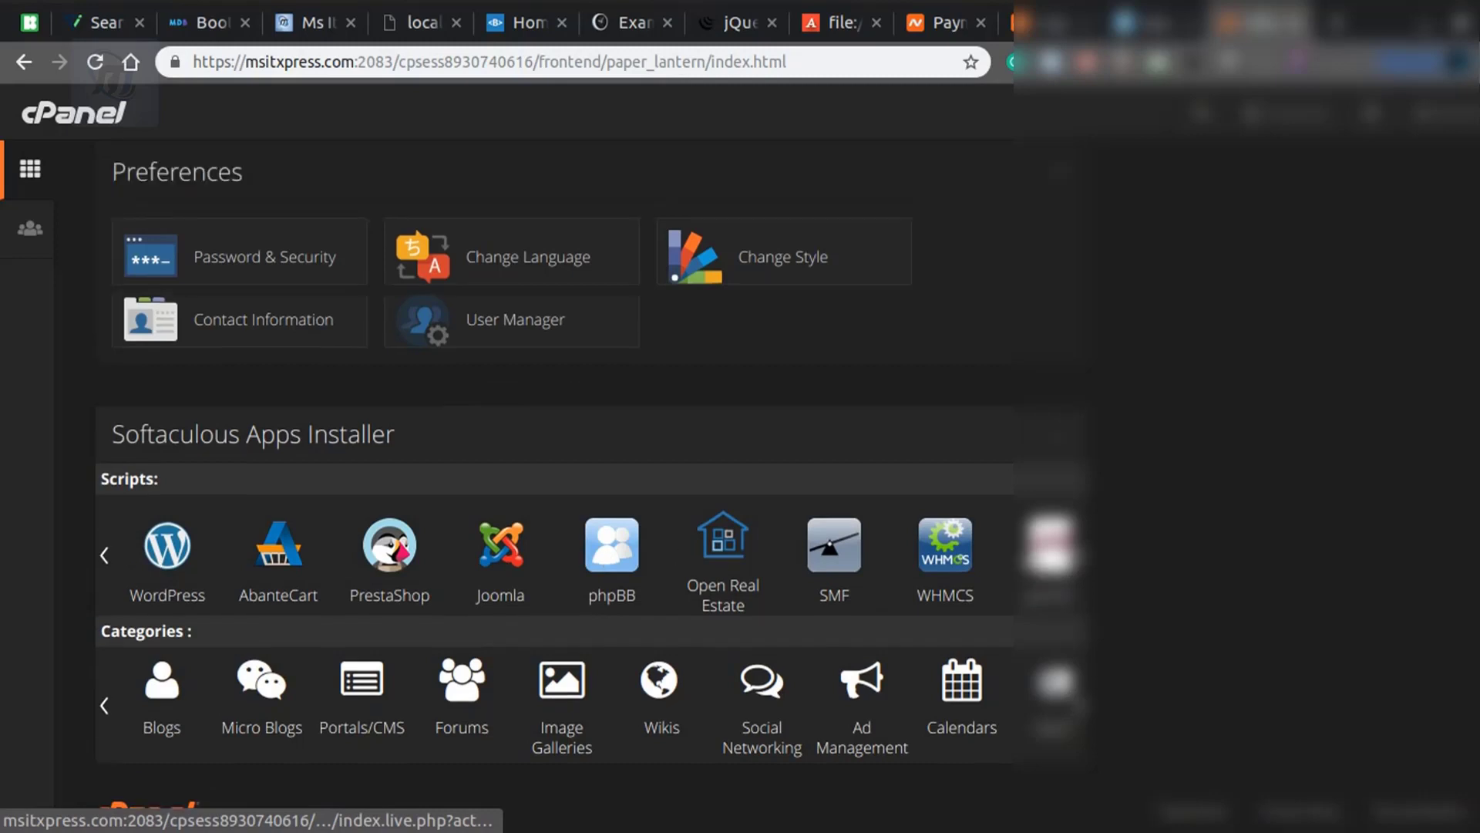
scroll(554, 478, "up", 4)
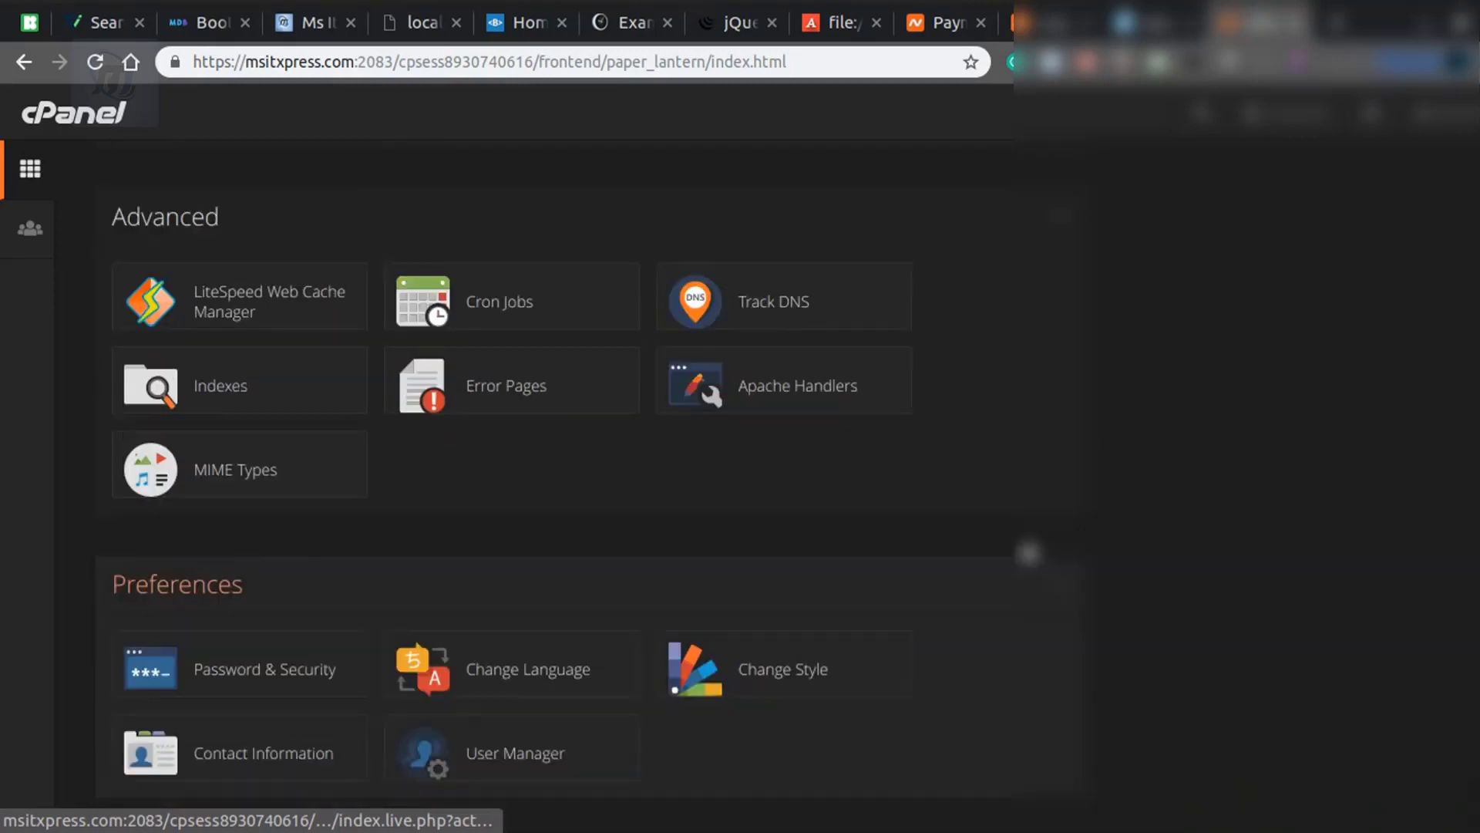
scroll(1029, 553, "up", 6)
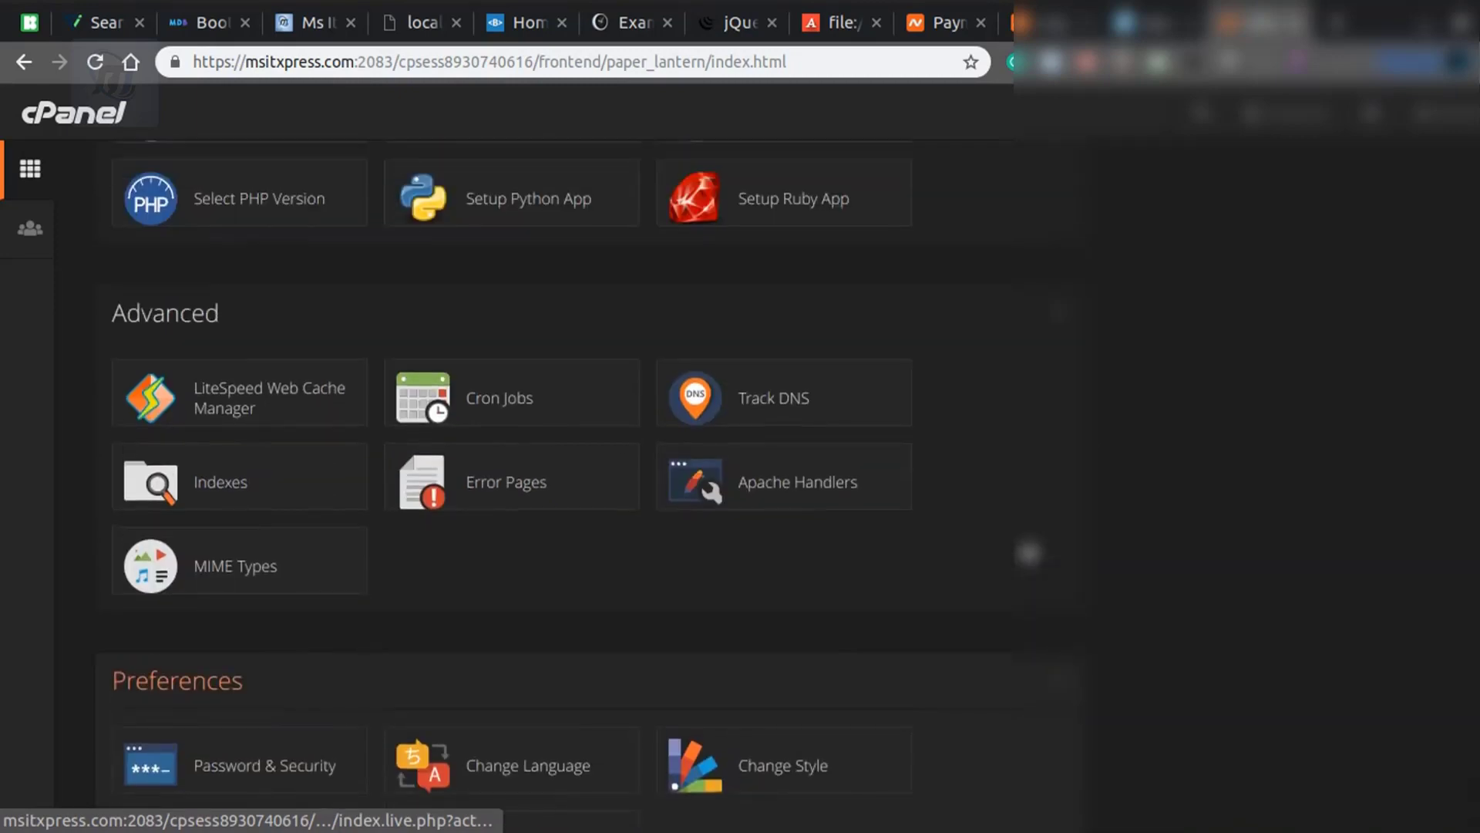
scroll(1029, 553, "up", 8)
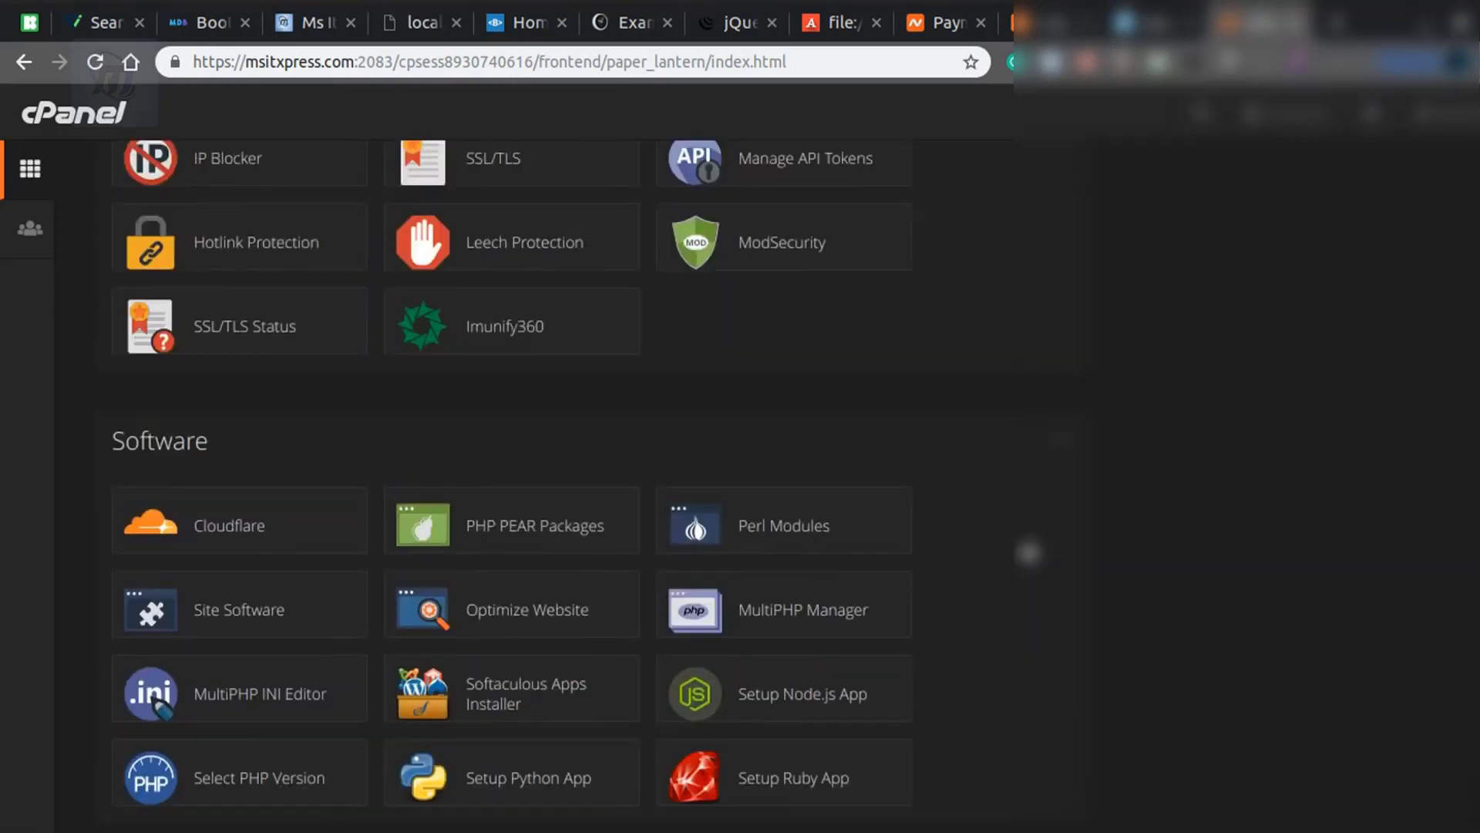
scroll(1029, 552, "up", 7)
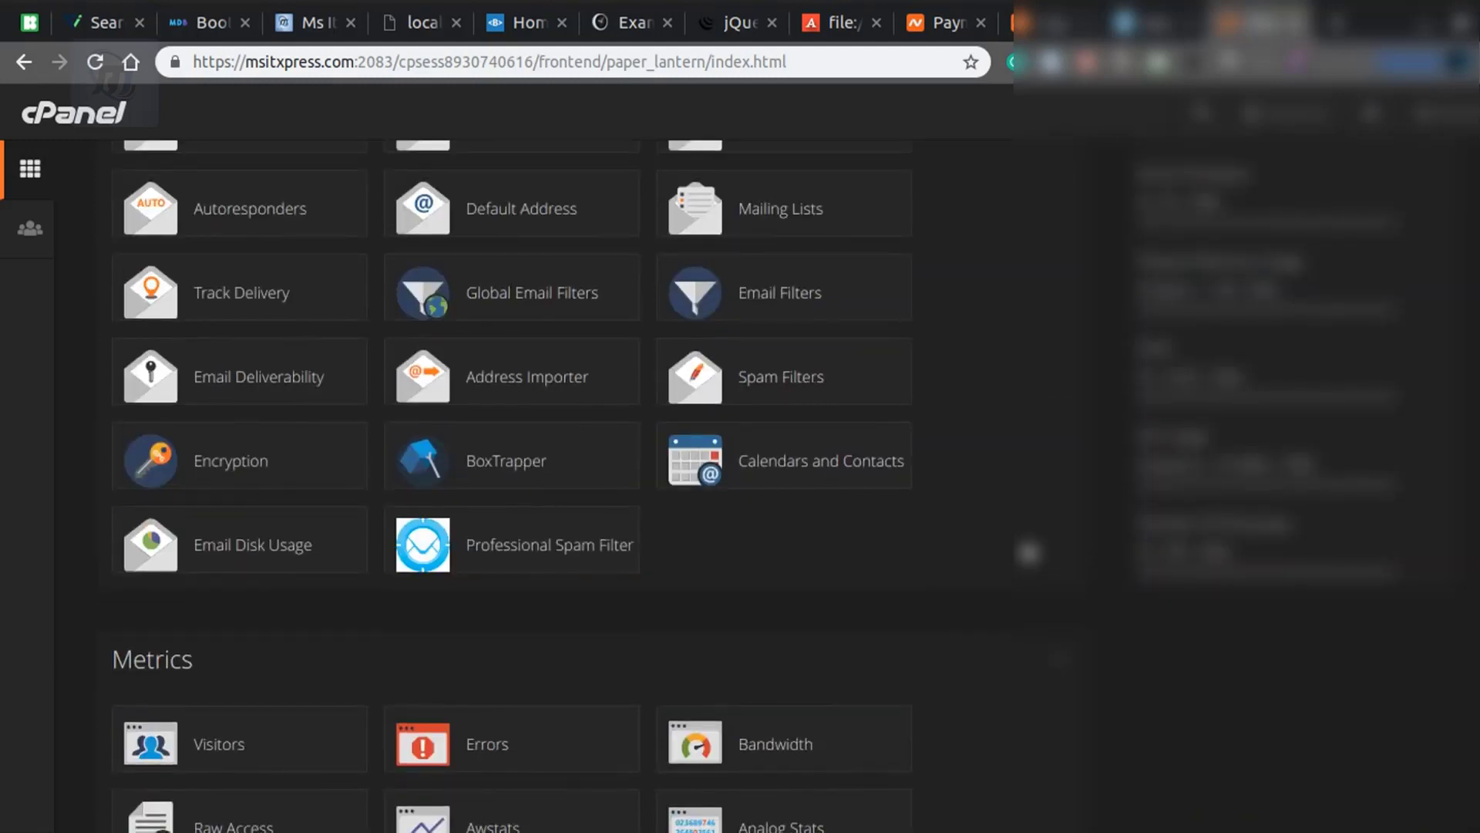
scroll(1029, 553, "up", 5)
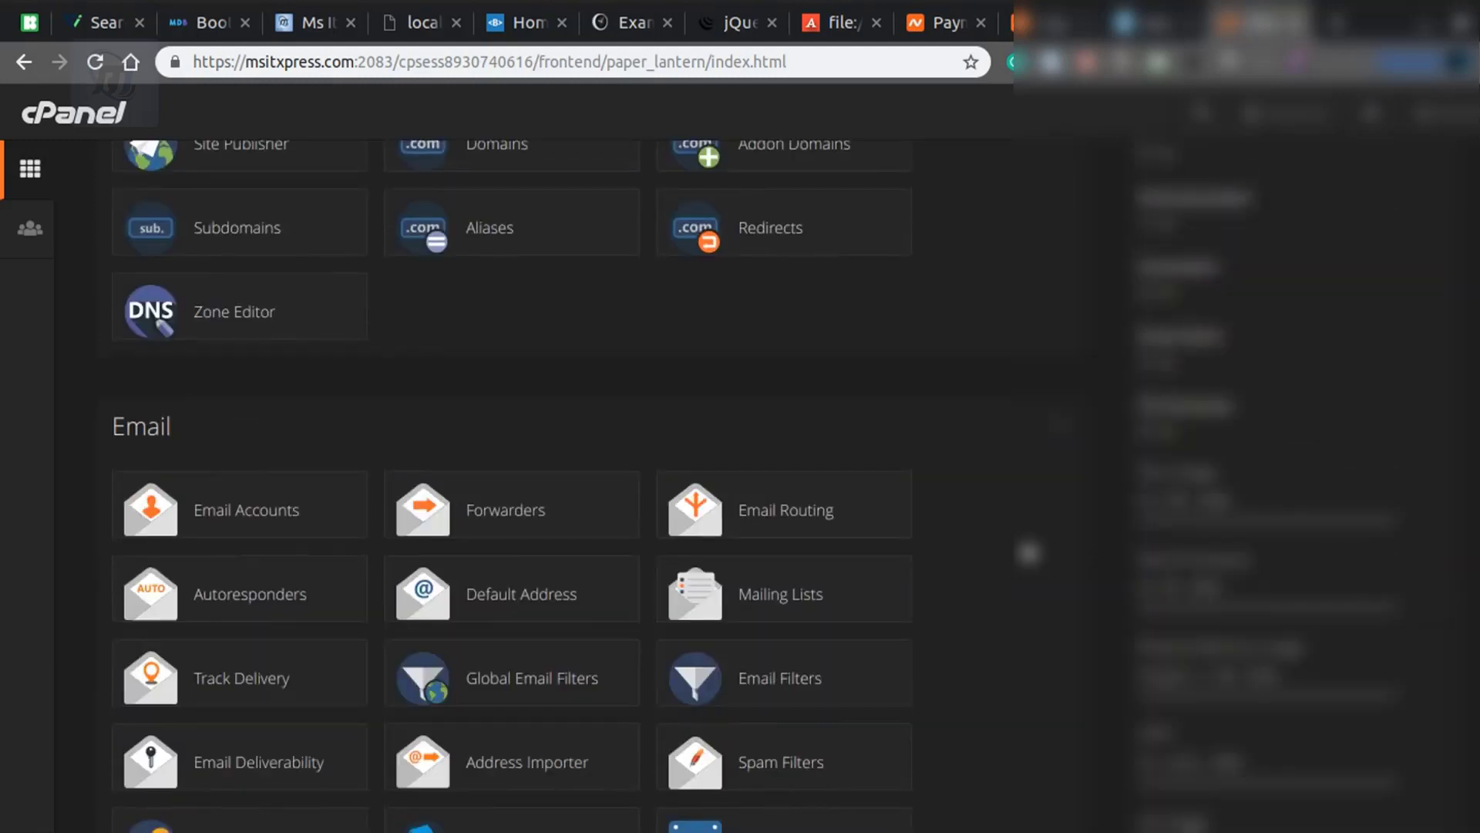
scroll(1029, 553, "up", 12)
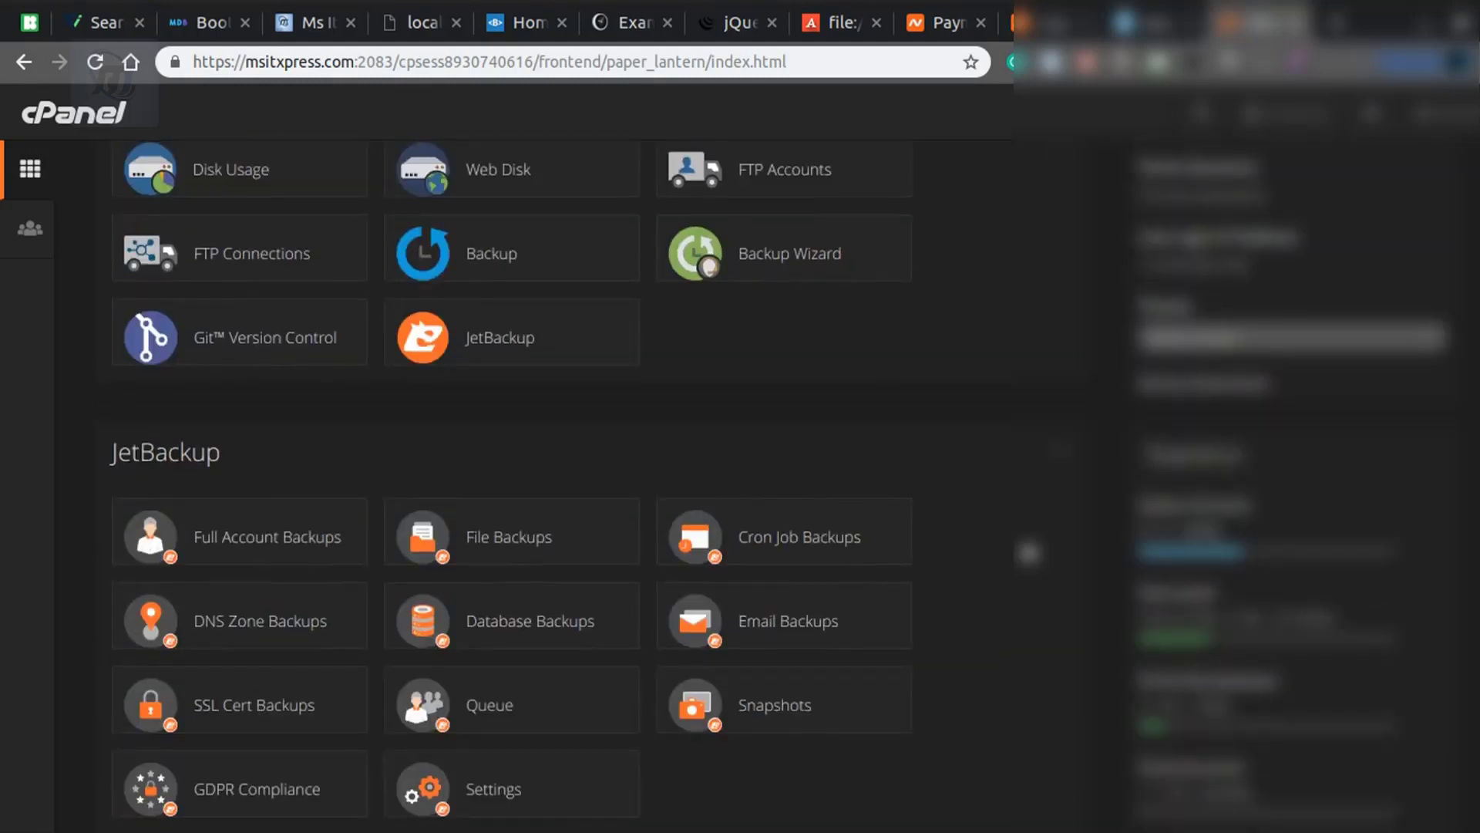
scroll(1029, 553, "up", 4)
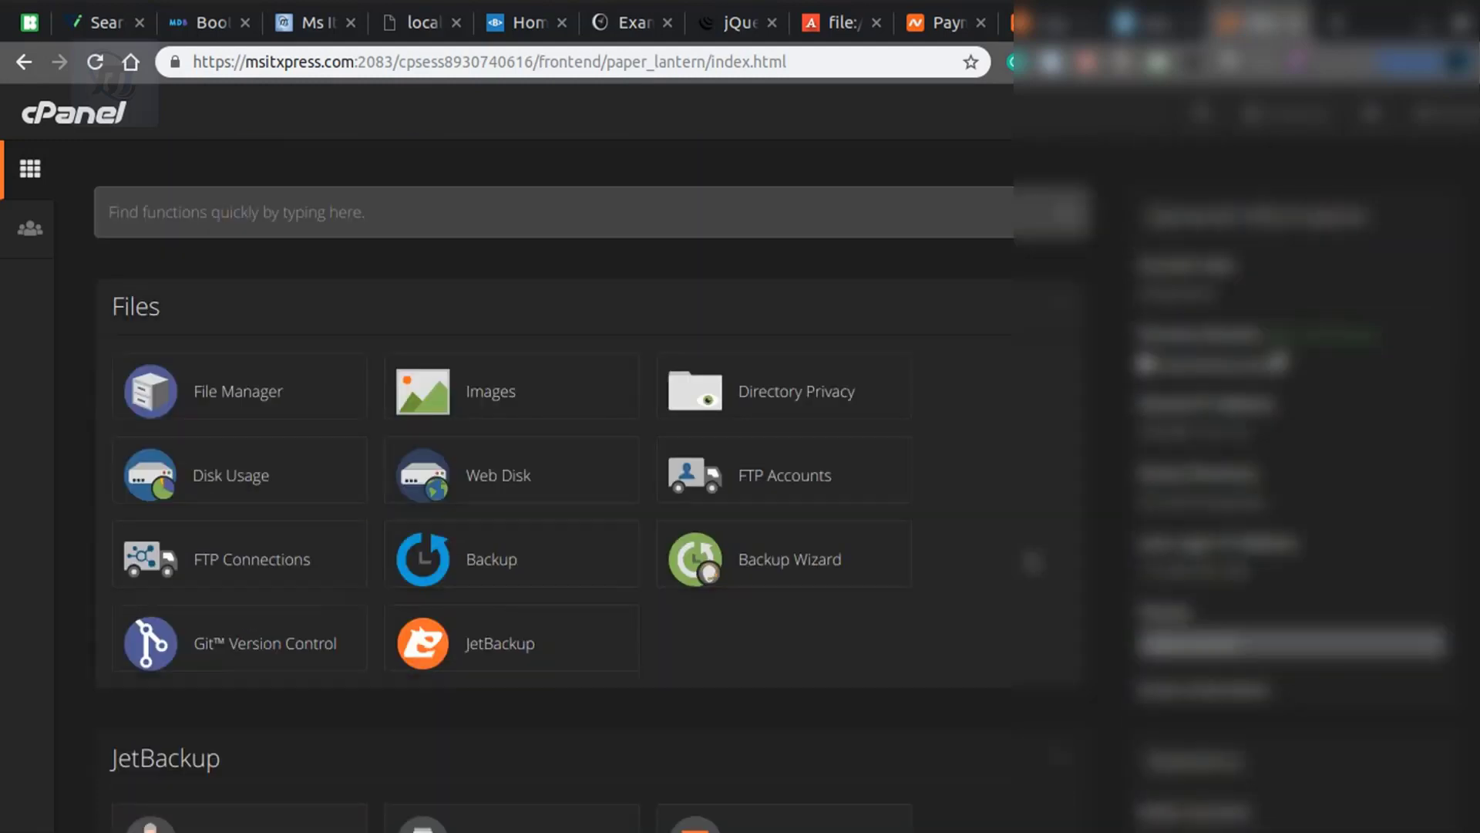